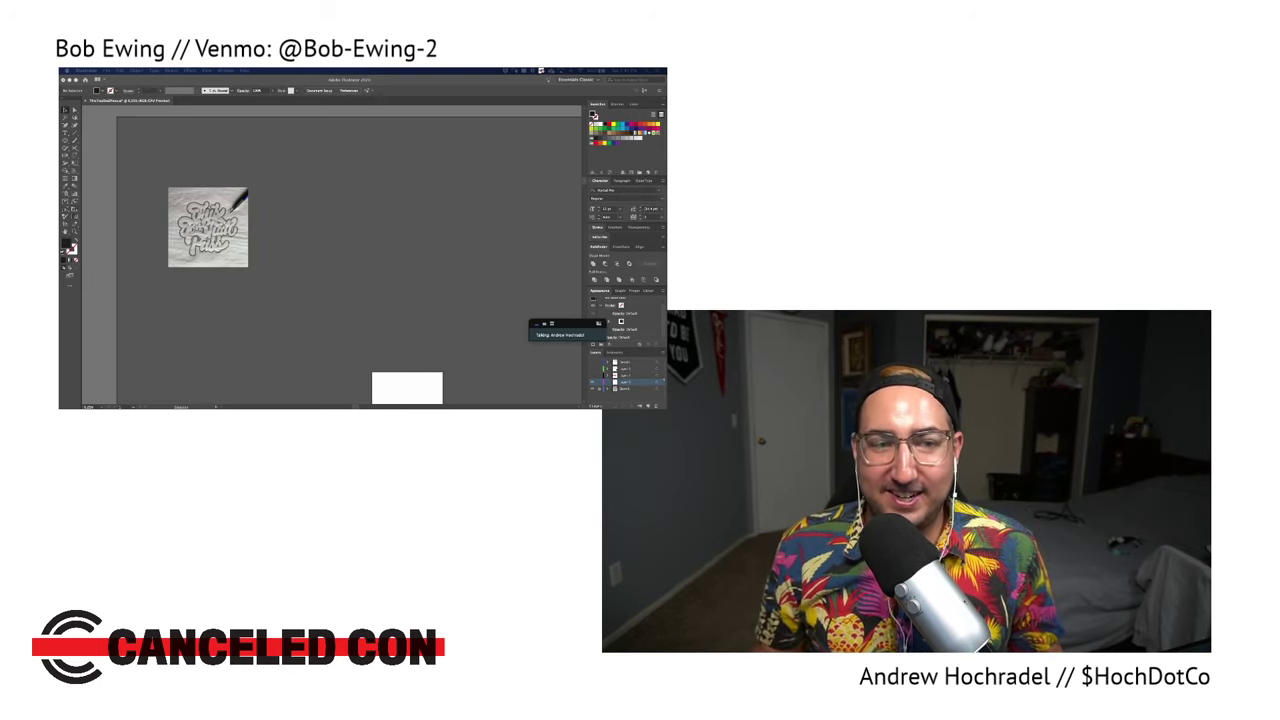
Examine the lettering sketch with its traced outlines alongside the magenta and the black-and-white vector versions.
left_click(353, 240)
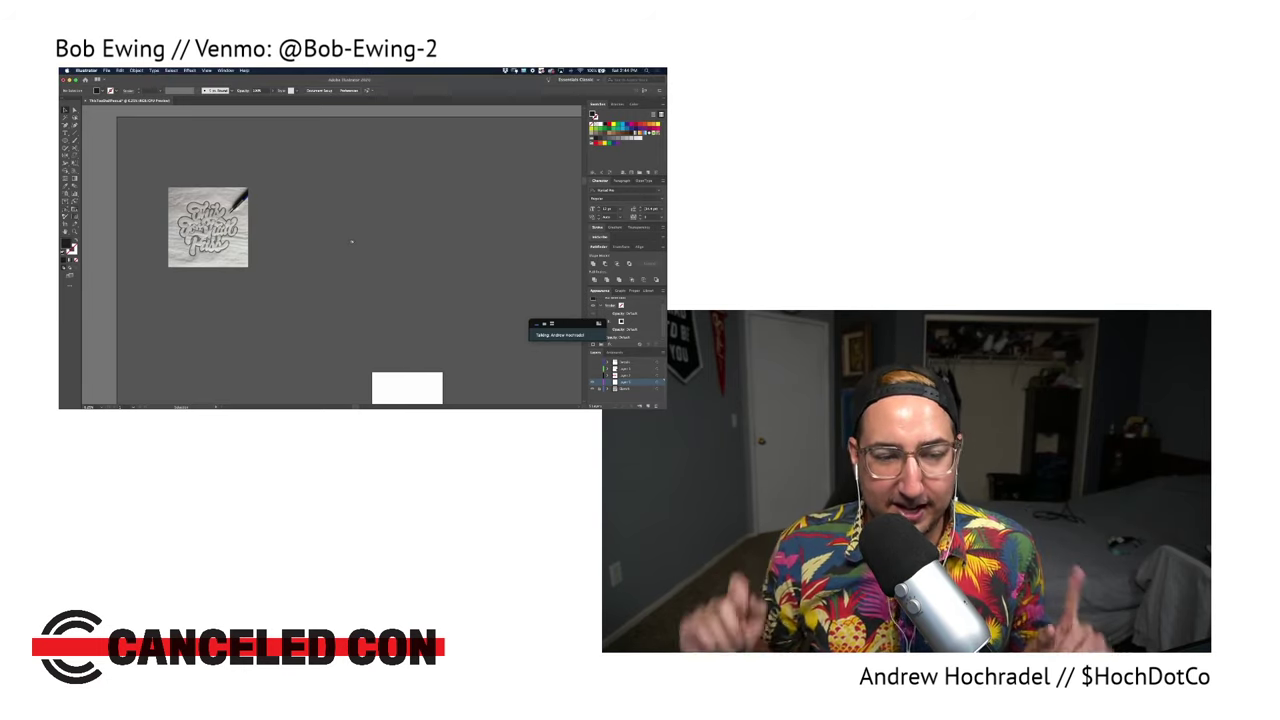
key("super+equal")
key("super+equal")
left_click_drag(258, 242, 423, 251)
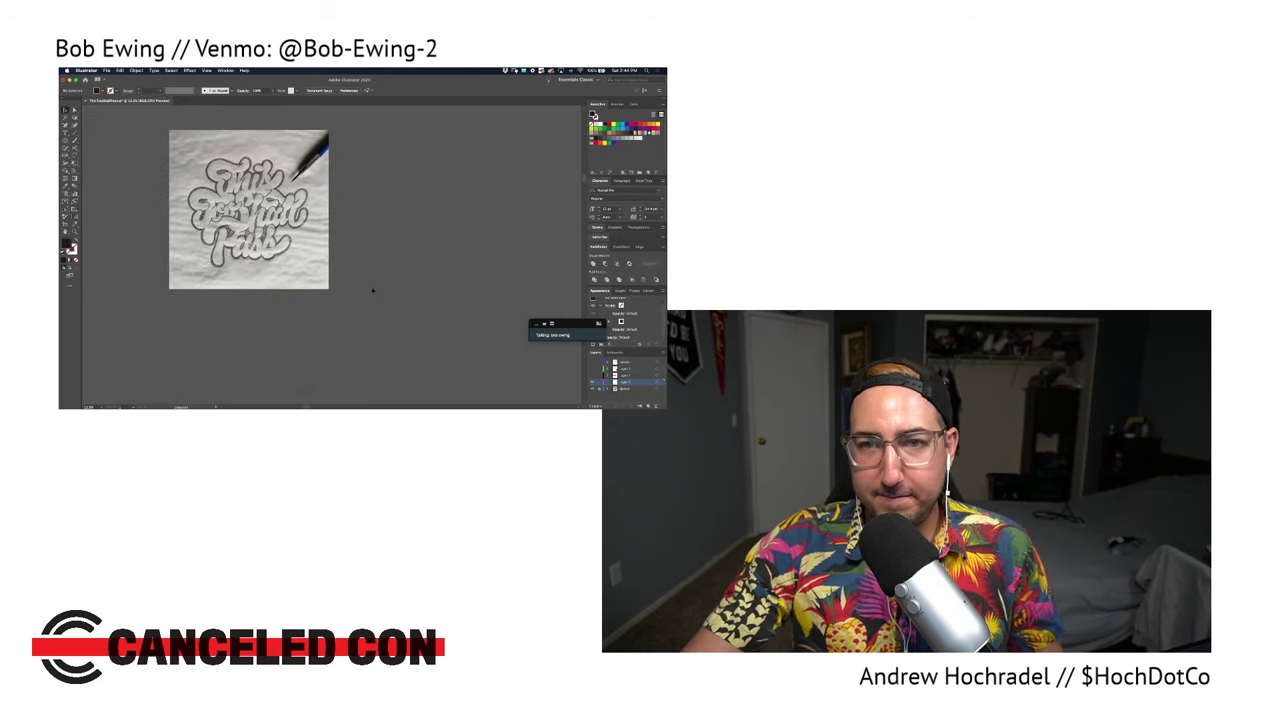
left_click_drag(380, 289, 367, 297)
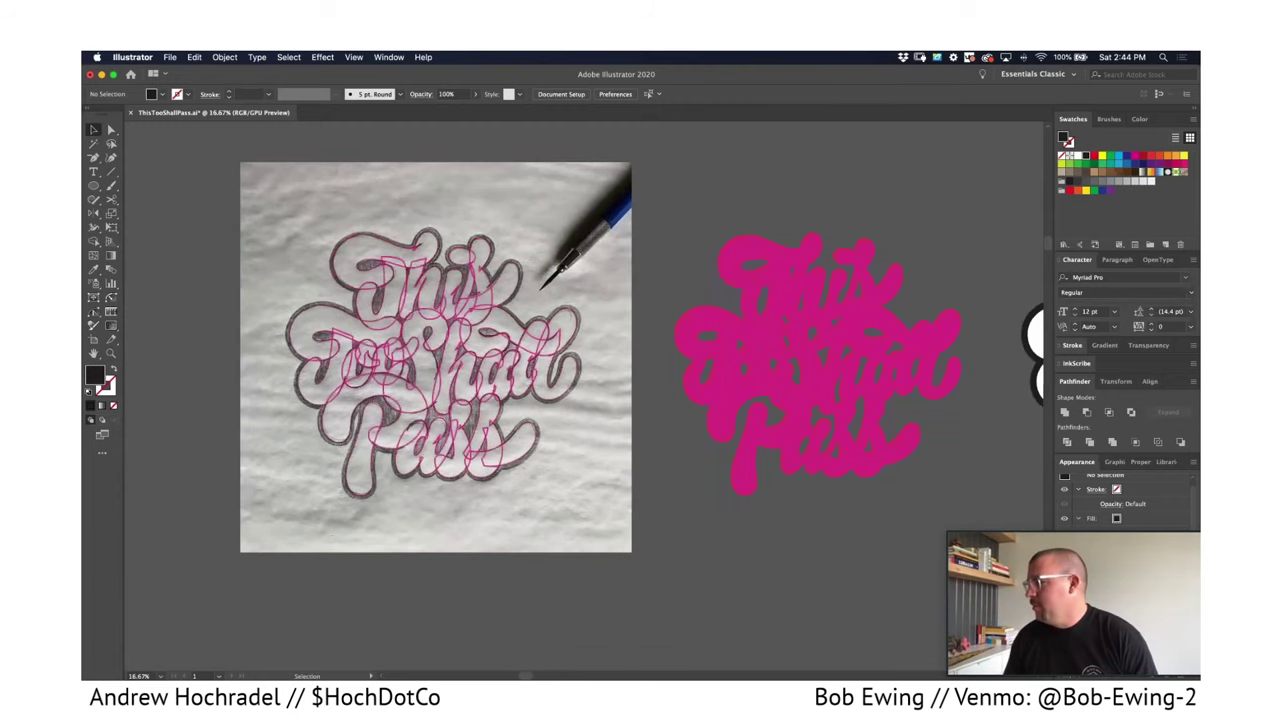
left_click_drag(633, 511, 346, 506)
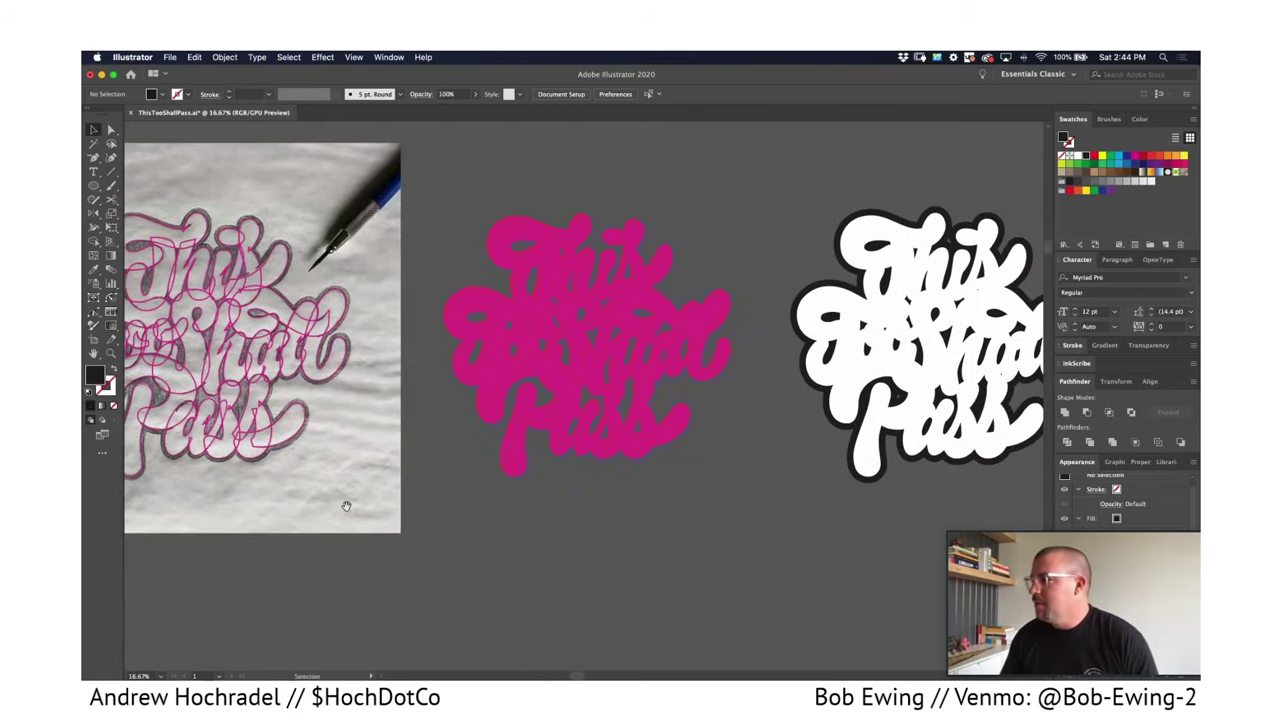
left_click_drag(523, 520, 390, 476)
left_click_drag(382, 429, 380, 449)
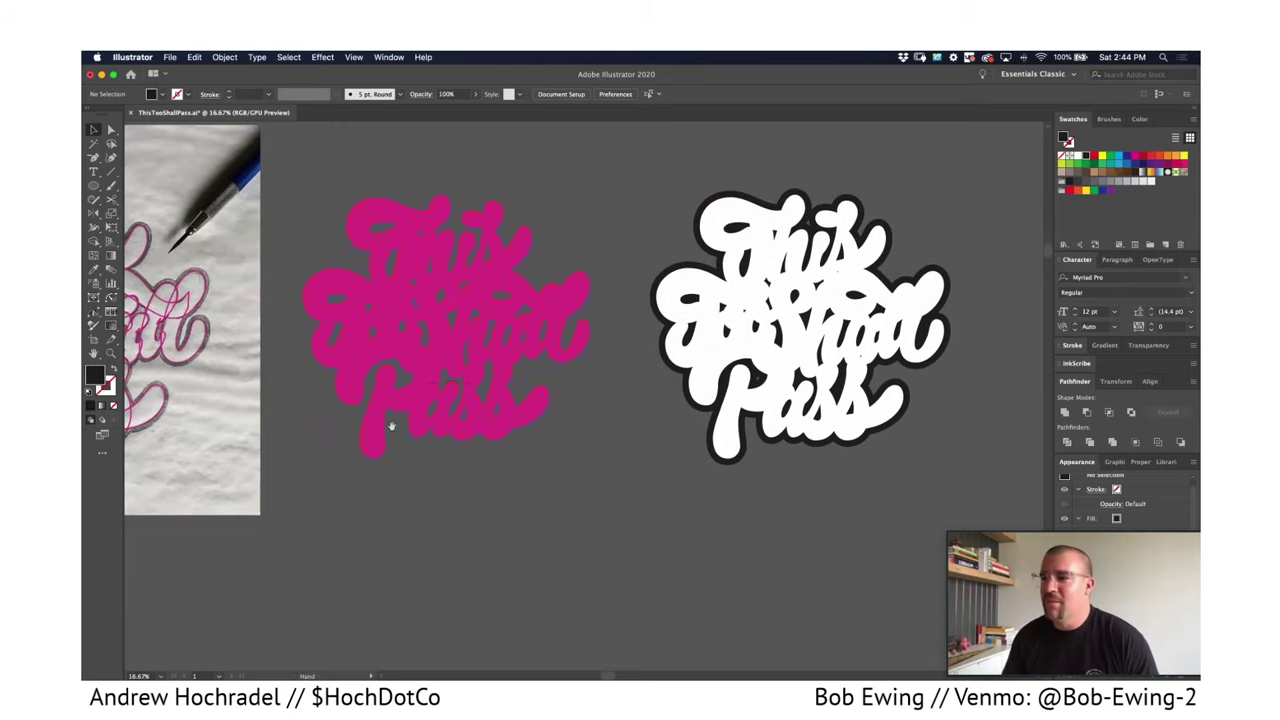
Examine the clean pencil sketch of the "This Too Shall Pass" lettering up close.
scroll(418, 475, "left", 6)
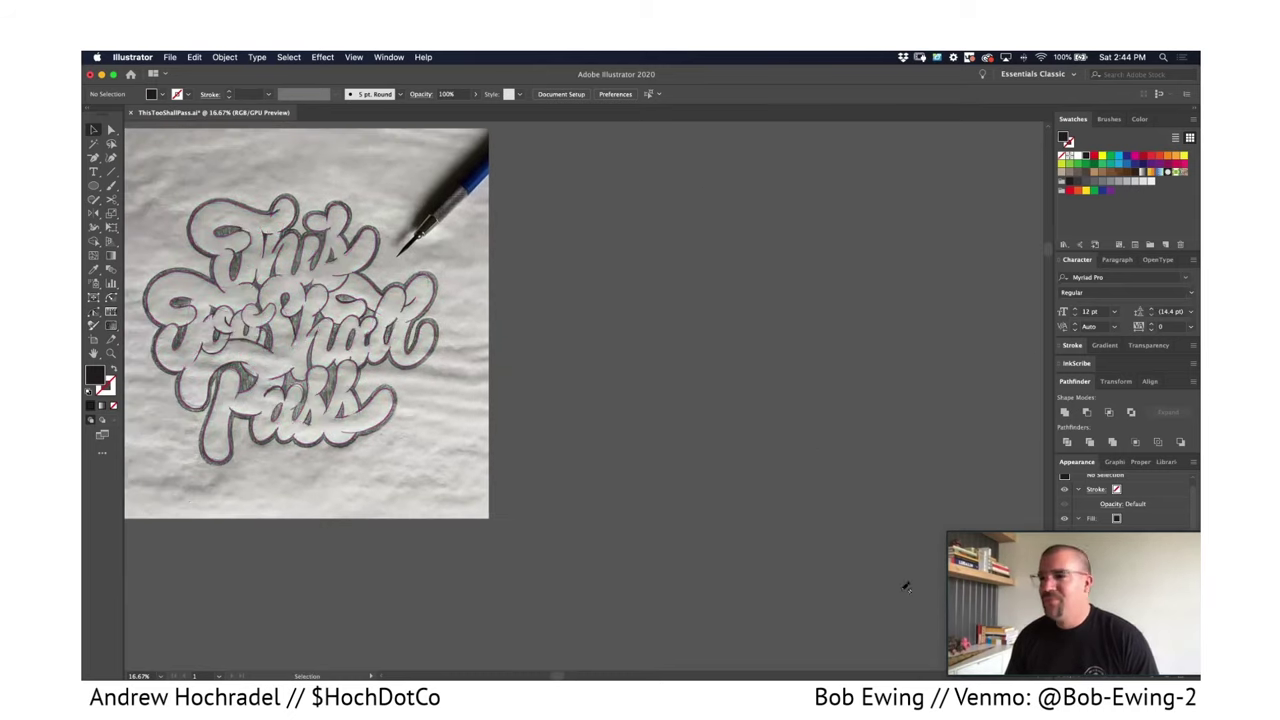
scroll(549, 437, "left", 2)
scroll(570, 456, "left", 2)
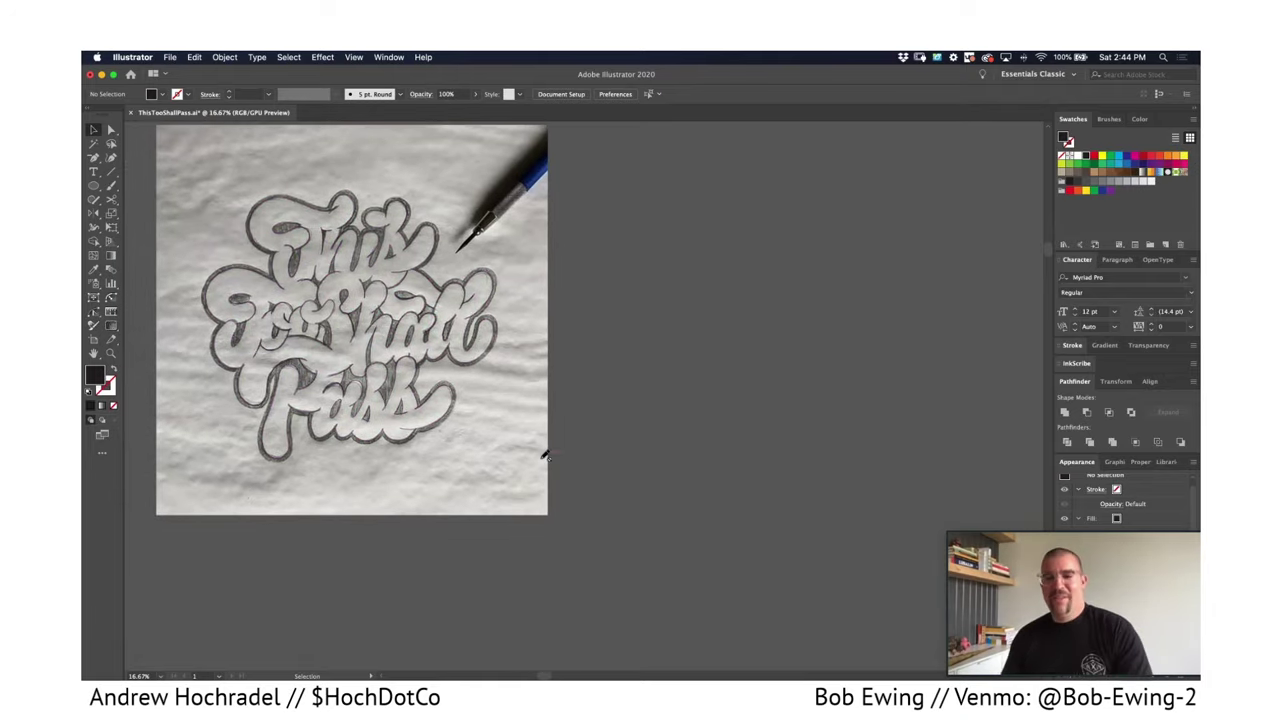
scroll(420, 486, "left", 3)
scroll(420, 486, "up", 1)
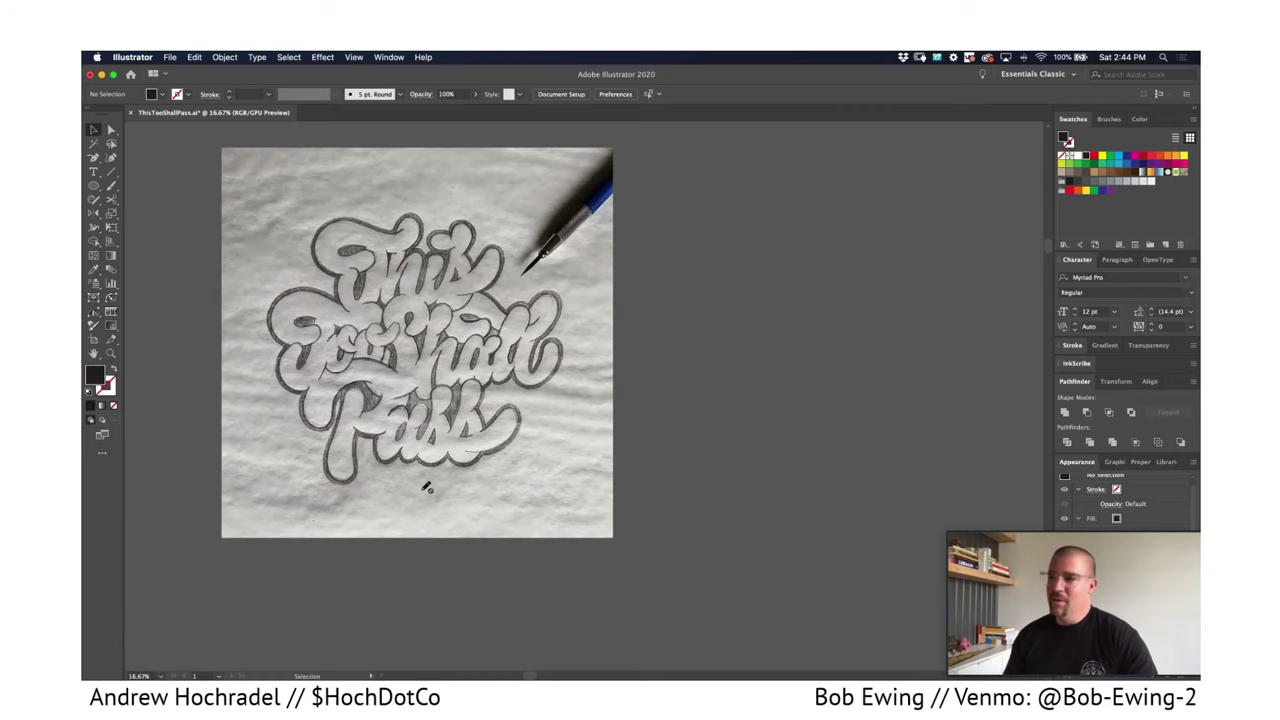
key("super+equal")
key("super+equal")
scroll(578, 444, "left", 5)
scroll(578, 444, "up", 3)
key("super+minus")
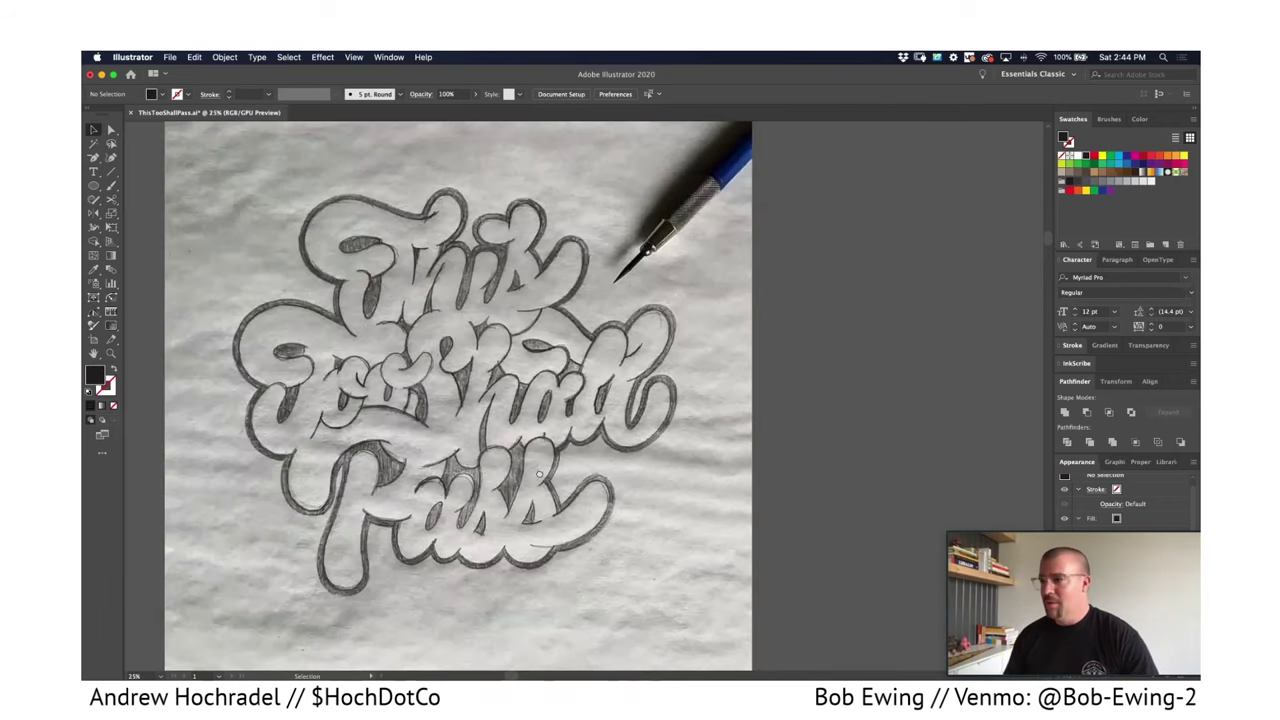
left_click_drag(540, 474, 524, 454)
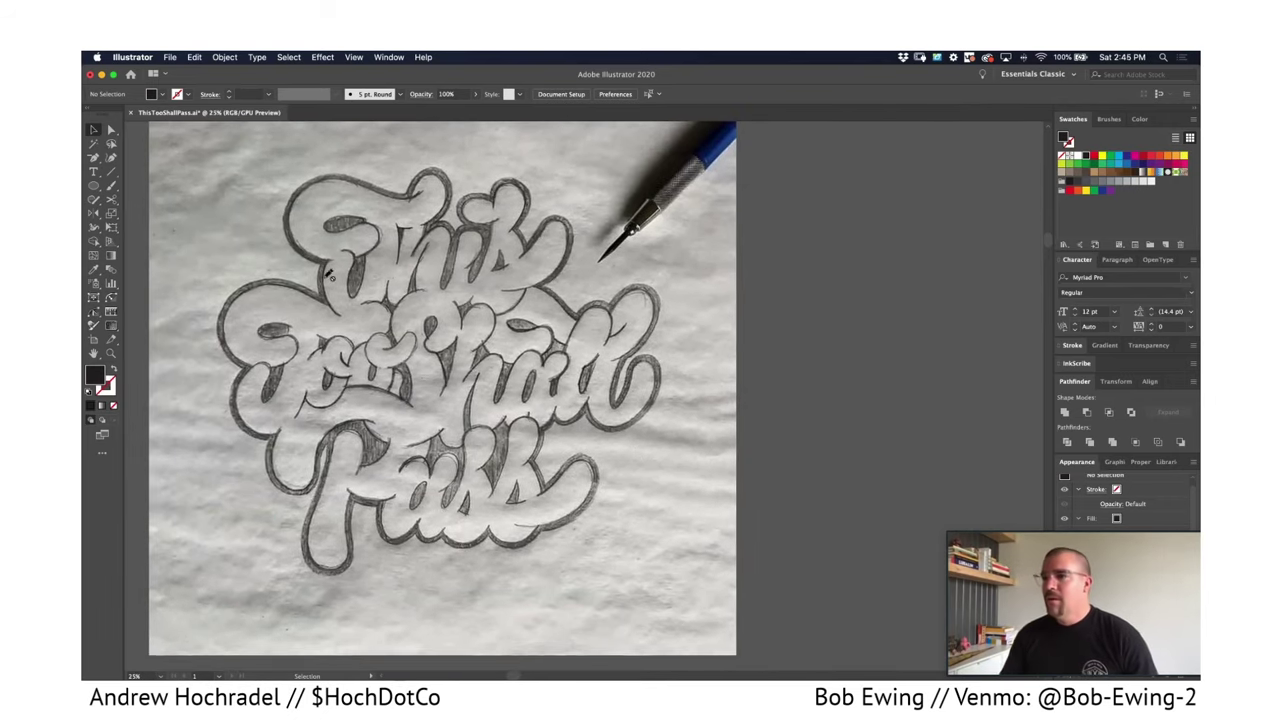
scroll(328, 274, "left", 2)
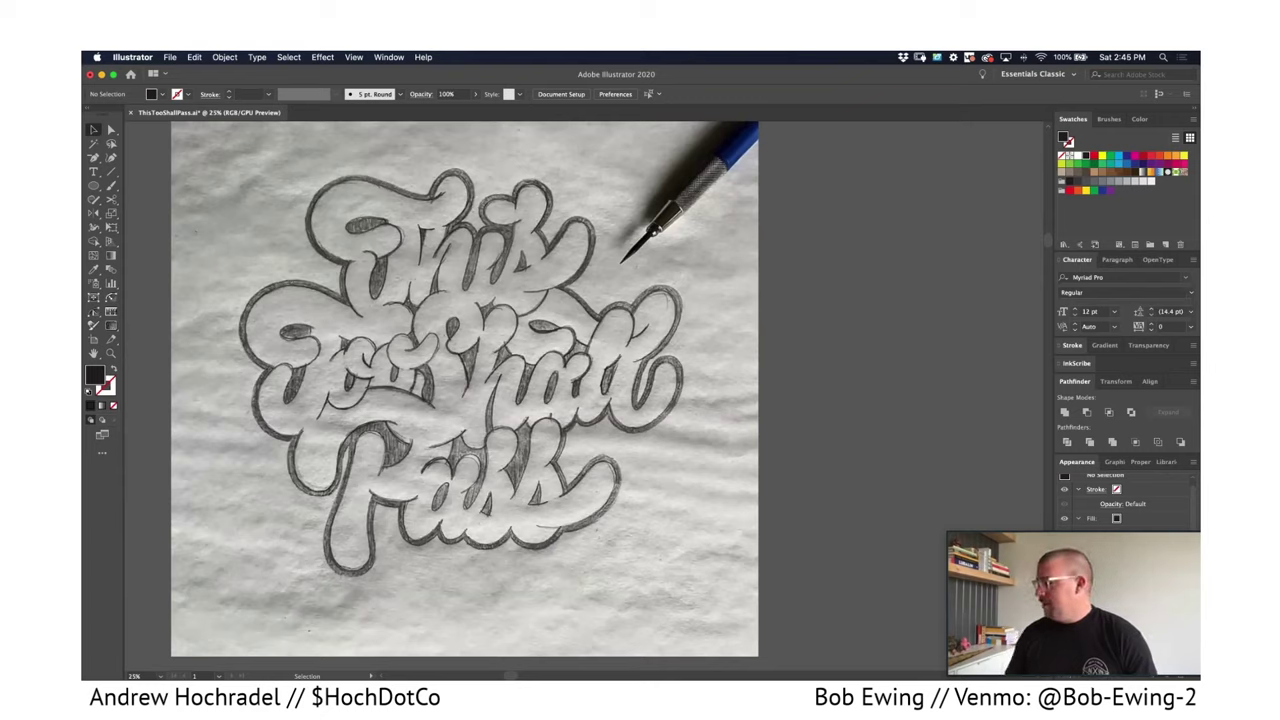
Start a Pen path along the upper edge of the T's swash in "This" and swap its fill and stroke.
key("p")
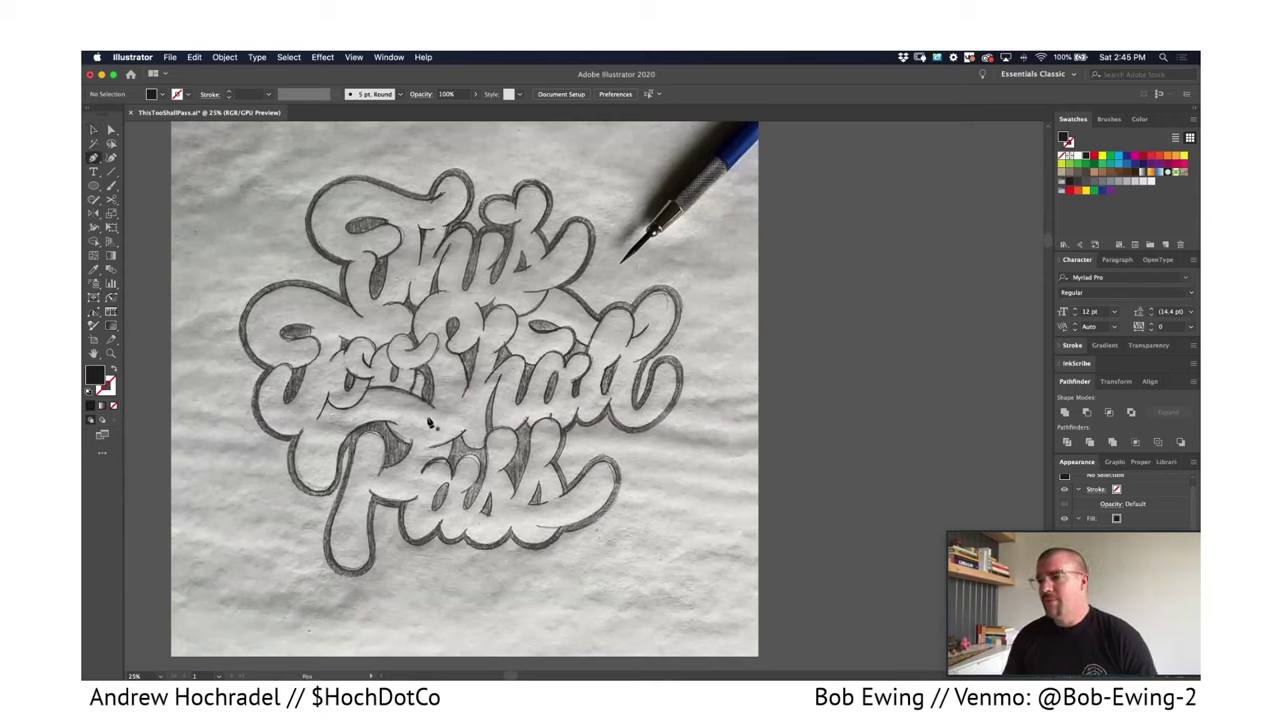
scroll(427, 410, "up", 2)
scroll(427, 410, "right", 2)
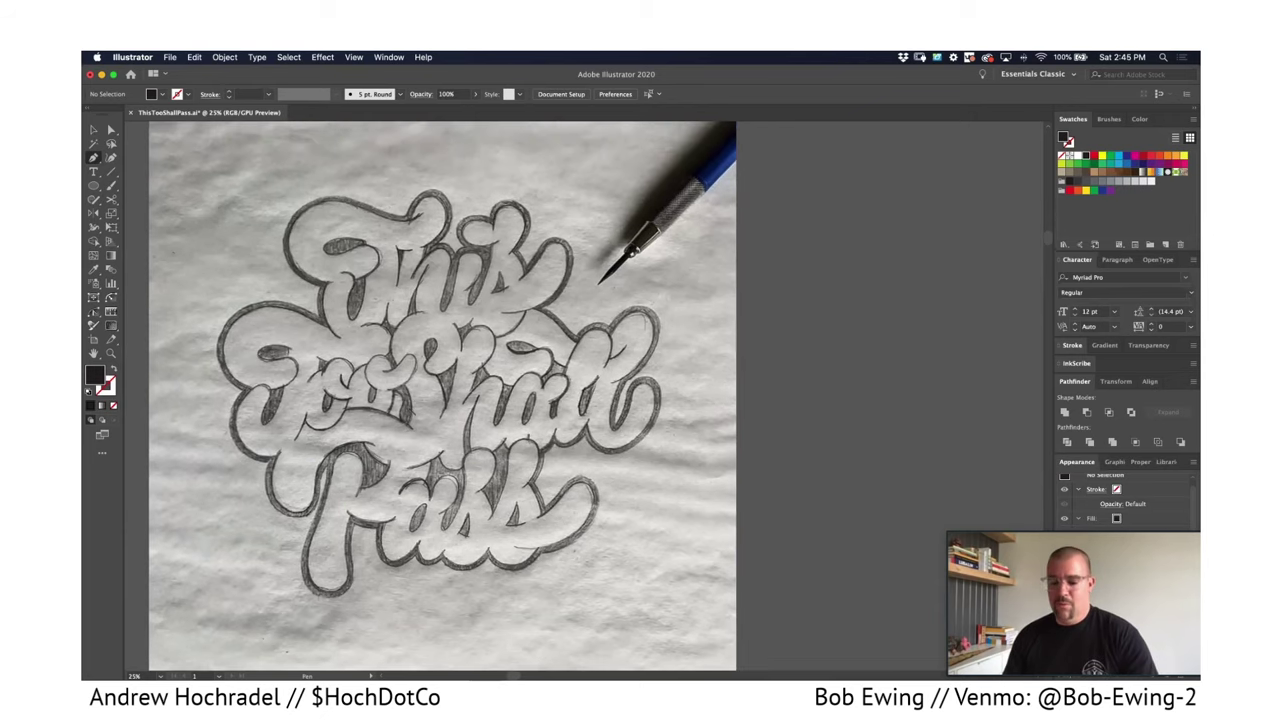
scroll(382, 310, "up", 1)
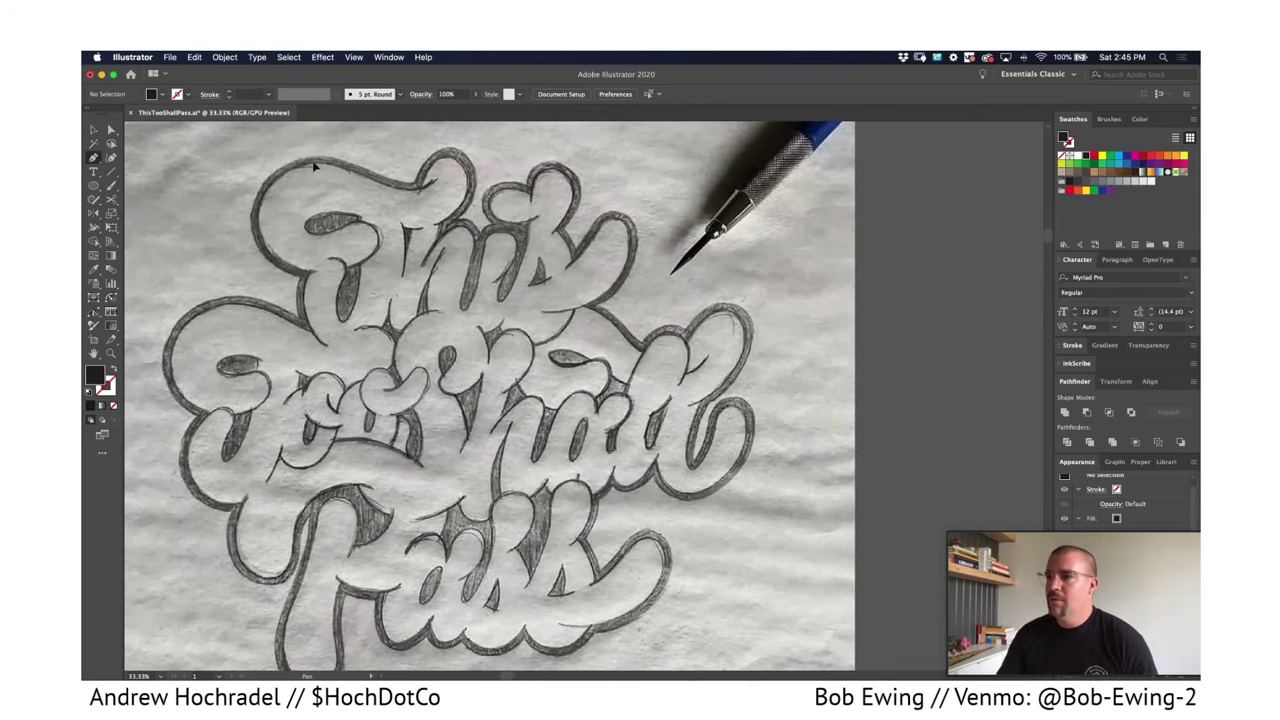
left_click(415, 198)
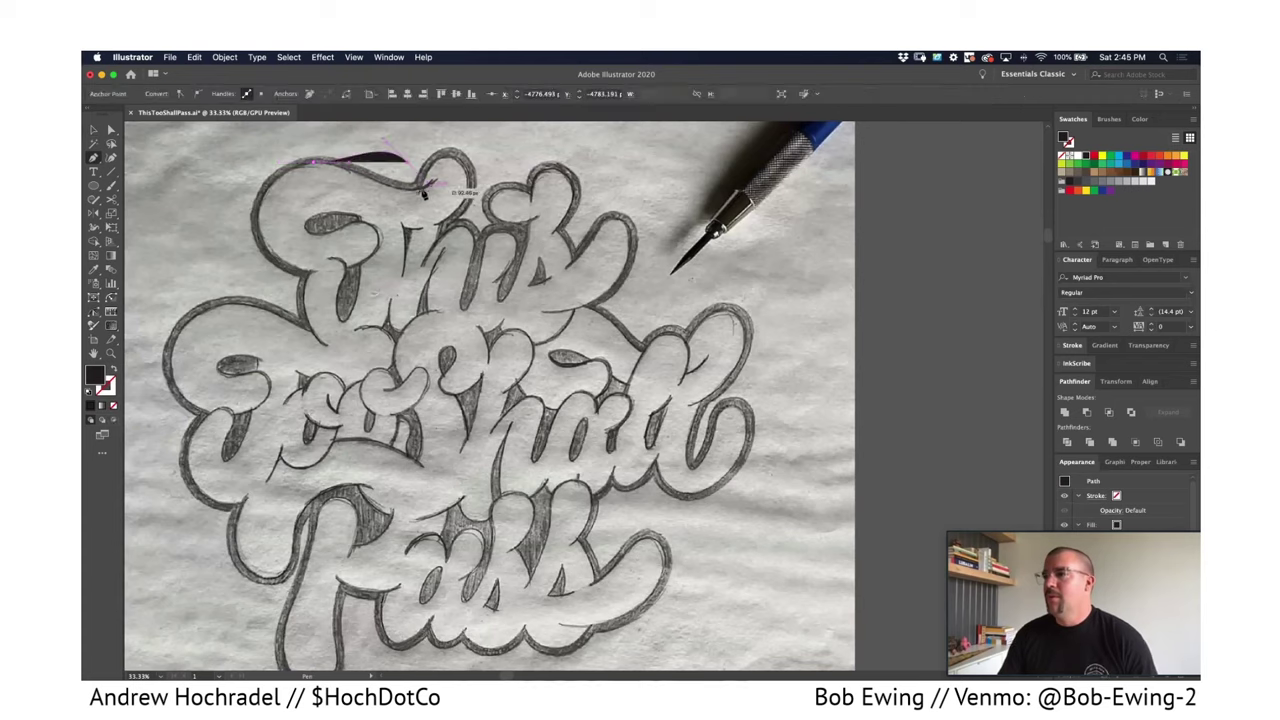
left_click(435, 185)
left_click_drag(435, 185, 420, 203)
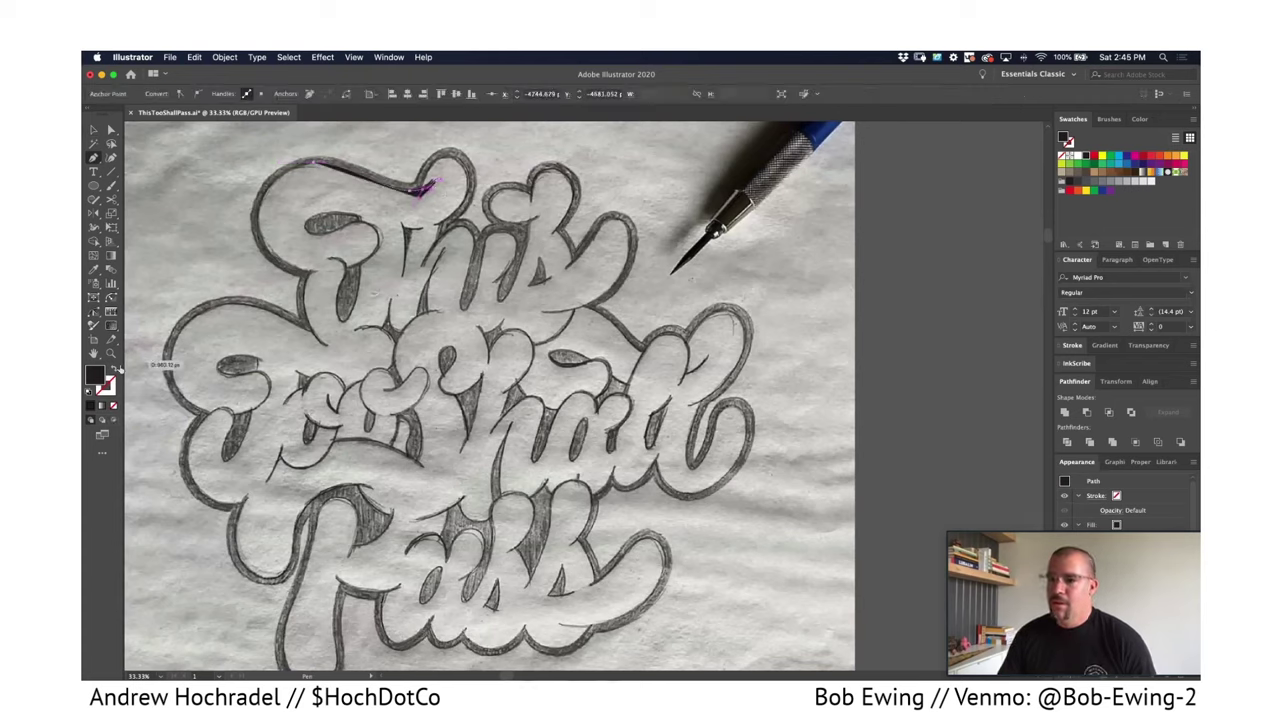
left_click(113, 368)
Trace the rest of the T's swash around its rounded end, inner loop, lower curl and outer curve.
left_click_drag(450, 157, 279, 269)
left_click(357, 225)
left_click_drag(260, 216, 347, 170)
Set the T path's stroke weight to 7 pt with round caps and round corners.
key("a")
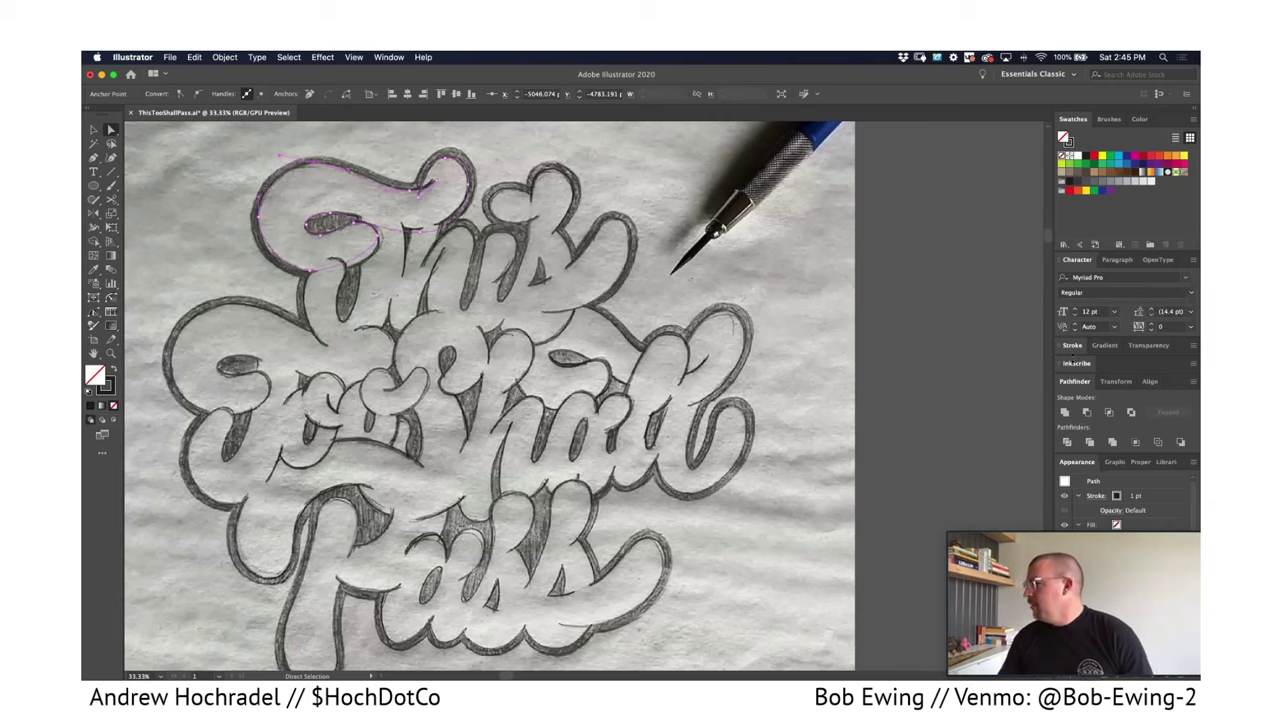
left_click(1072, 345)
left_click(1102, 300)
left_click(1102, 300)
left_click(1102, 300)
left_click(1116, 333)
left_click(1102, 300)
left_click(1102, 300)
left_click(1102, 300)
Adjust the anchors and handles at the T swash's notch, rounded right end and underside to follow the sketch.
key("space")
left_click_drag(419, 332, 443, 418)
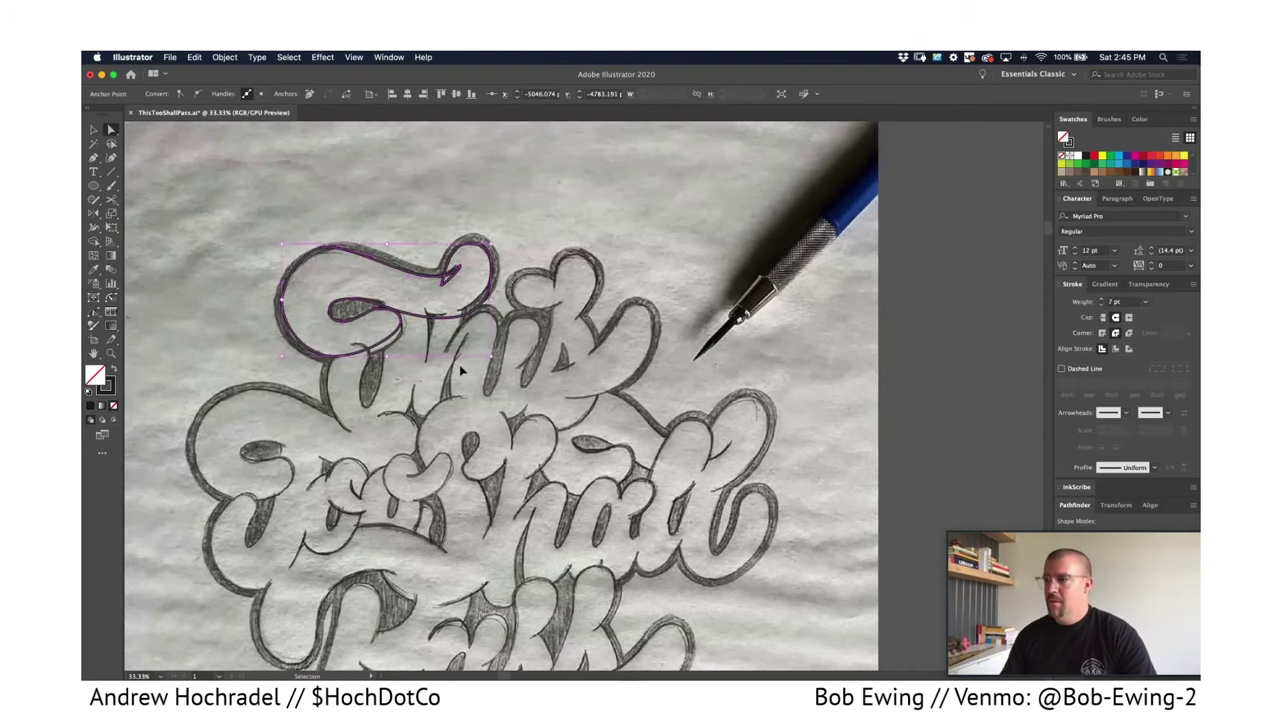
key("super+equal")
key("space")
left_click_drag(512, 345, 515, 302)
scroll(425, 297, "right", 2)
scroll(425, 297, "down", 1)
left_click(522, 339)
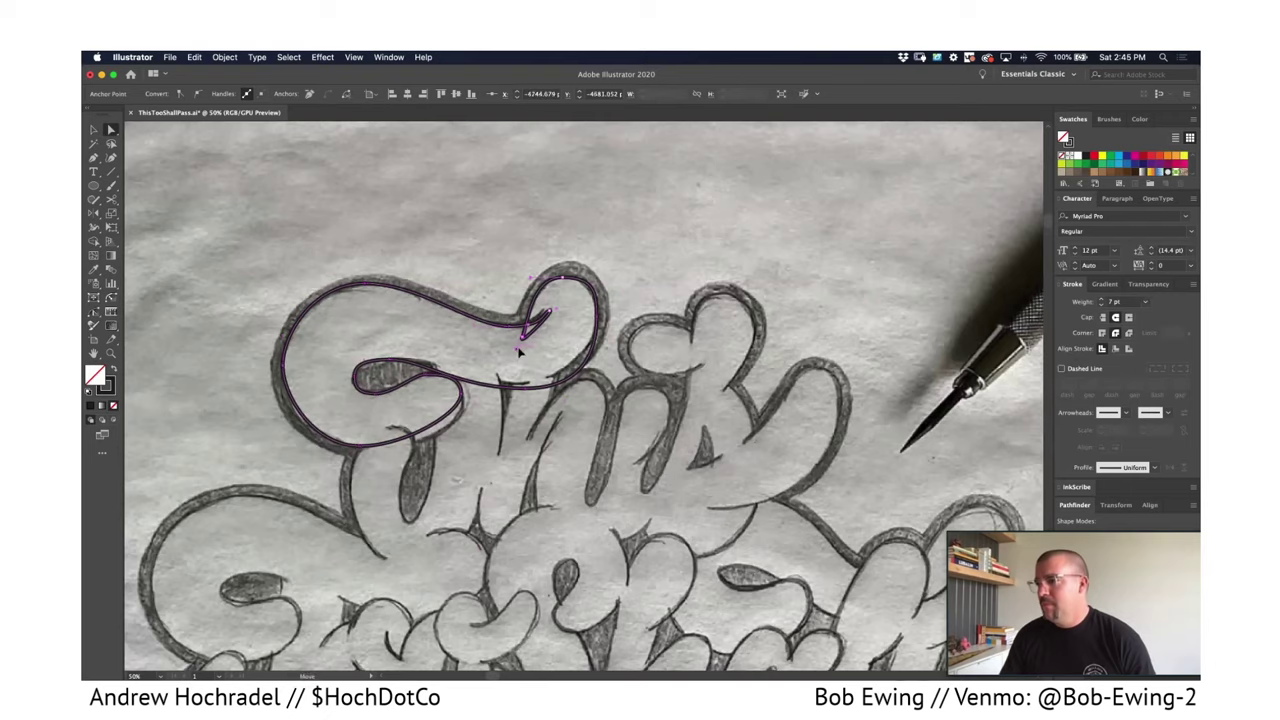
left_click(548, 314)
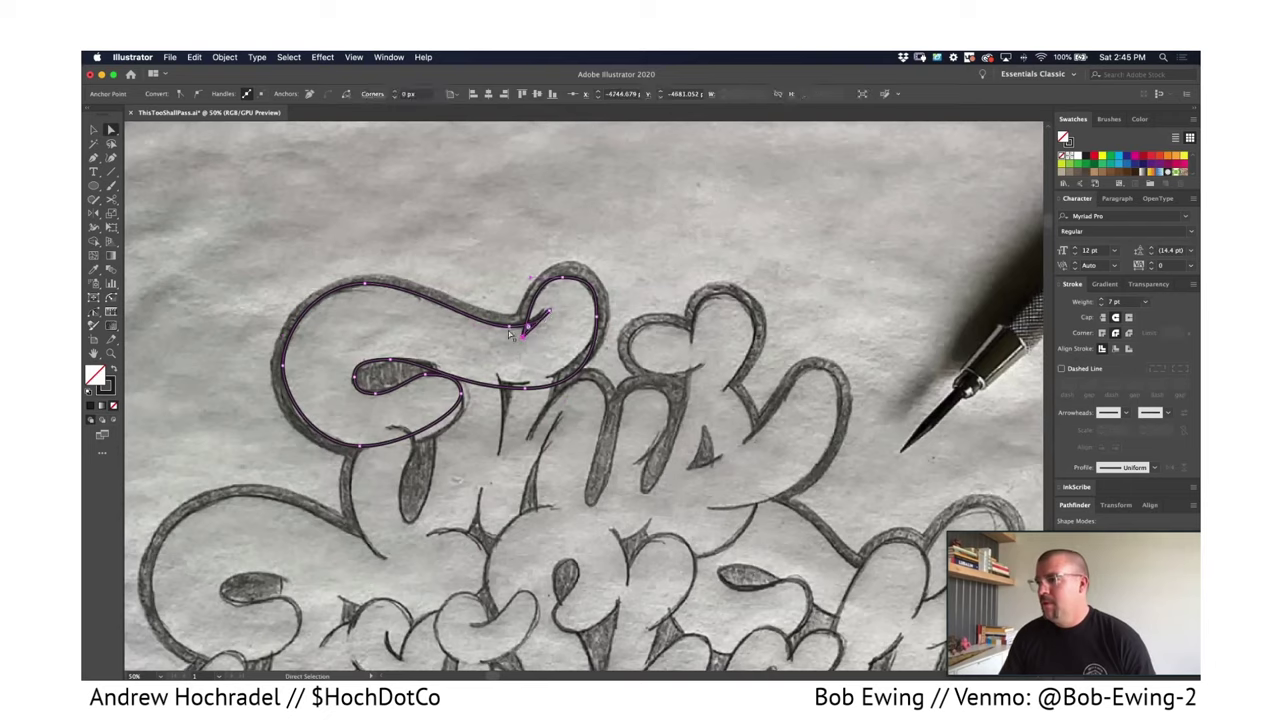
left_click(509, 328)
left_click_drag(549, 328, 529, 330)
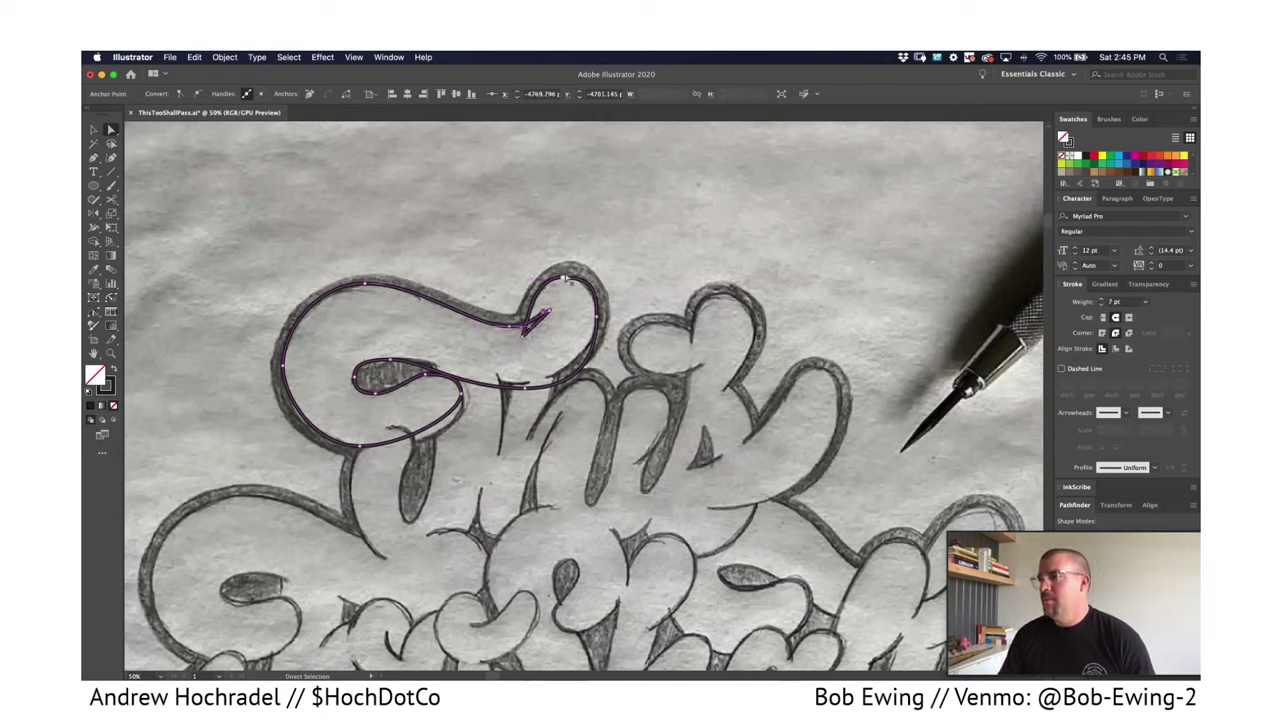
left_click_drag(565, 280, 540, 280)
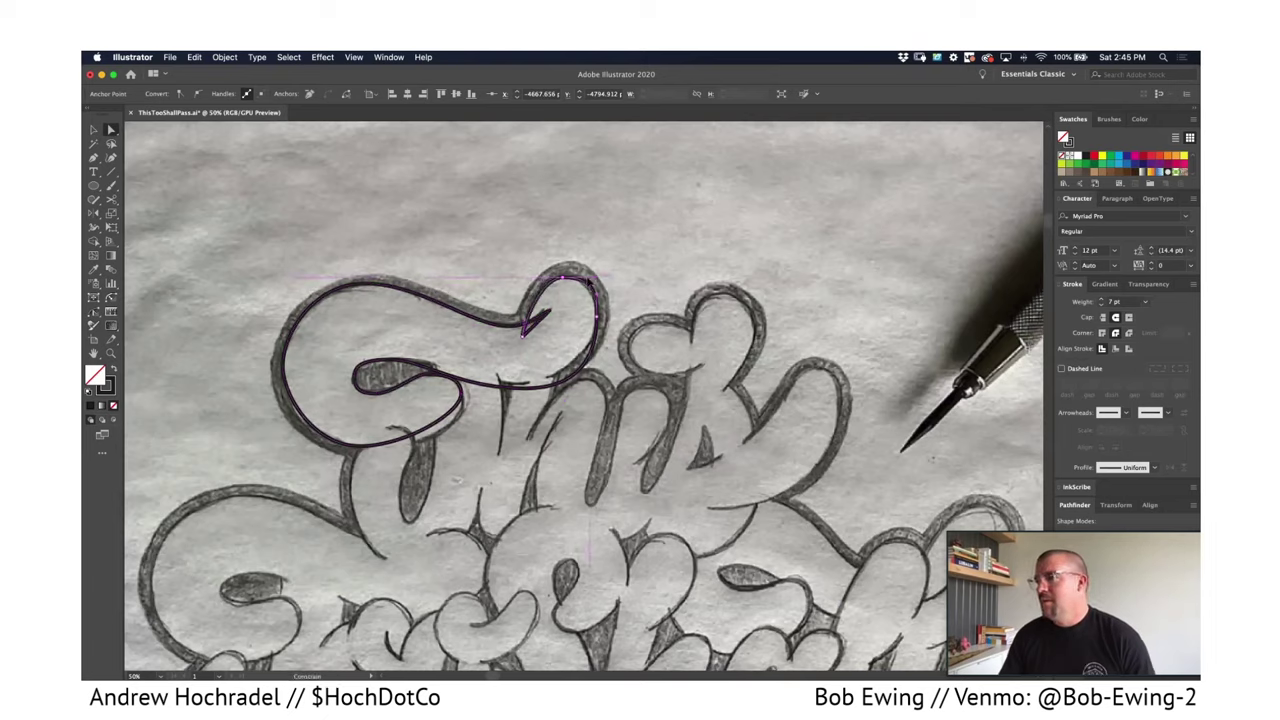
left_click_drag(525, 388, 512, 384)
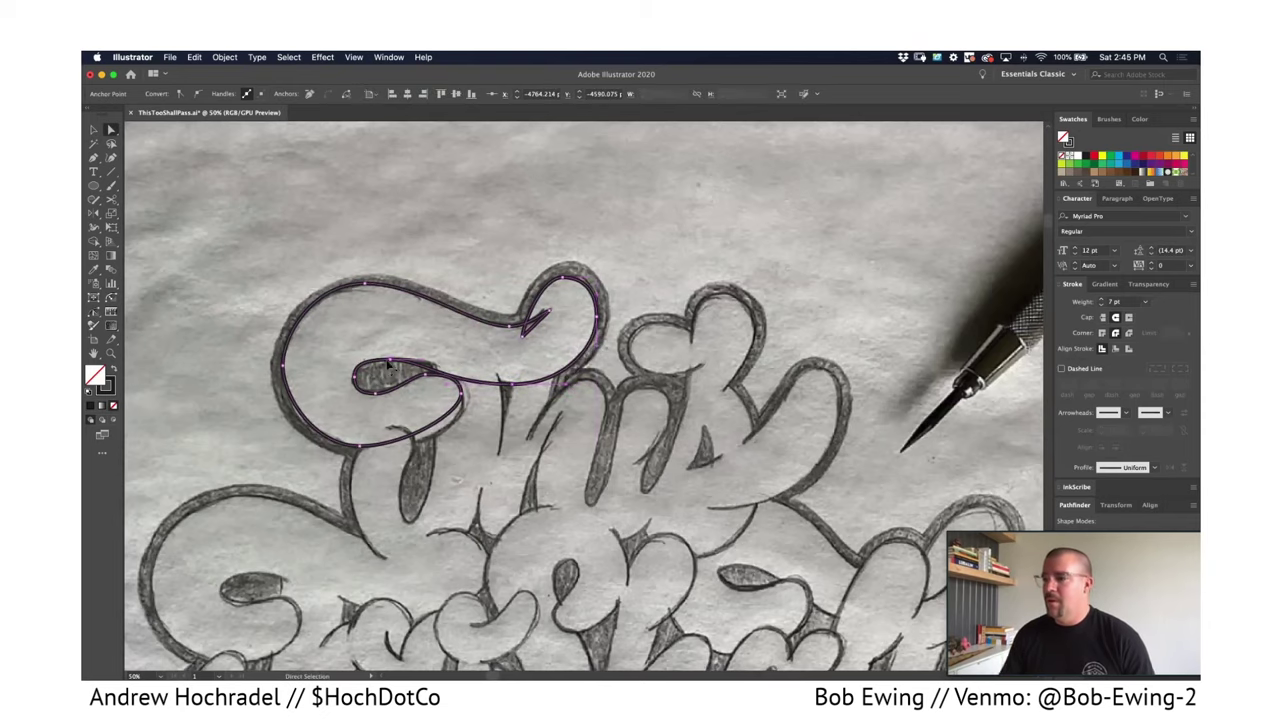
Fit the anchors around the shaded teardrop loop inside the T's swash to the pencil outline.
key("super+plus")
key("super+plus")
left_click_drag(342, 348, 348, 326)
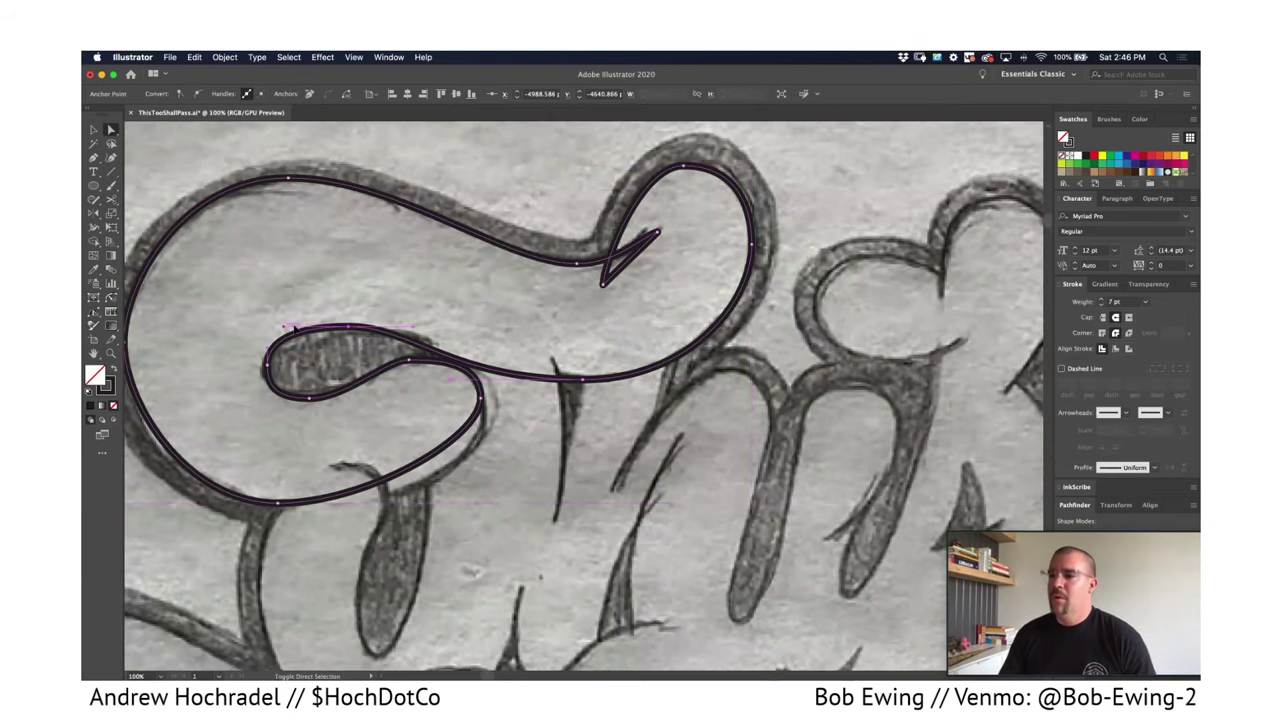
left_click_drag(266, 366, 268, 348)
left_click_drag(310, 399, 284, 393)
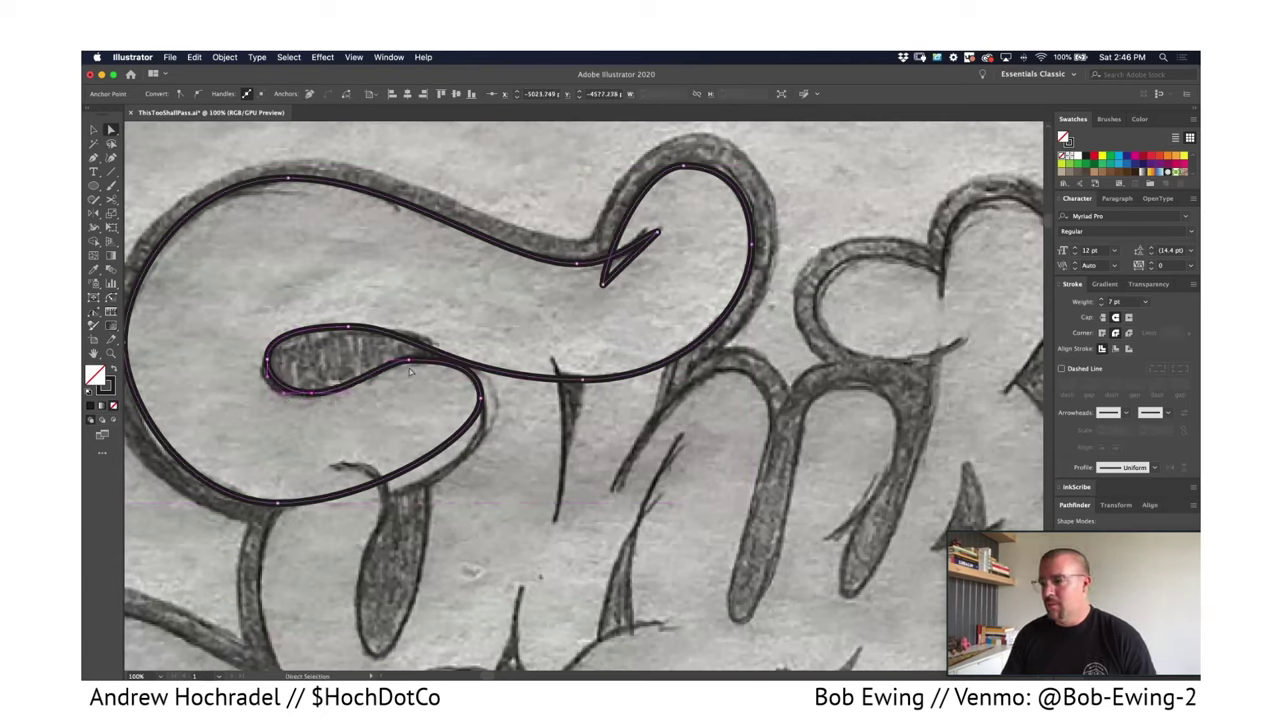
Reshape the T's lower curl by moving its anchors outward to the sketch line, and nudge the notch's hook tip.
left_click_drag(481, 398, 484, 414)
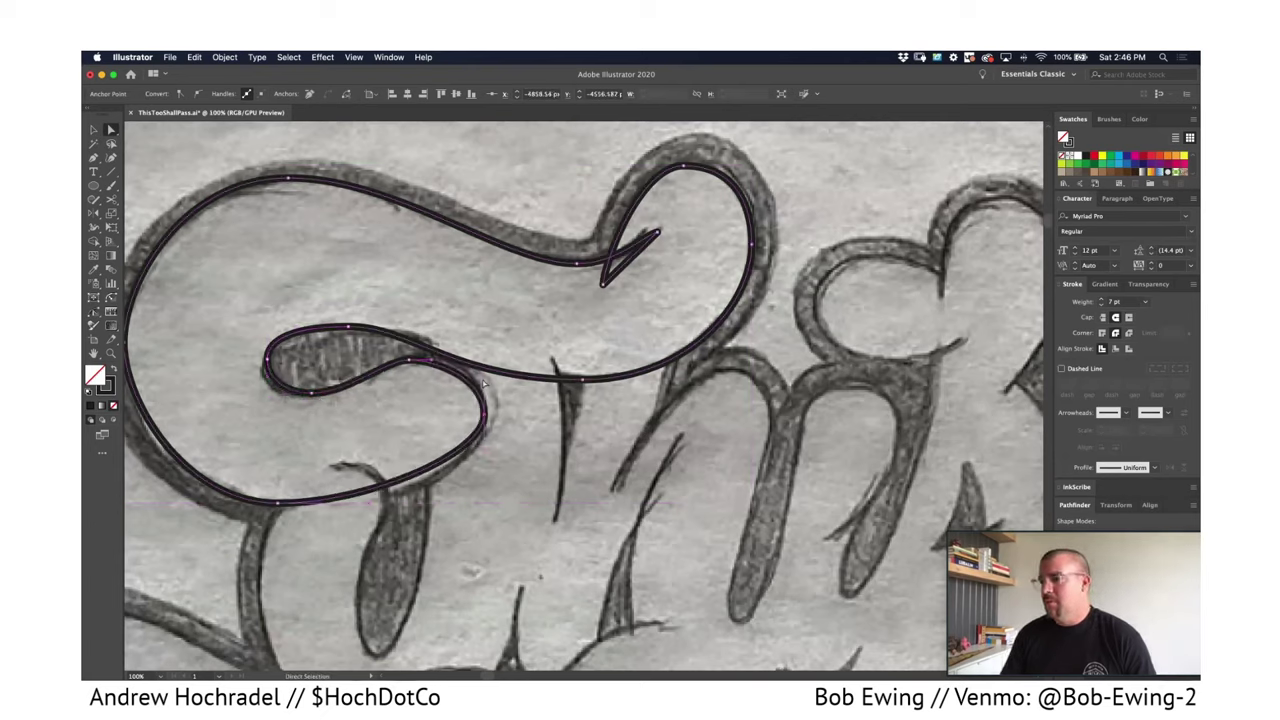
left_click_drag(409, 360, 459, 360)
left_click_drag(485, 411, 501, 405)
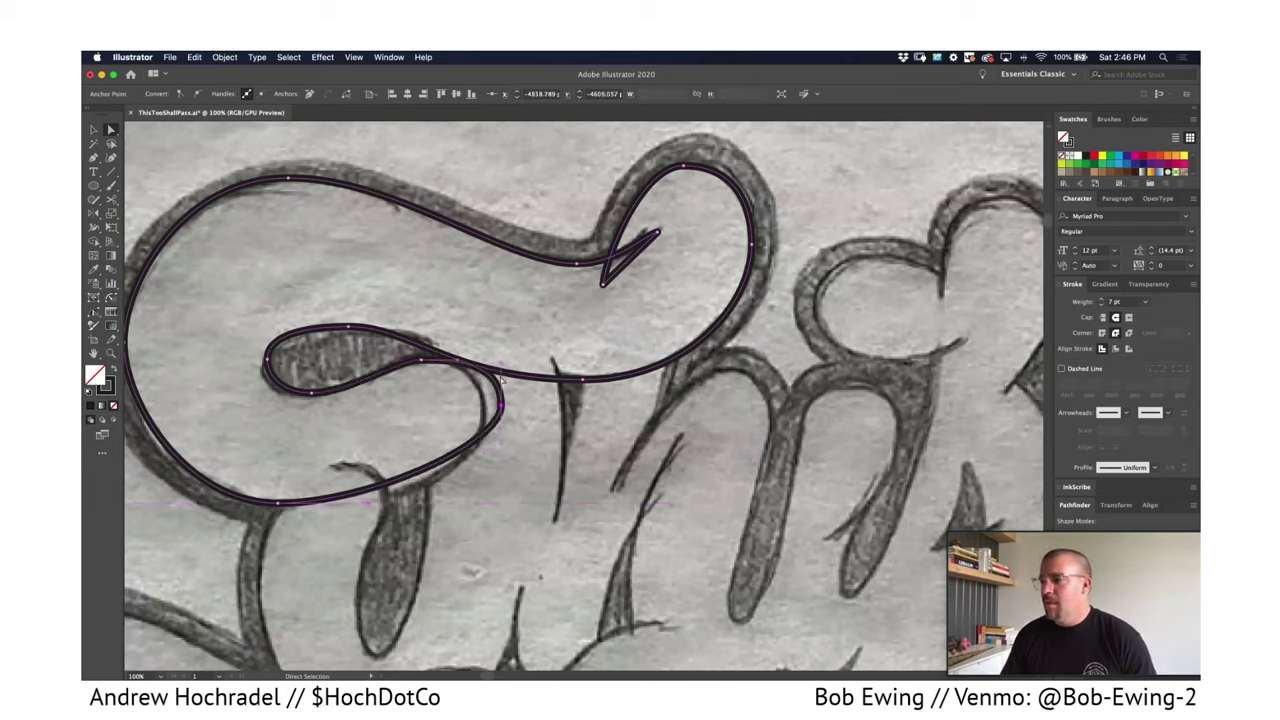
left_click_drag(421, 360, 410, 358)
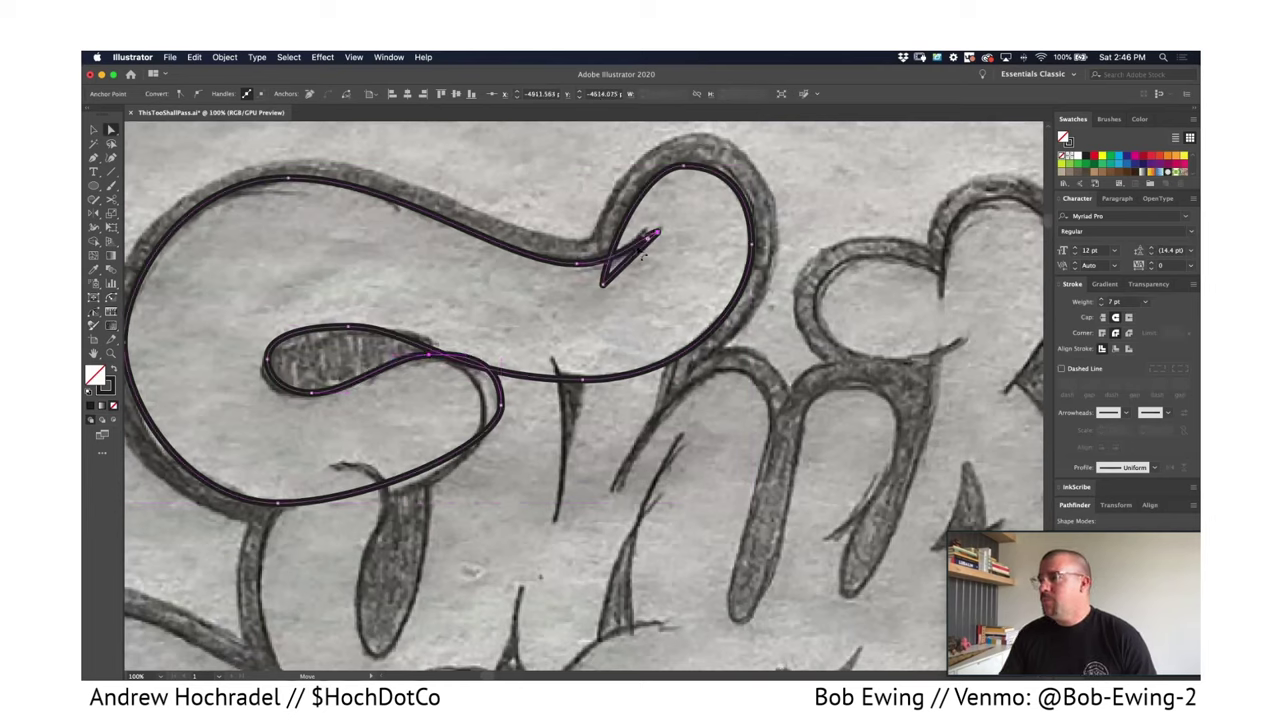
mouse_move(656, 235)
left_mouse_down()
mouse_move(650, 250)
mouse_move(655, 230)
left_mouse_up()
left_click_drag(563, 348, 525, 350)
left_click_drag(462, 407, 507, 393)
left_click_drag(428, 465, 462, 466)
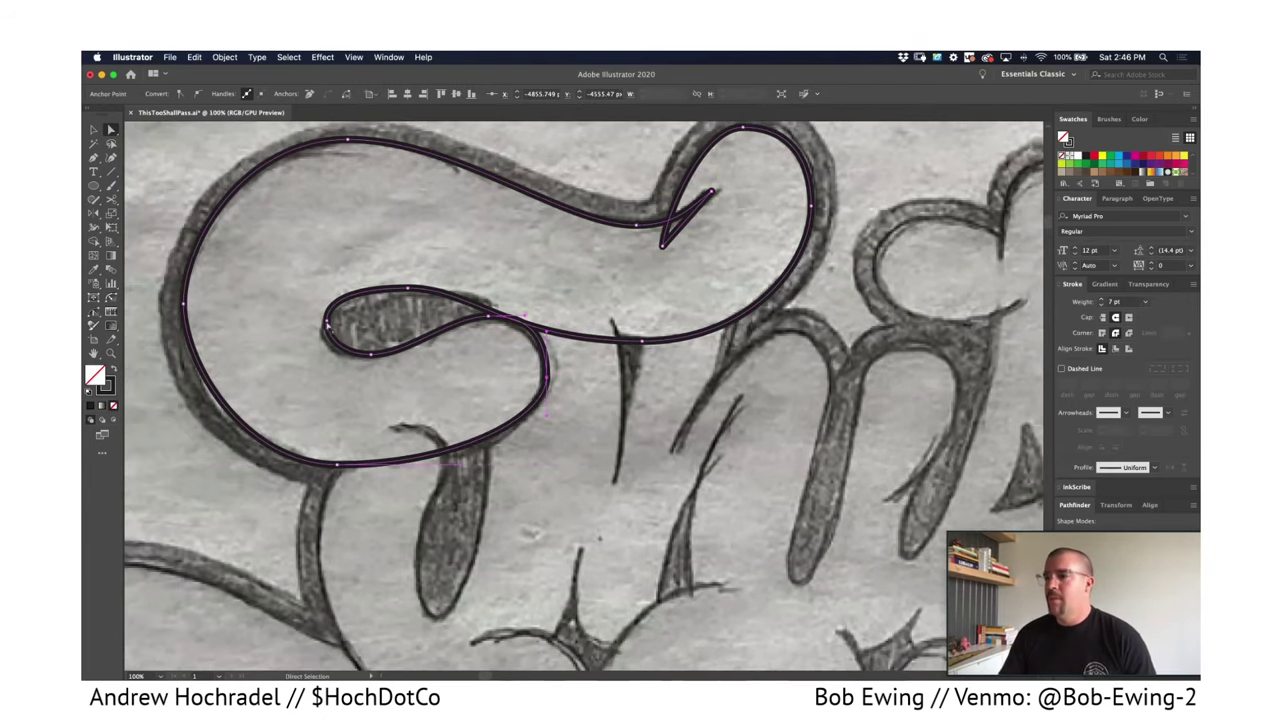
Shift the inner loop's left anchor and extend the handles of the T's outer lower-left curve.
left_click_drag(327, 321, 322, 325)
left_click(184, 304)
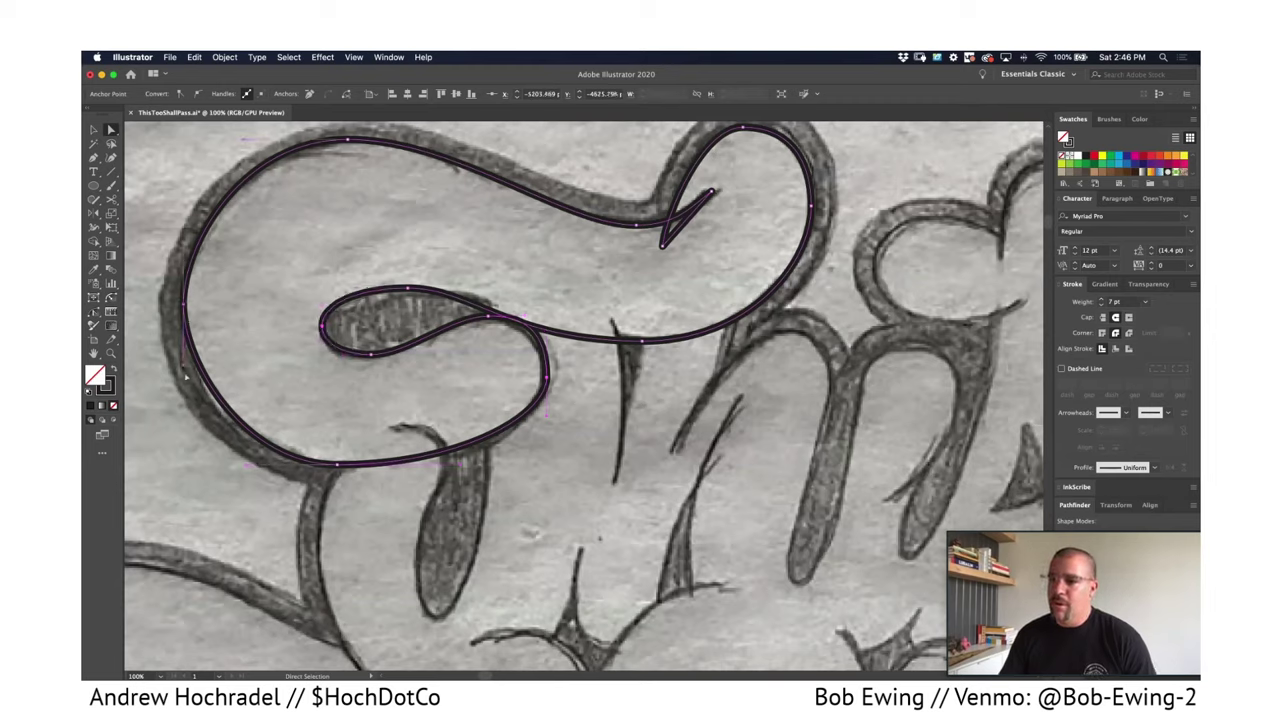
left_click_drag(183, 373, 181, 395)
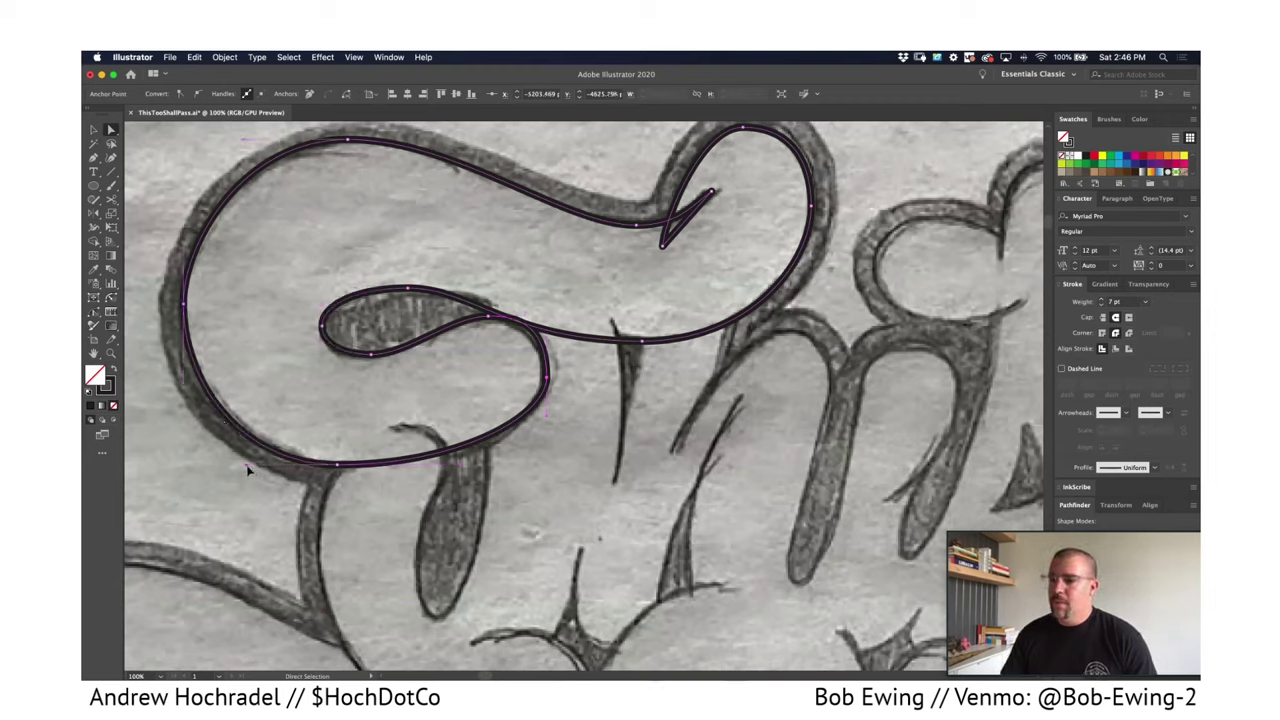
left_click_drag(247, 466, 233, 466)
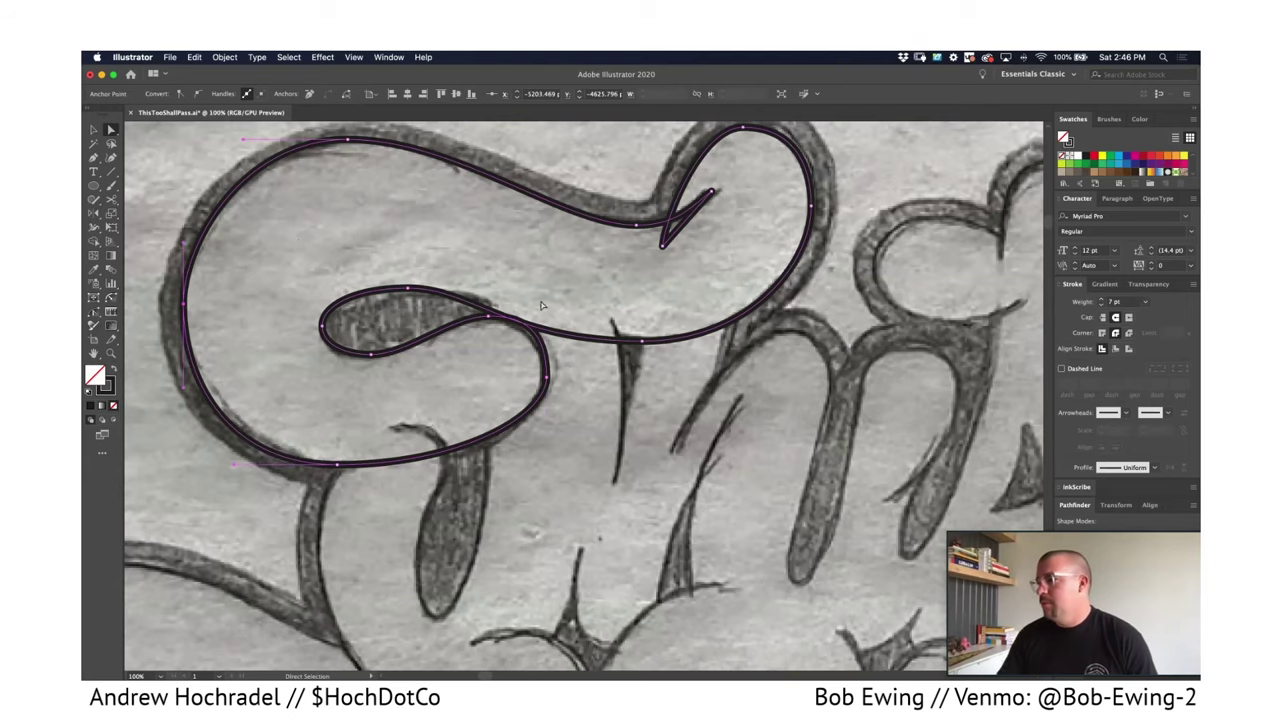
Nudge the lower corner of the T swash's notch and the top anchor of its rounded right end to match the sketch.
scroll(665, 371, "right", 3)
scroll(665, 371, "up", 1)
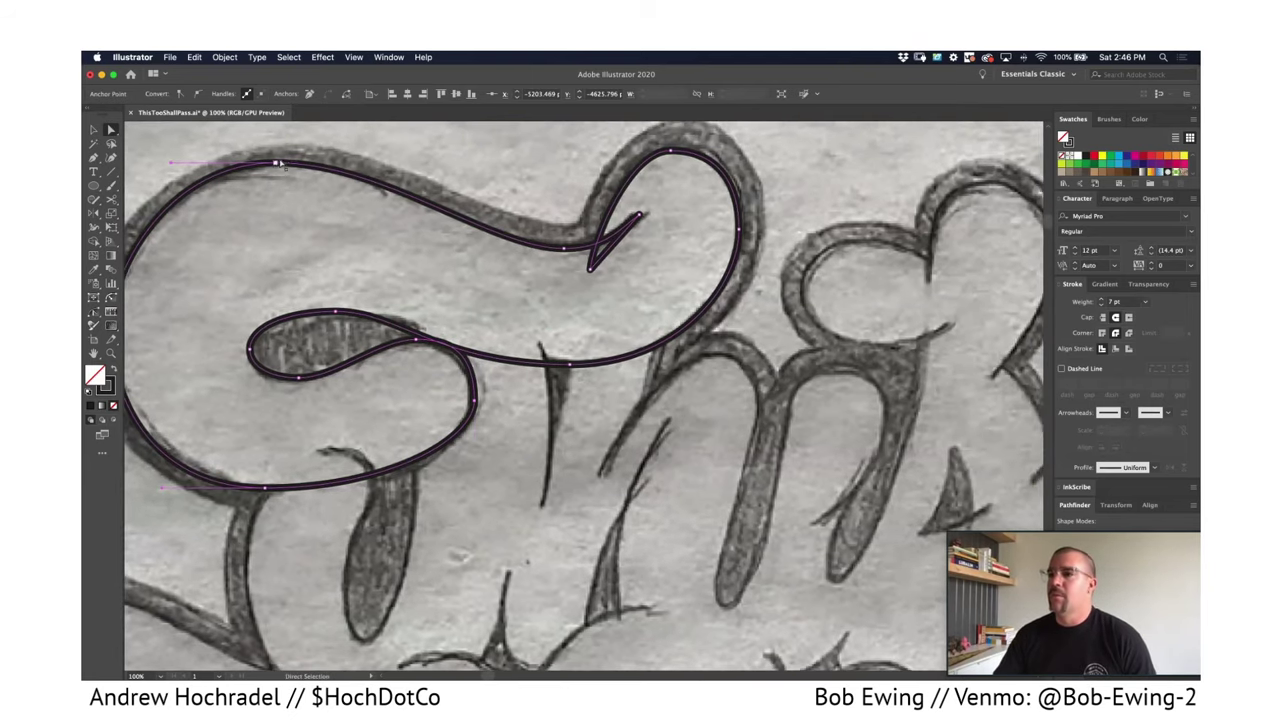
left_click(313, 171)
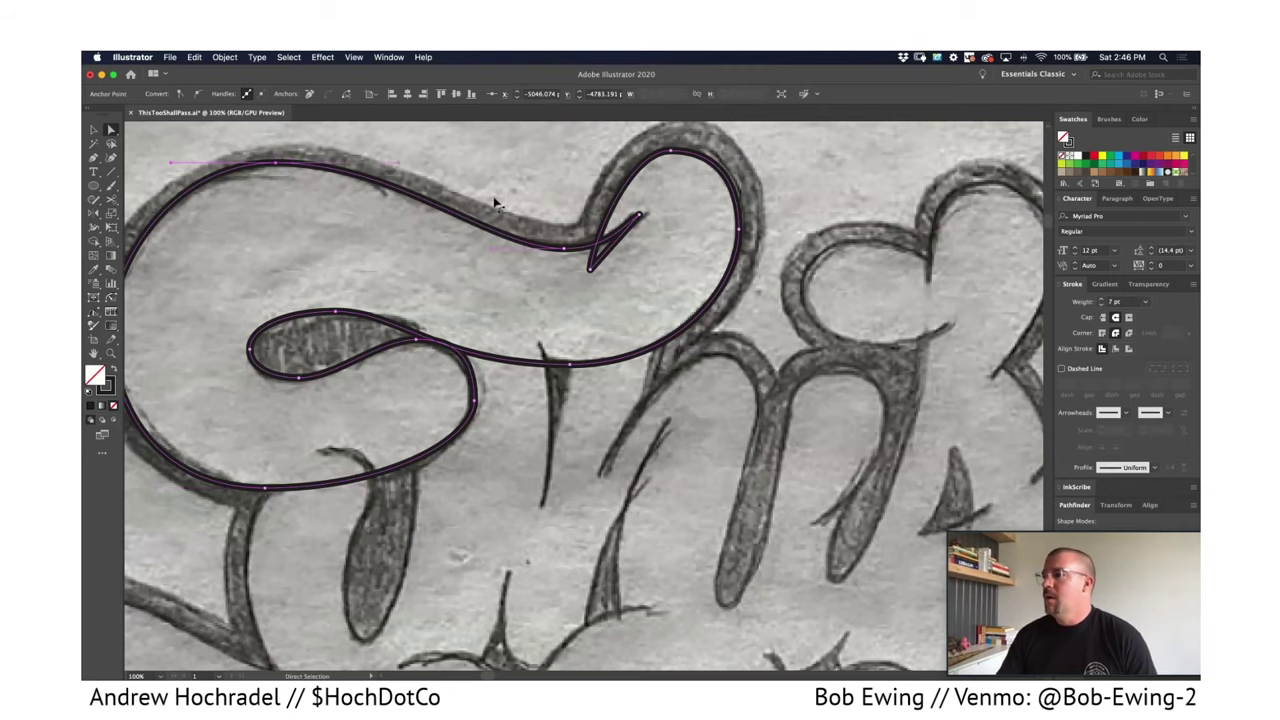
scroll(479, 276, "right", 2)
left_click_drag(557, 270, 552, 277)
left_click(638, 154)
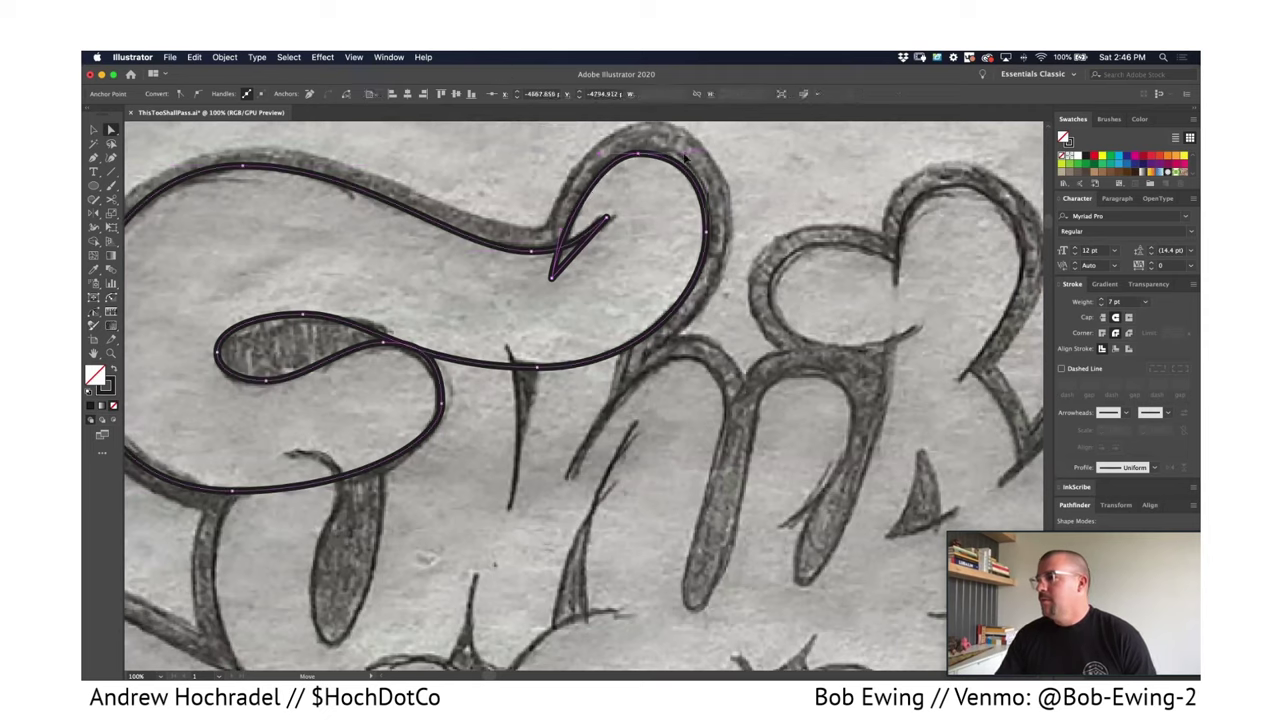
left_click_drag(638, 154, 641, 155)
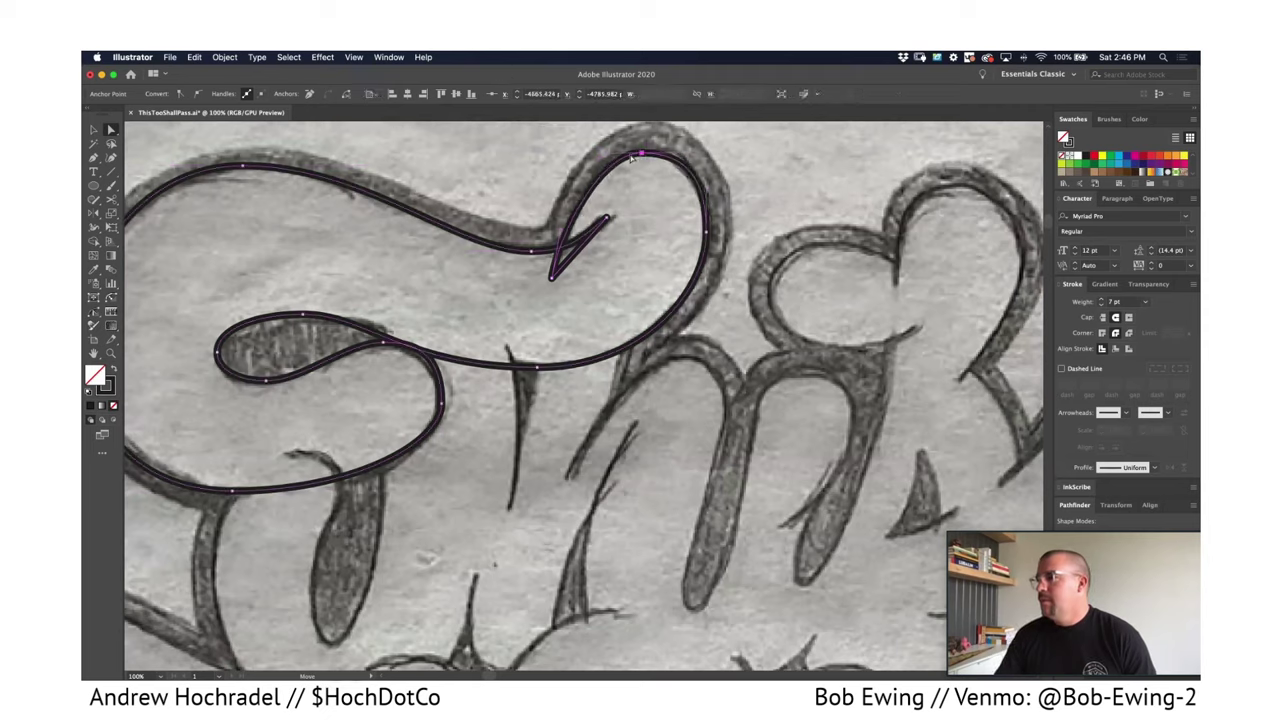
Swap the T swash's fill and stroke to give it a solid black fill without a stroke.
left_click(114, 371)
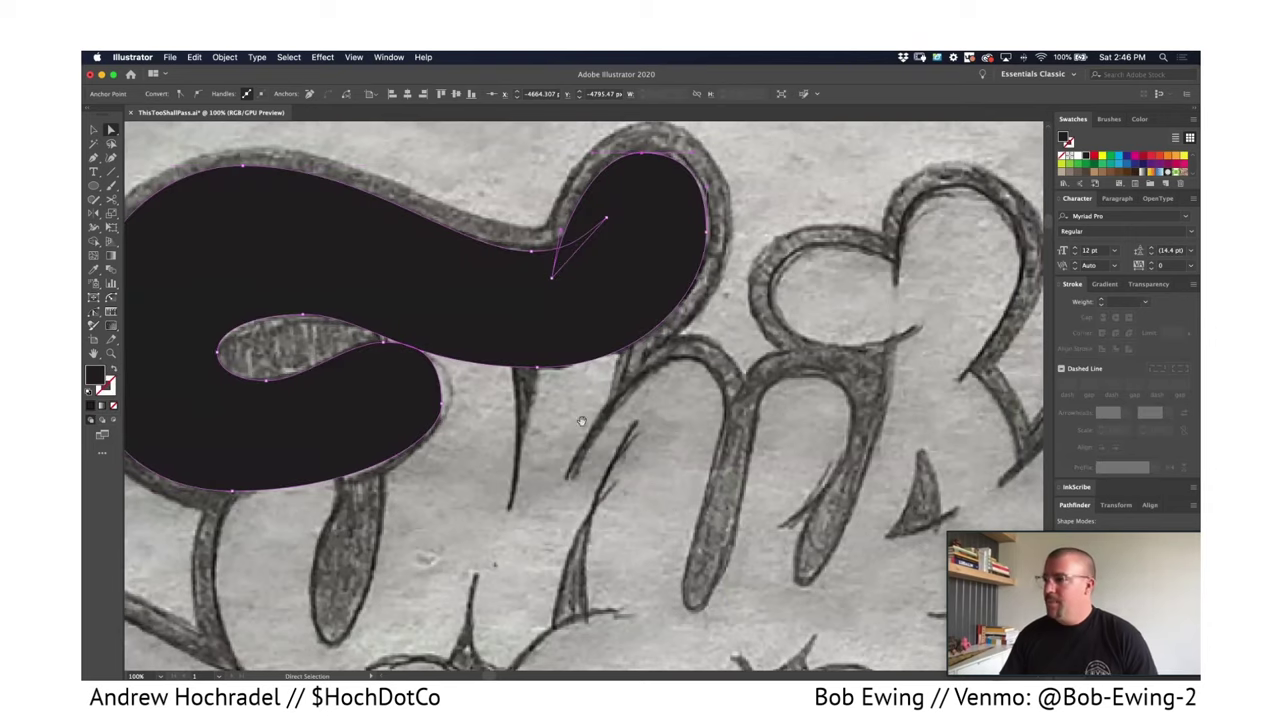
scroll(640, 435, "left", 2)
left_click(514, 477)
left_click(465, 435)
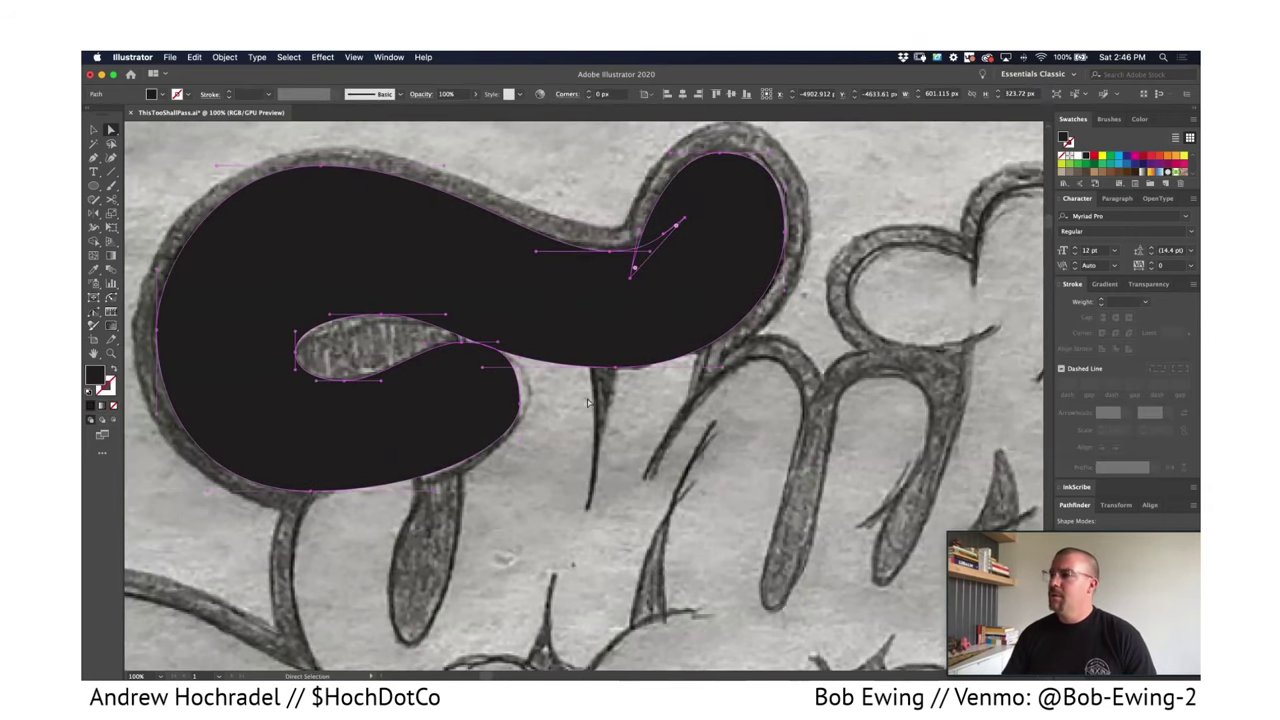
Adjust the overlapping hook tip and the valley anchor at the T swash's notch to refine the dip along the sketch.
key("super+shift+a")
left_click(685, 218)
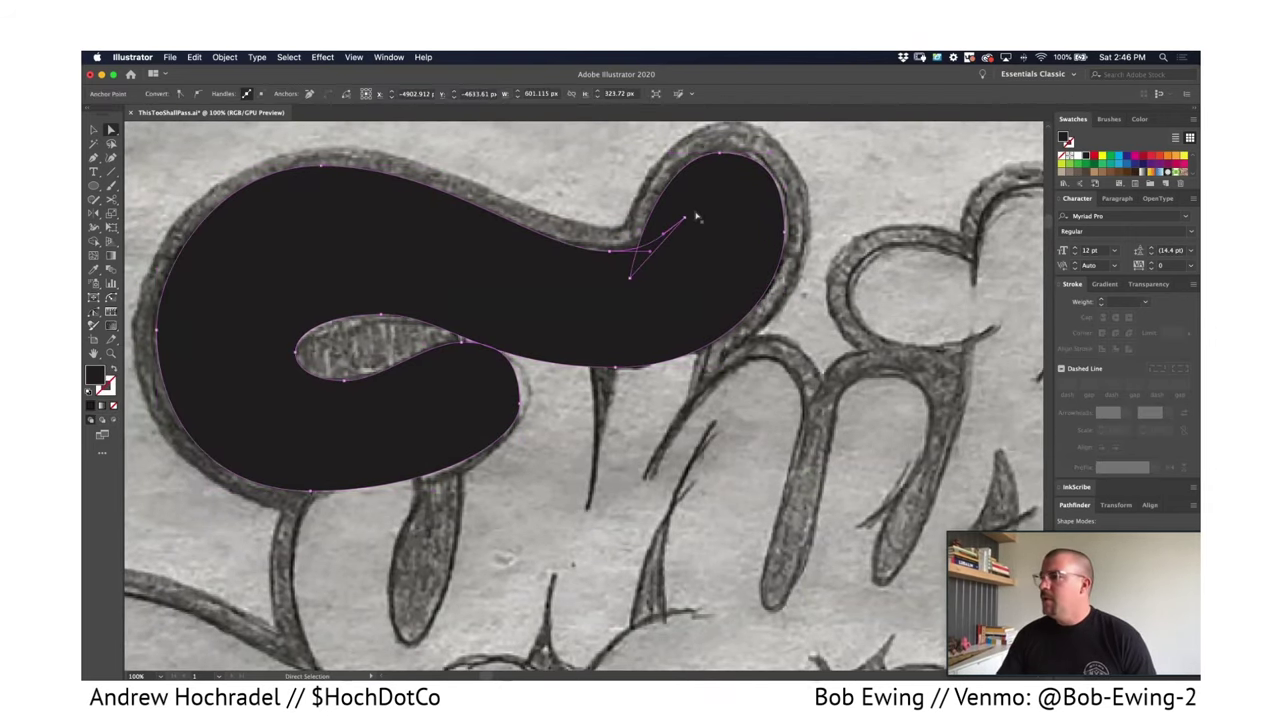
mouse_move(685, 218)
left_mouse_down()
mouse_move(697, 246)
mouse_move(680, 223)
mouse_move(691, 233)
mouse_move(694, 220)
left_mouse_up()
left_click(609, 251)
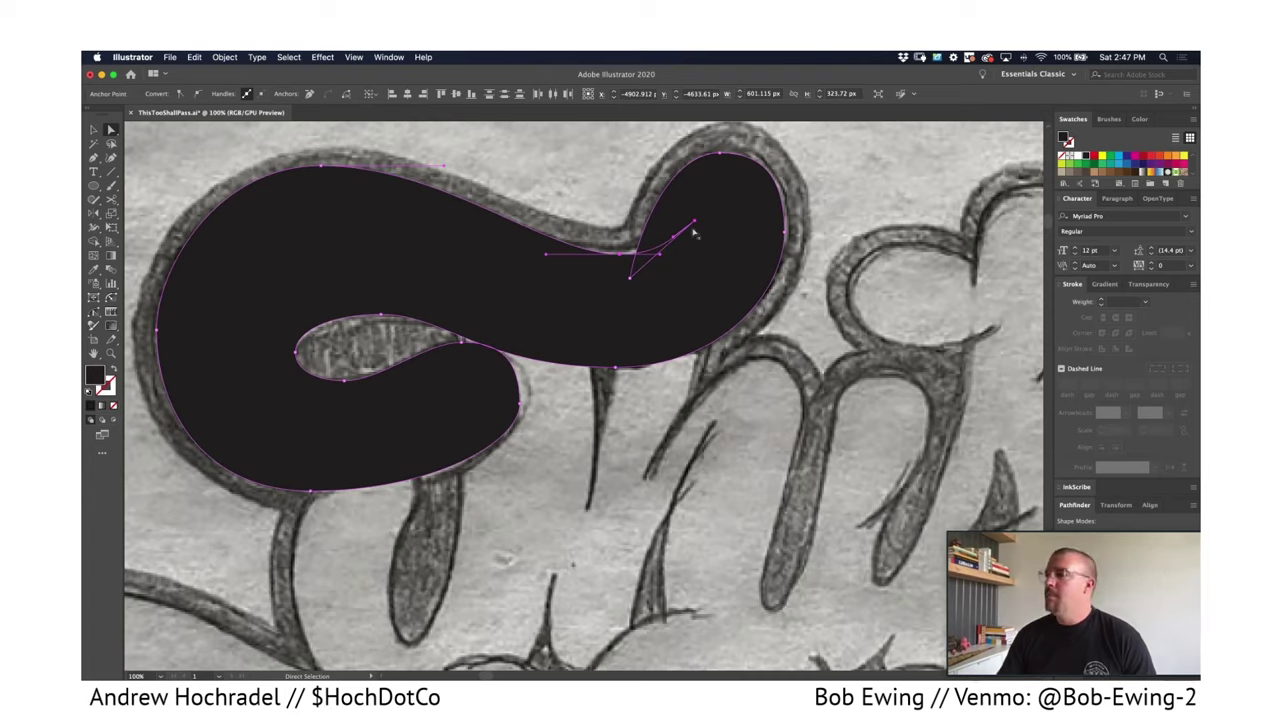
left_click_drag(694, 230, 677, 223)
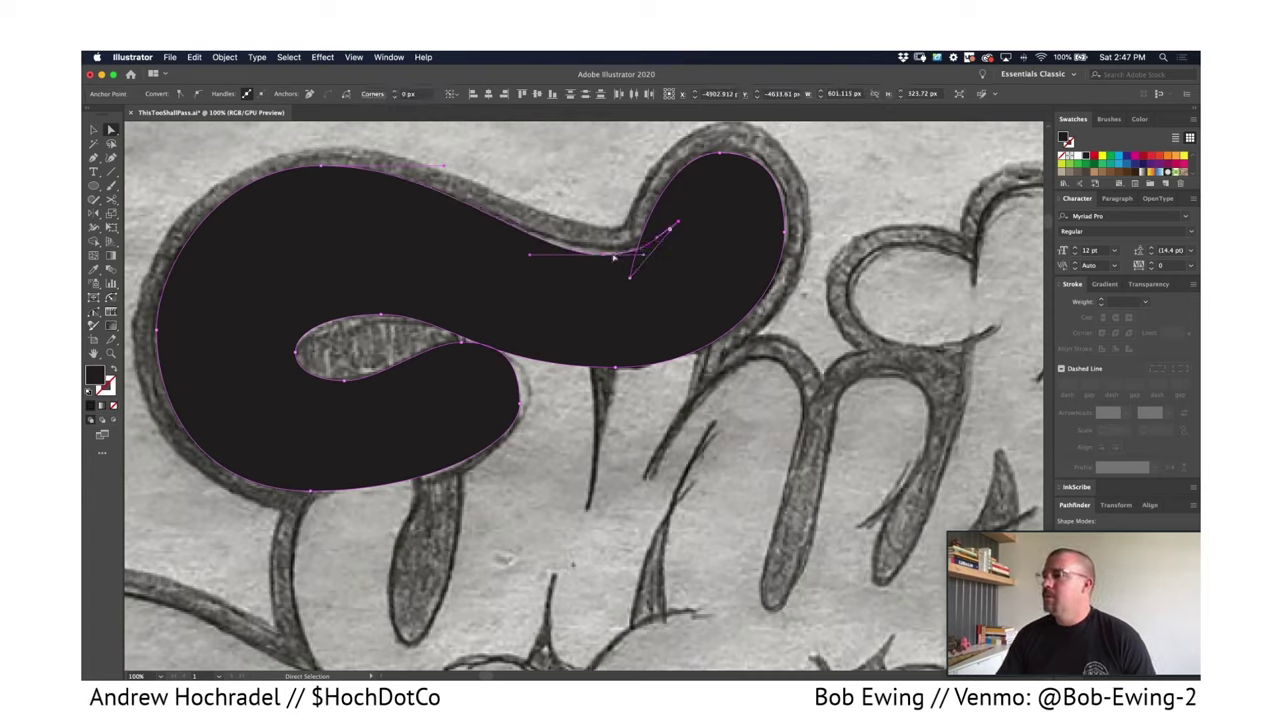
left_click_drag(613, 258, 639, 249)
left_click(655, 265)
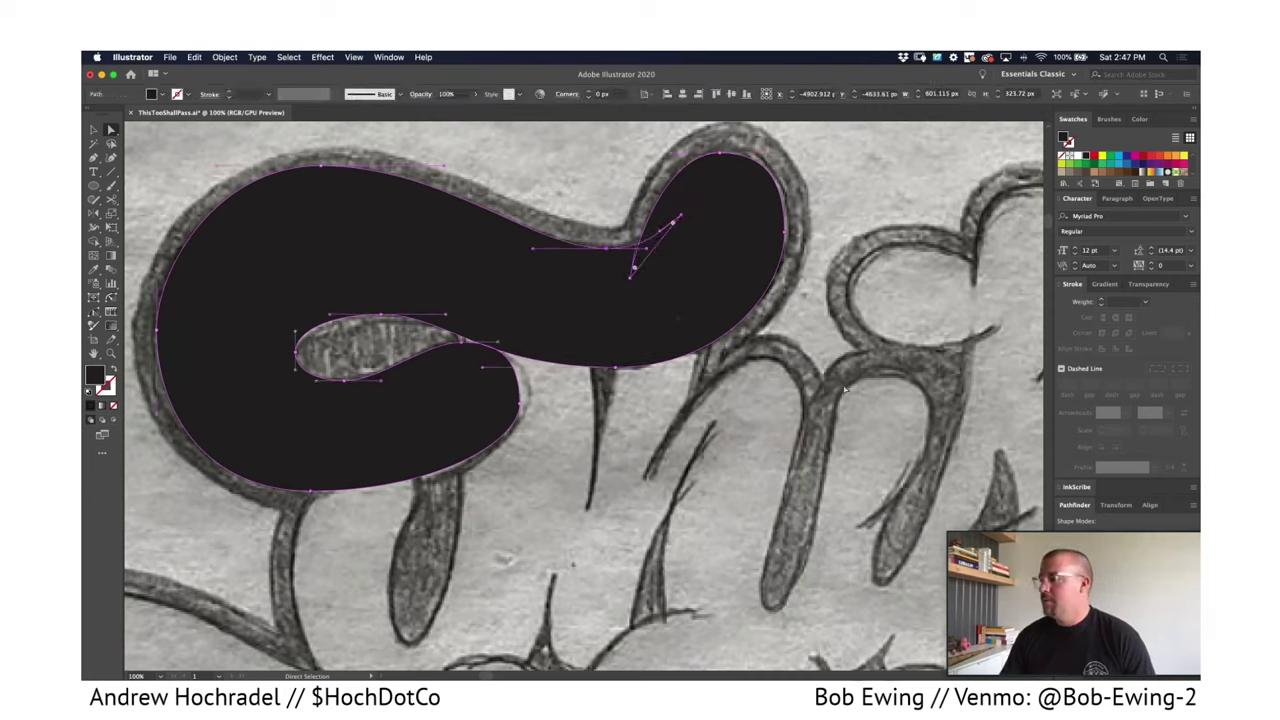
Try uniting the T swash's overlapping path and moving the merged notch anchors downward, and undo the anchor move.
left_click(1067, 535)
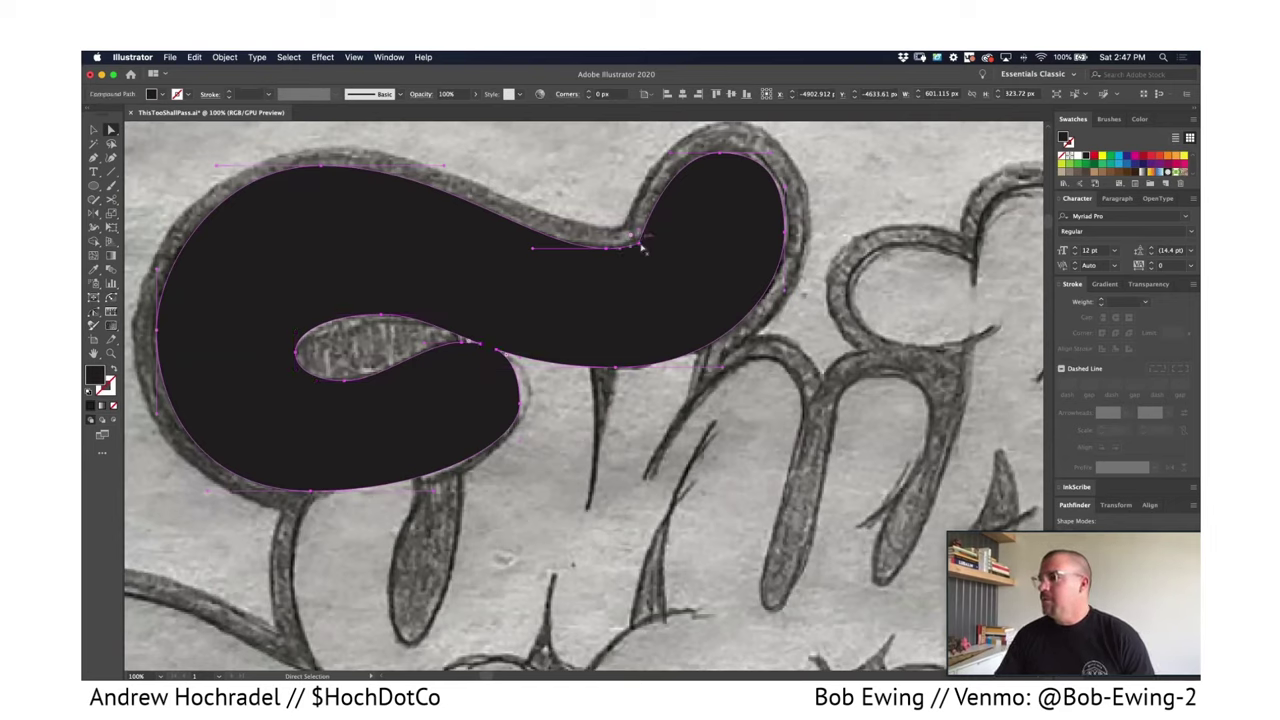
left_click(608, 245)
left_click_drag(606, 261, 643, 265)
left_click_drag(652, 216, 650, 212)
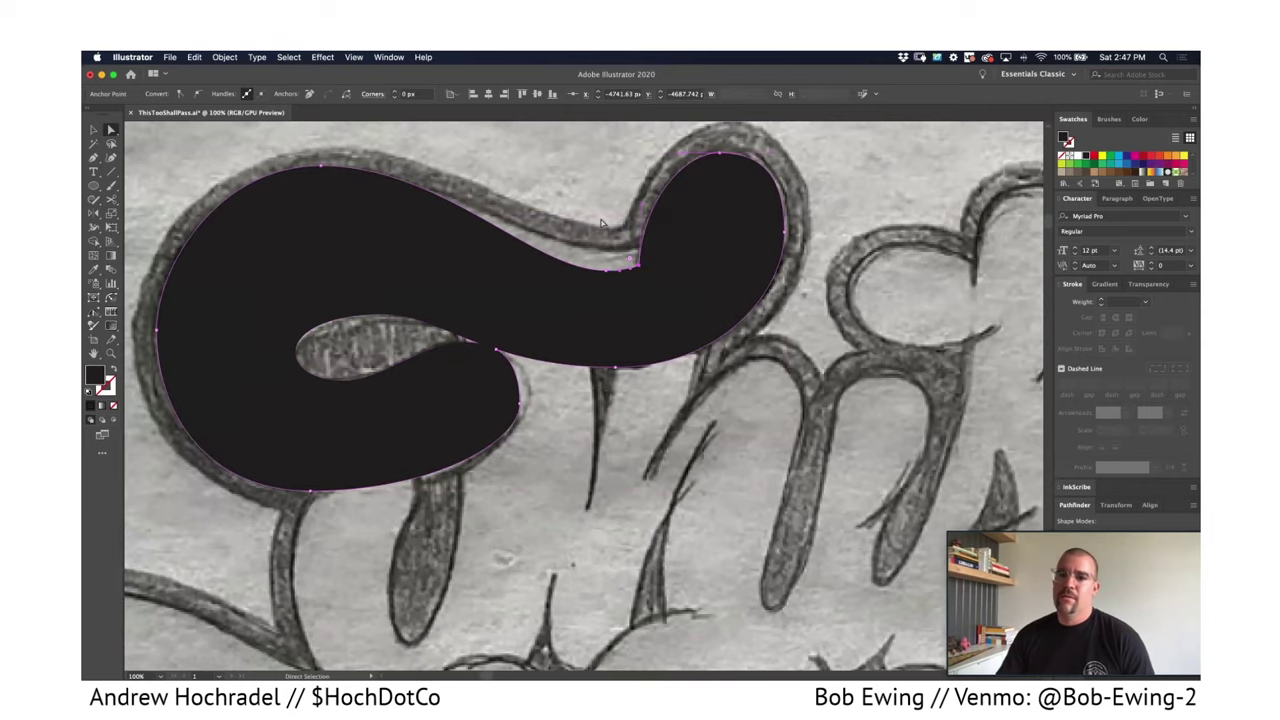
left_click(605, 222)
key("super+z")
key("v")
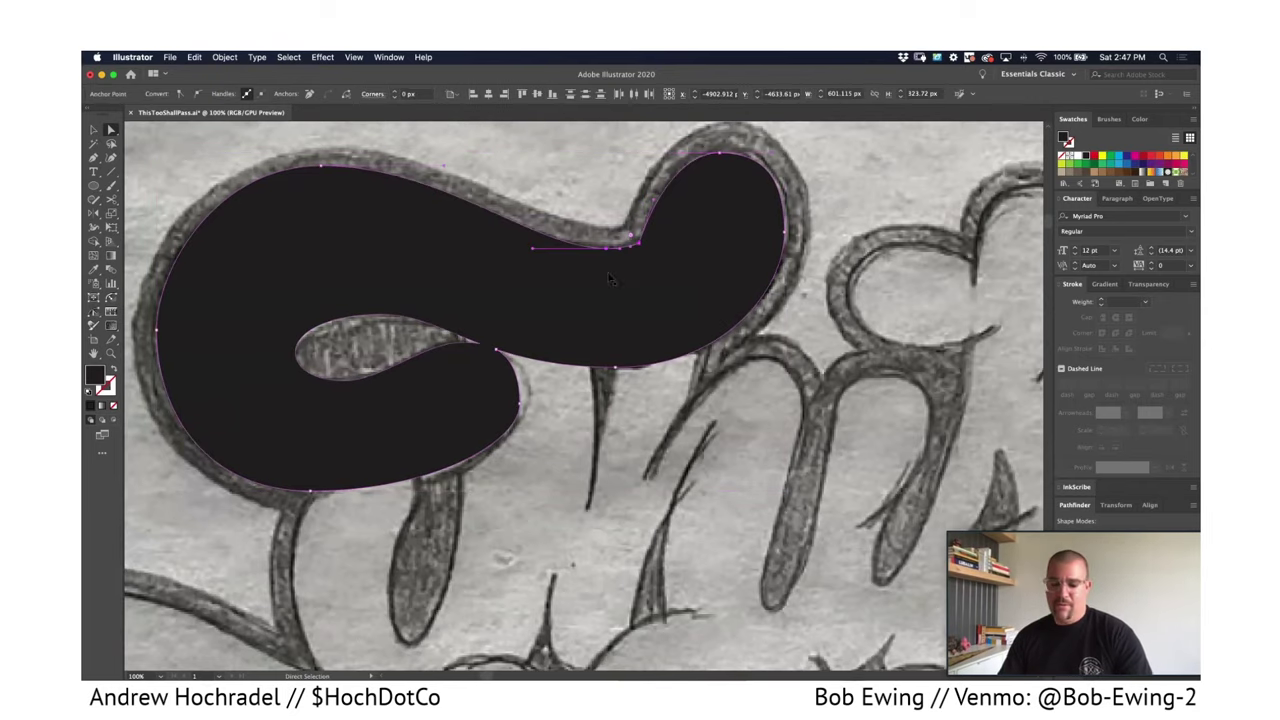
Examine the filled T swash's silhouette against the surrounding pencil lettering at different magnifications.
key("super+minus")
left_click(560, 335)
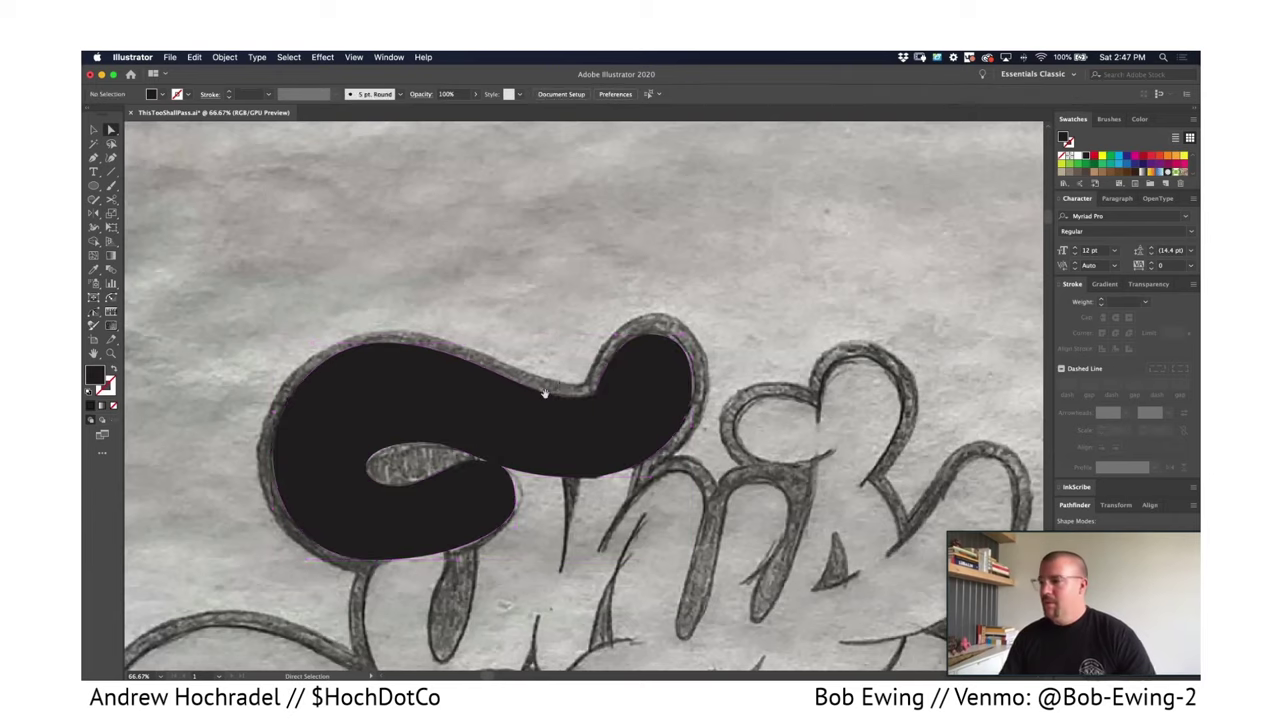
key("super+minus")
scroll(537, 354, "down", 2)
key("super+equal")
key("super+equal")
scroll(600, 403, "down", 2)
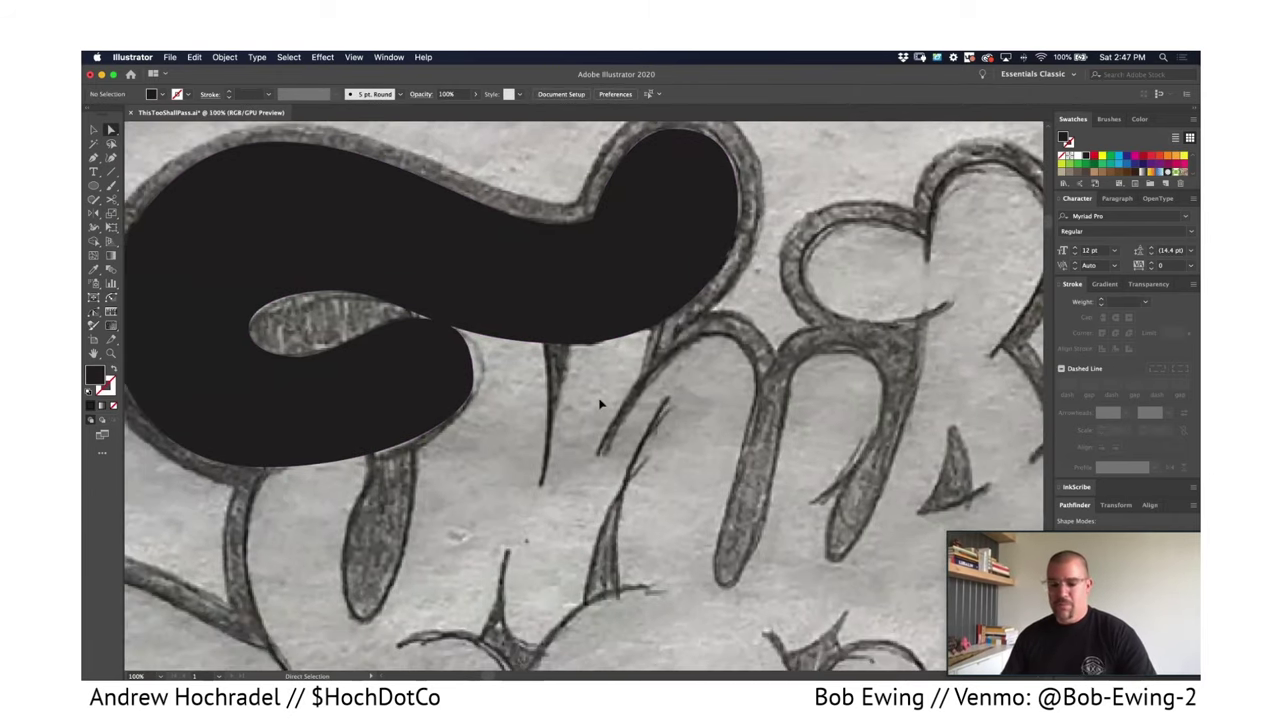
key("super+minus")
scroll(514, 408, "down", 2)
Shift the bottom and top anchors of the T swash's large left curve slightly right to refine its outline.
left_click(396, 393)
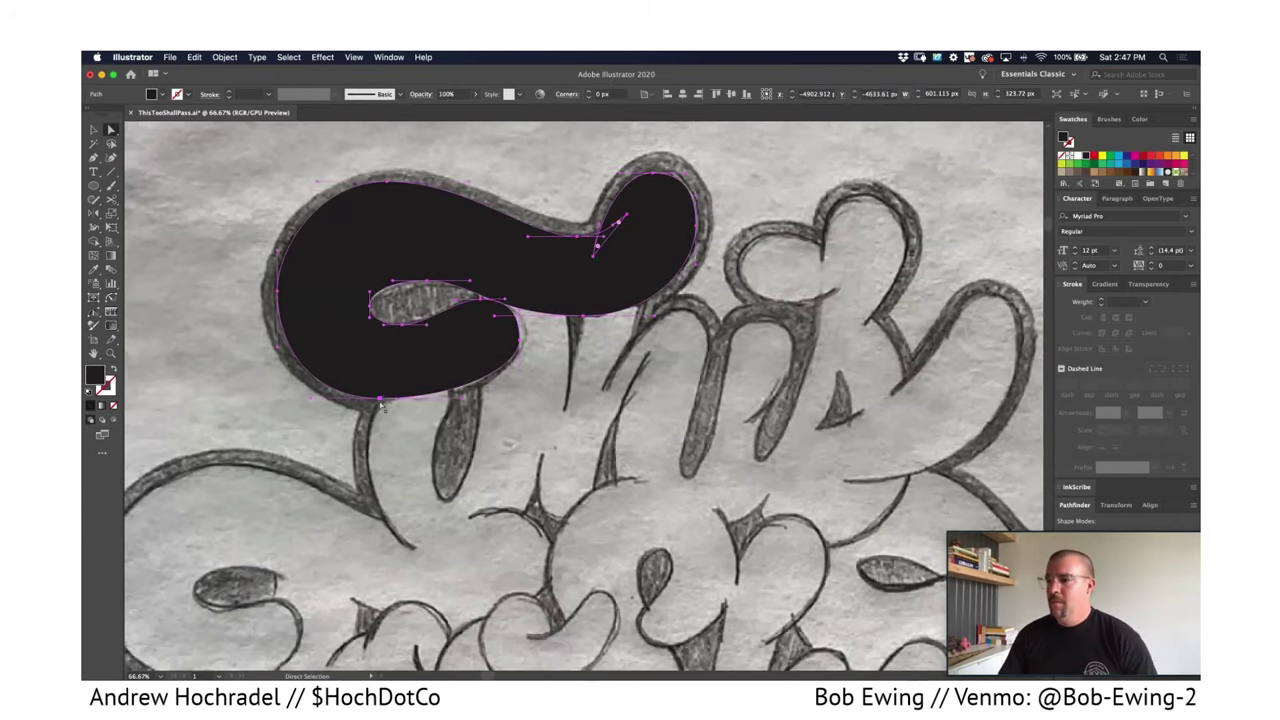
left_click(380, 400)
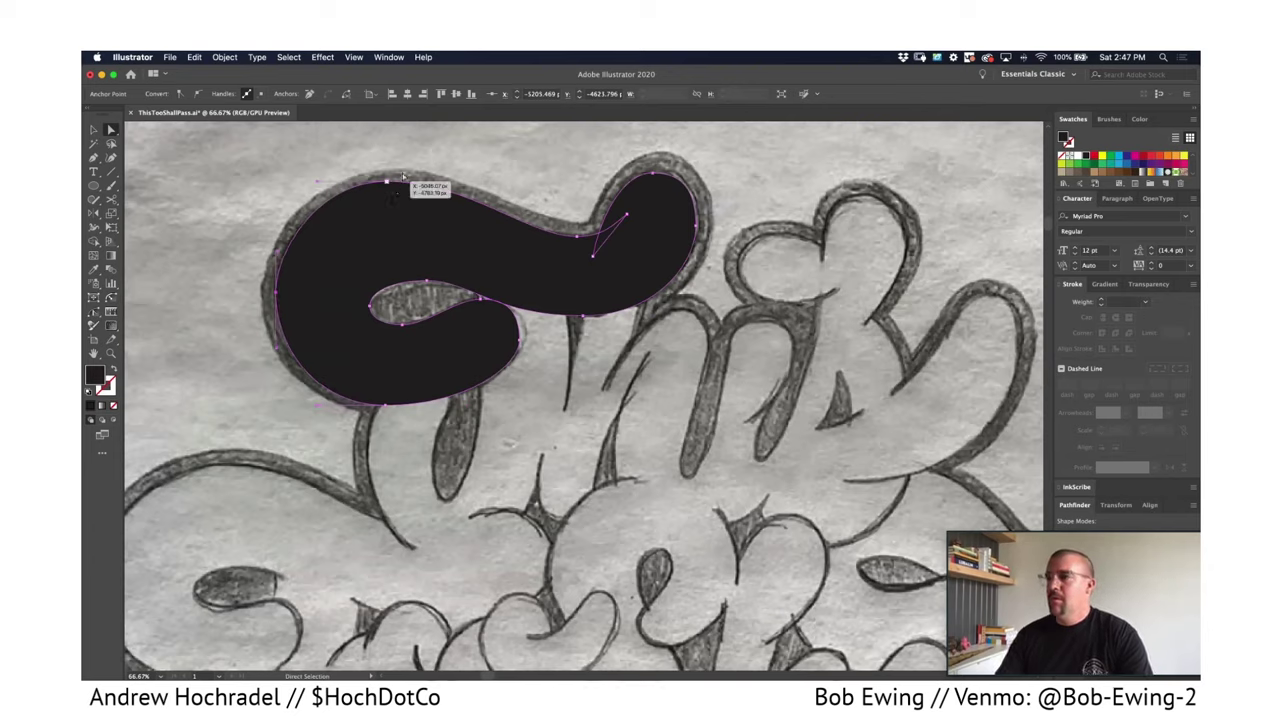
left_click(404, 177)
left_click(274, 297)
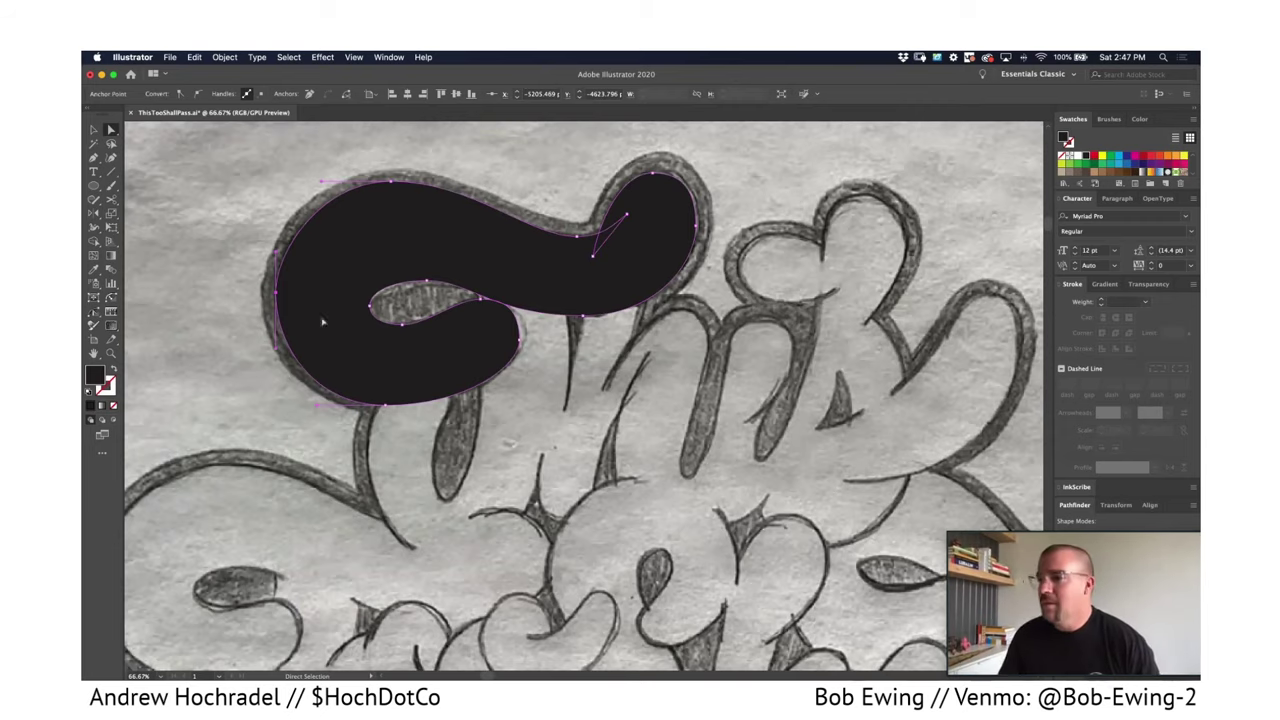
left_click(424, 287)
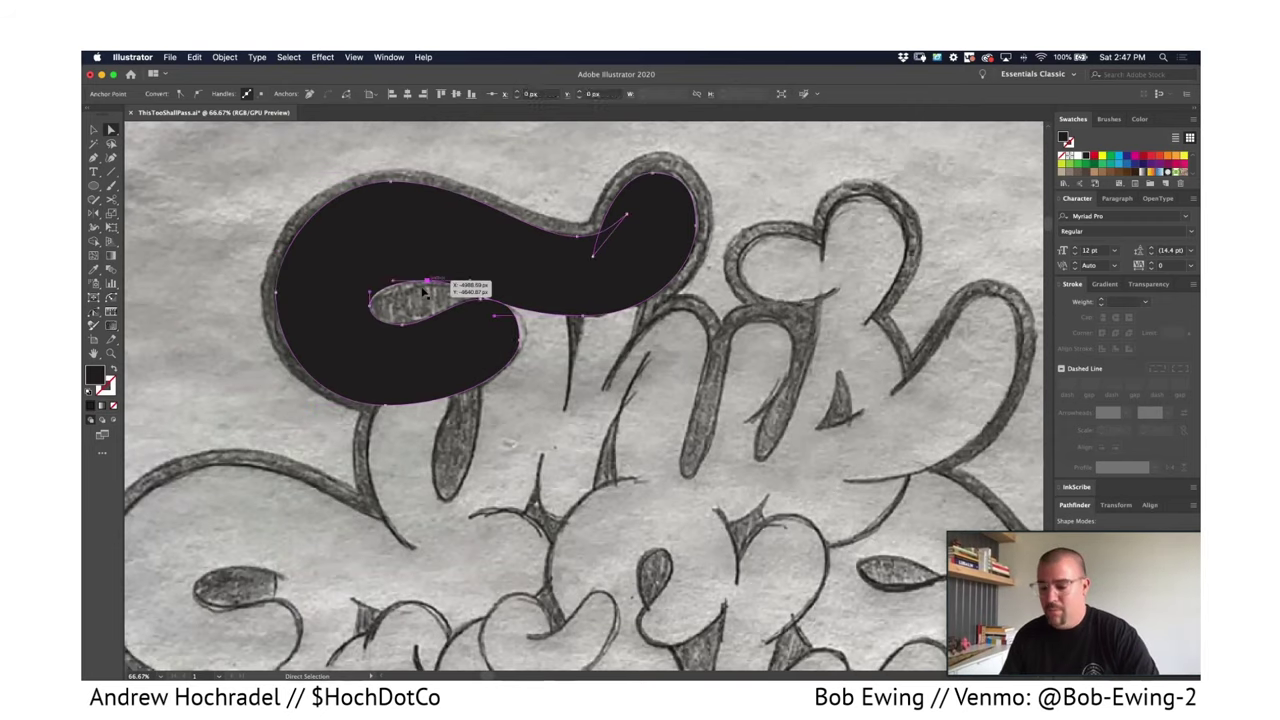
Examine the filled T swash's curves around the teardrop loop and the handles of its outermost left anchor.
key("super+equal")
key("super+equal")
left_click_drag(585, 397, 430, 387)
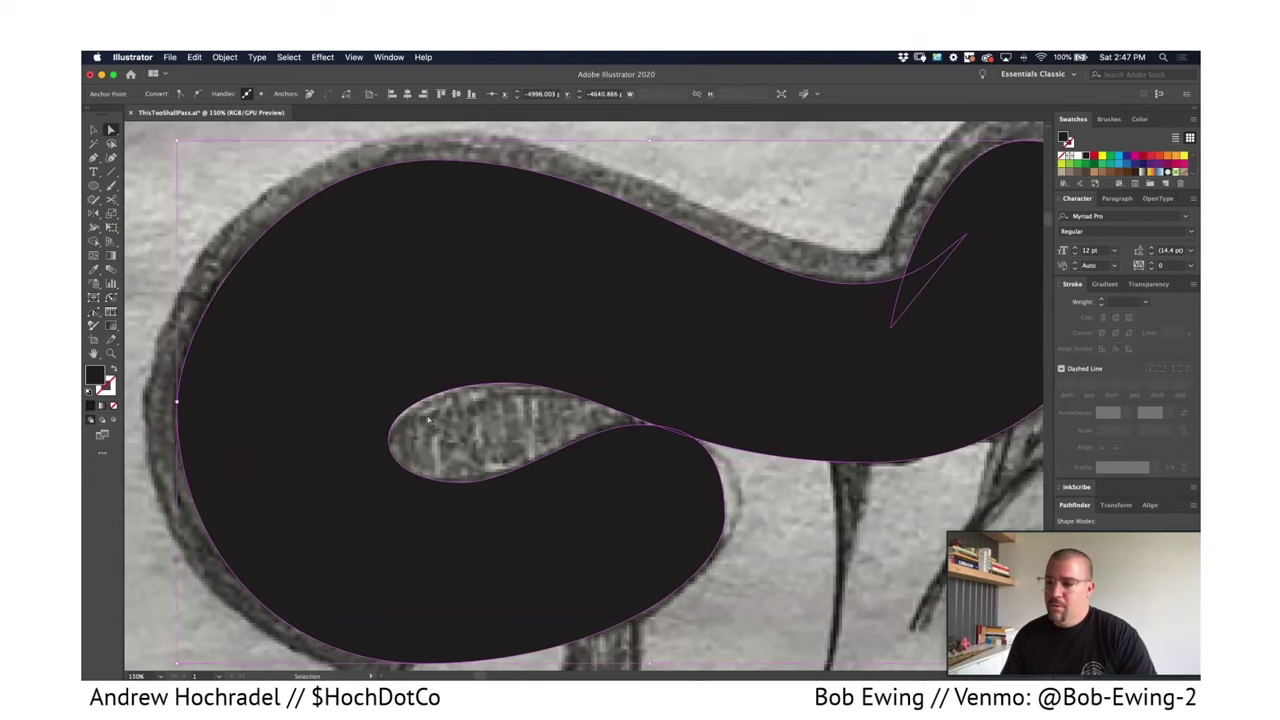
key("super+minus")
key("super+minus")
left_click_drag(408, 346, 408, 335)
left_click_drag(404, 387, 342, 312)
left_click(340, 312)
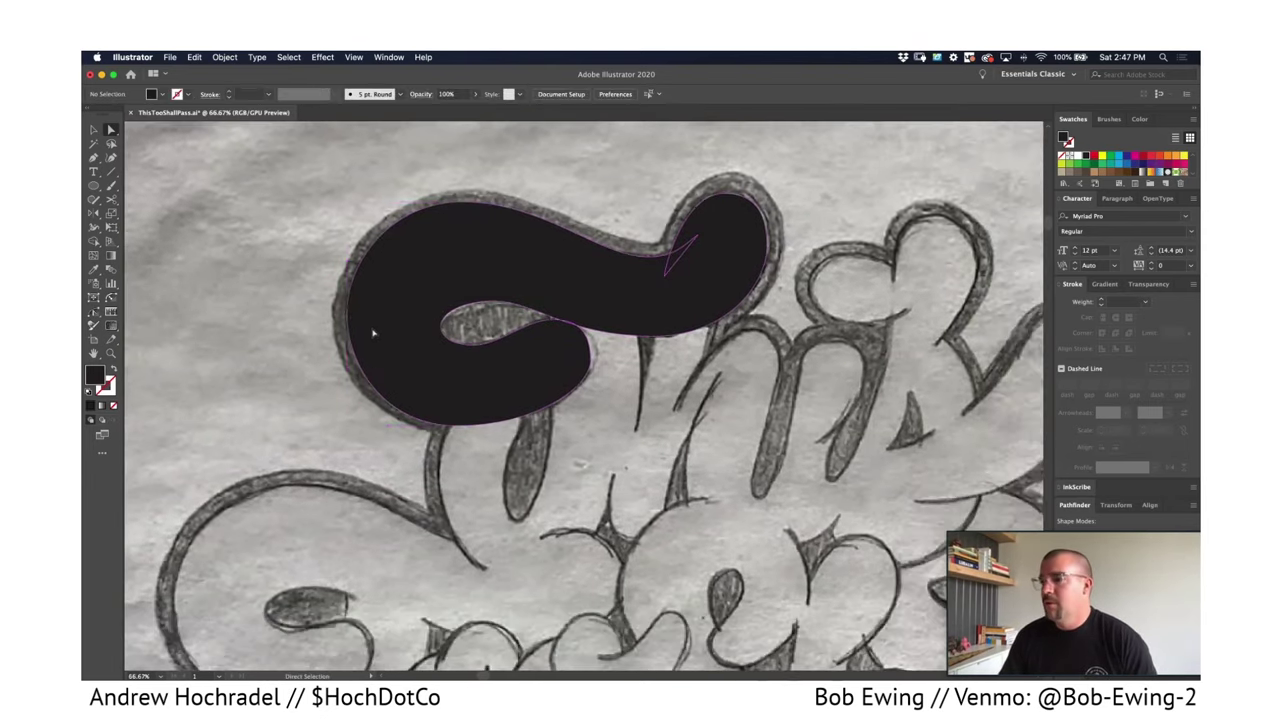
left_click(343, 313)
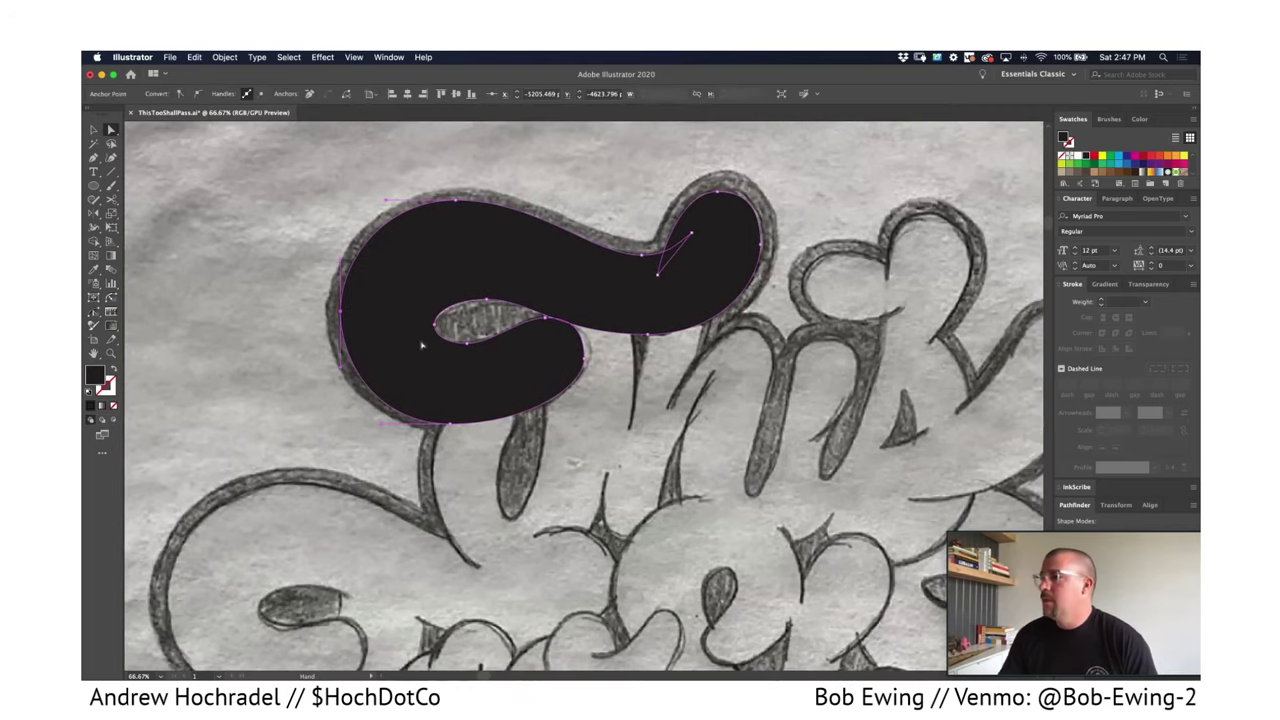
scroll(384, 245, "down", 1)
scroll(384, 245, "right", 2)
left_click(290, 297)
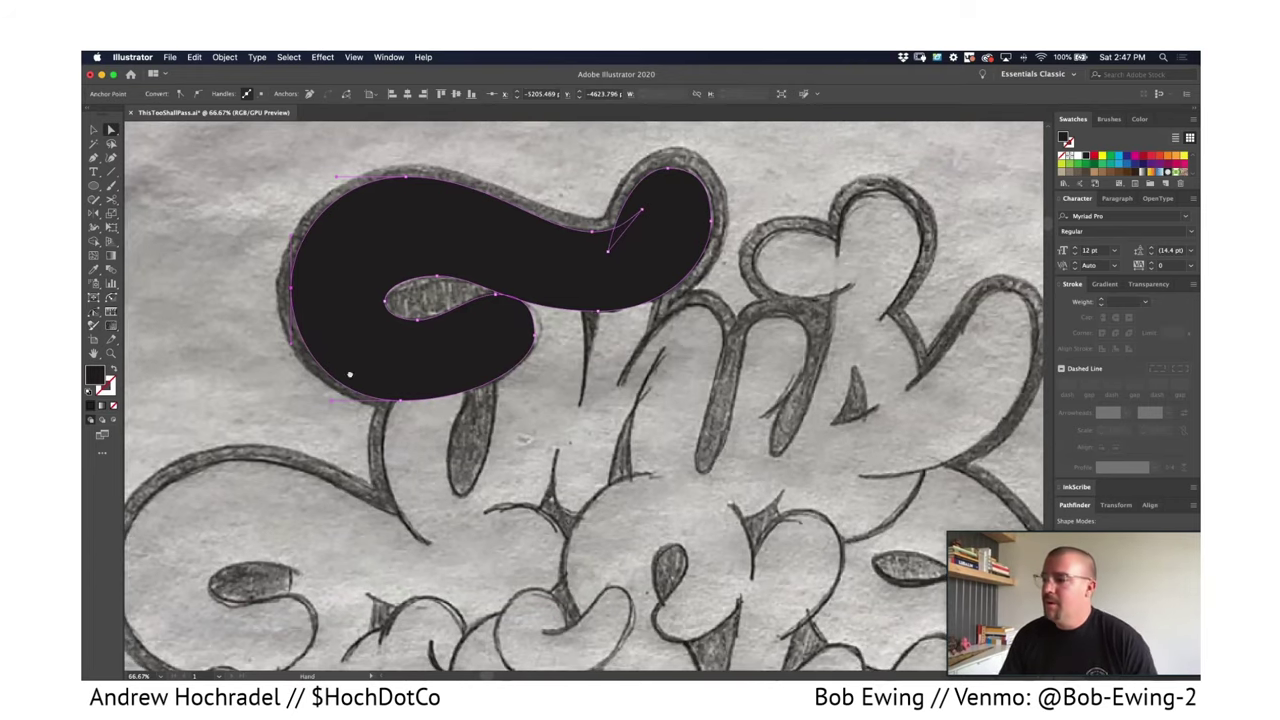
Start a straight-segment Pen path on the T swash of "Too", placing anchors along its top, right end and underside.
scroll(300, 345, "down", 5)
key("p")
left_click(260, 348)
left_click(385, 237)
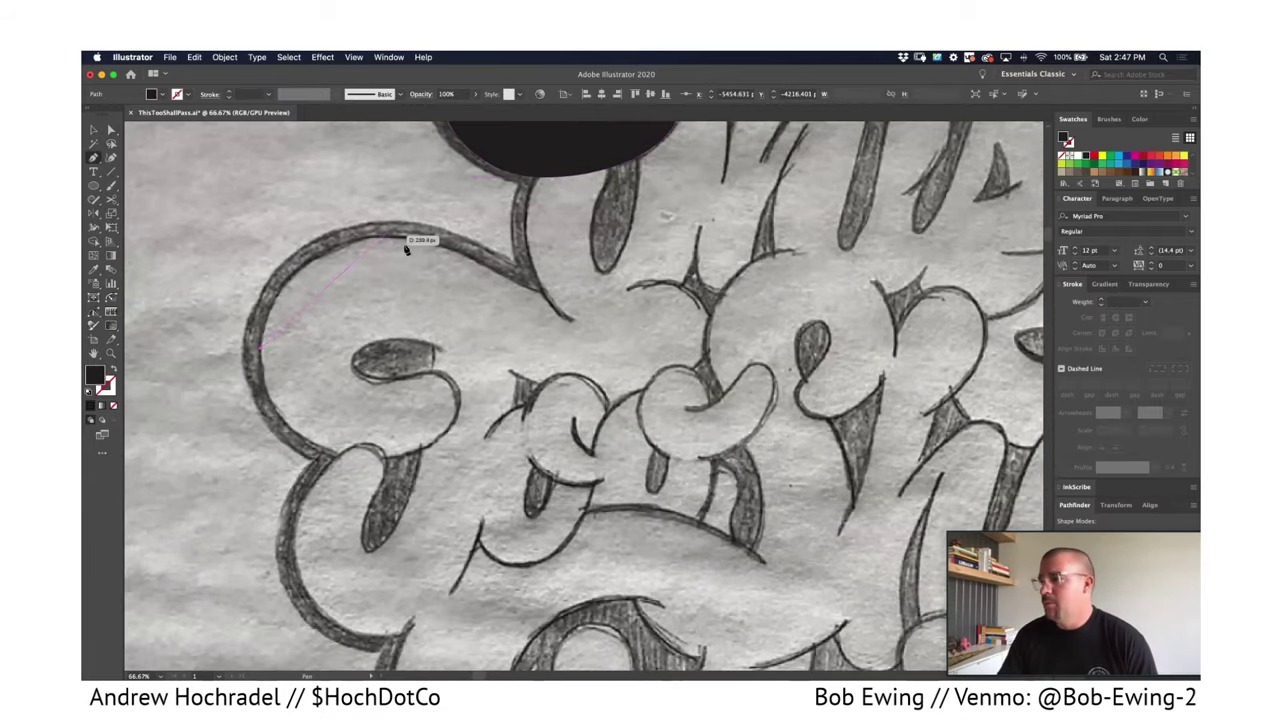
left_click(556, 298)
left_click(587, 305)
left_click(663, 283)
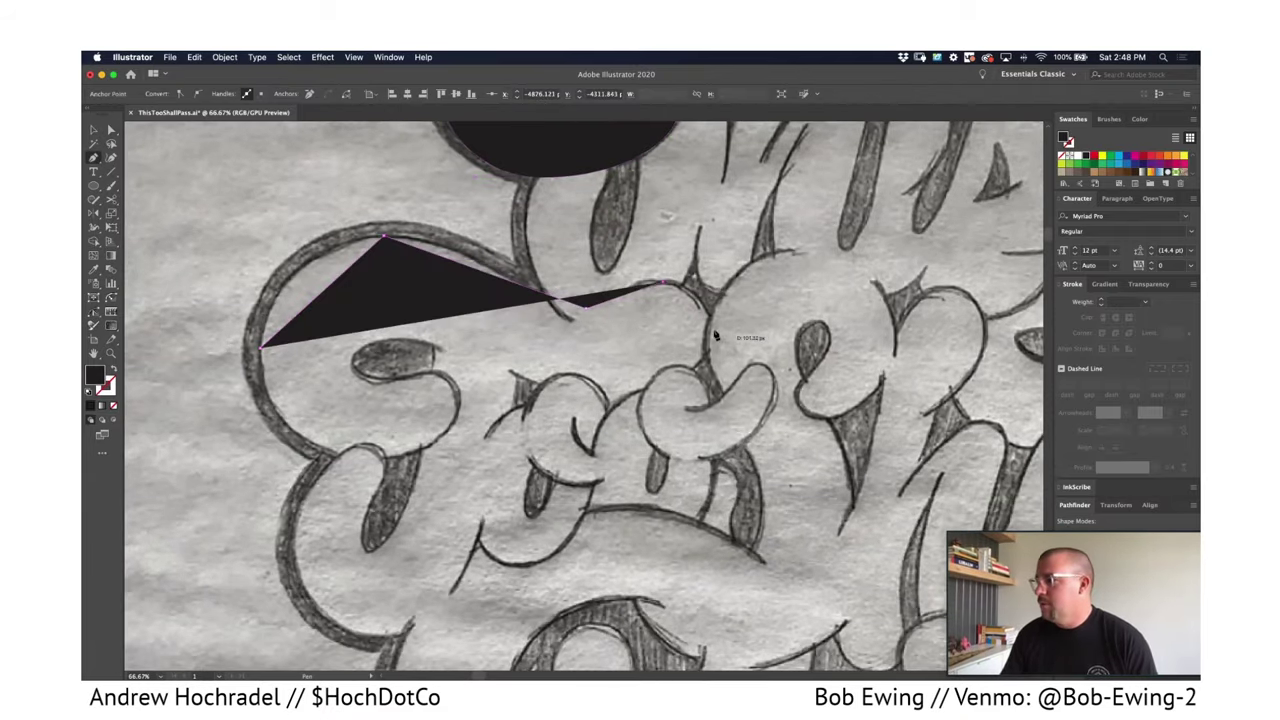
left_click(712, 332)
left_click(620, 402)
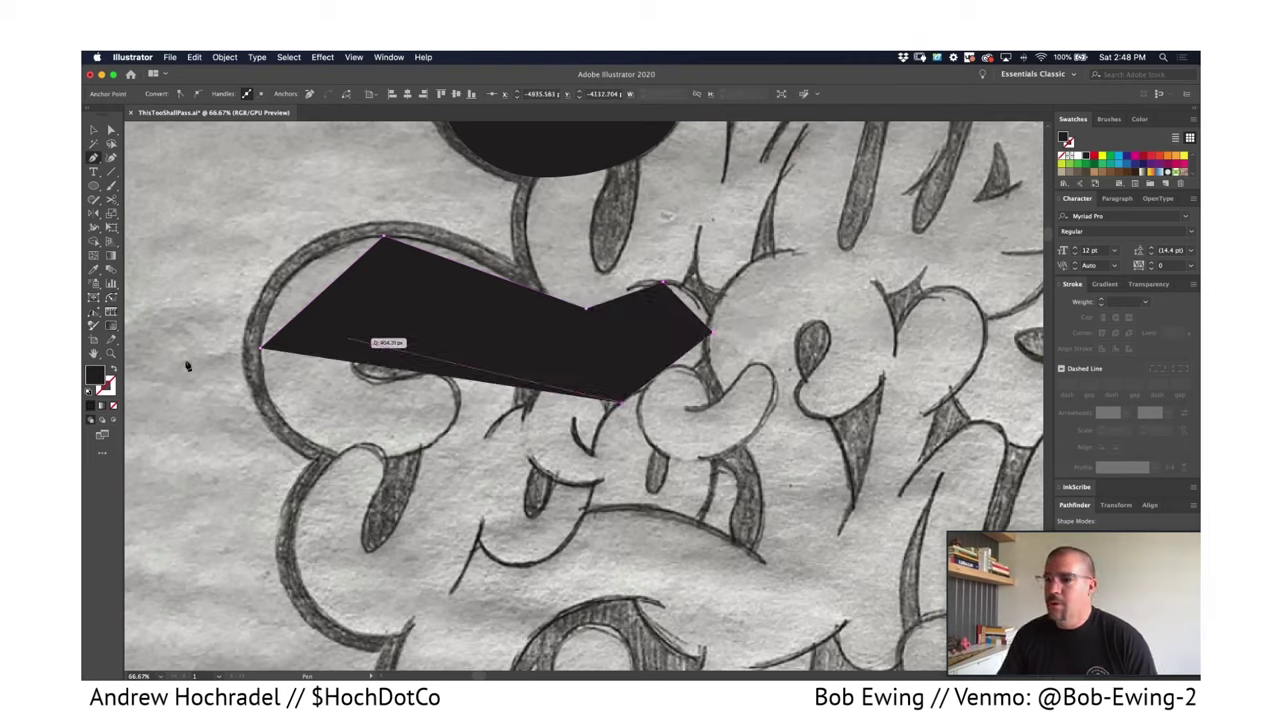
Swap the path's fill and stroke, continue it around the teardrop loop and lower curl, and close it at the starting anchor.
left_click(116, 370)
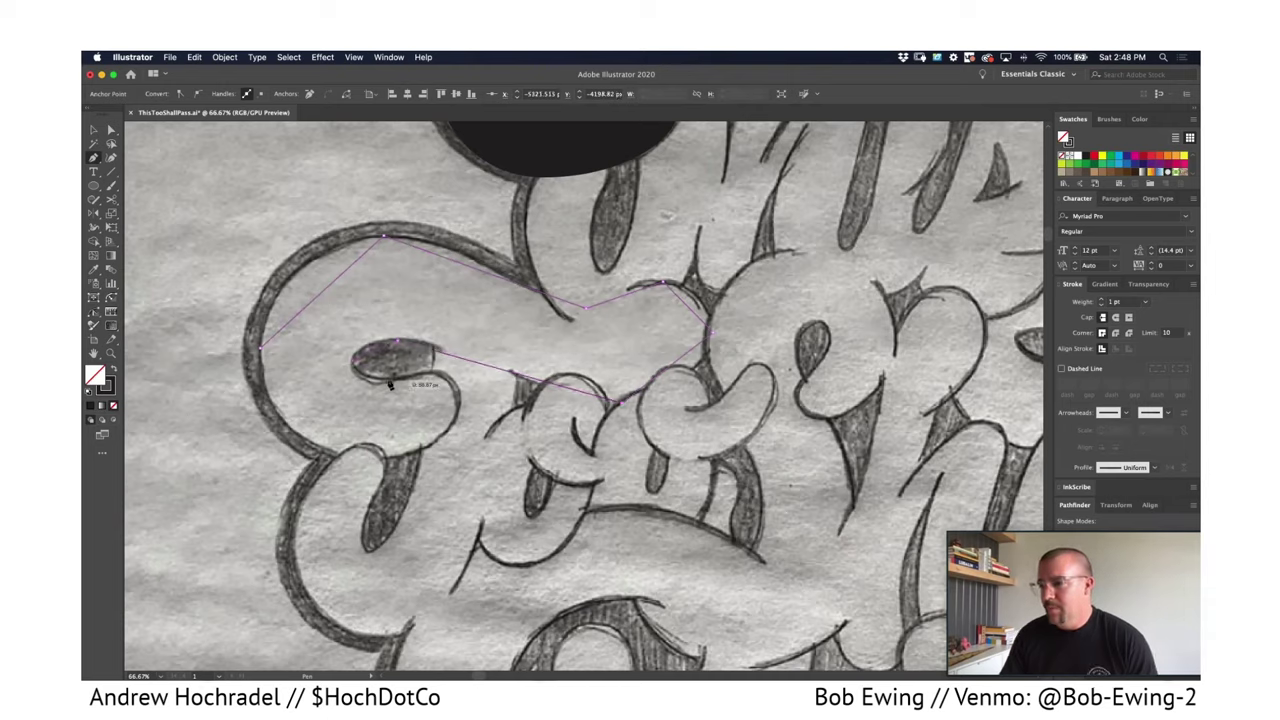
left_click(457, 400)
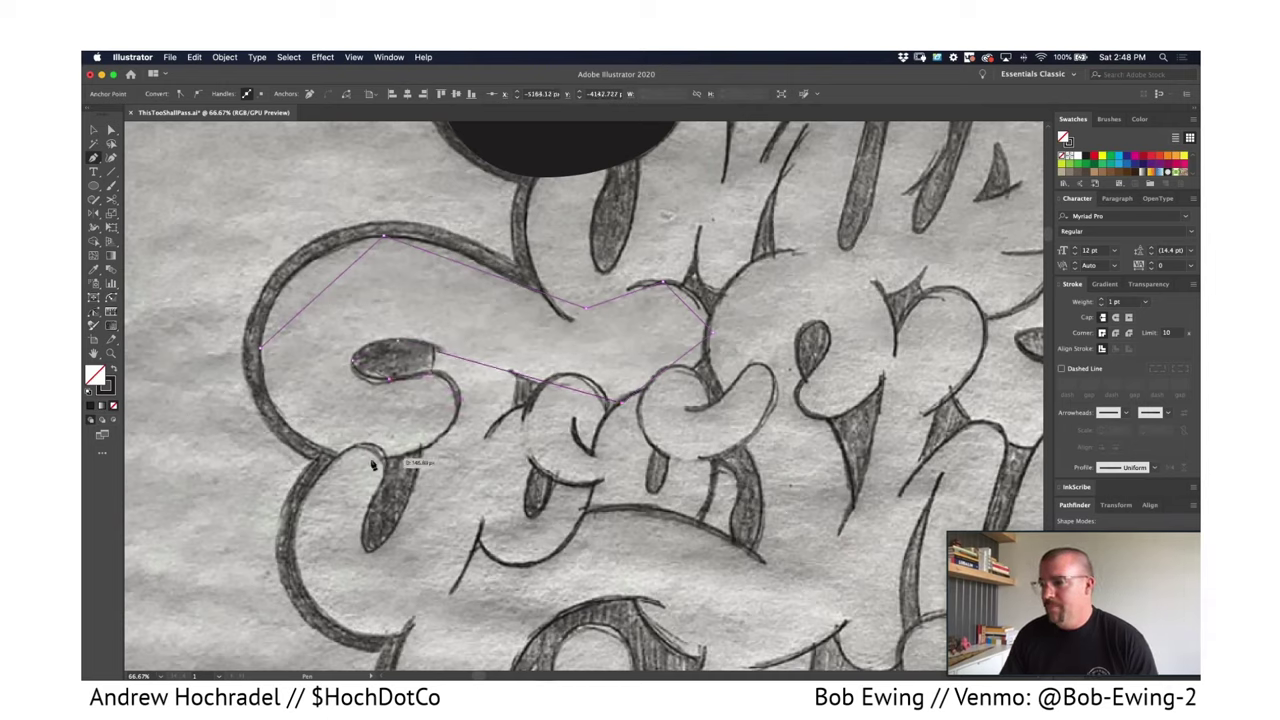
left_click(368, 458)
left_click(261, 348)
key("a")
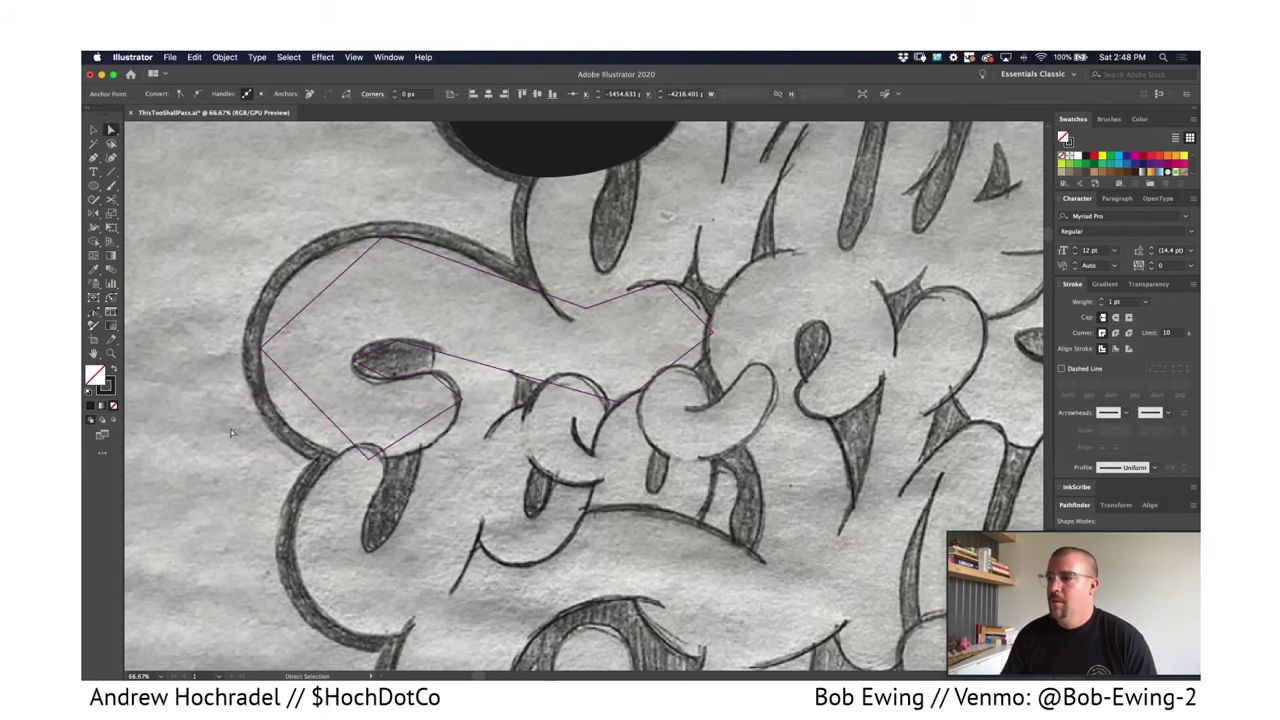
Pull out curve handles at the left and top anchors of the "Too" T swash so the path follows the pencil outline.
left_click(243, 335)
left_click_drag(243, 335, 225, 307)
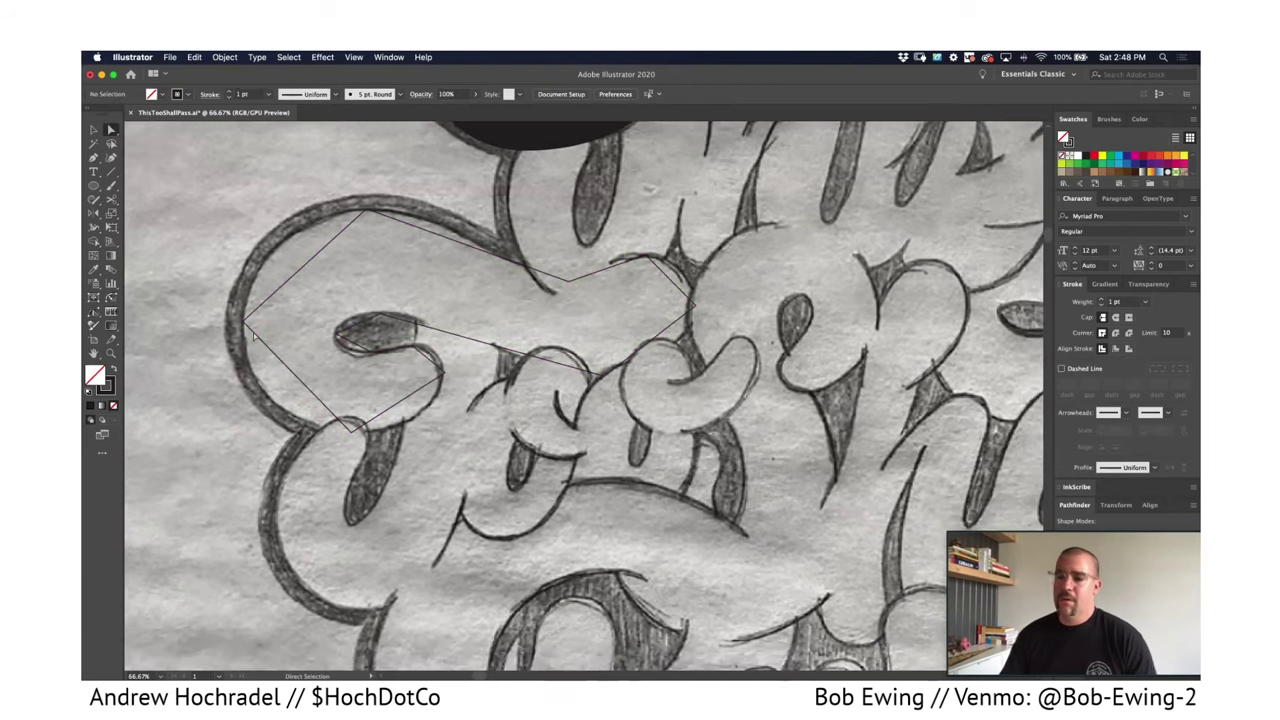
left_click(243, 321)
key("p")
left_click_drag(240, 296, 237, 227)
left_click_drag(366, 209, 430, 210)
key("a")
left_click_drag(791, 308, 753, 338)
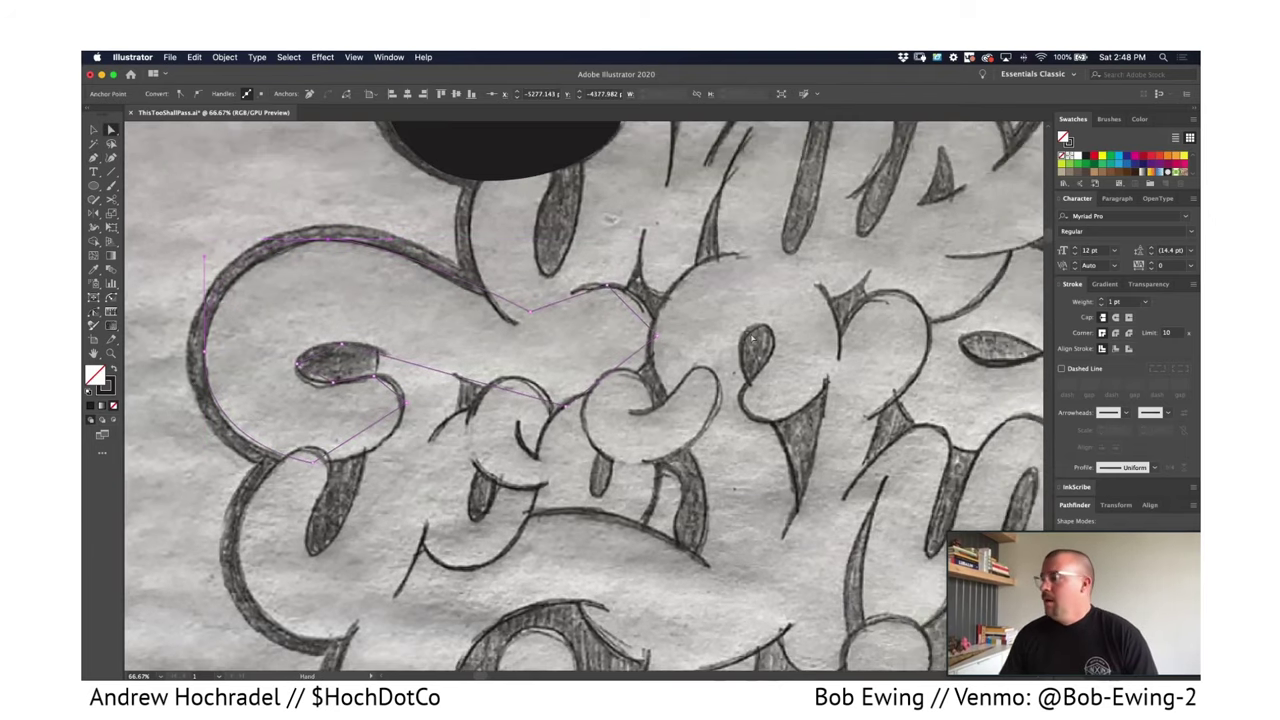
Bring the layer list into view, hide the layer holding the new tracing, and show Layer 2 with the magenta outlines.
scroll(753, 338, "up", 4)
scroll(753, 338, "right", 3)
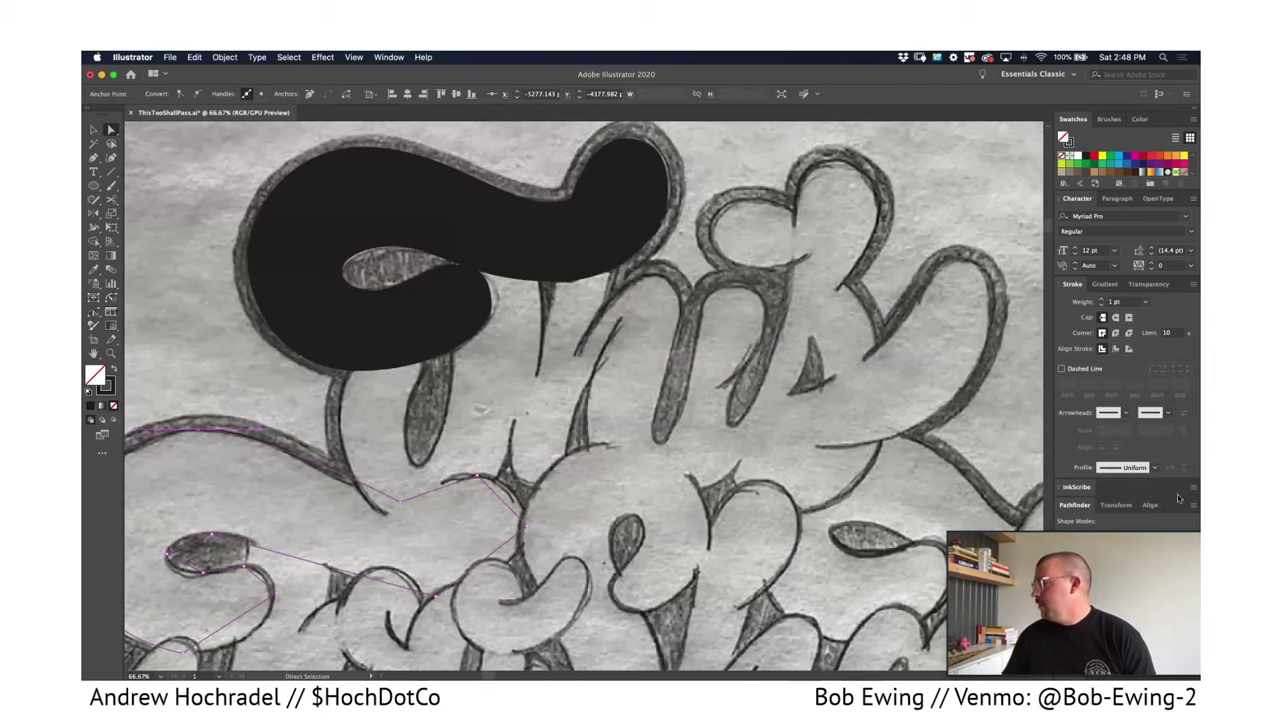
double_click(1175, 507)
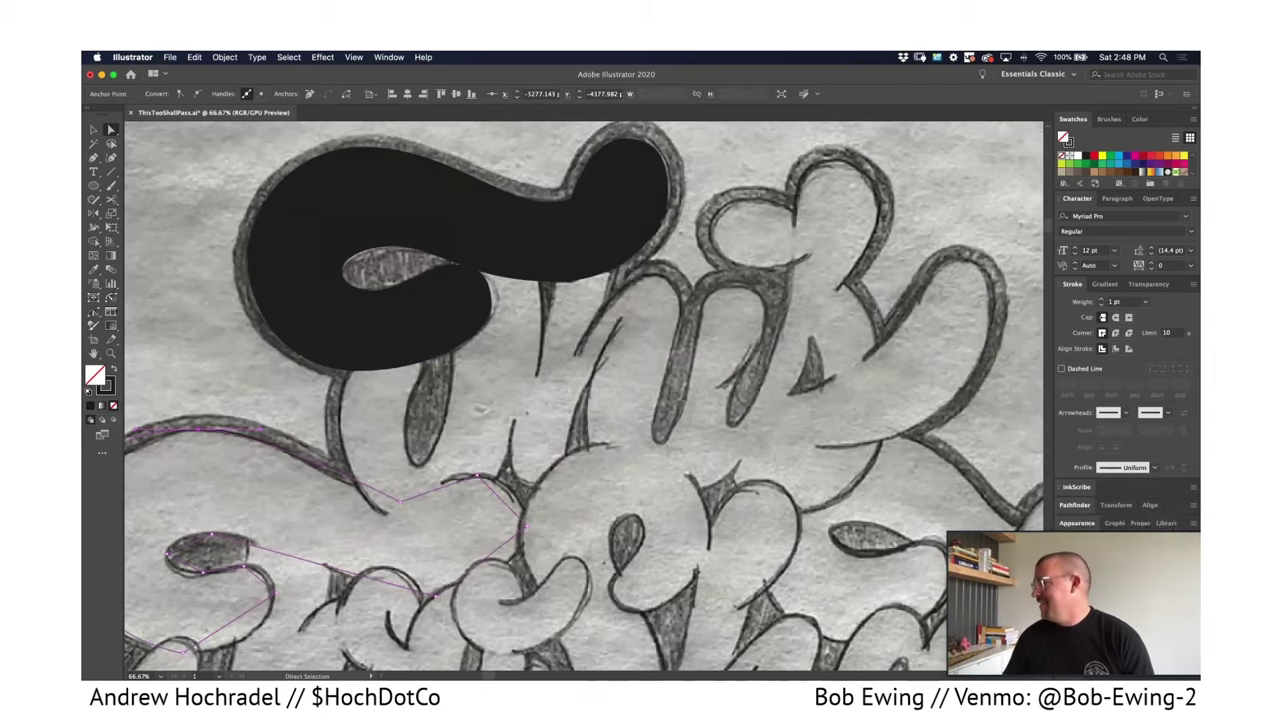
double_click(1182, 539)
double_click(1169, 124)
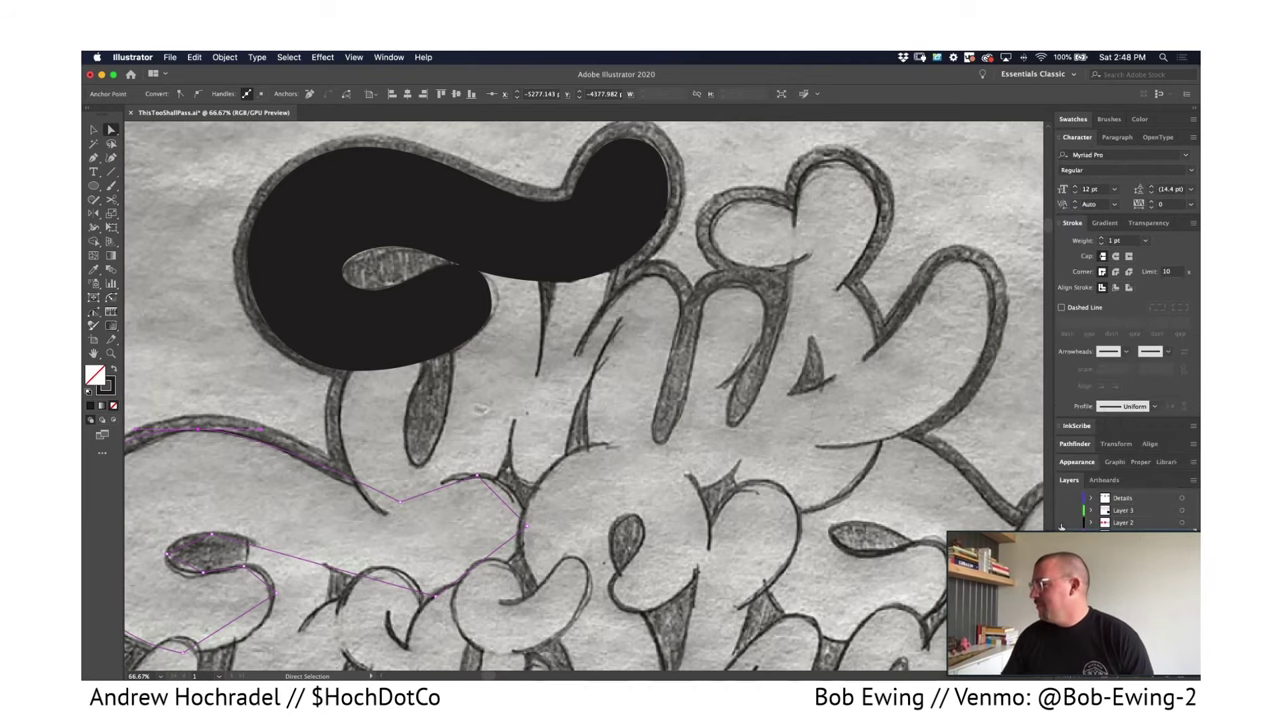
left_click(1063, 535)
left_click(1063, 522)
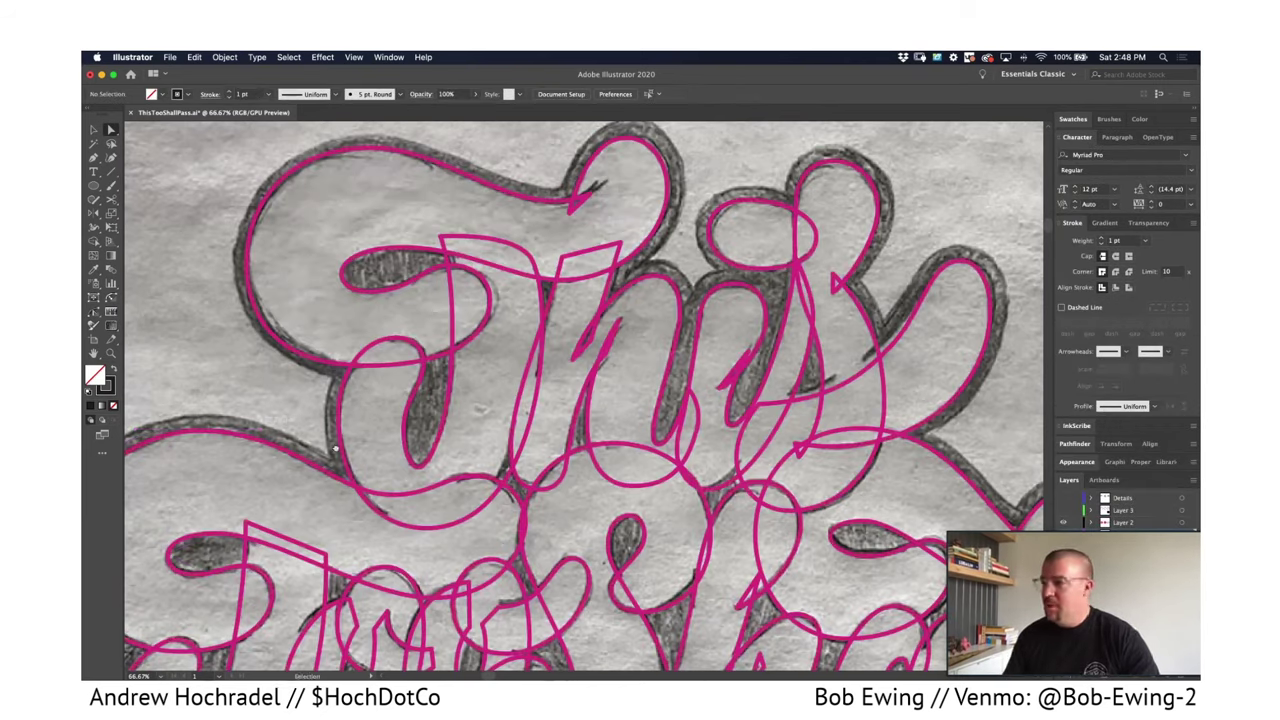
Examine the magenta outlines of the whole "This Too Shall Pass" lettering over the pencil sketch.
key("super+minus")
key("super+minus")
left_click_drag(313, 354, 275, 213)
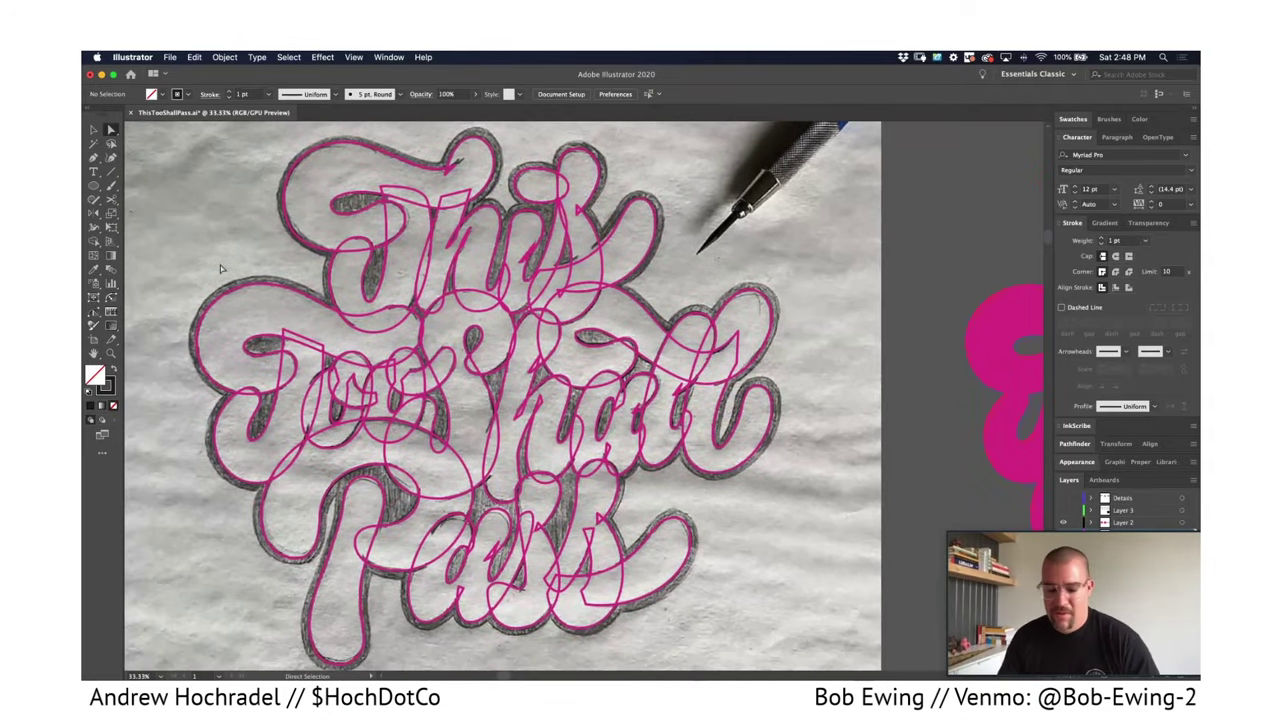
key("super+minus")
left_click_drag(270, 300, 232, 300)
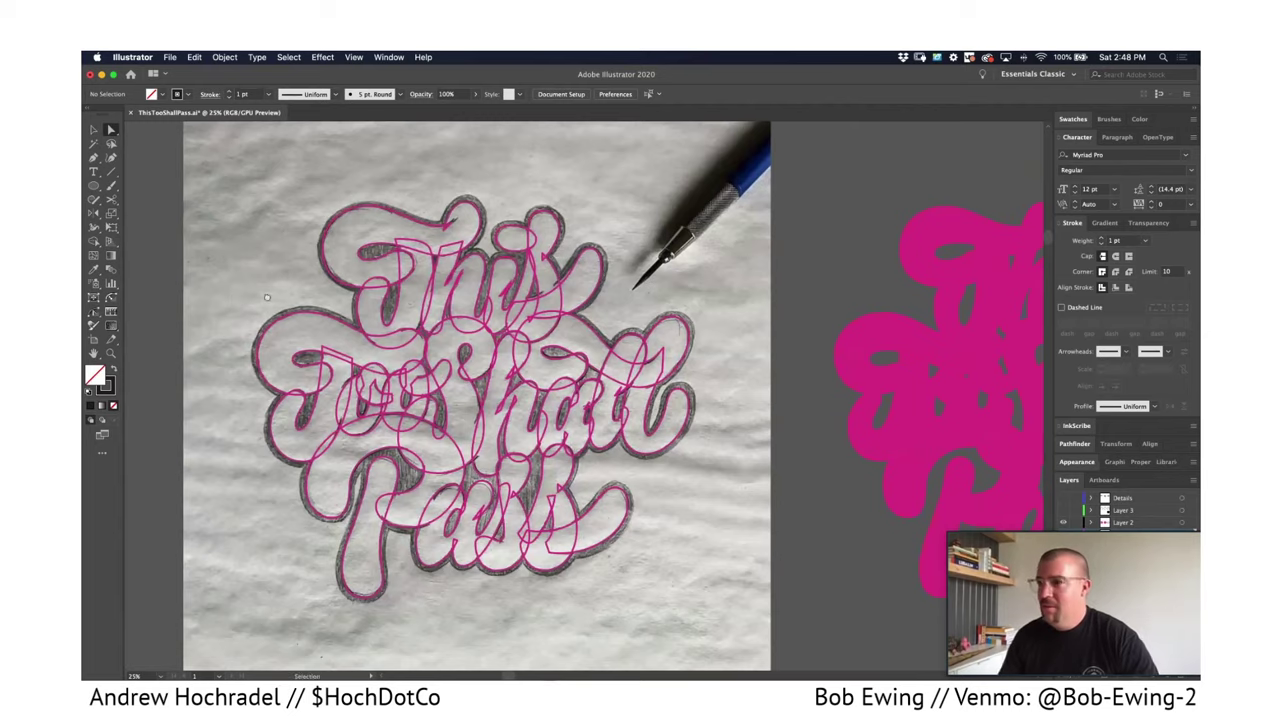
key("super+plus")
scroll(184, 204, "left", 2)
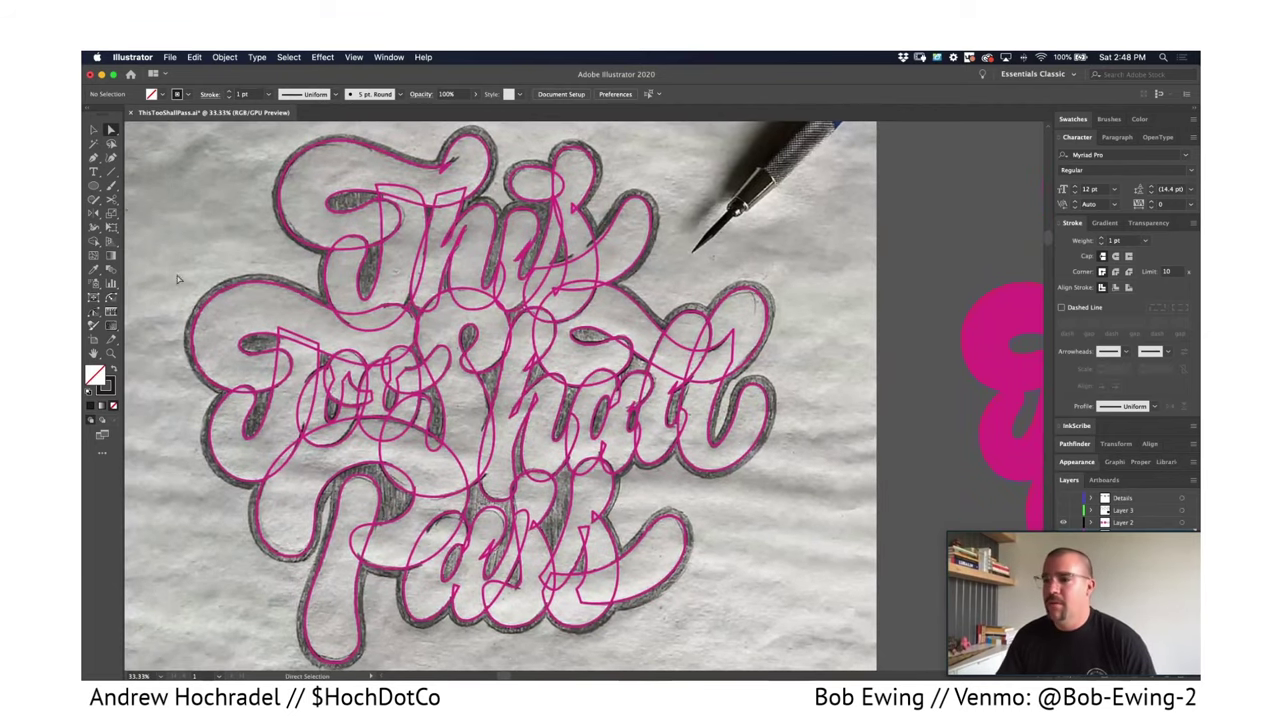
key("v")
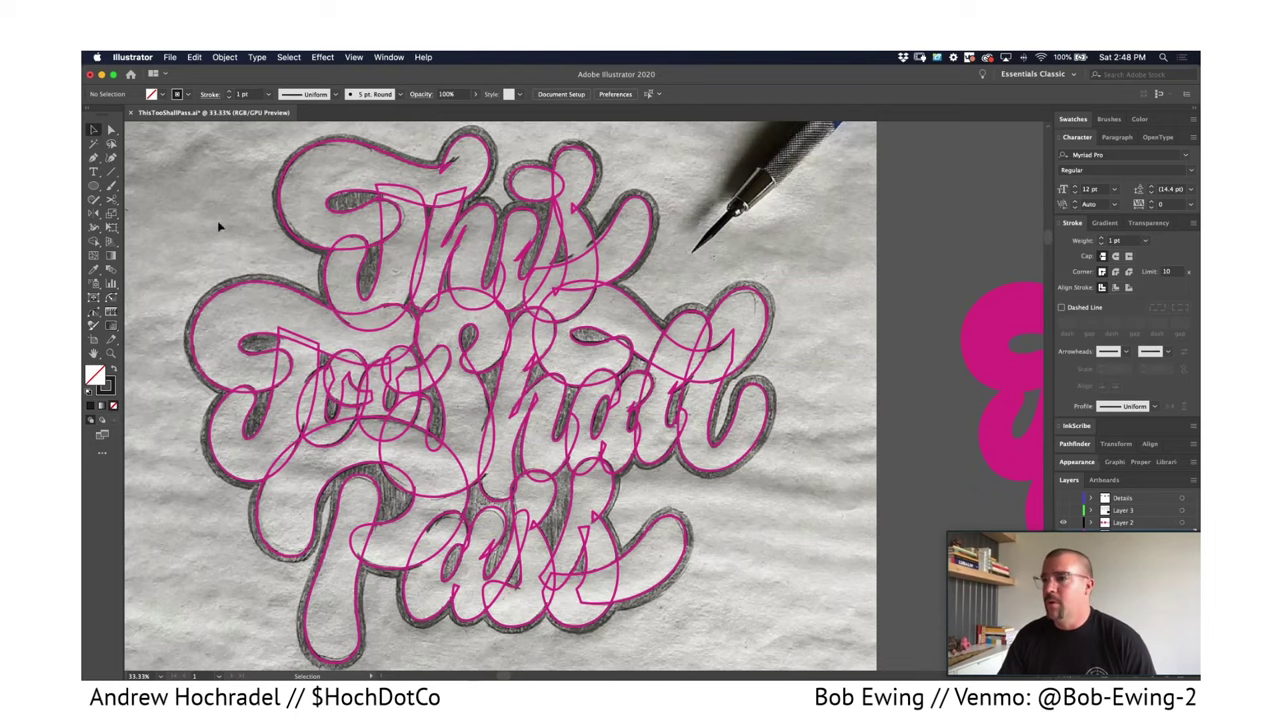
scroll(424, 425, "down", 2)
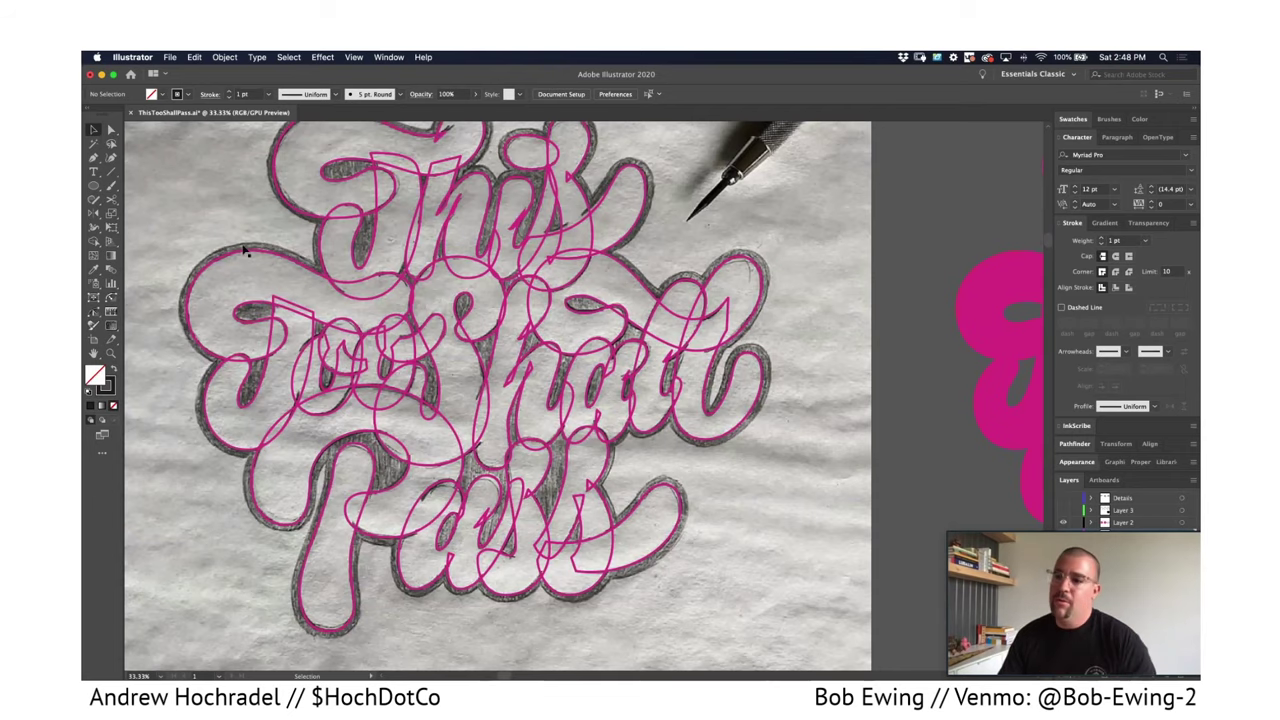
scroll(336, 235, "up", 2)
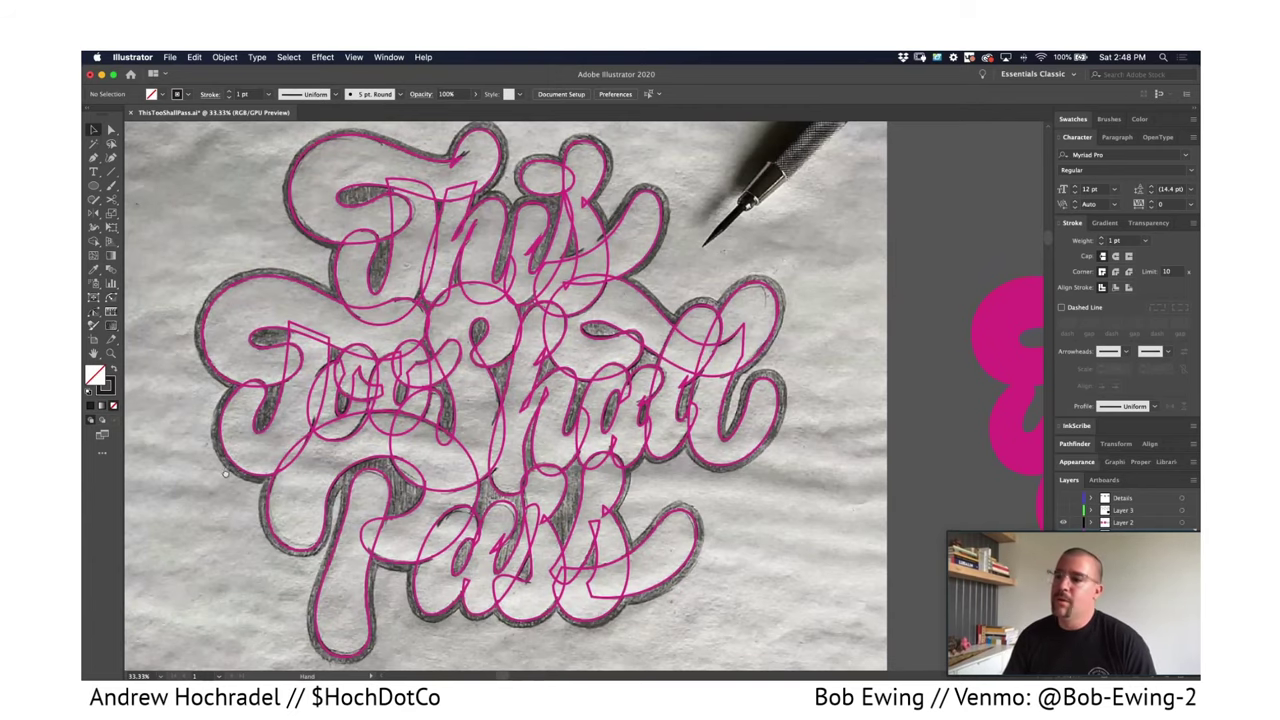
left_click_drag(616, 443, 598, 420)
scroll(494, 440, "right", 10)
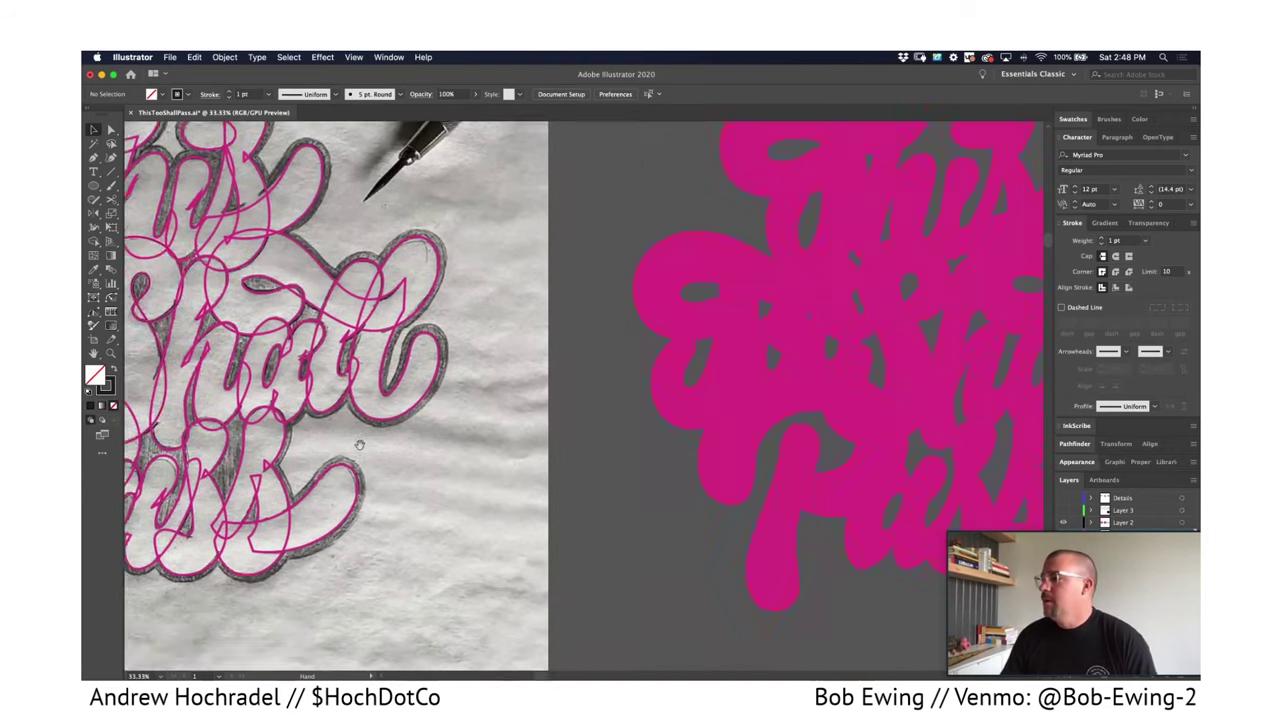
Select the "h" path of "This" in the solid magenta copy, compare it with the sketch outlines, and deselect it.
key("super+minus")
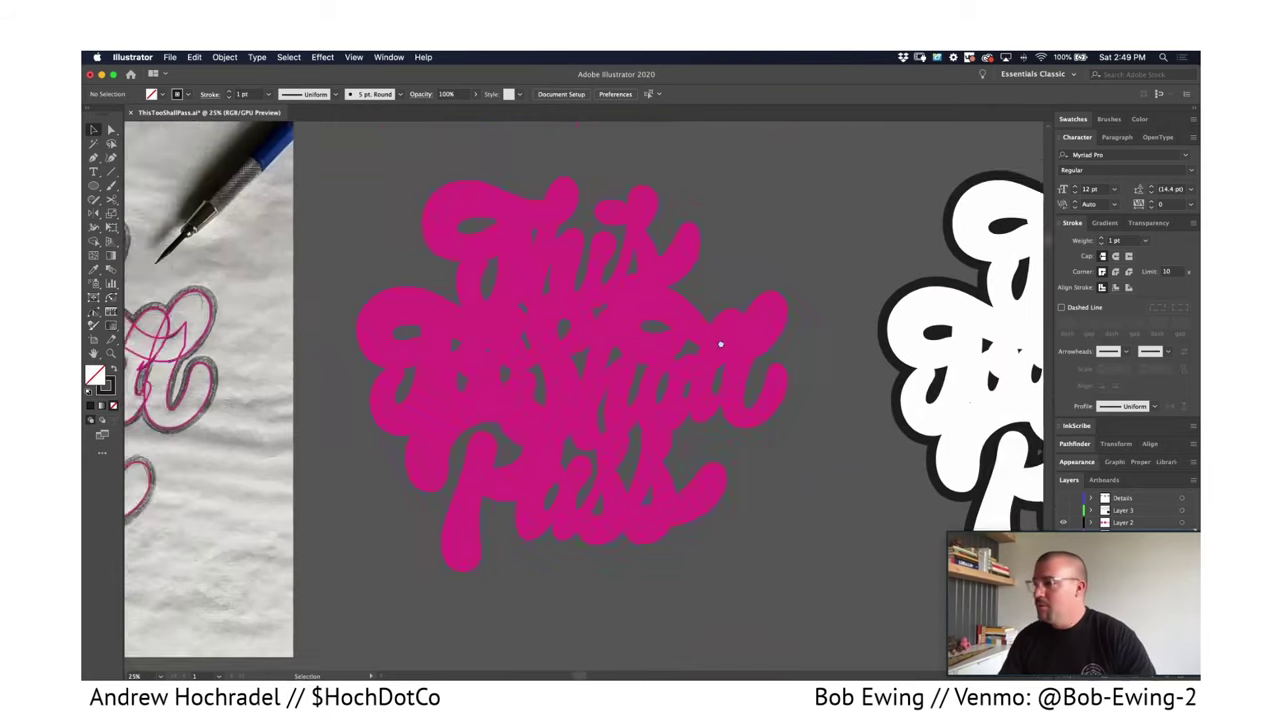
left_click_drag(736, 326, 600, 308)
key("a")
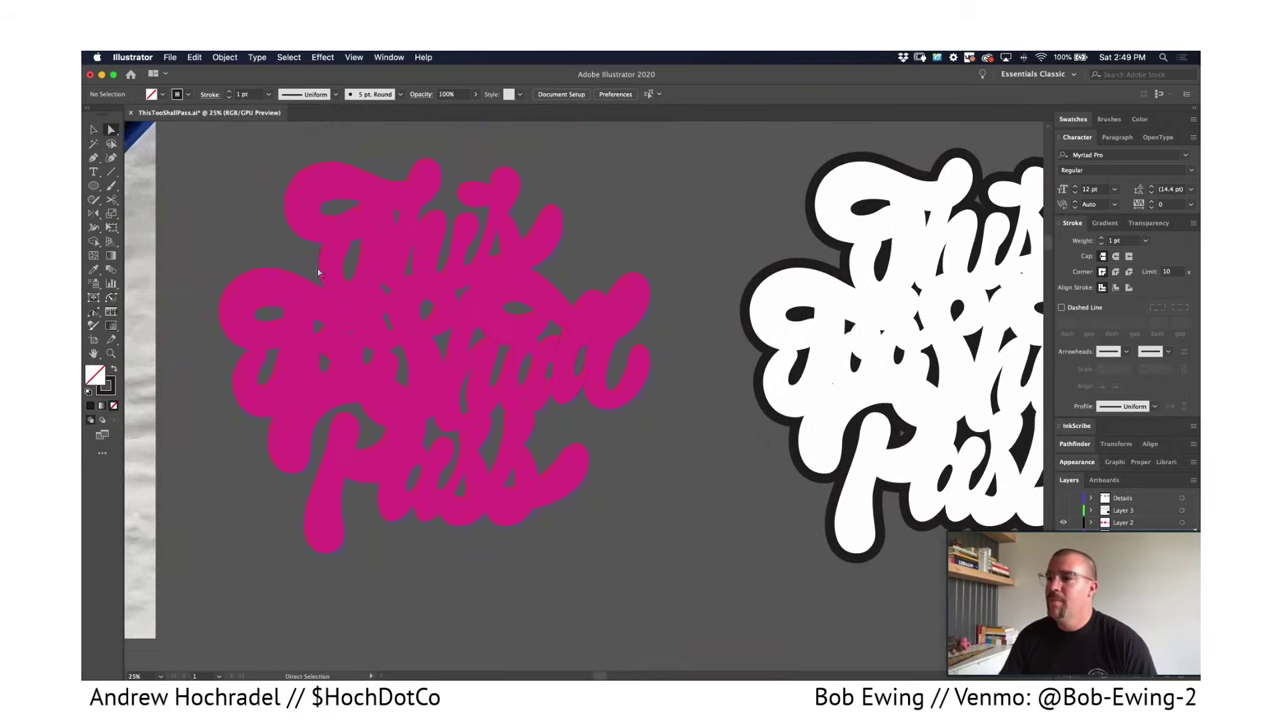
left_click(356, 279)
left_click_drag(371, 271, 436, 248)
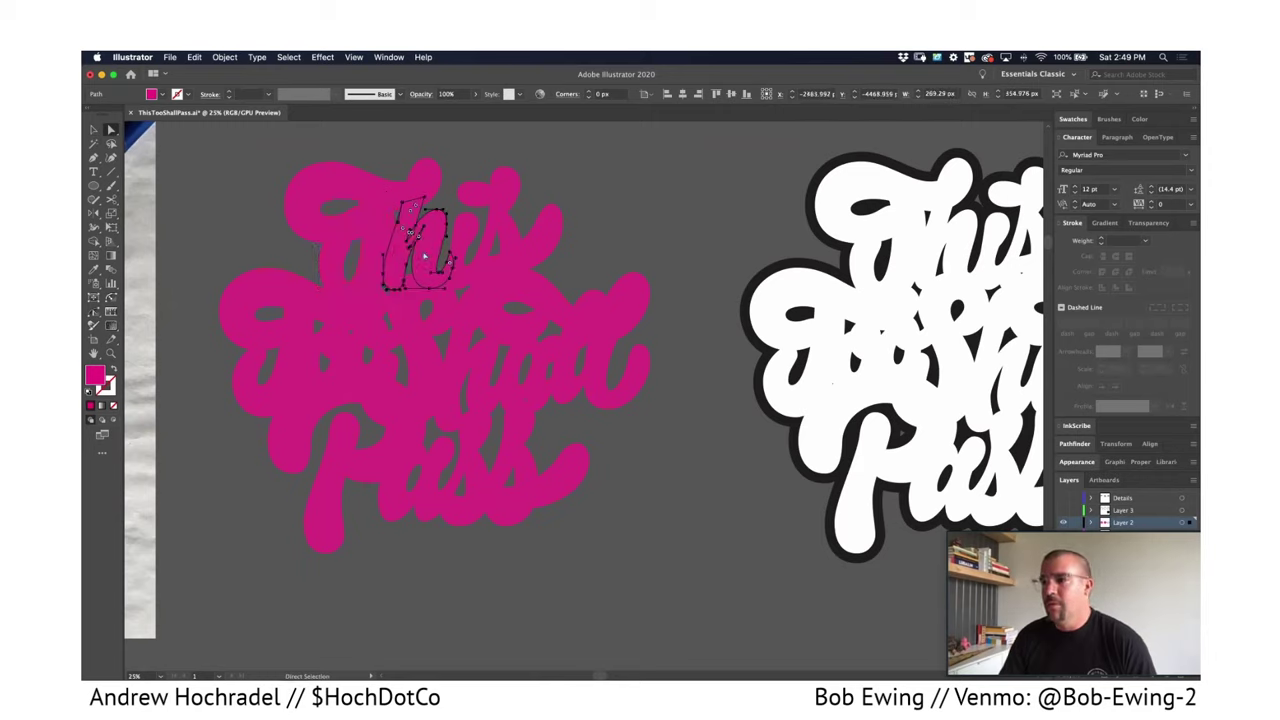
left_click_drag(450, 255, 455, 258)
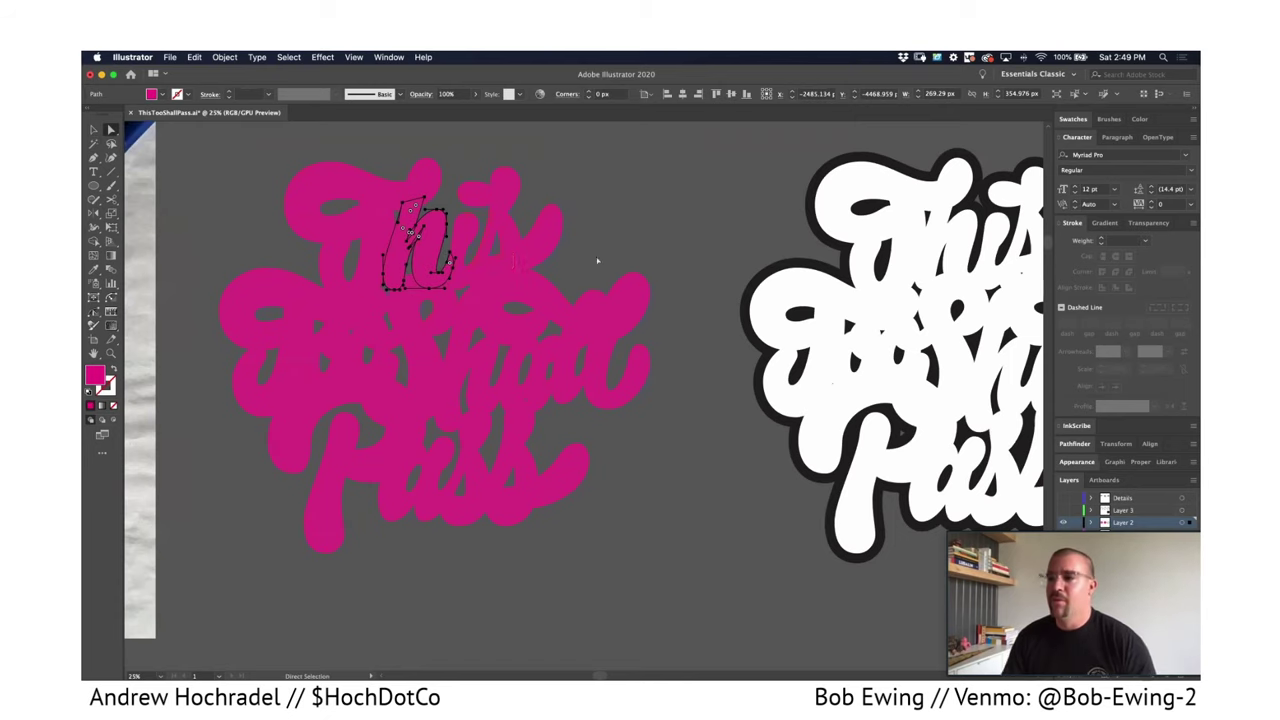
scroll(591, 250, "left", 10)
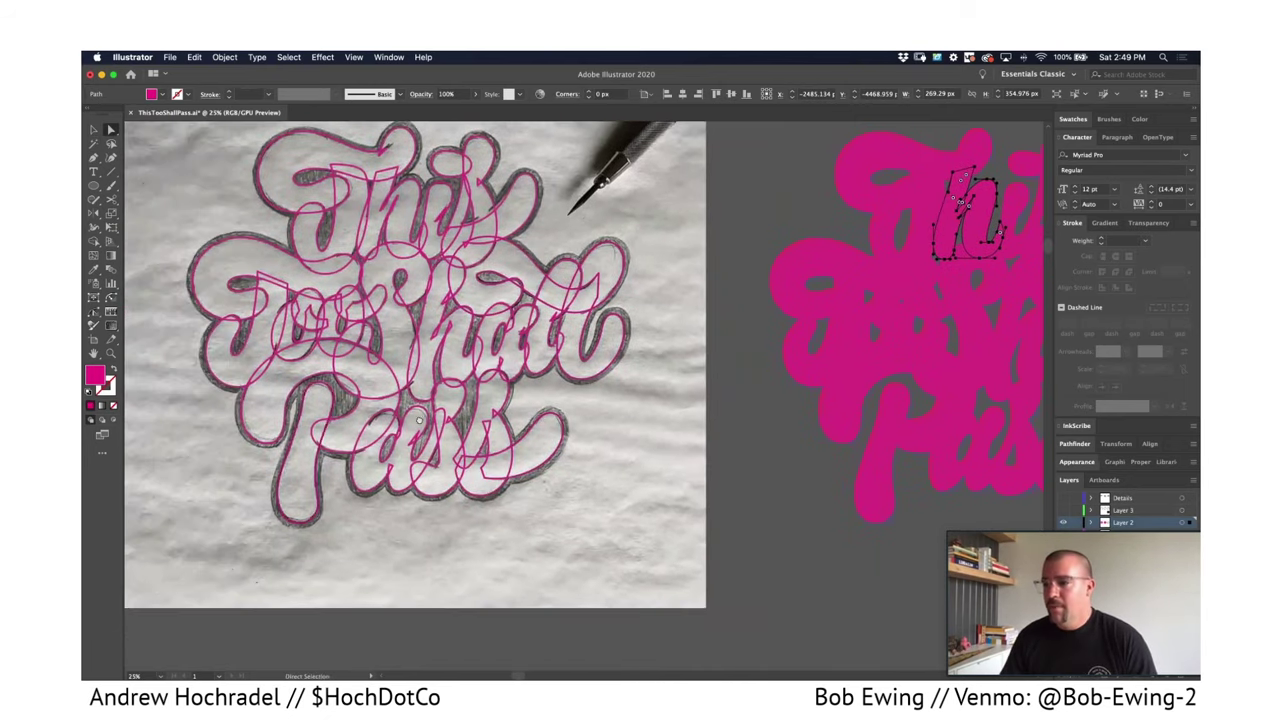
scroll(425, 455, "up", 1)
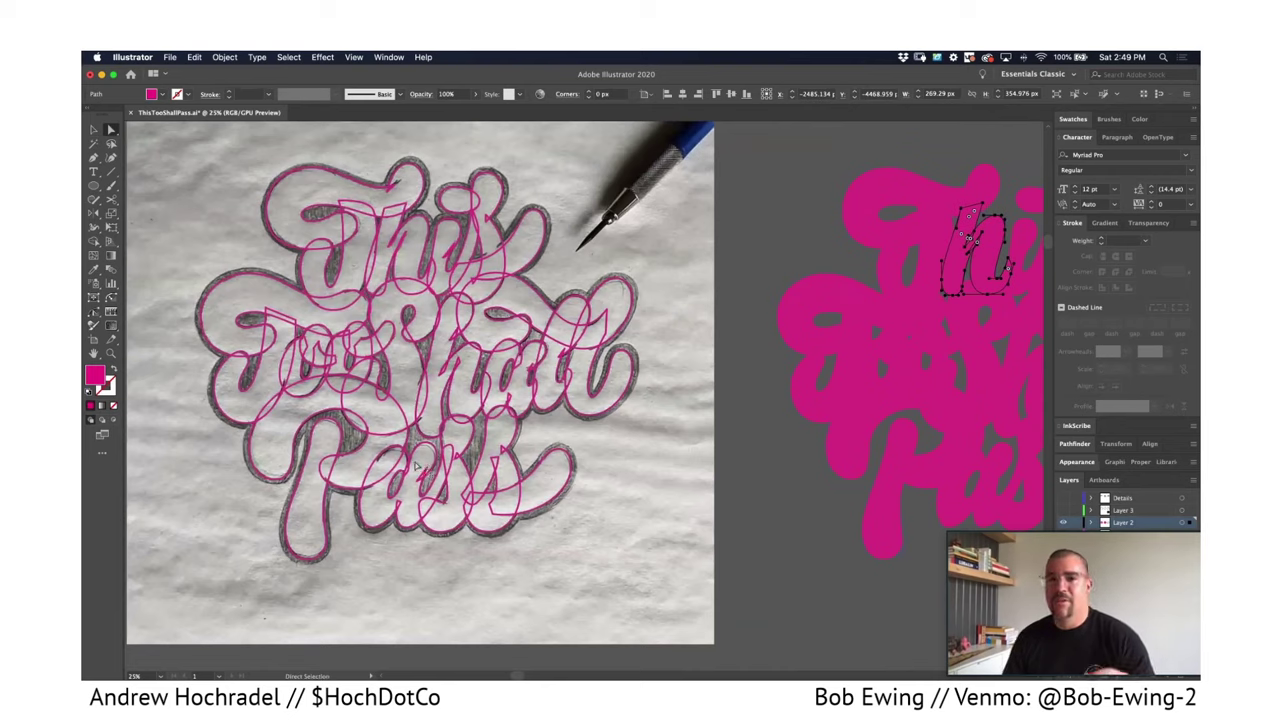
left_click(697, 432)
Select the outlined lettering group on the sketch, try moving the solid magenta copy sideways, and undo the move.
left_click_drag(602, 481, 230, 481)
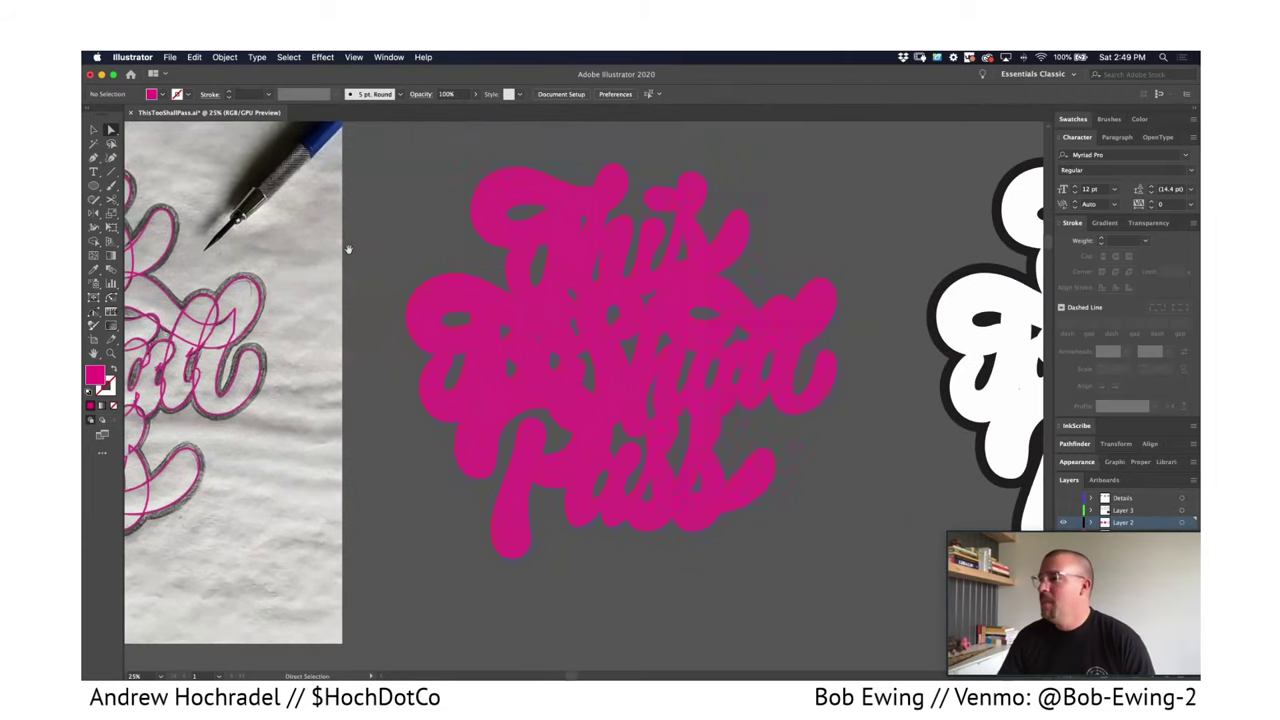
scroll(348, 249, "down", 1)
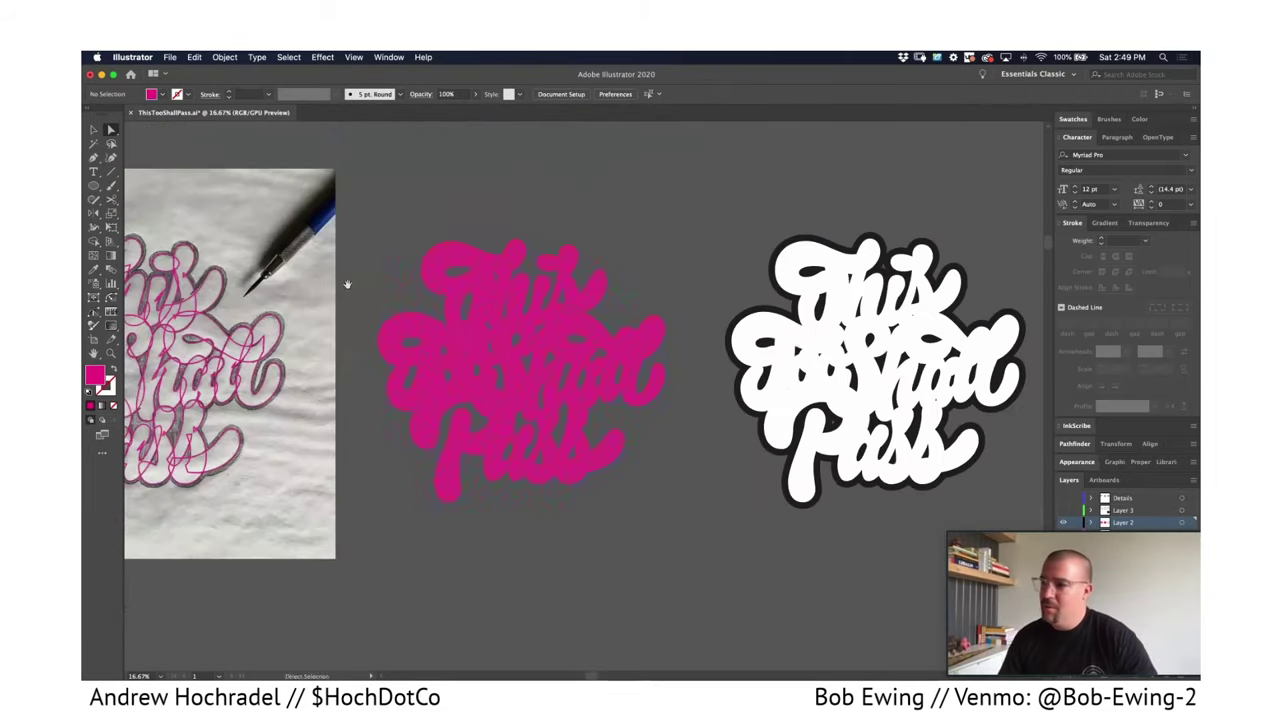
left_click_drag(347, 284, 470, 267)
left_click(94, 130)
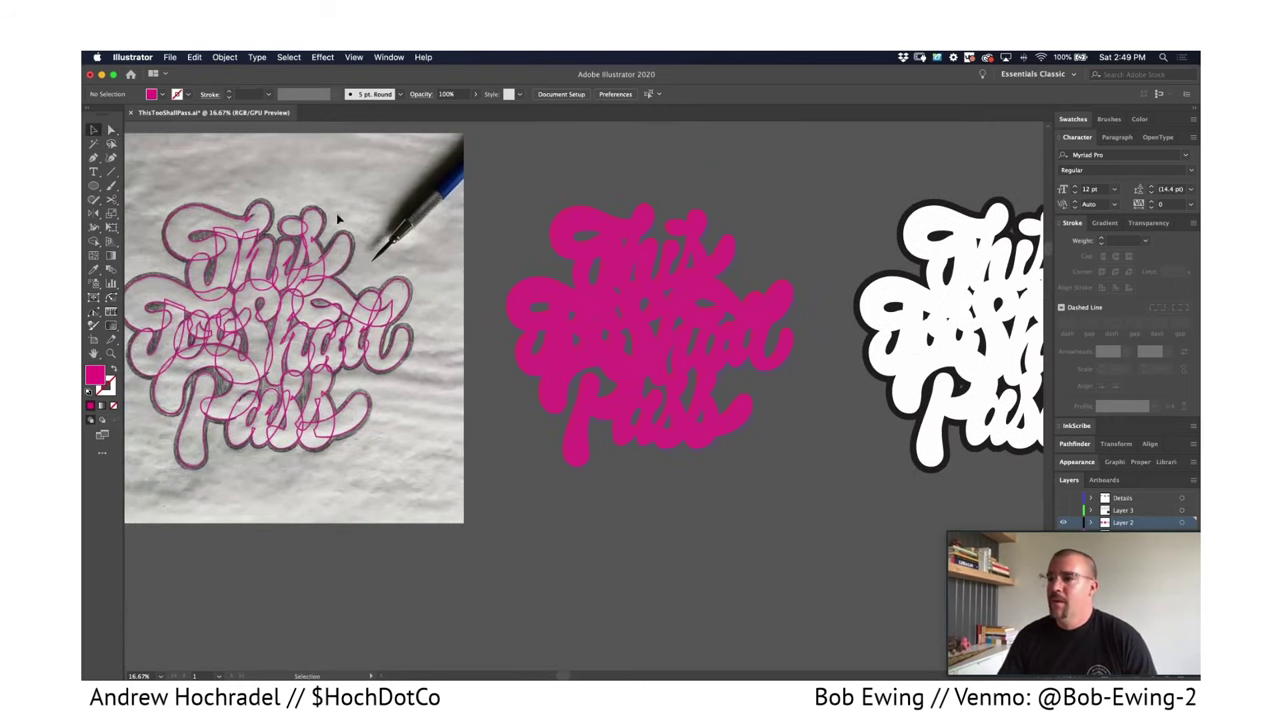
left_click(242, 363)
left_click_drag(350, 392, 218, 372)
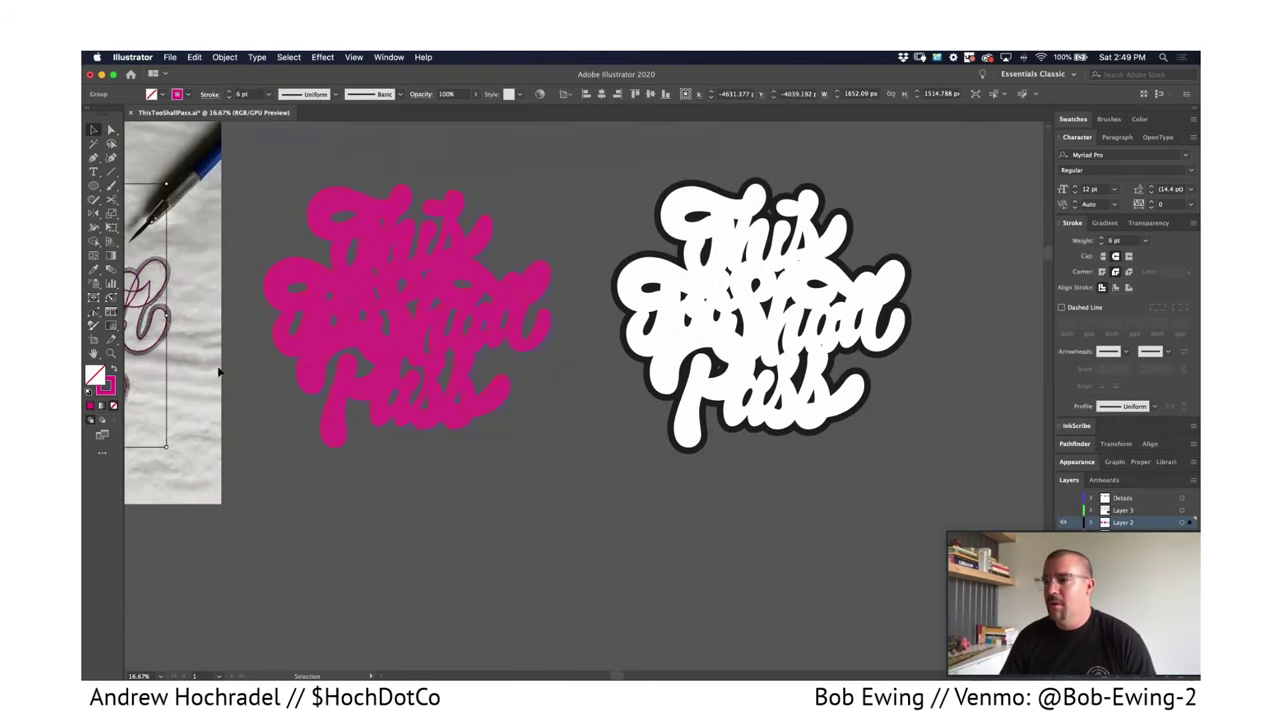
left_click_drag(341, 368, 416, 369)
key("super+z")
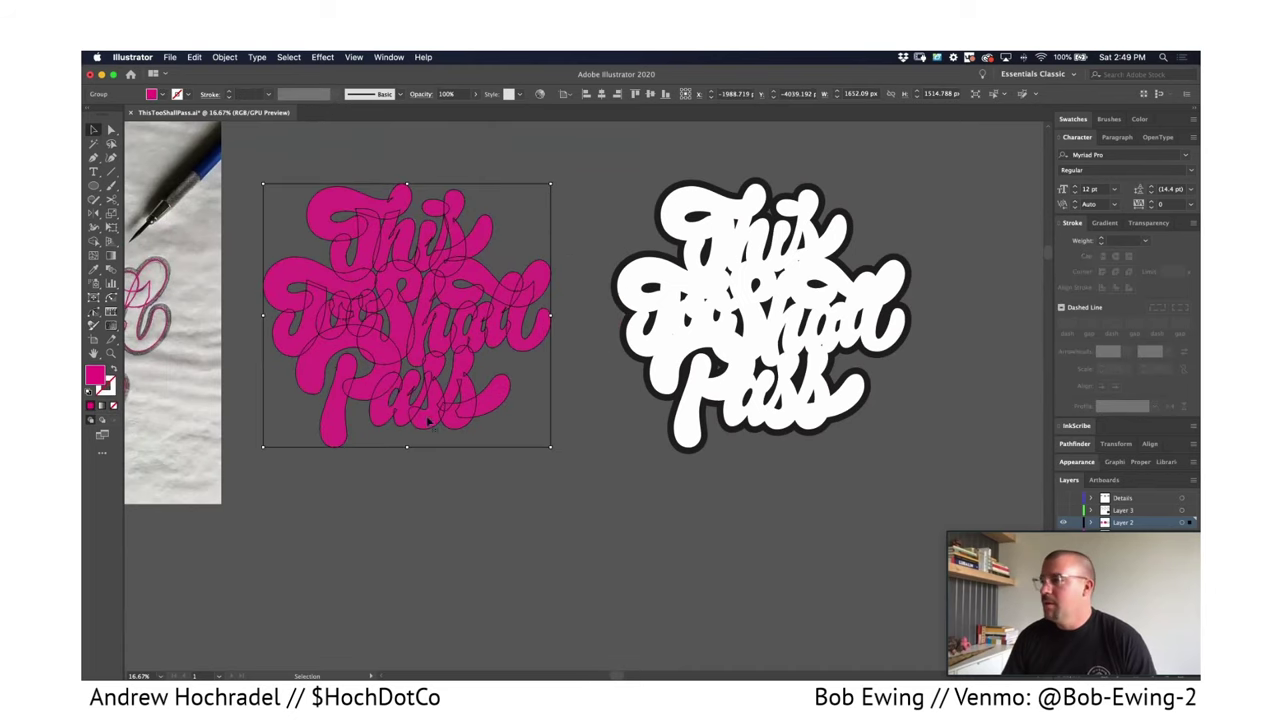
Examine the overlapping letter paths of the solid magenta copy beside the sketch outlines, and toggle Layer 2's visibility to clear the selection.
left_click_drag(470, 452, 433, 457)
left_click(463, 177)
left_click(297, 450)
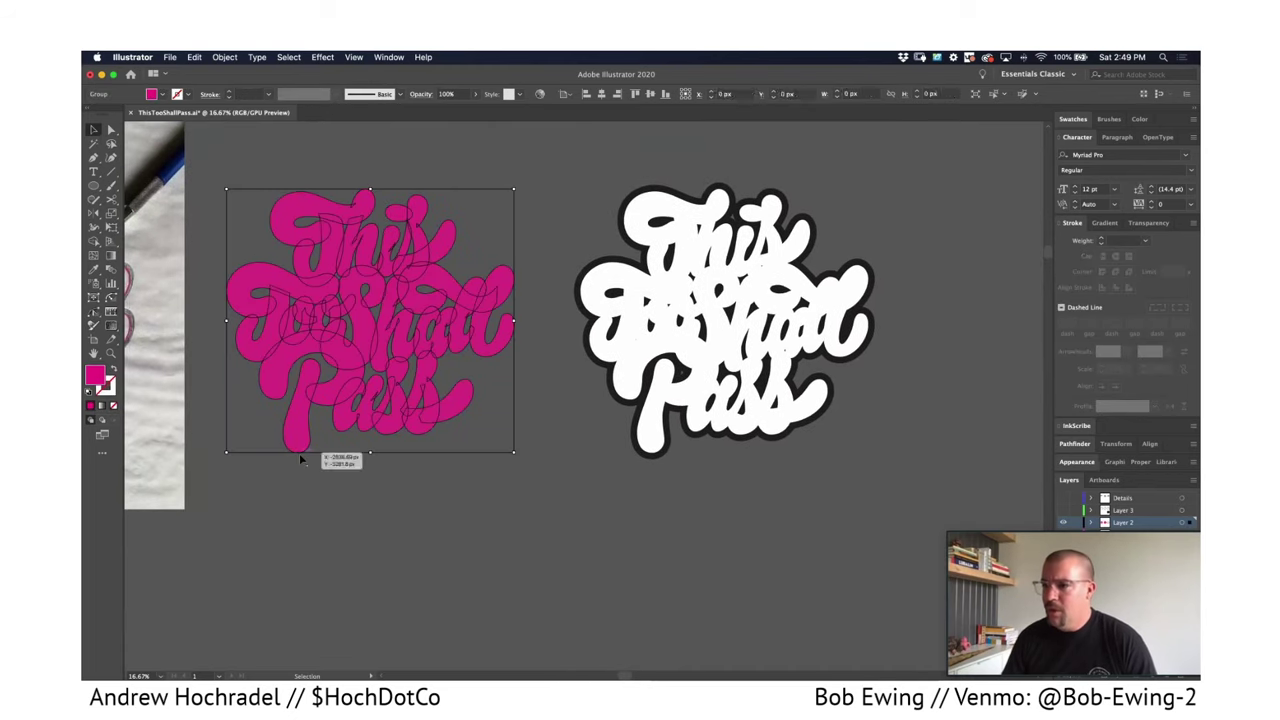
key("ctrl+equal")
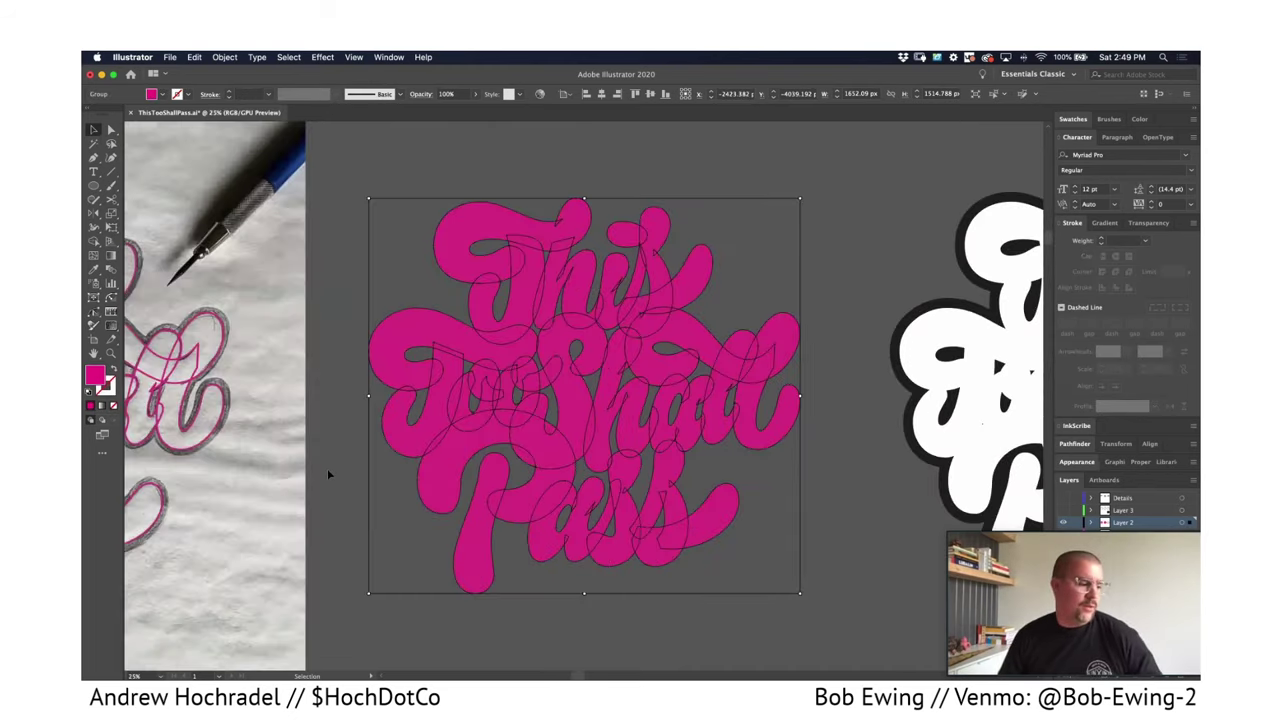
left_click_drag(325, 431, 389, 415)
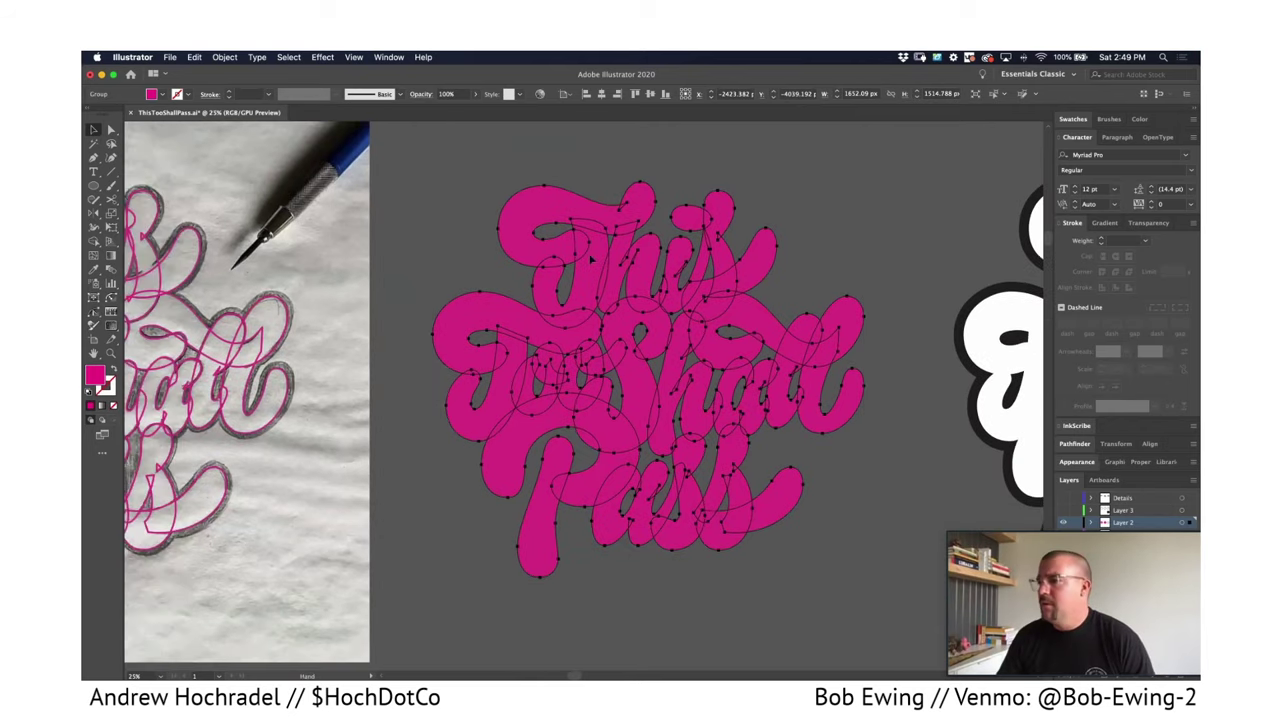
scroll(590, 256, "left", 8)
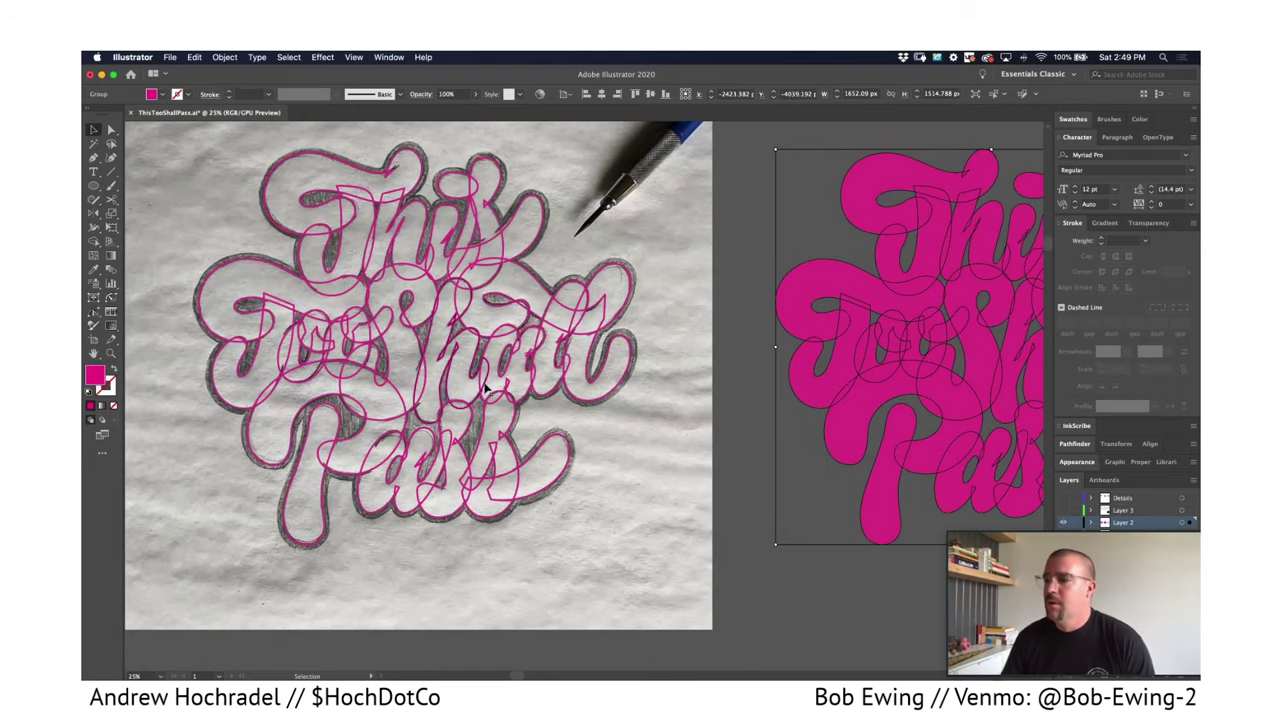
scroll(454, 407, "right", 2)
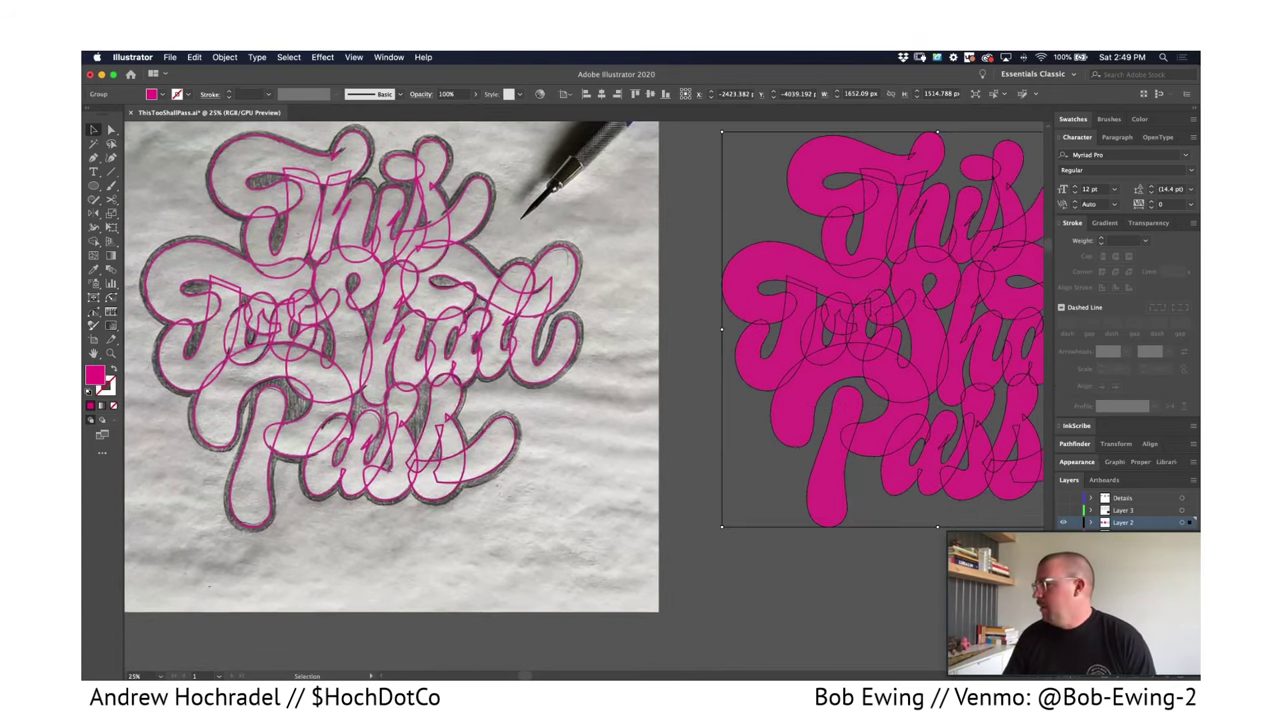
left_click(1063, 523)
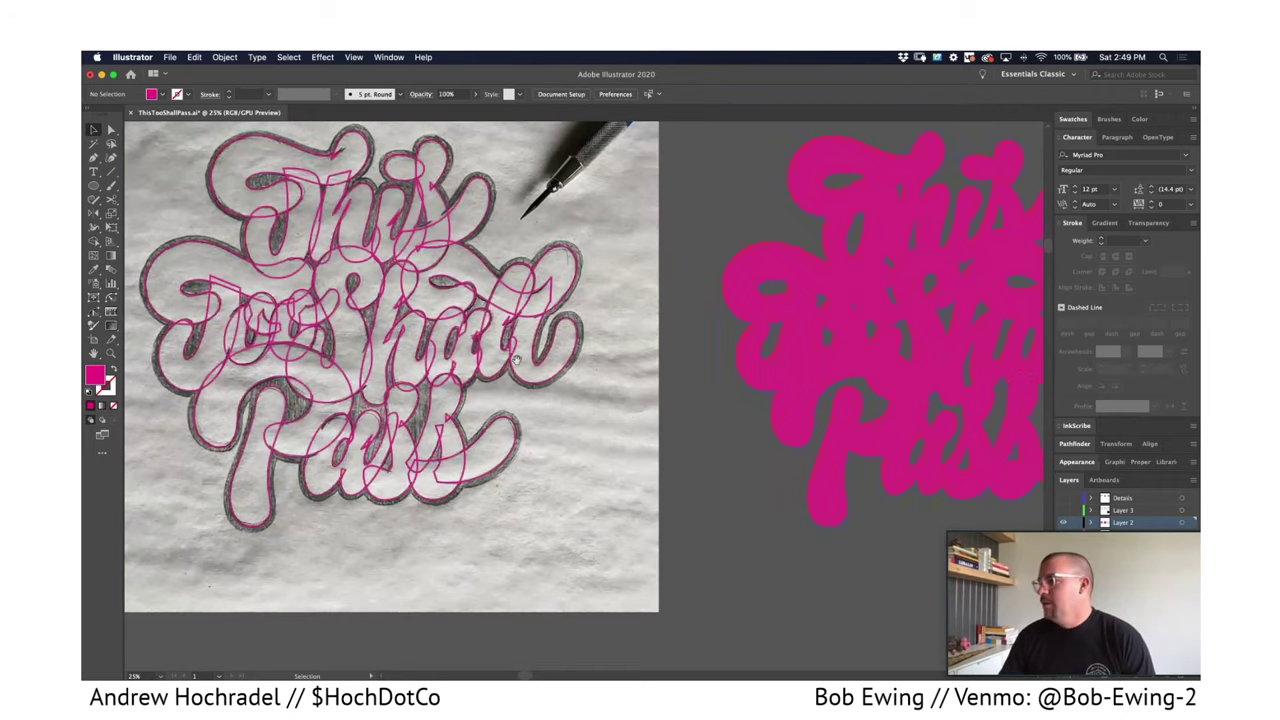
Delete the white lettering group lying on top of the black outlined version.
left_click_drag(622, 413, 391, 419)
left_click_drag(965, 428, 253, 453)
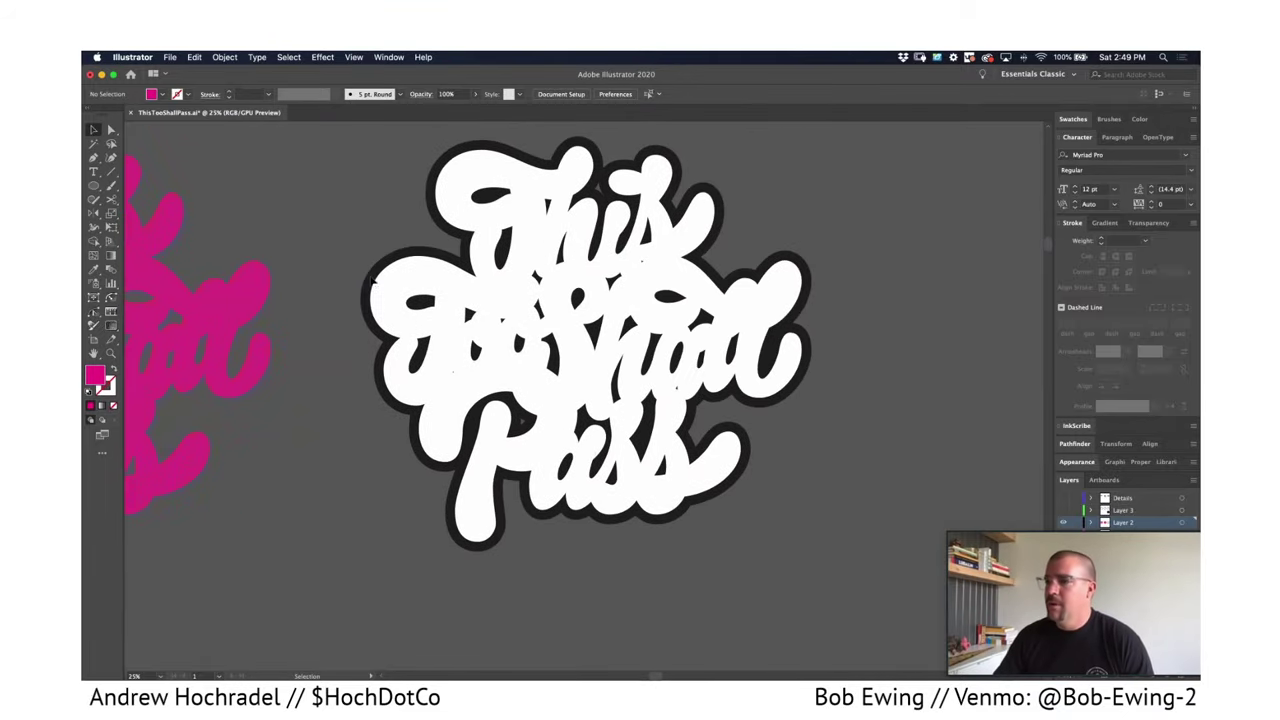
left_click(422, 286)
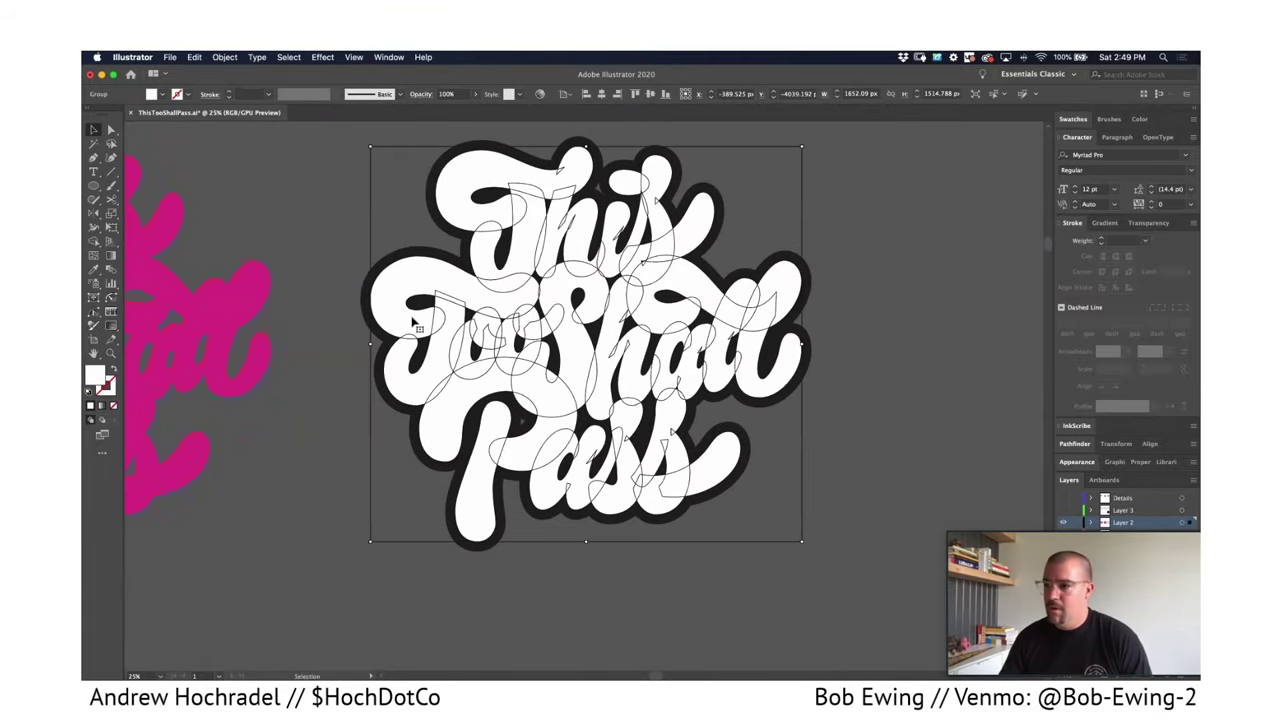
key("Delete")
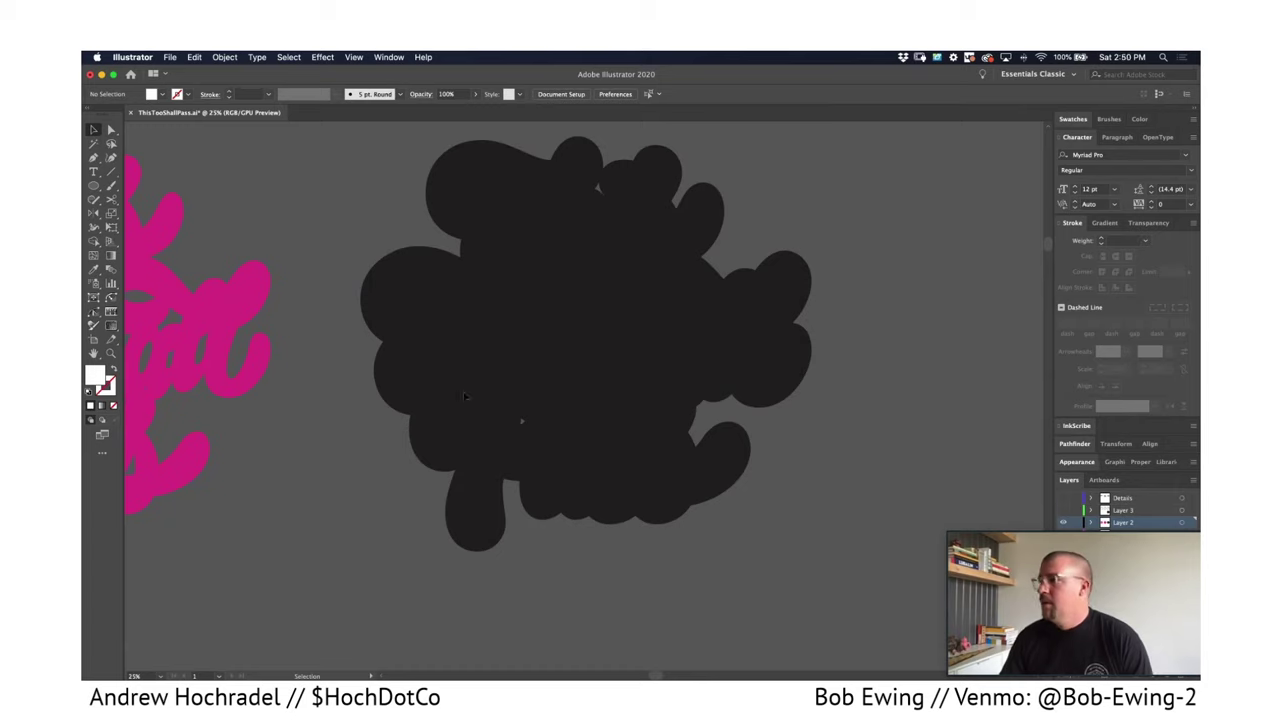
Remove the stroke from the remaining black lettering group, leaving only its fill.
left_click(464, 397)
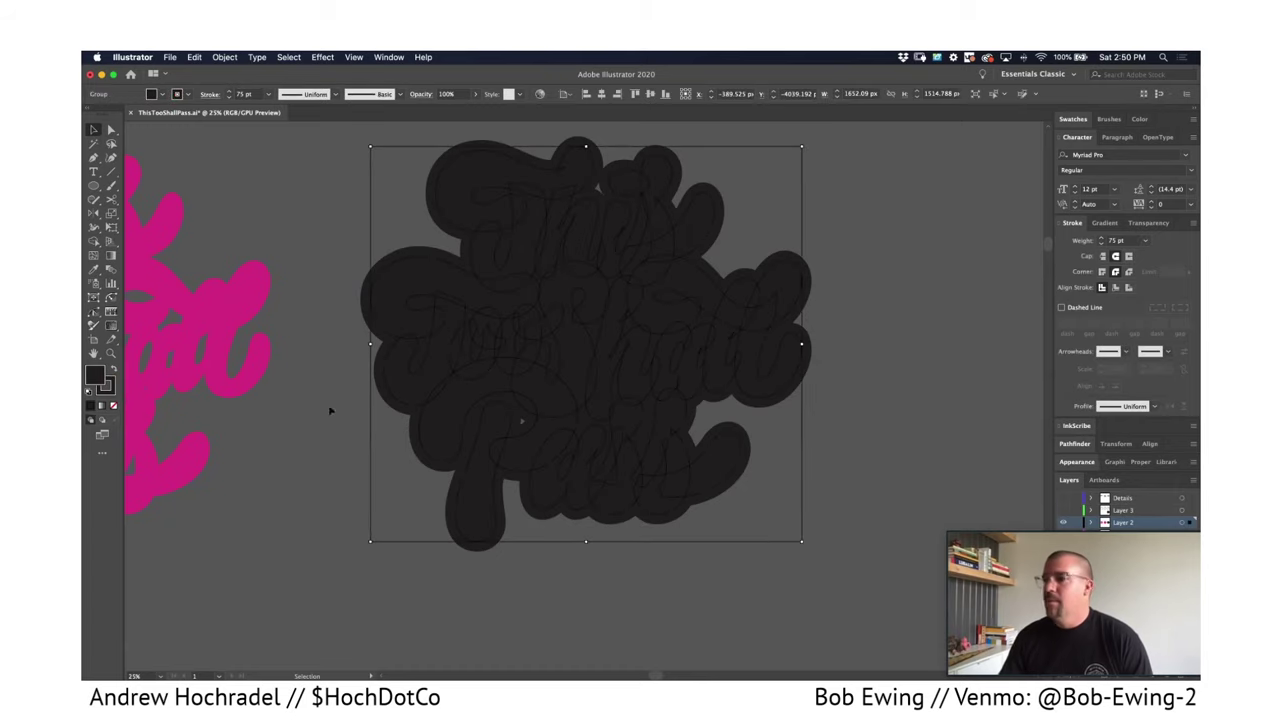
left_click(108, 390)
left_click(114, 407)
scroll(932, 379, "right", 2)
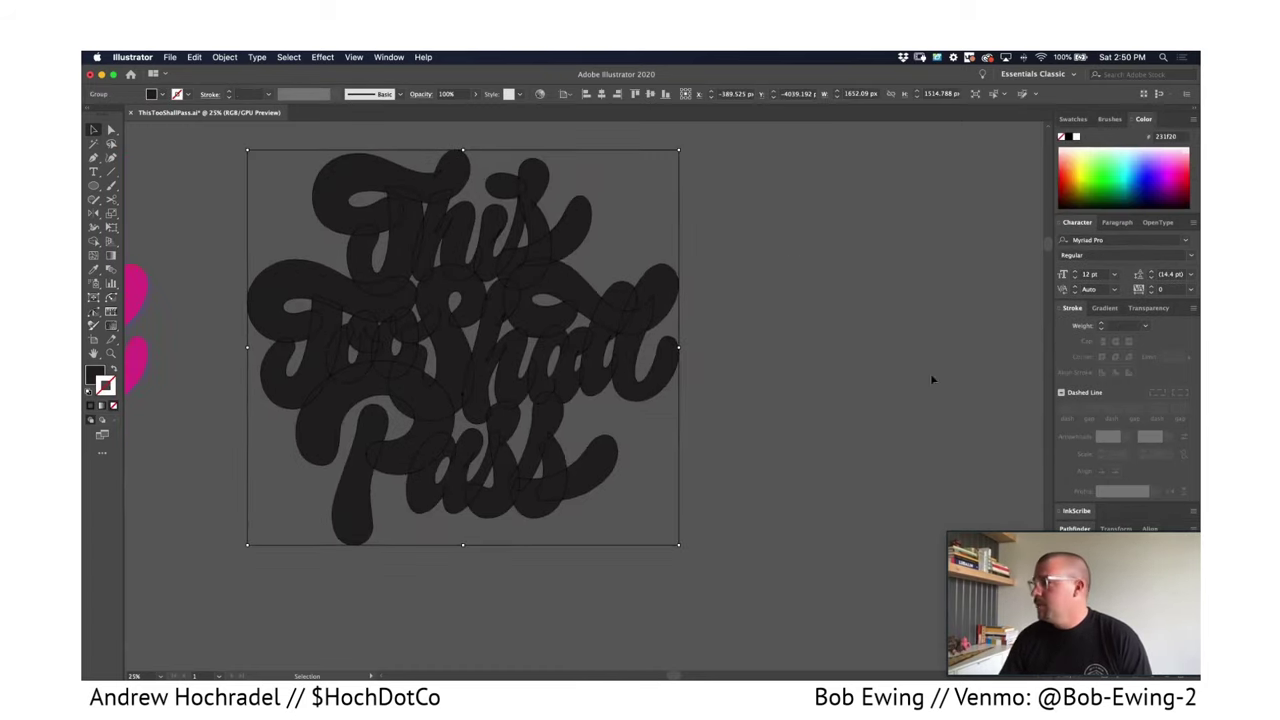
Give the black lettering group a black stroke with a weight of 75 pt, and reselect the group.
left_click(1076, 136)
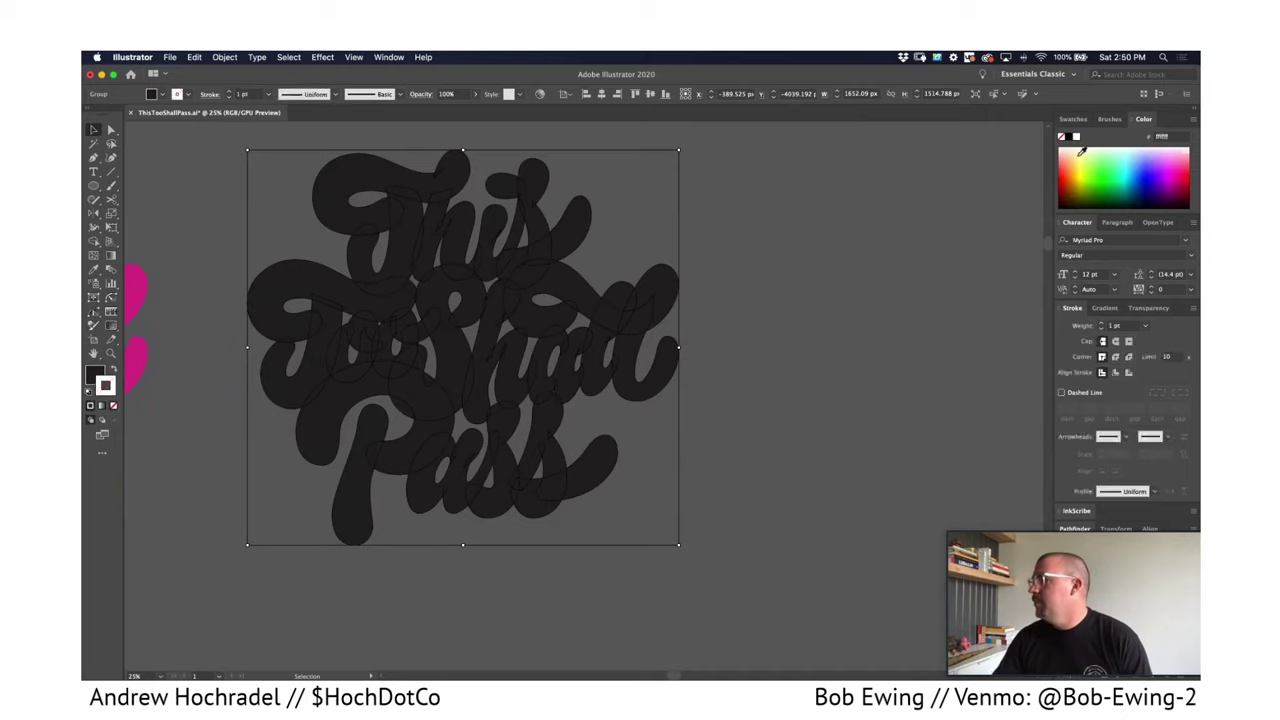
key("super+z")
left_click(1072, 120)
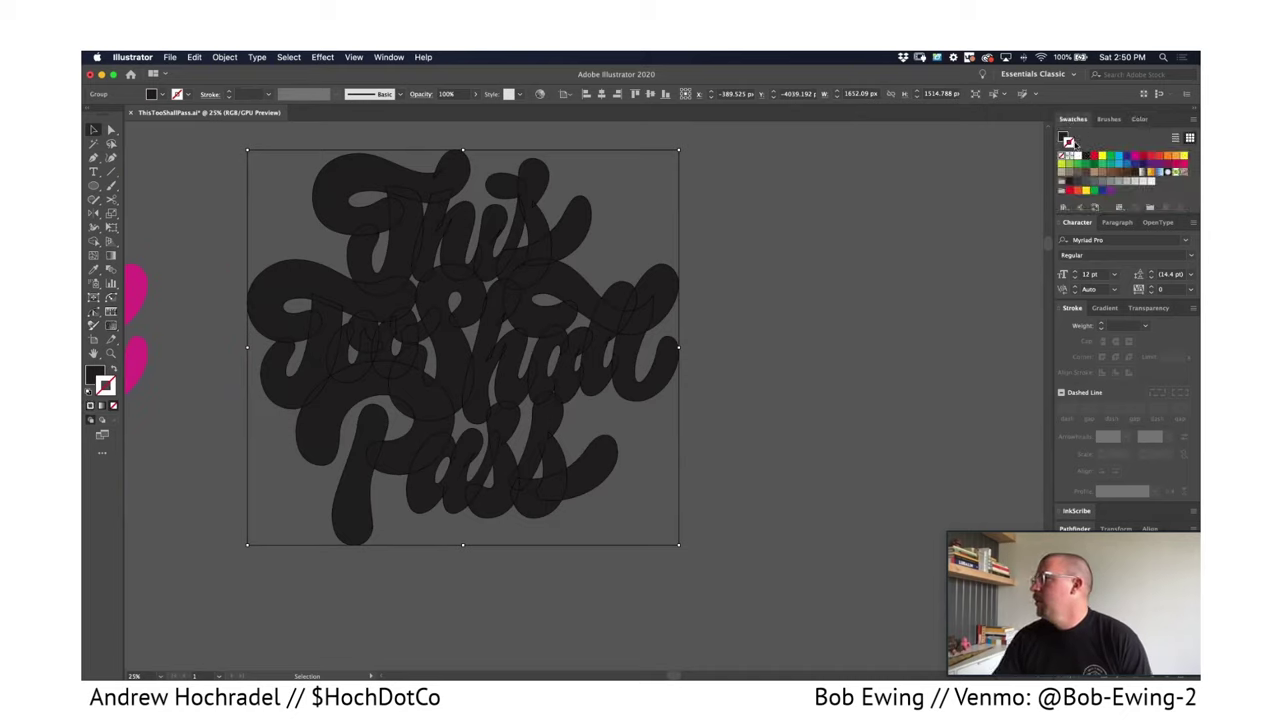
left_click(1086, 156)
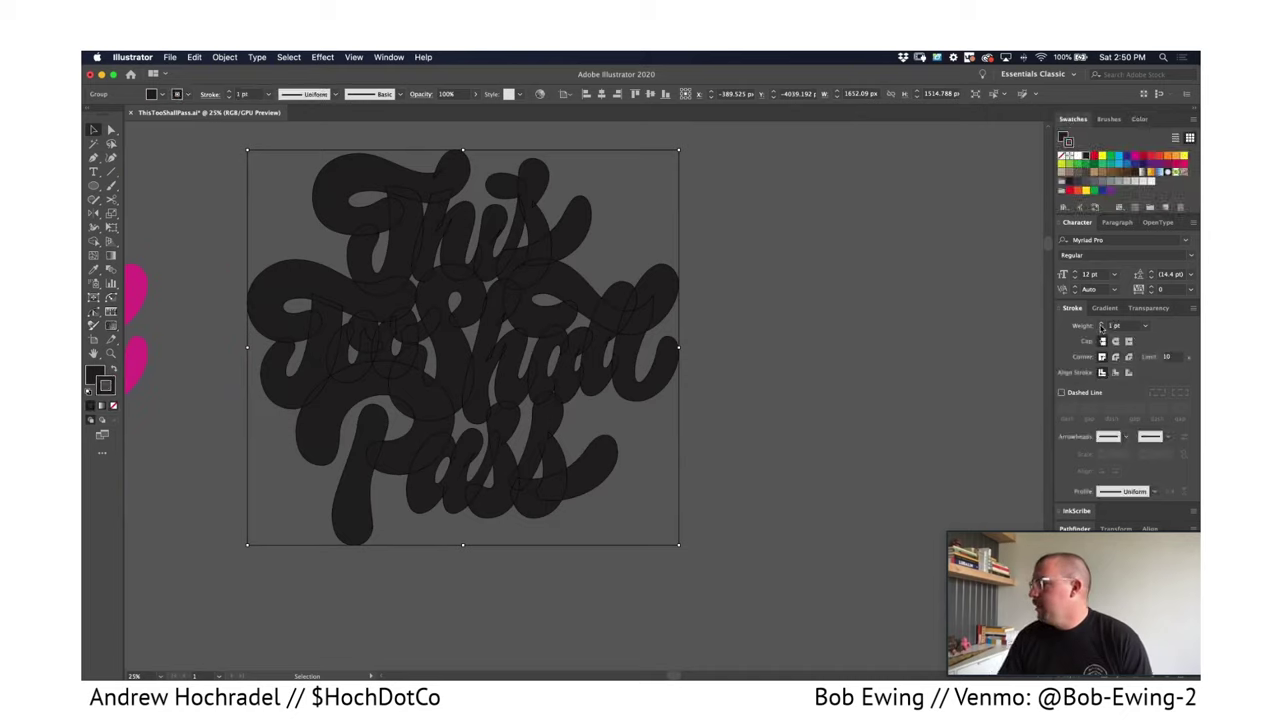
key("Return")
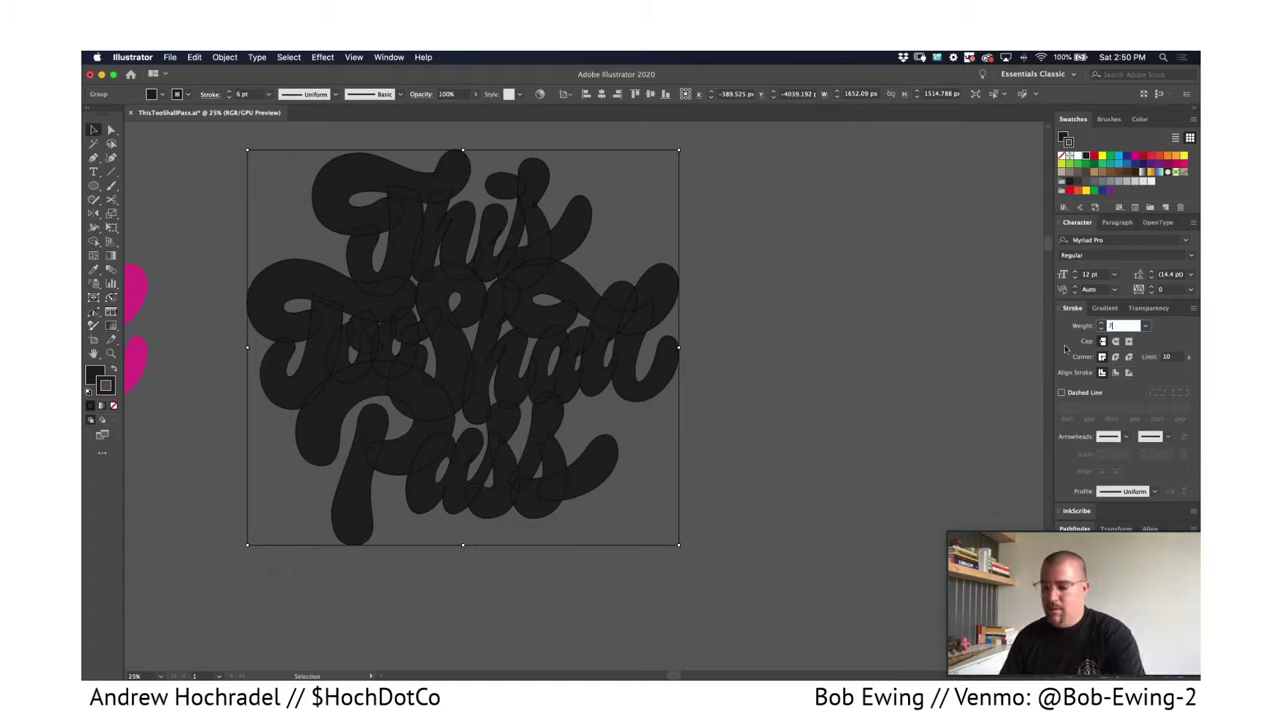
type("75")
left_click(904, 406)
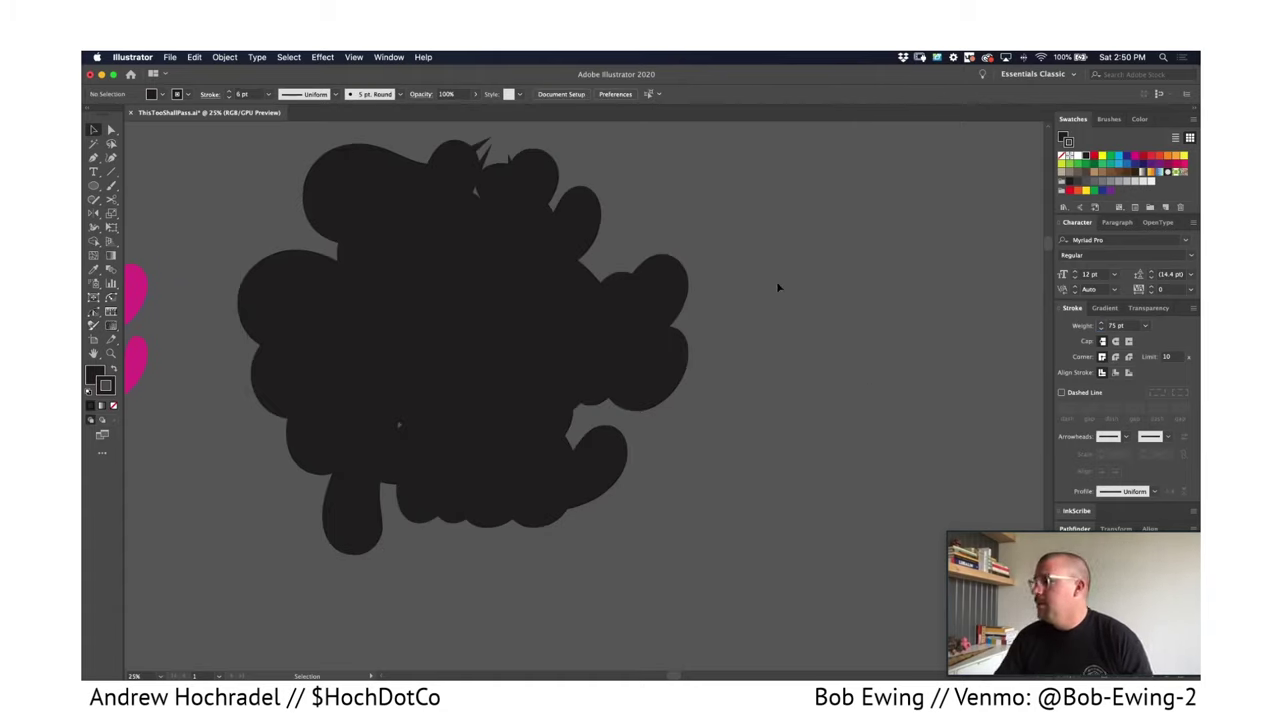
left_click(662, 300)
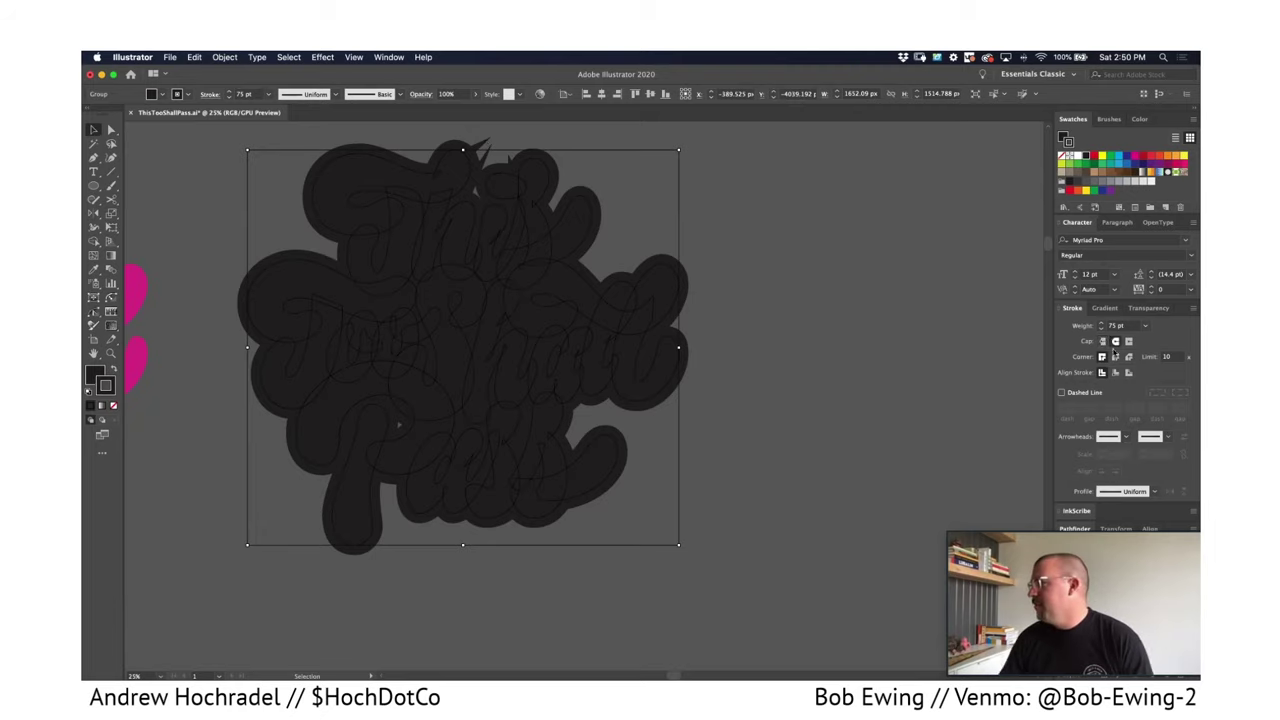
Give the 75 pt black backing stroke round joins and round caps, and place the white lettering in front of it.
left_click(1115, 356)
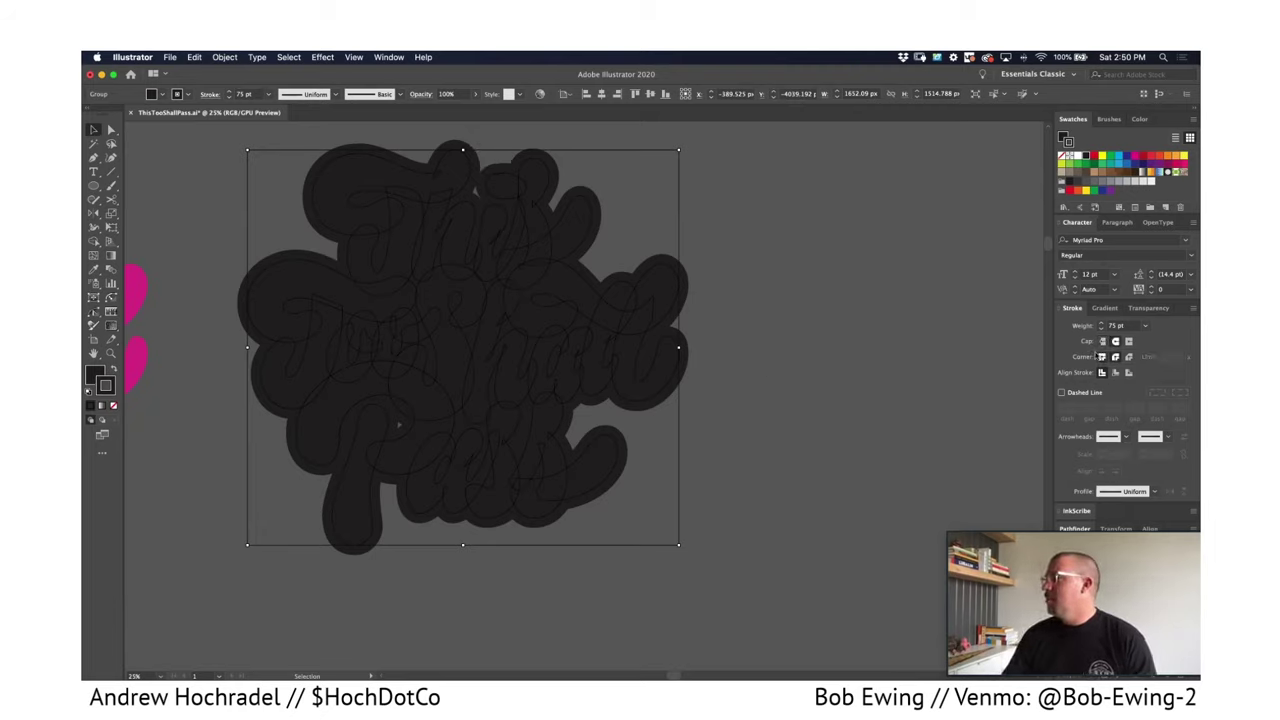
left_click(1116, 342)
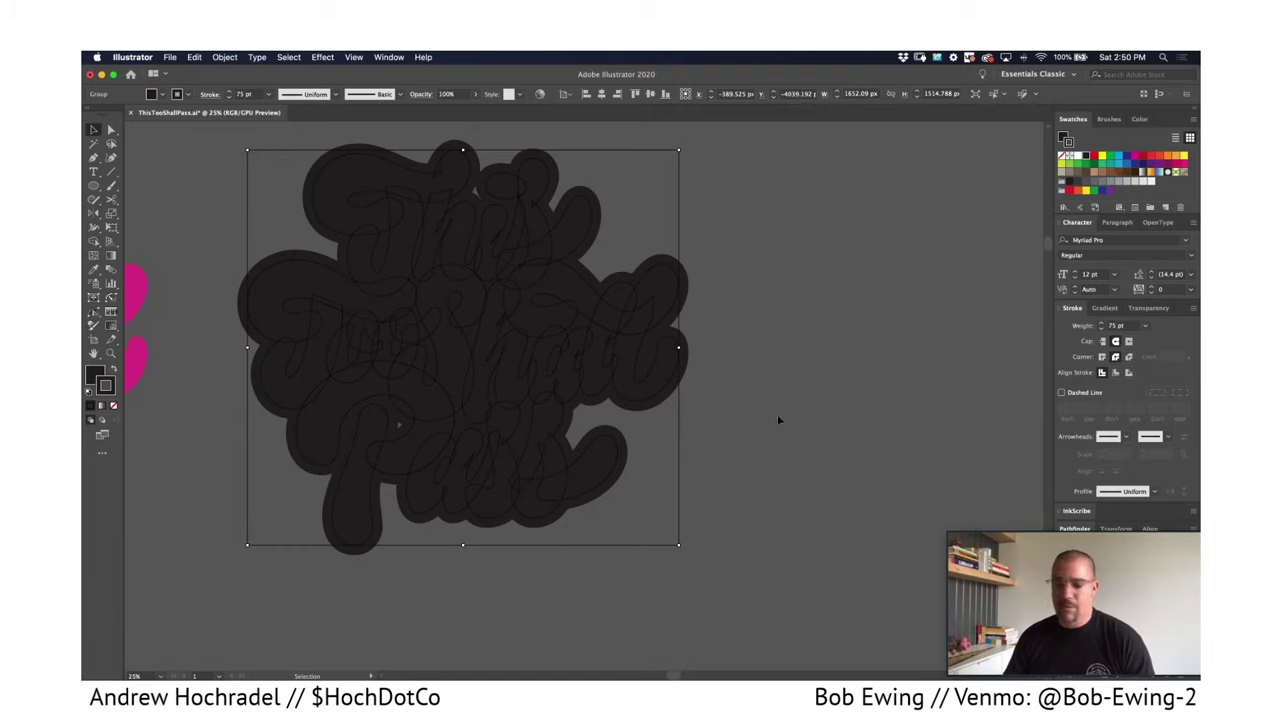
left_click(740, 456)
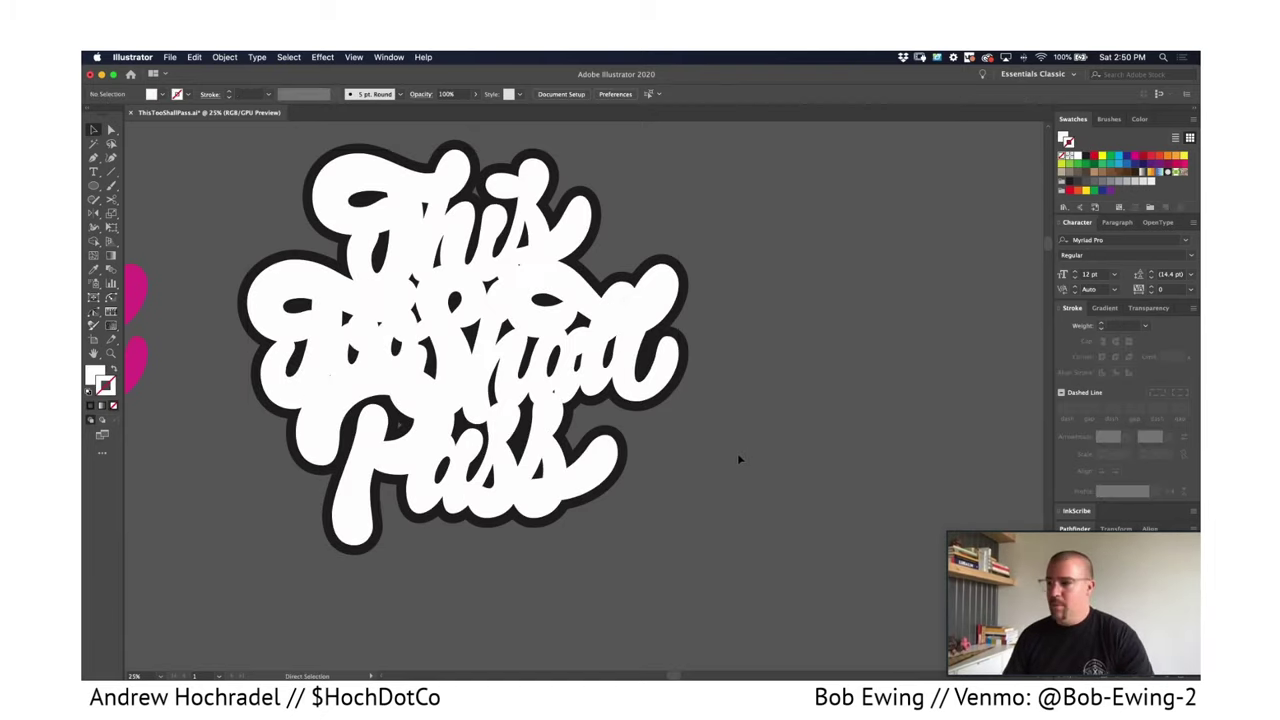
key("super+minus")
left_click(405, 494)
left_click(472, 558)
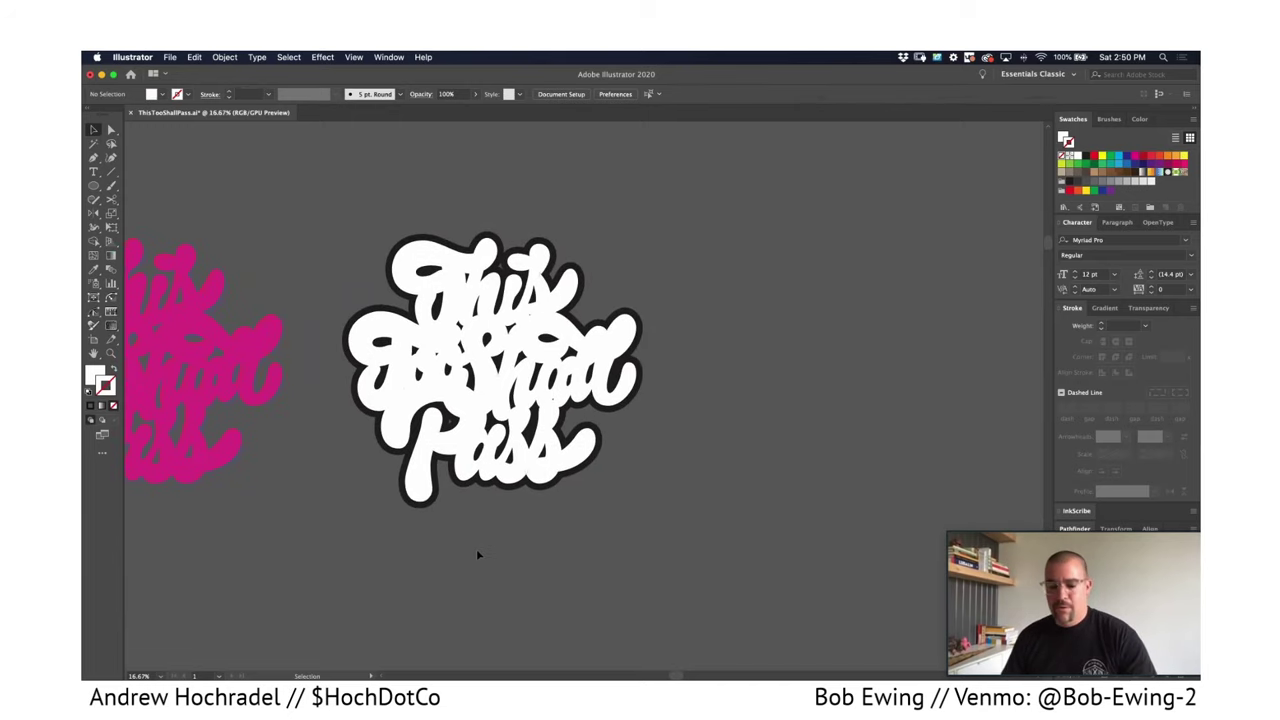
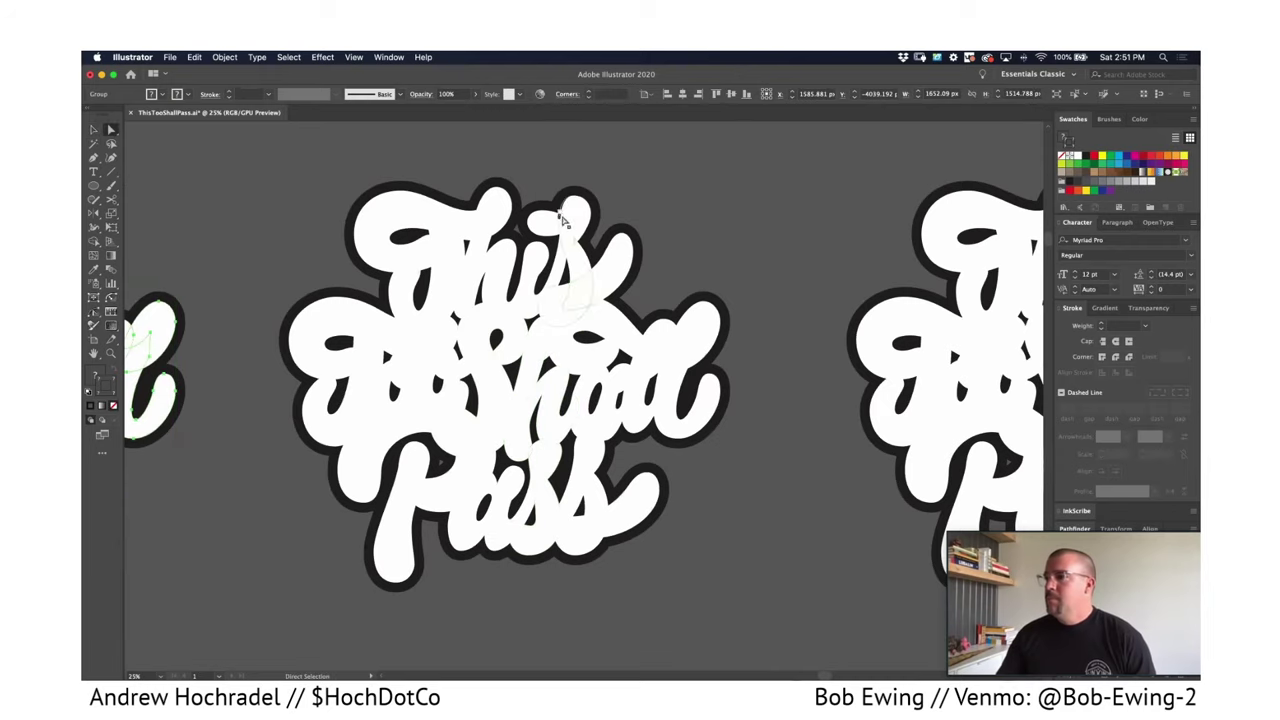
Move the upper anchor of the short black detail stroke on the "s" of "This" slightly down onto the letter's edge.
left_click(705, 250)
key("super+equal")
key("super+equal")
key("super+equal")
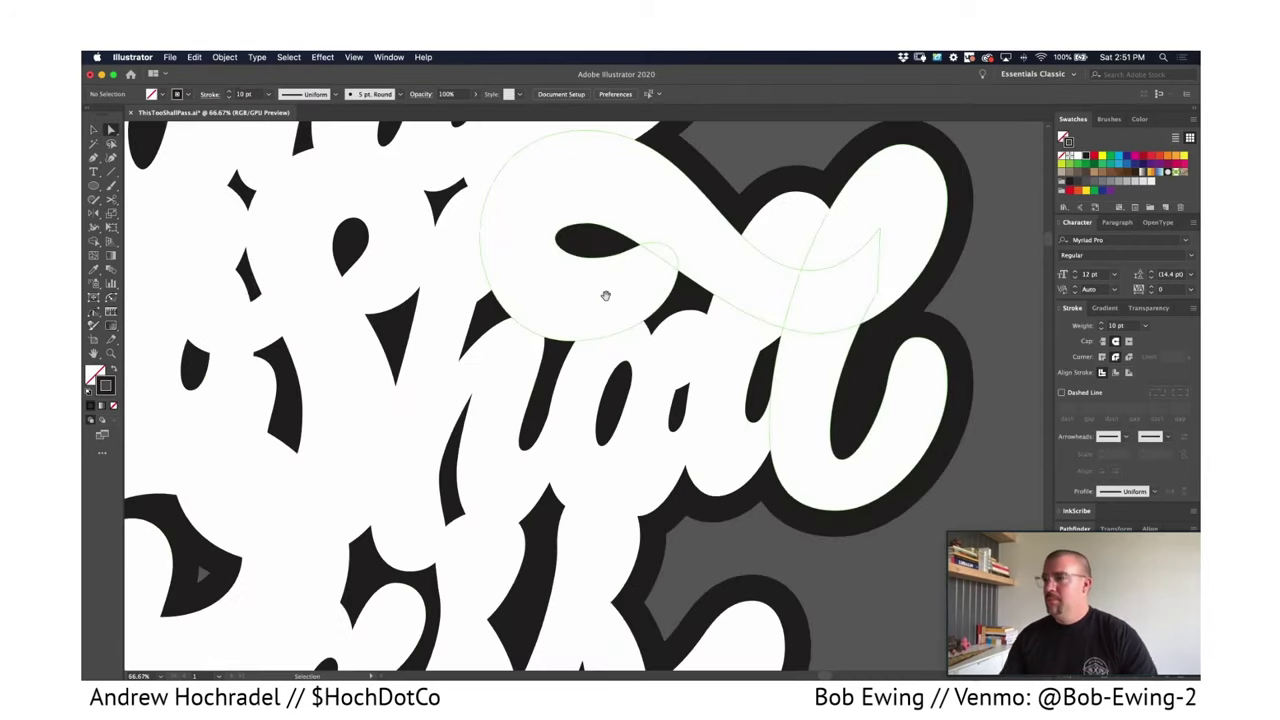
left_click_drag(606, 294, 490, 668)
left_click(515, 311)
left_click(515, 312)
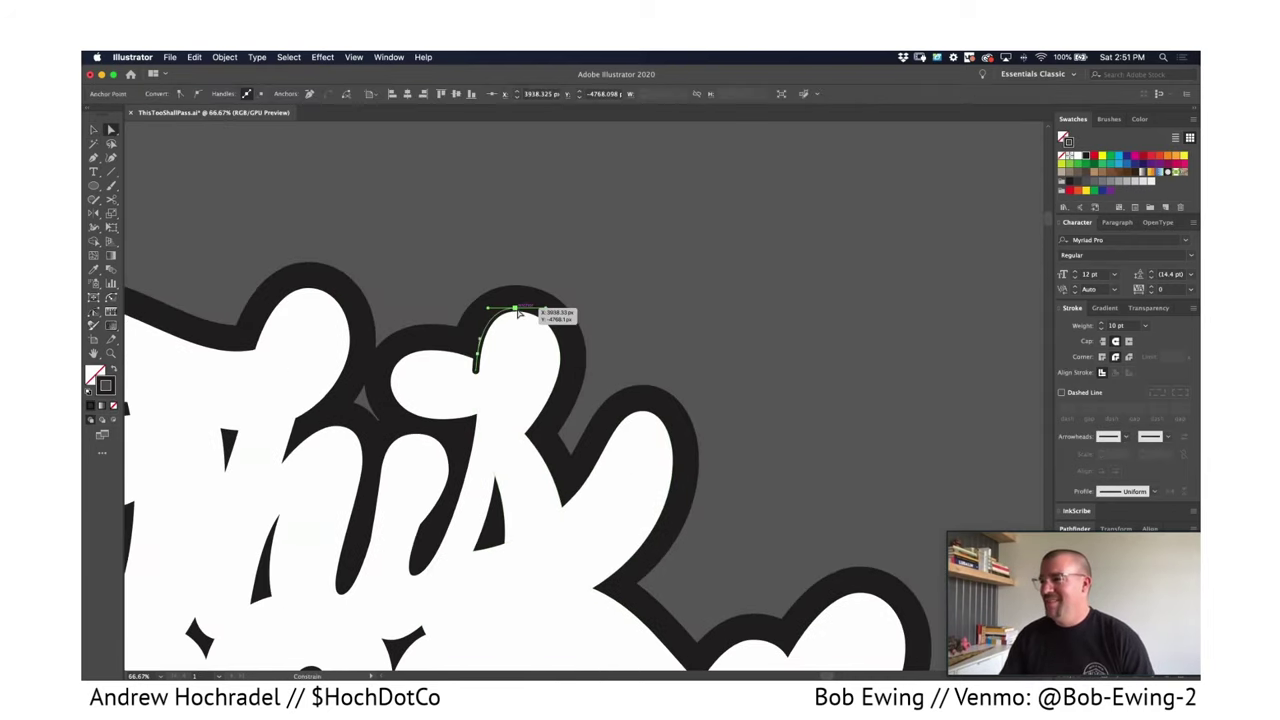
left_click_drag(515, 312, 515, 316)
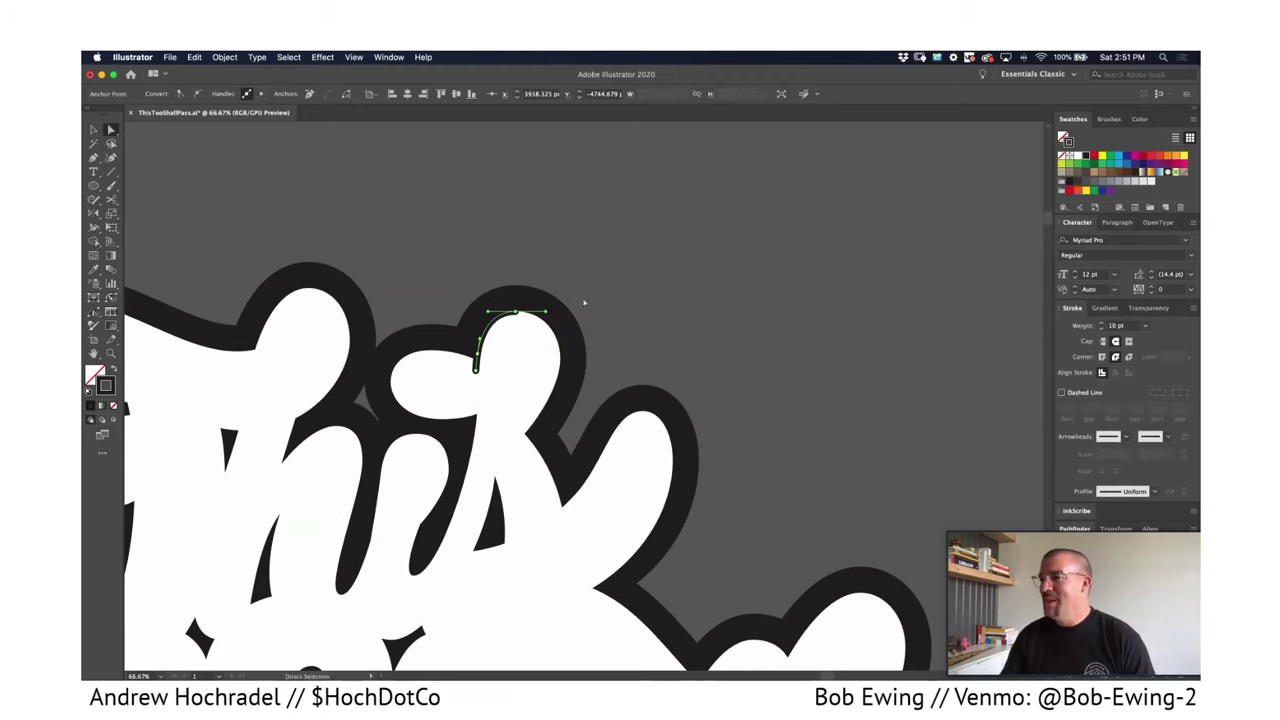
left_click_drag(606, 259, 634, 197)
key("super+shift+a")
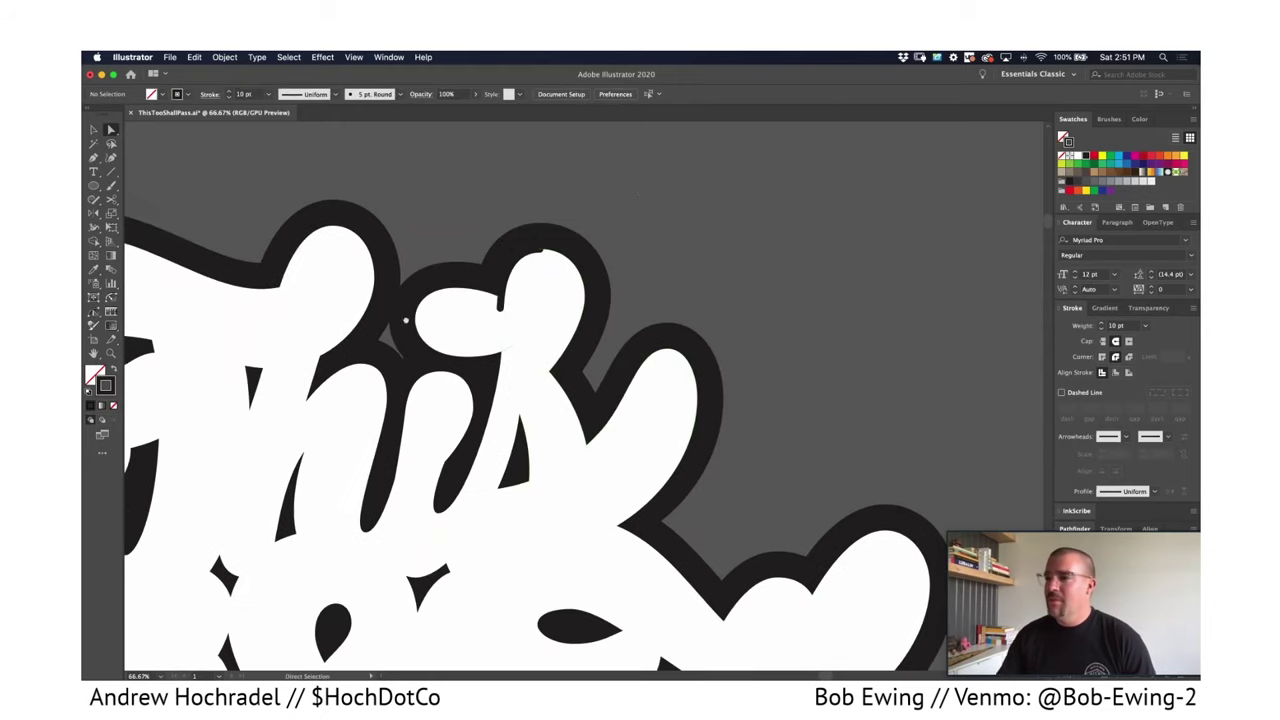
Copy the inner edge segment of the raised end of the T's crossbar and paste it in front.
left_click_drag(406, 320, 534, 306)
left_click(406, 287)
left_click(463, 212, "shift")
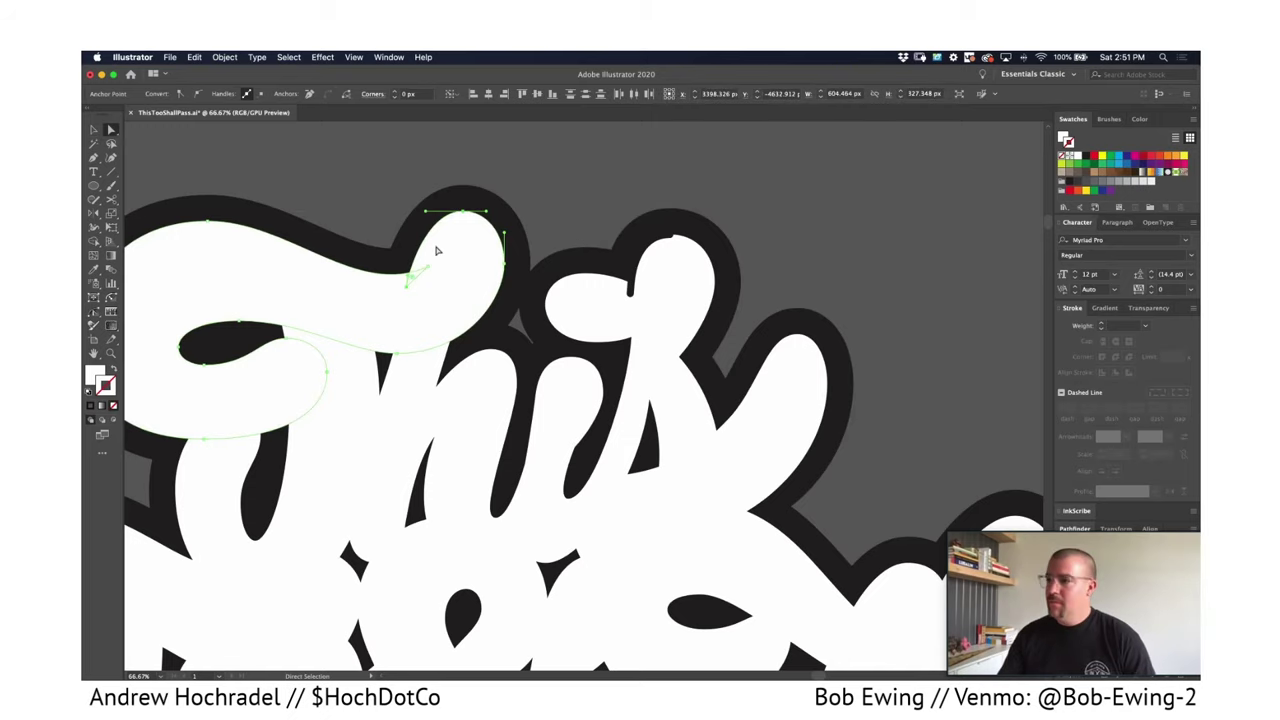
key("super+shift+a")
left_click(427, 234)
key("super+c")
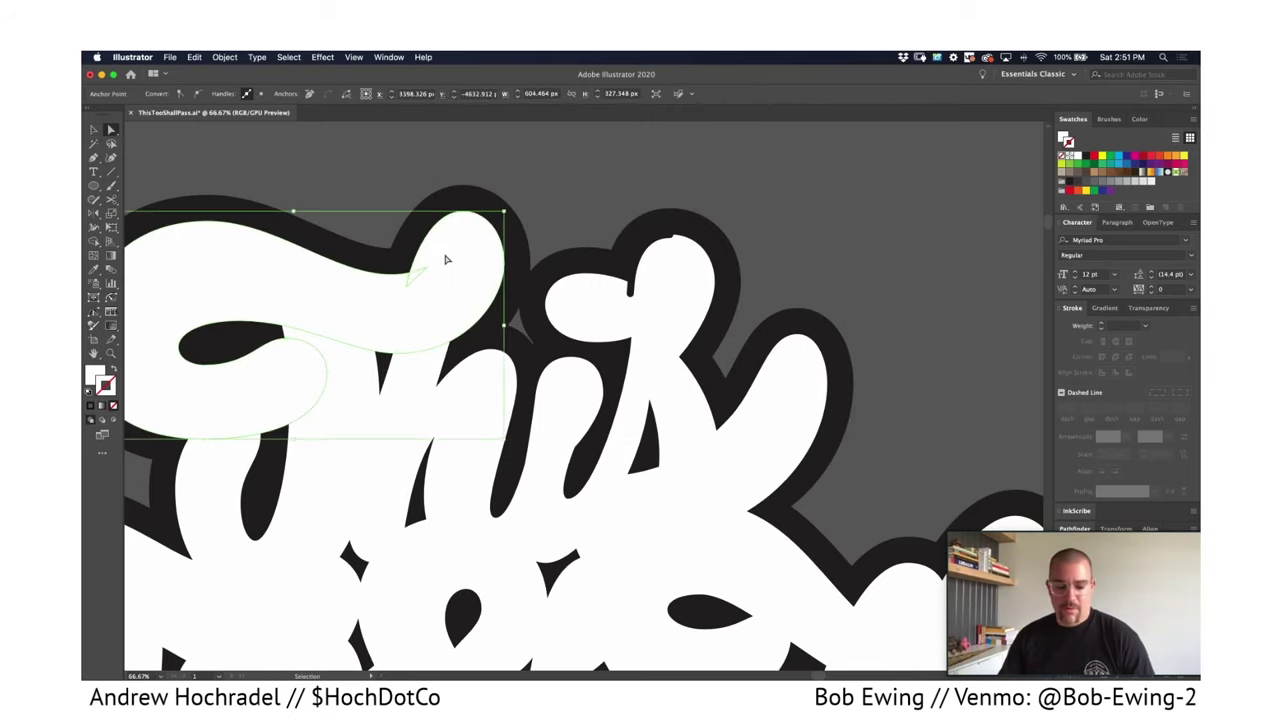
key("super+f")
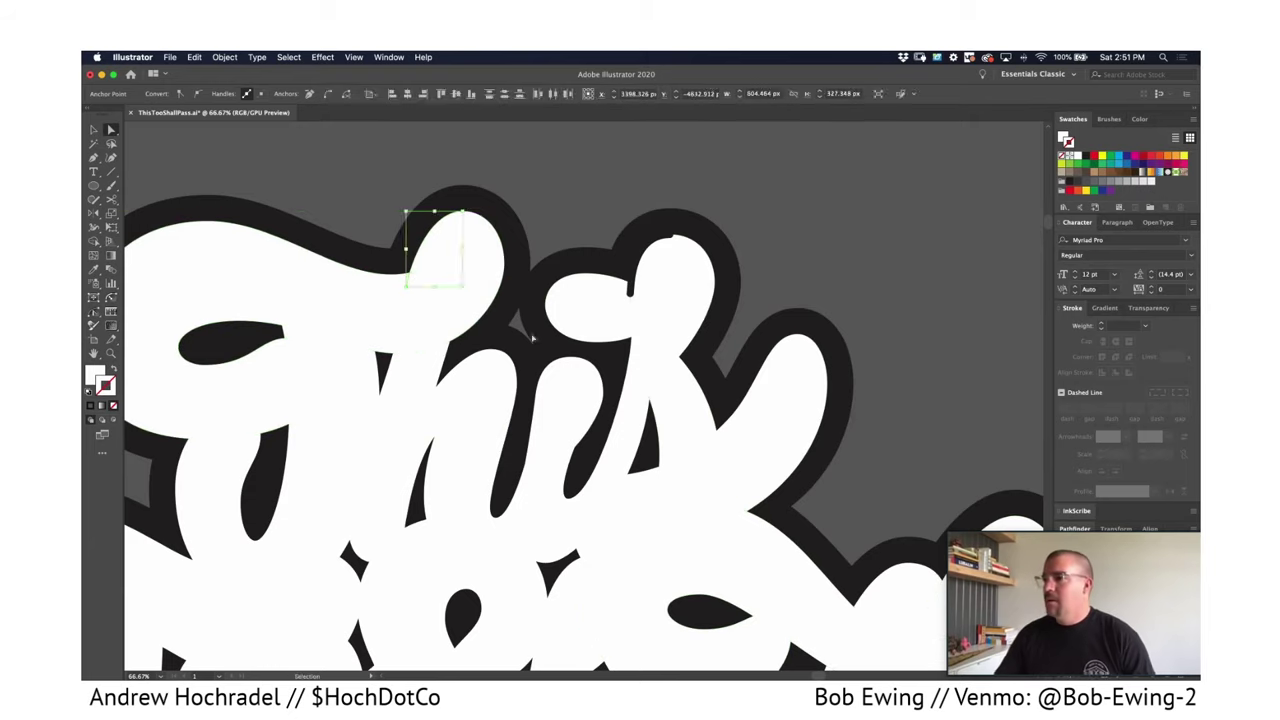
Turn the pasted crossbar segment into an unfilled black 9 pt stroke with round caps and round joins.
left_click(115, 369)
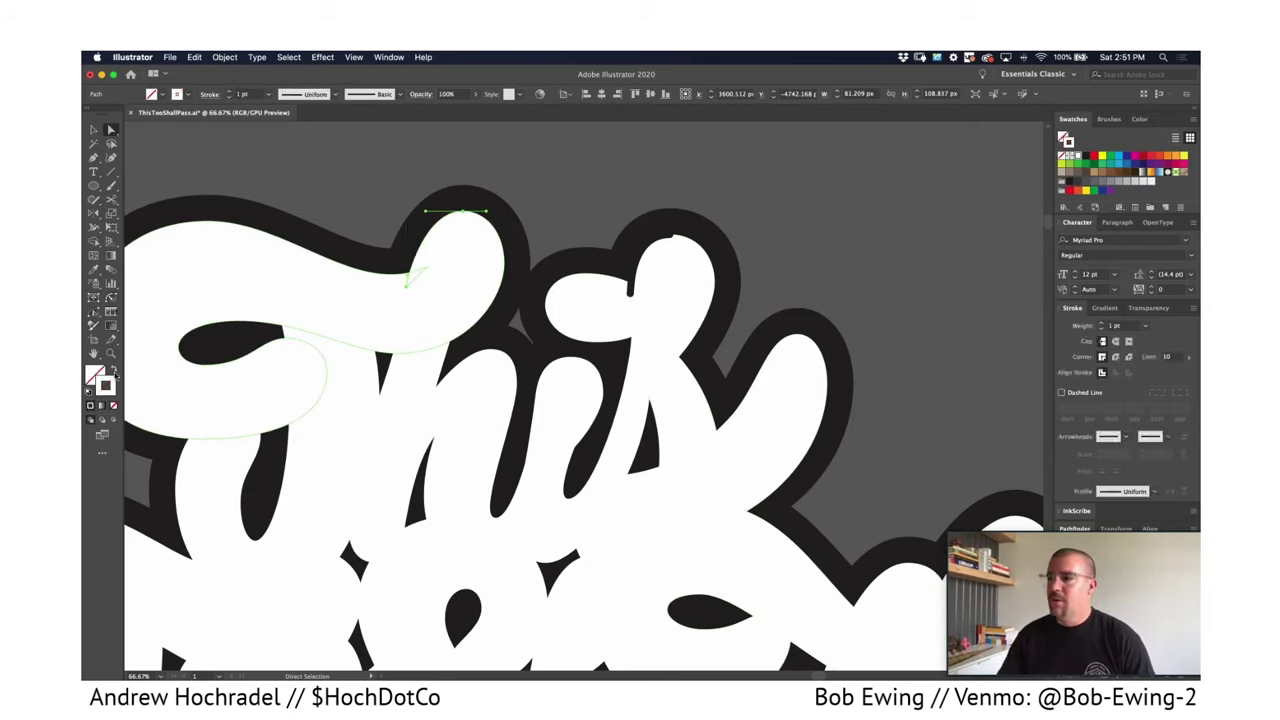
left_click(113, 369)
left_click(115, 369)
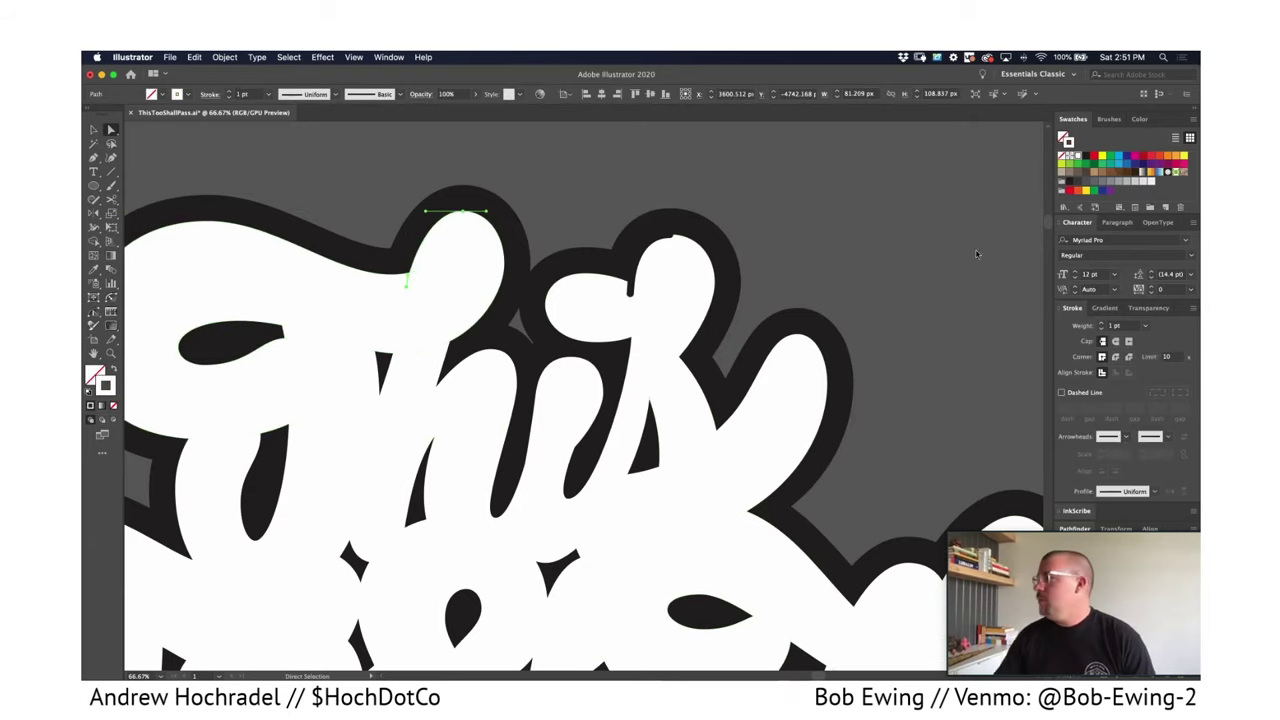
left_click(1084, 157)
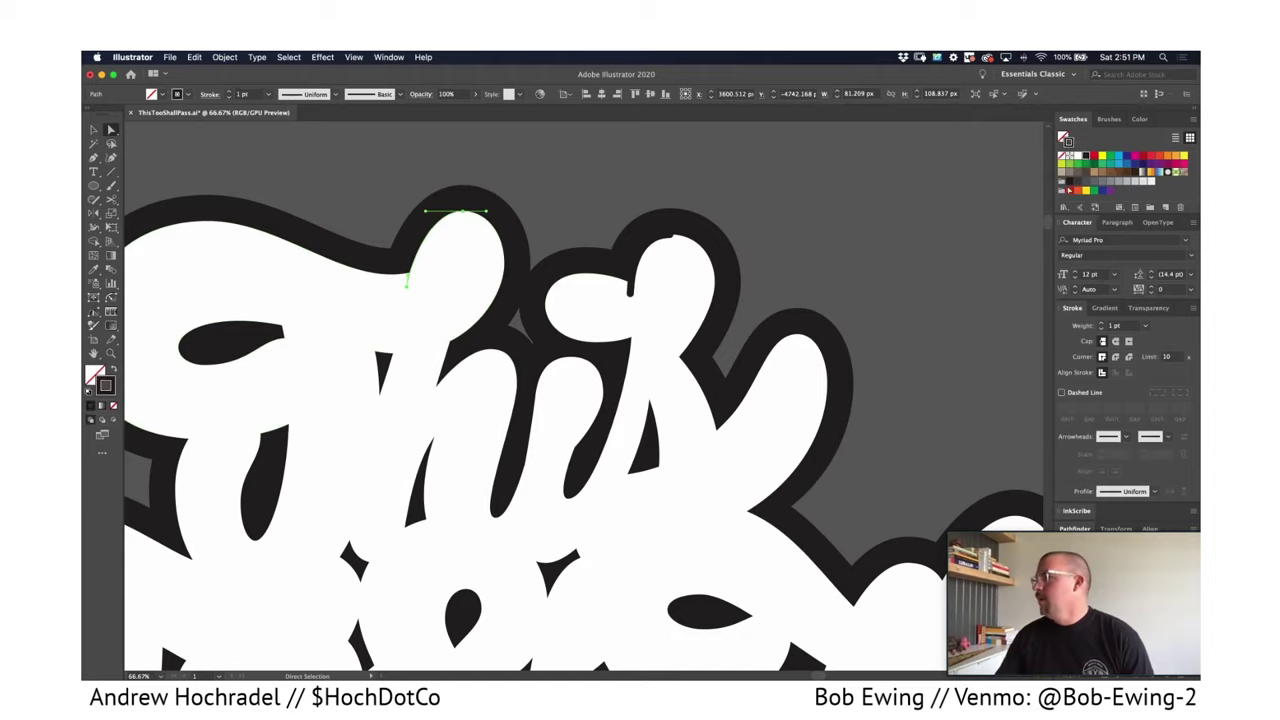
left_click(1115, 356)
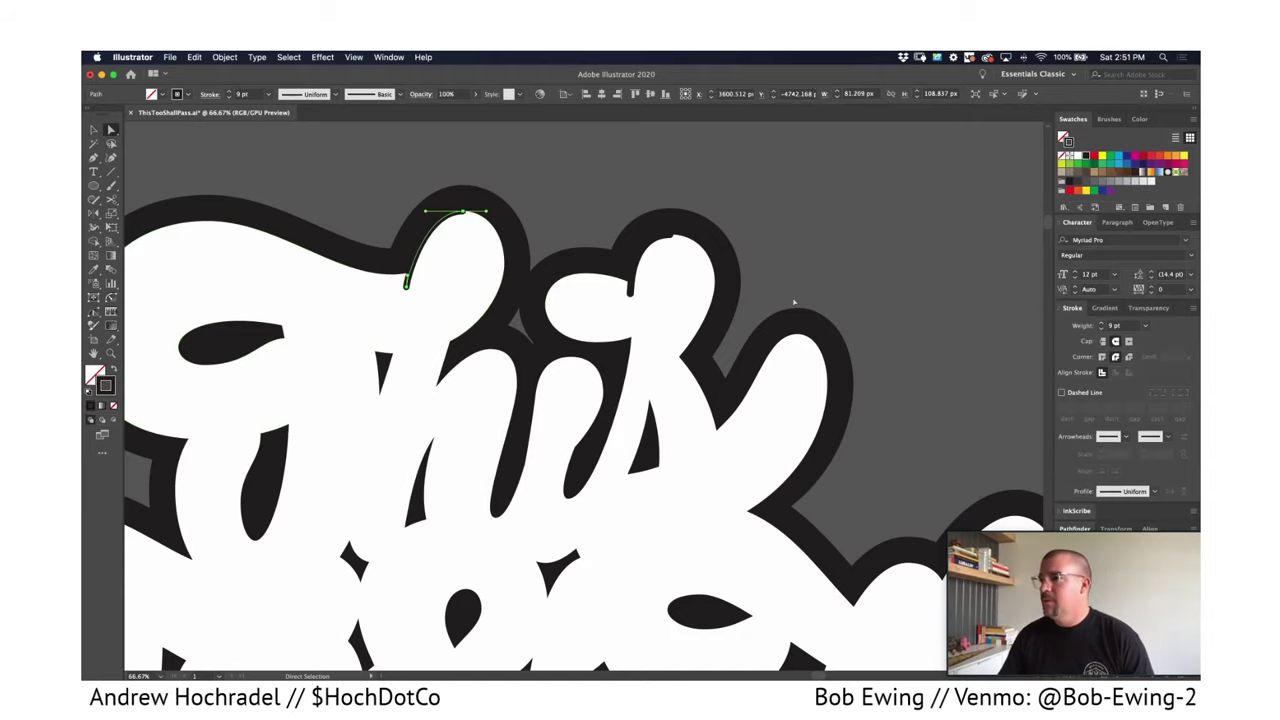
left_click(581, 194)
scroll(500, 277, "left", 3)
scroll(374, 320, "left", 3)
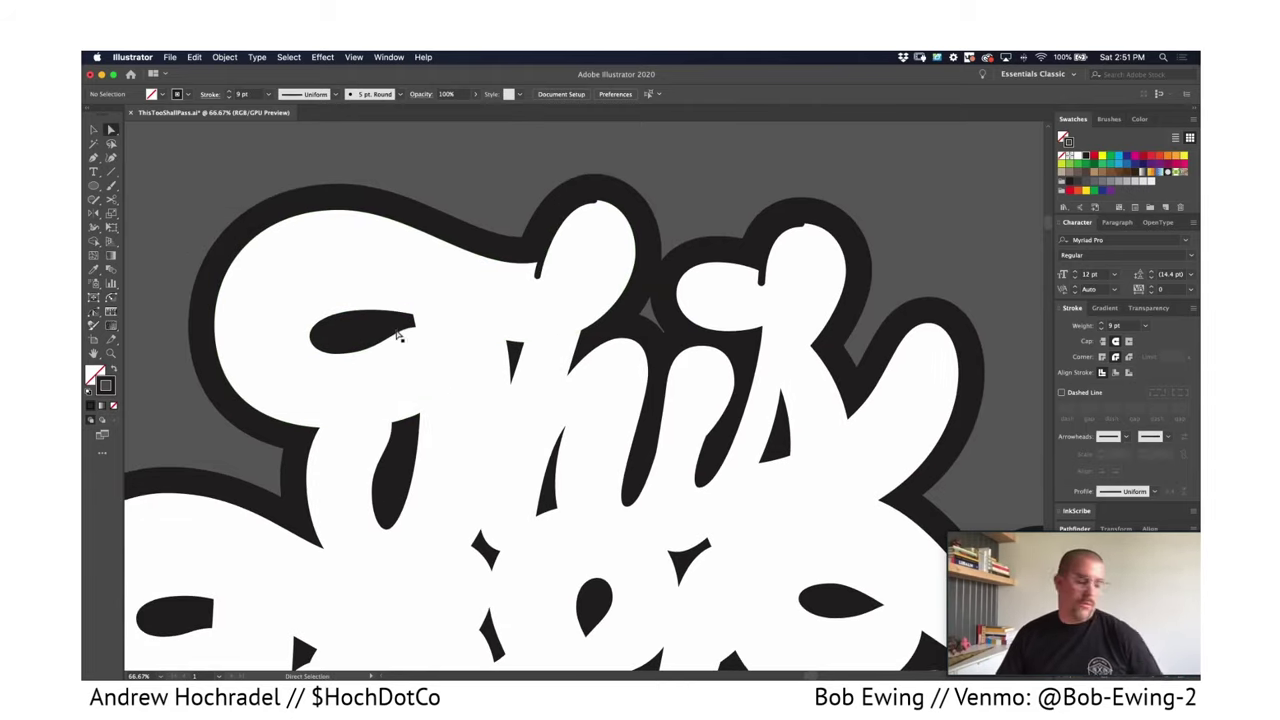
Copy the curved segment of the T's lower hook, paste it in front, and match its style to the 9 pt black detail stroke.
left_click(485, 340)
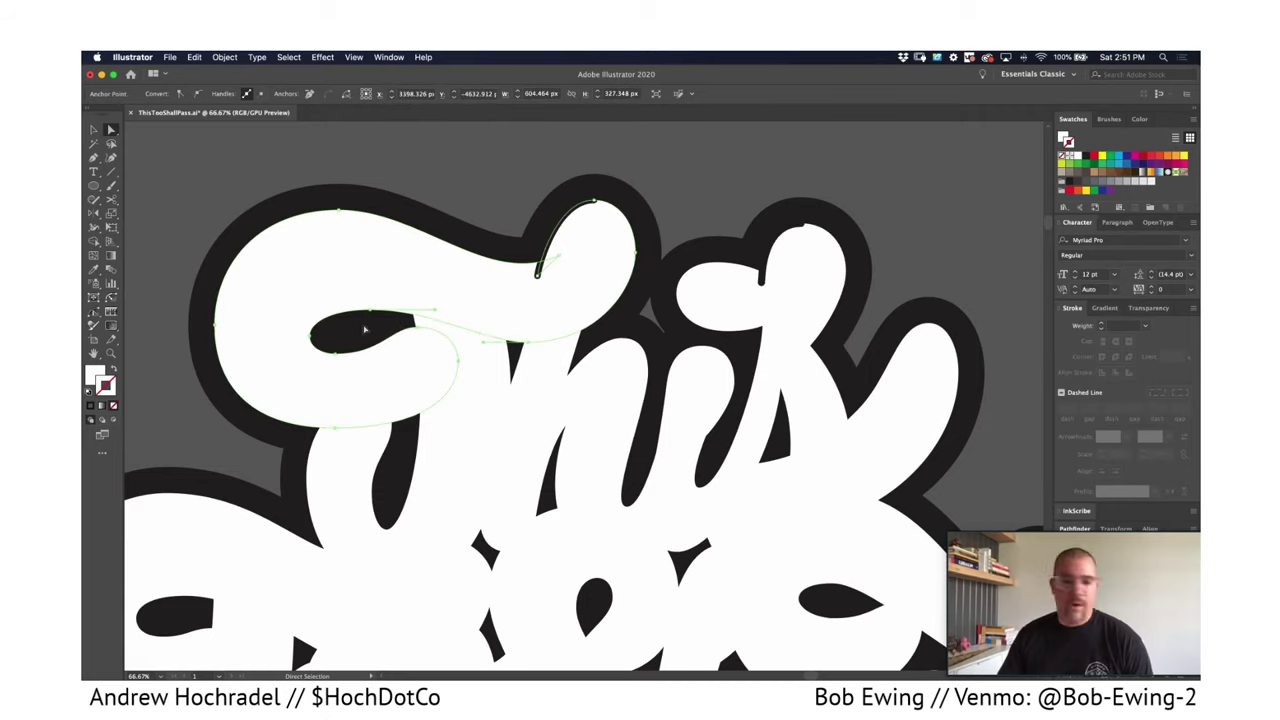
left_click(393, 437)
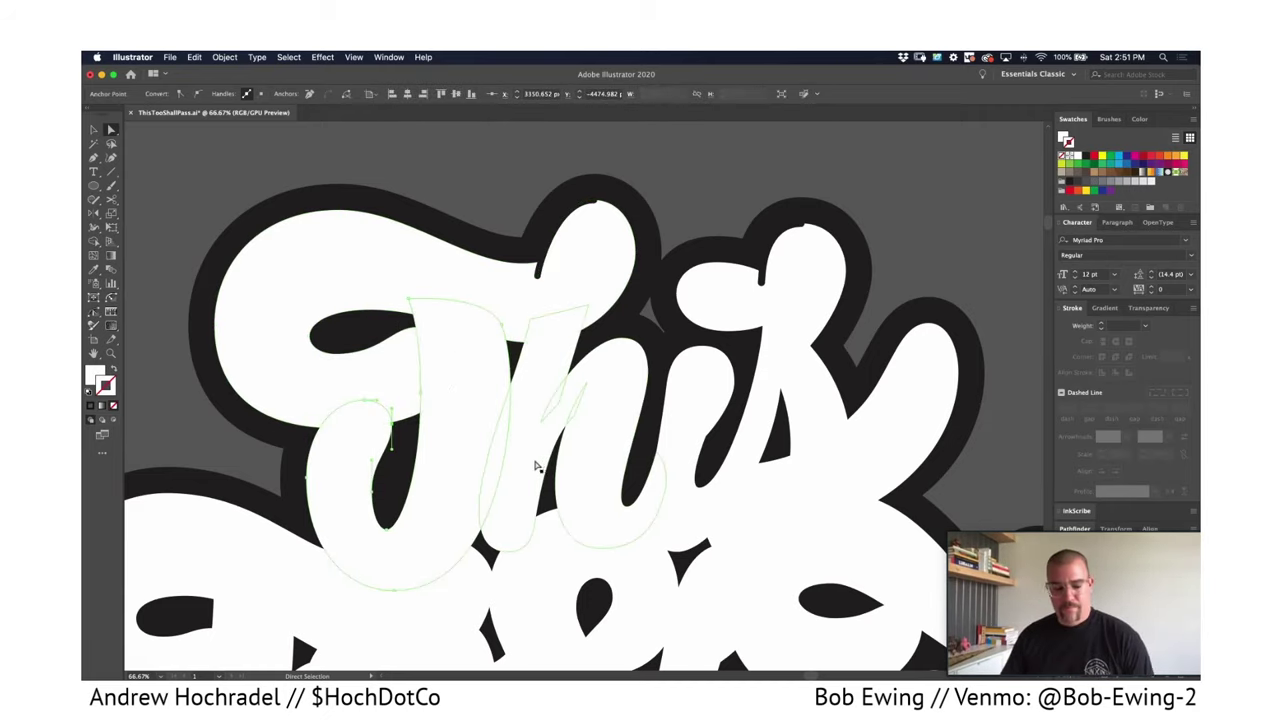
key("super+c")
key("super+f")
key("i")
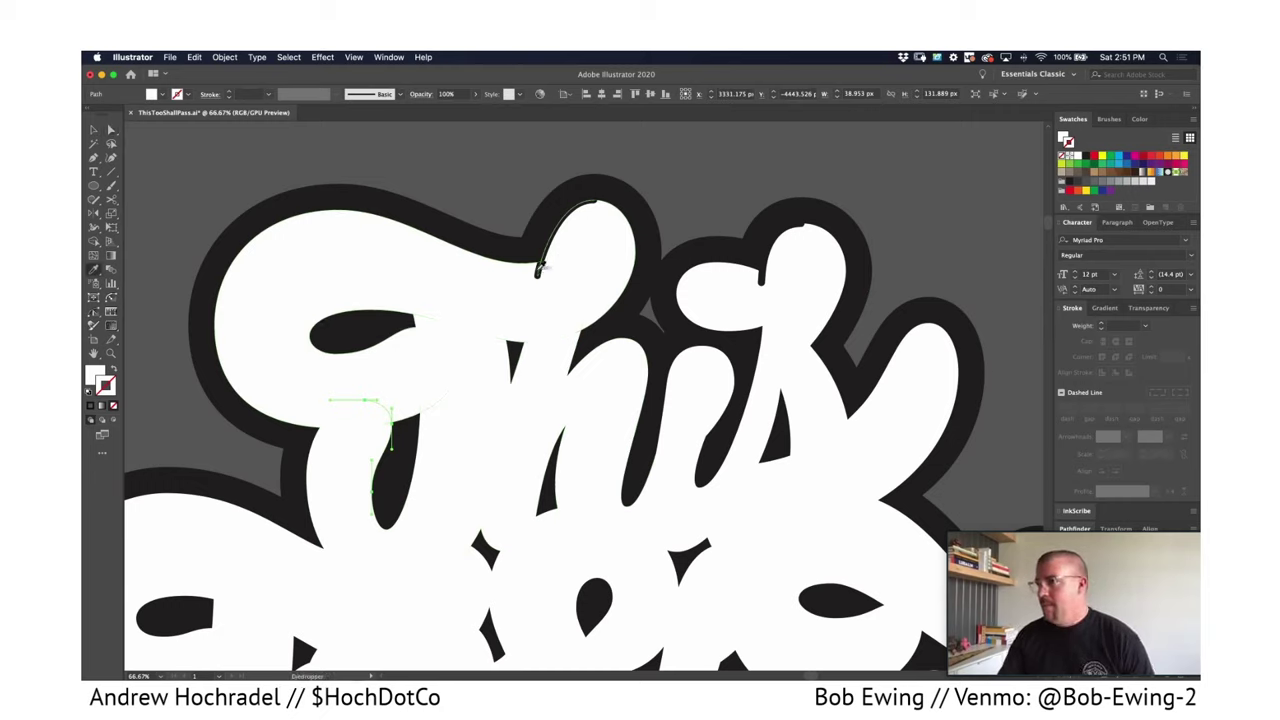
left_click(541, 270)
left_click(391, 424)
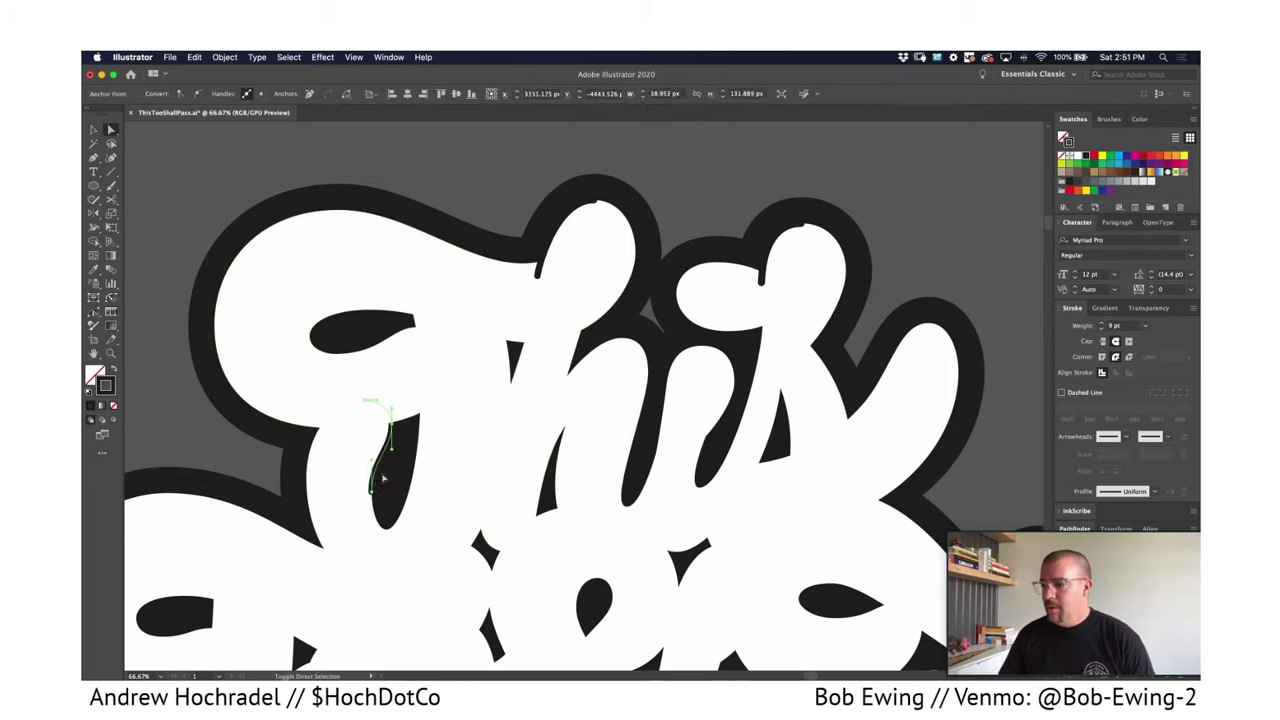
Bring the stroked curve of the T's lower hook in front of the crossbar by pasting it on top, and deselect it.
left_click(372, 492, "shift")
left_click(368, 405)
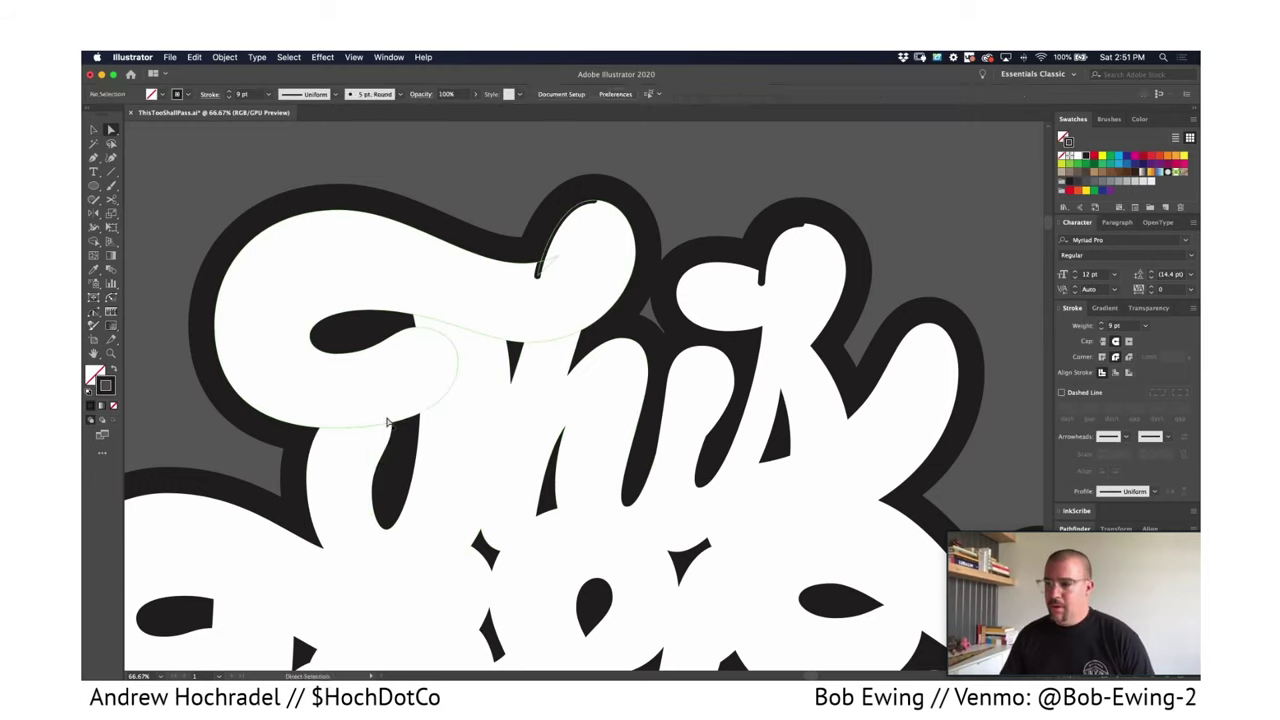
key("super+f")
scroll(420, 457, "right", 3)
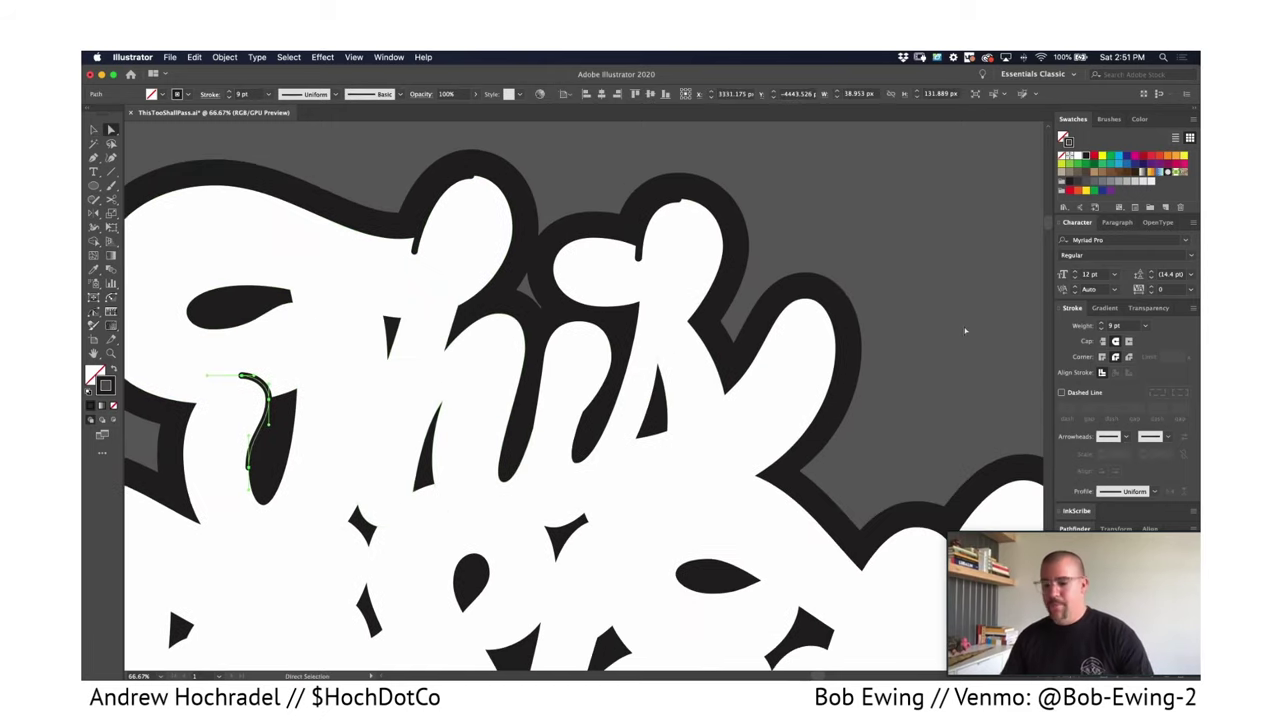
left_click(966, 331)
Find the outlined lettering versions with black overlap lines laid out beside the artboard.
key("super+minus")
key("super+minus")
left_click_drag(734, 540, 589, 451)
left_click_drag(678, 480, 290, 430)
left_click_drag(628, 492, 460, 451)
key("super+0")
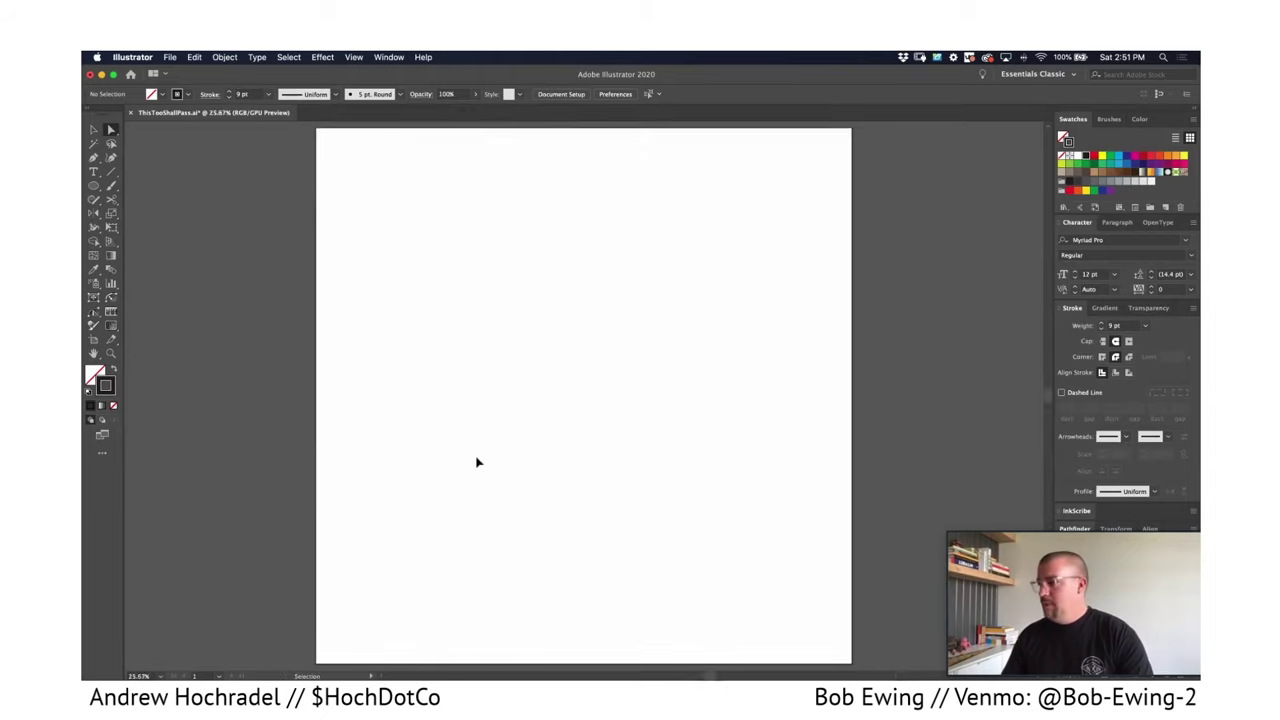
key("super+minus")
key("super+minus")
key("super+minus")
key("super+minus")
left_click_drag(551, 386, 387, 511)
left_click_drag(800, 358, 465, 490)
left_click_drag(386, 362, 513, 479)
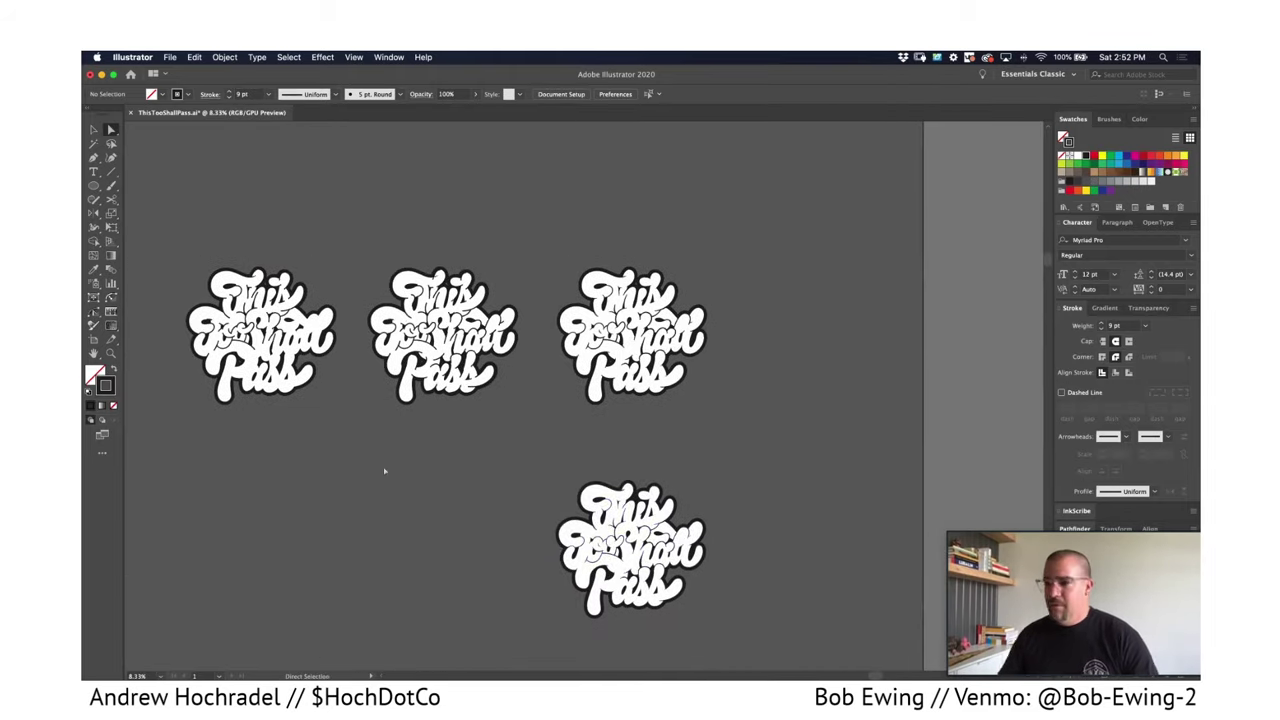
Compare the lettering versions, and examine the overlap lines that separate the letters in "This" and "Too".
key("super+plus")
key("super+plus")
left_click_drag(532, 507, 782, 635)
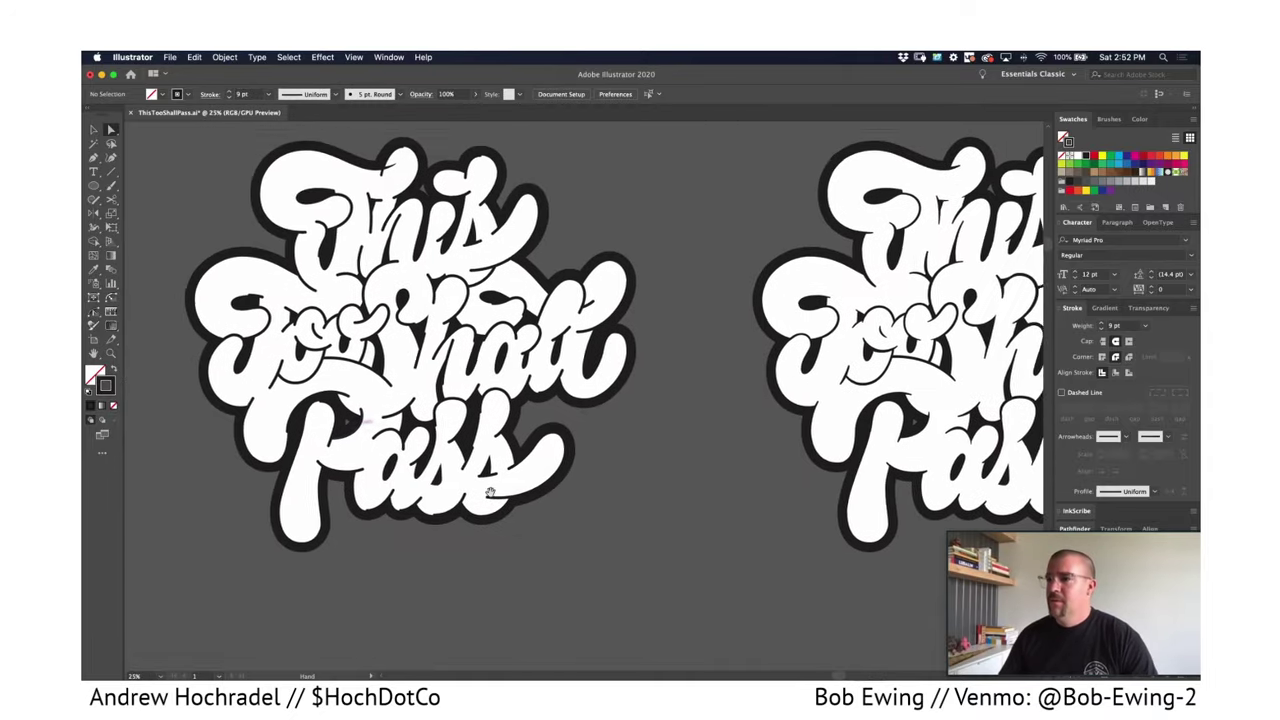
left_click_drag(491, 491, 833, 561)
left_click_drag(419, 289, 629, 271)
key("super+plus")
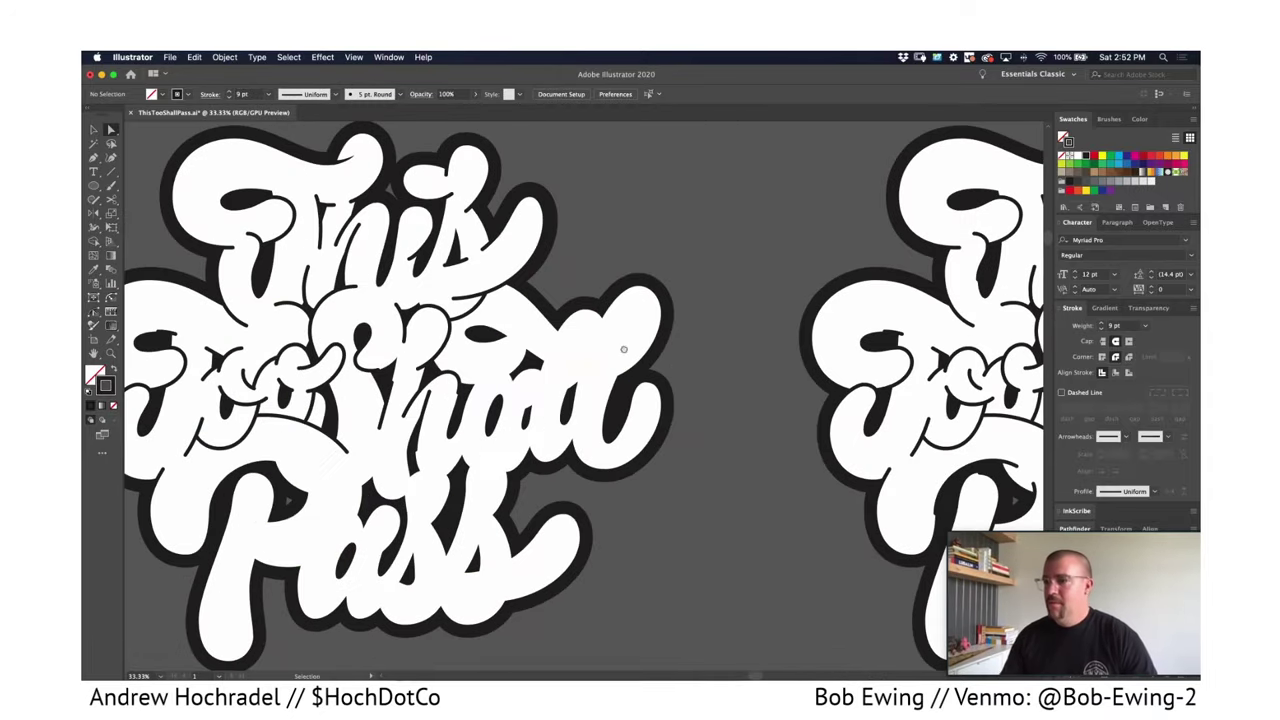
left_click_drag(626, 349, 751, 411)
scroll(233, 257, "down", 2)
scroll(233, 257, "left", 2)
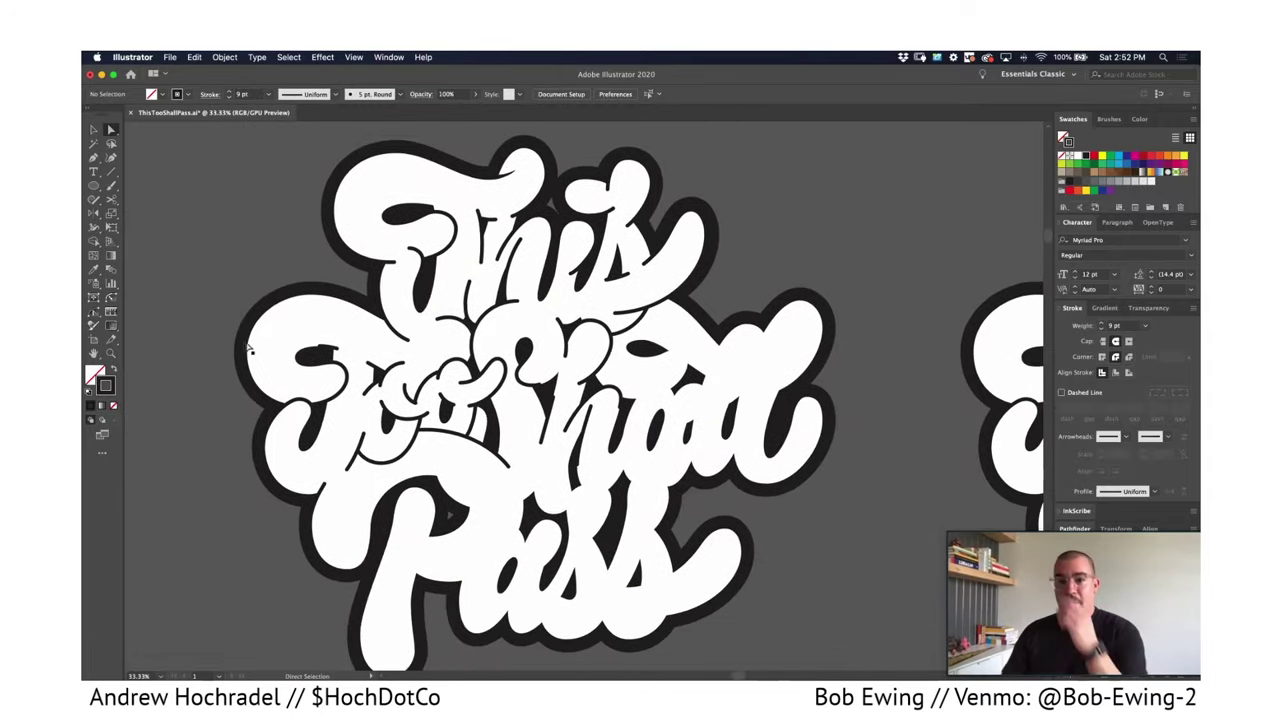
left_click(337, 353)
left_click(226, 420)
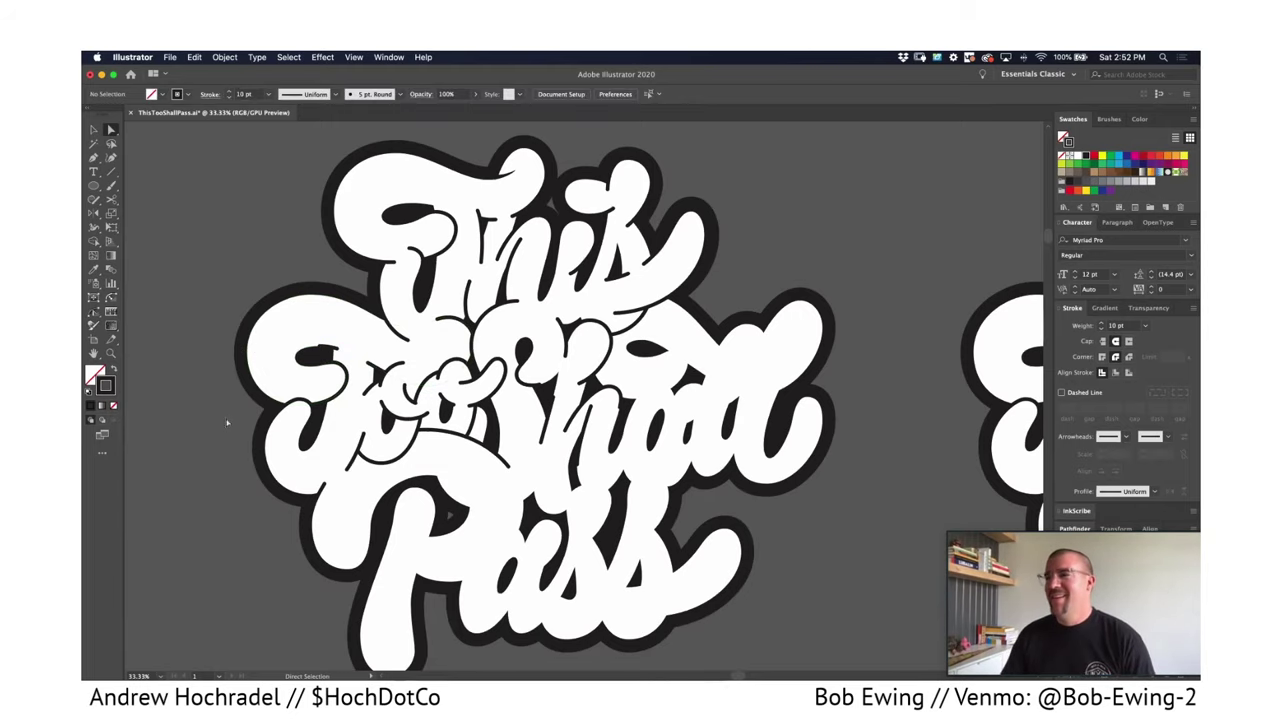
left_click_drag(220, 408, 183, 475)
left_click_drag(251, 386, 251, 455)
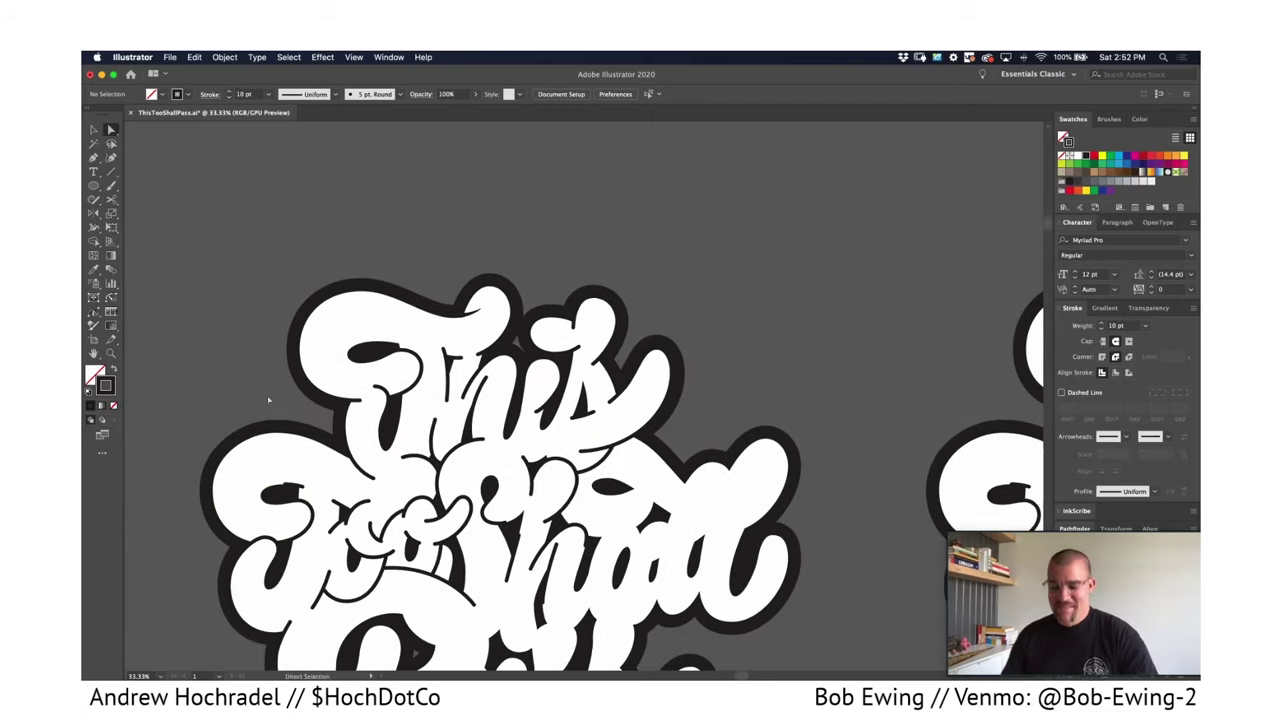
Examine the round-capped overlap strokes and the tapered crossbar line in "This" up close, and compare them with the whole lettering.
key("super+plus")
key("super+plus")
key("super+plus")
left_click_drag(322, 296, 463, 471)
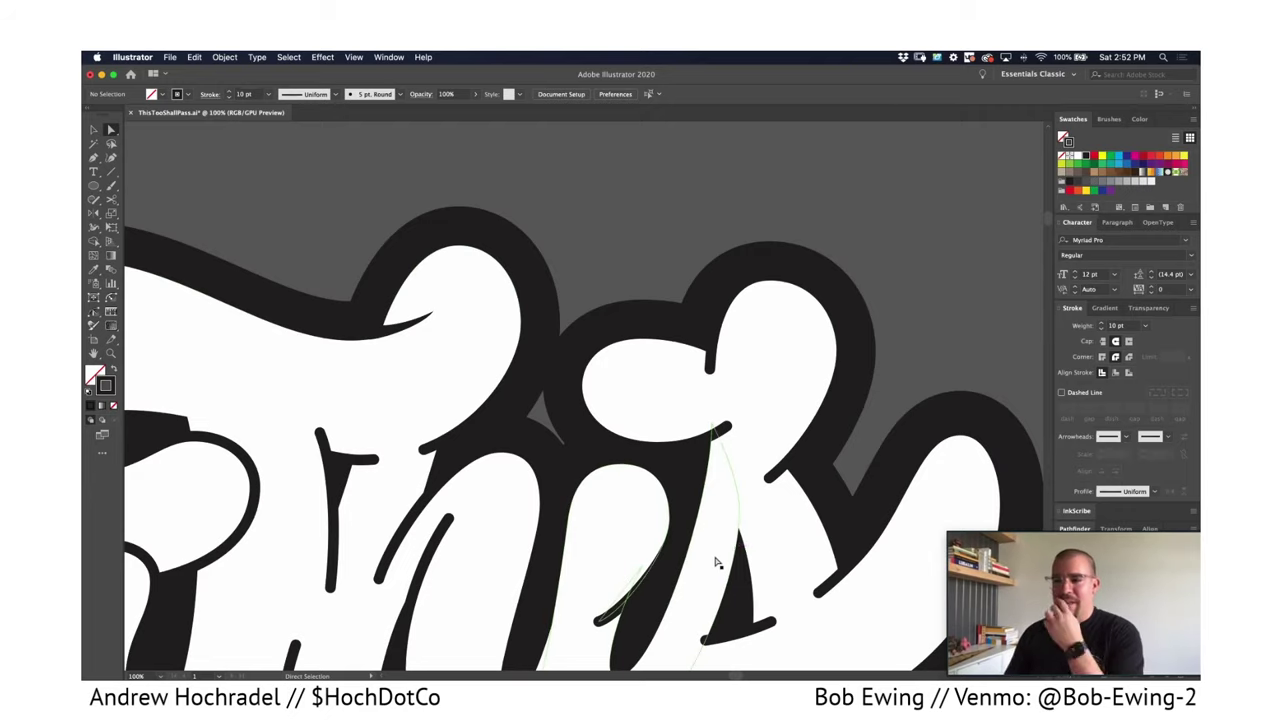
scroll(920, 560, "down", 2)
scroll(920, 560, "up", 2)
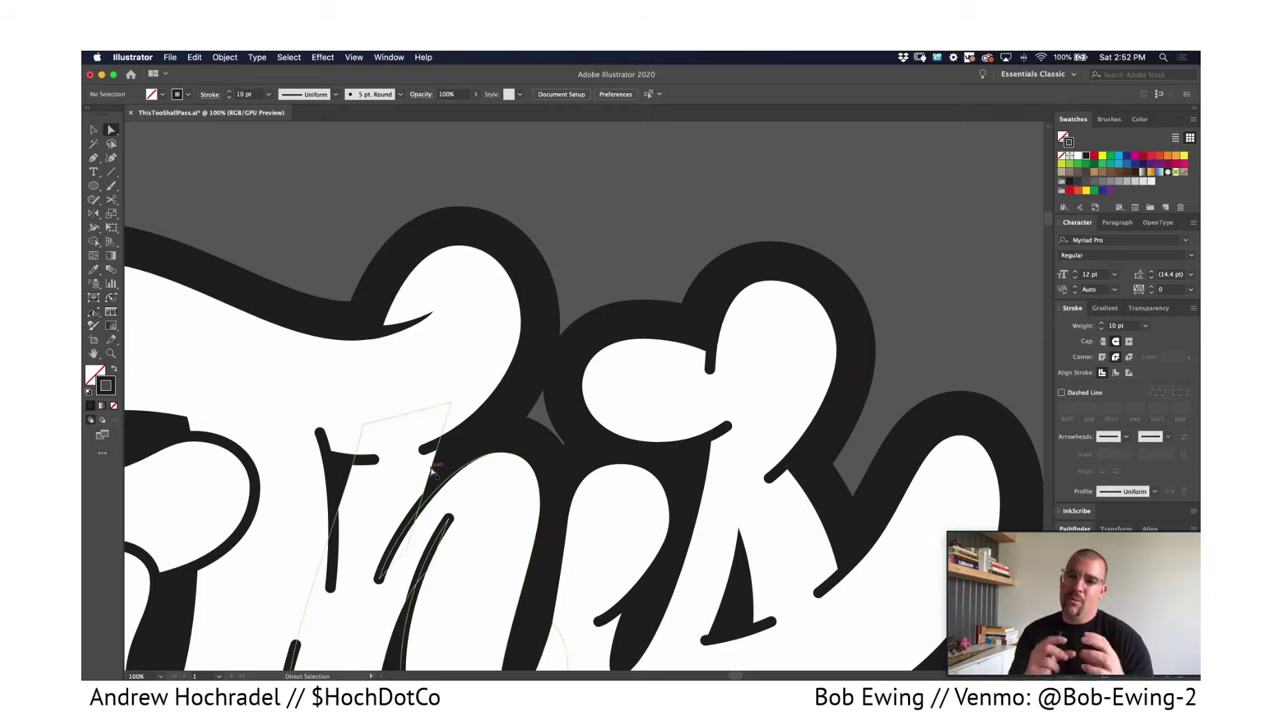
left_click_drag(472, 332, 571, 298)
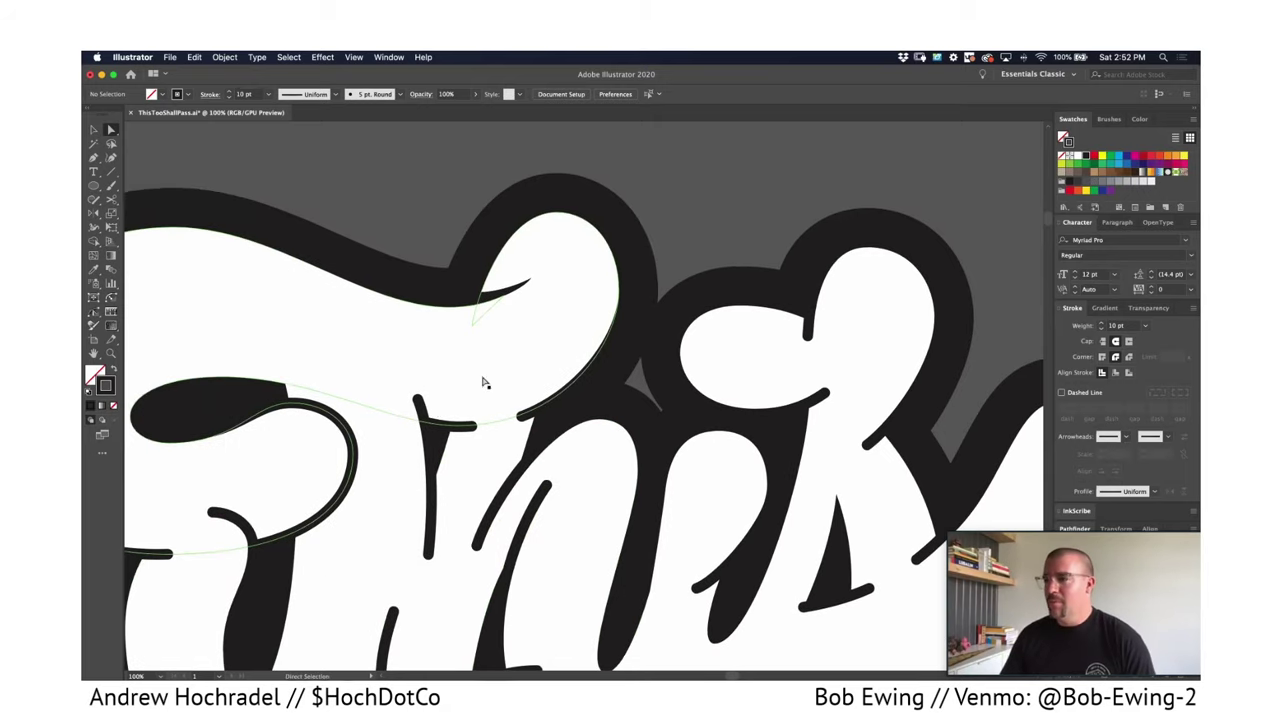
left_click_drag(450, 409, 606, 304)
left_click_drag(380, 432, 465, 258)
left_click_drag(449, 434, 497, 324)
left_click_drag(348, 501, 180, 668)
left_click_drag(462, 404, 337, 409)
key("super+minus")
key("super+minus")
left_click_drag(670, 499, 609, 324)
key("super+minus")
left_click_drag(872, 218, 840, 188)
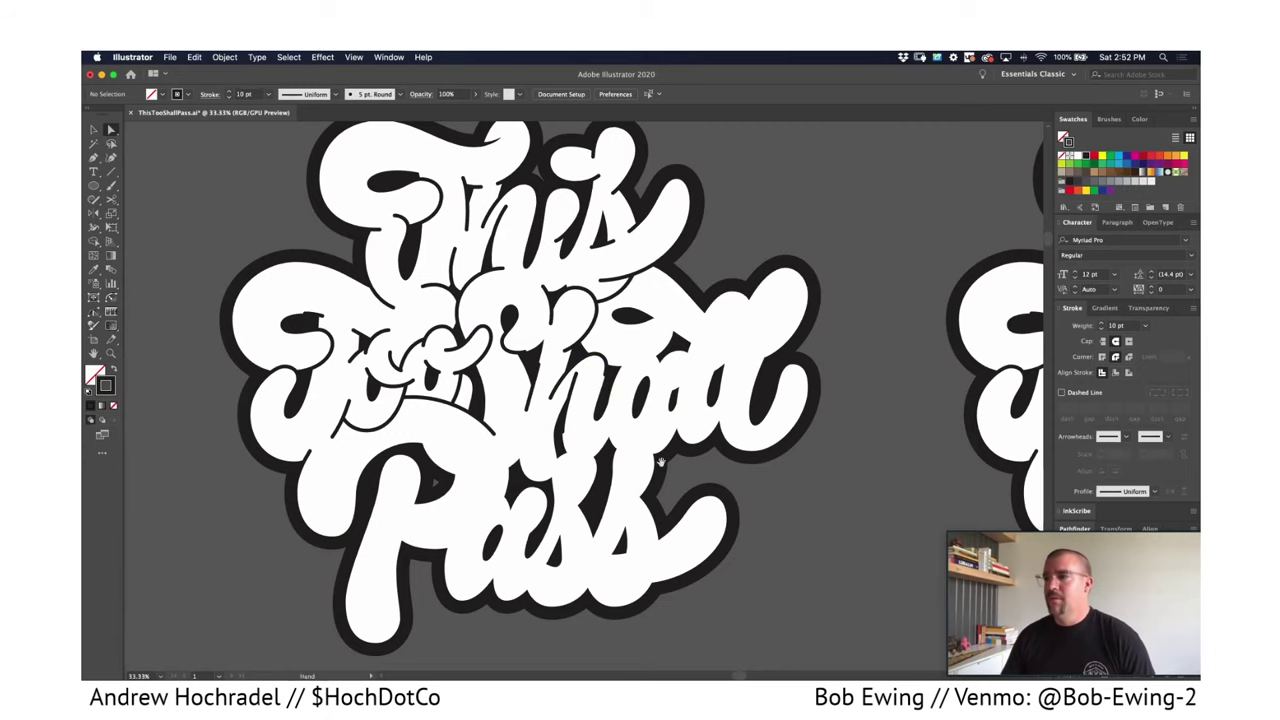
scroll(660, 462, "right", 3)
scroll(660, 462, "up", 1)
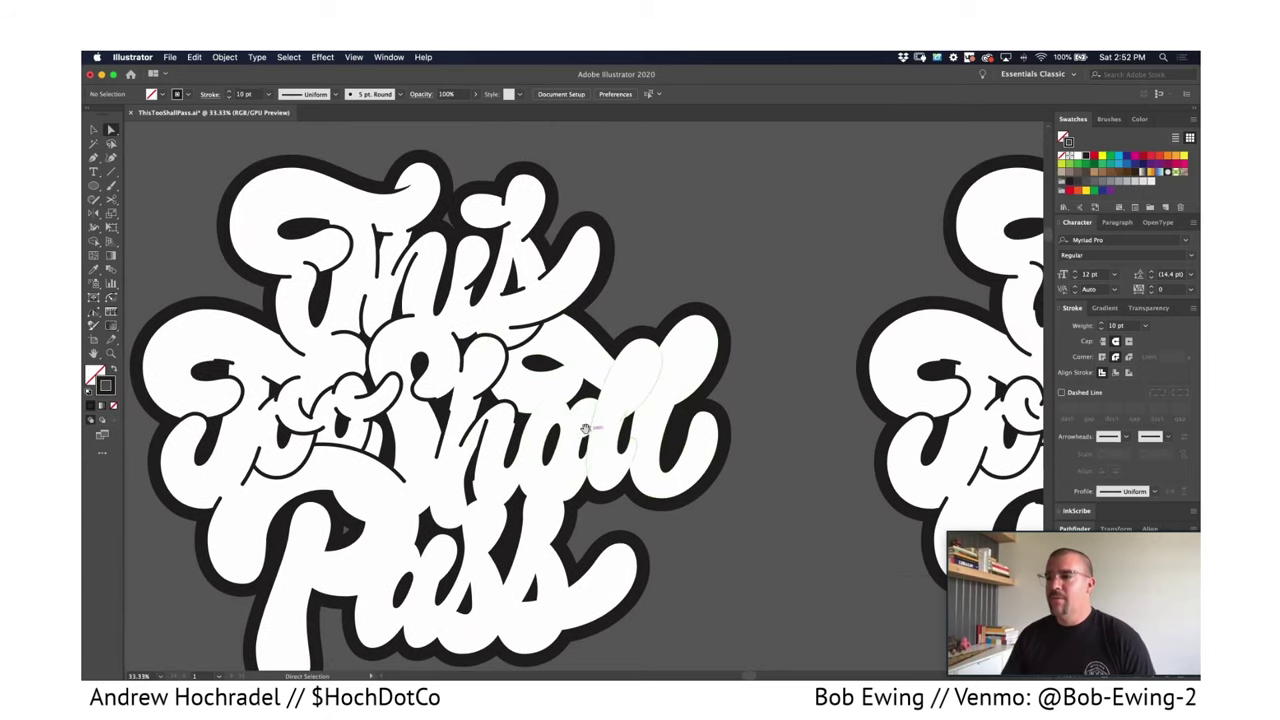
Select the short overlap stroke between the S and the h's ascender in "Shall" on the lettering version with round-capped lines.
scroll(586, 428, "right", 10)
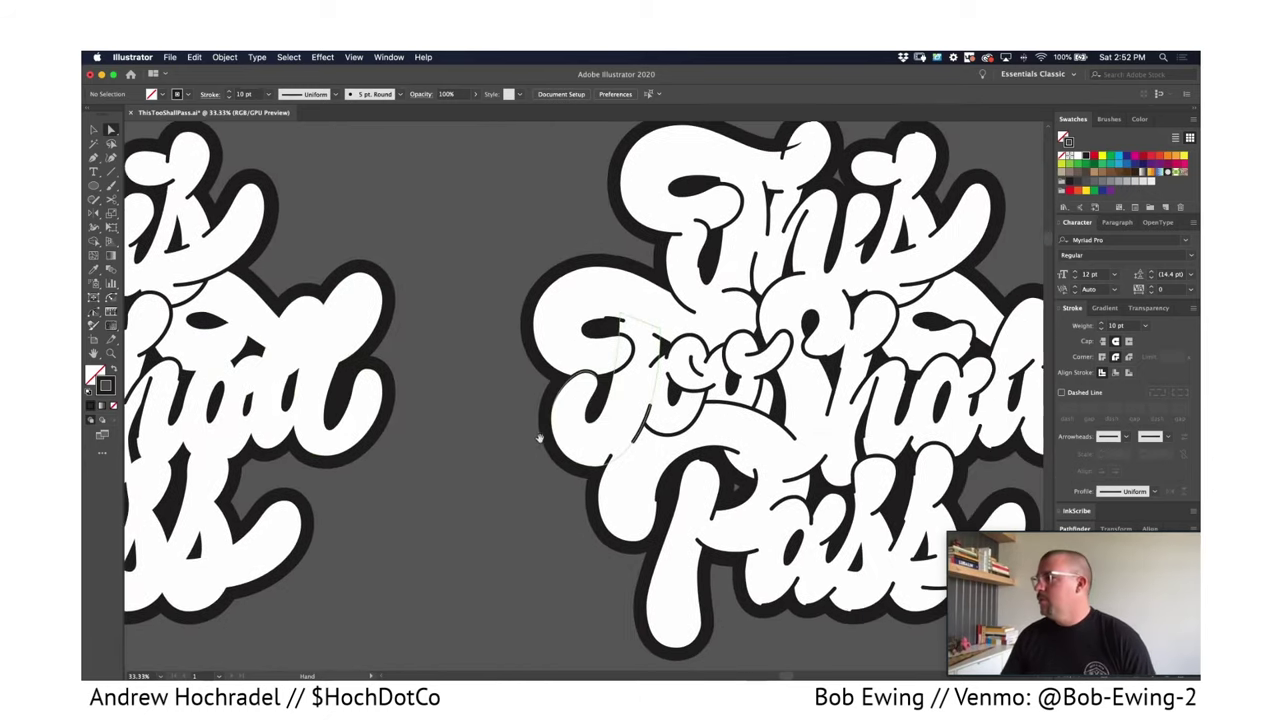
scroll(539, 438, "right", 9)
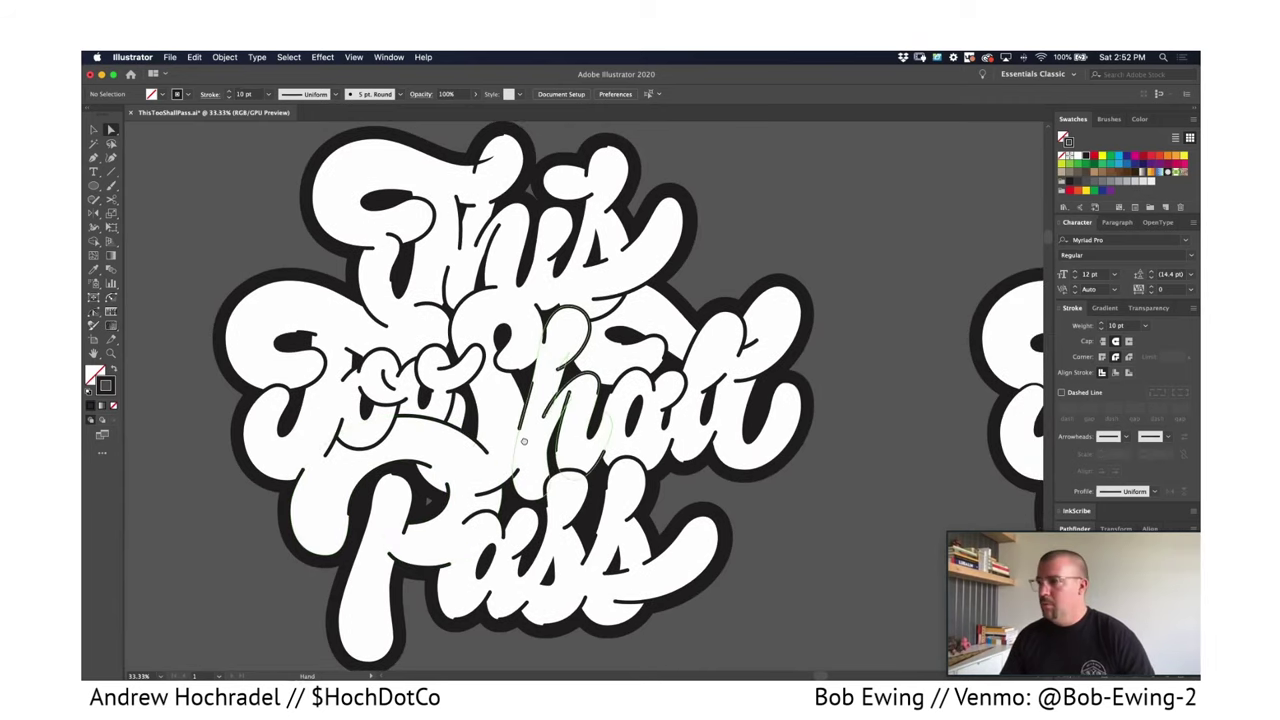
scroll(523, 441, "left", 1)
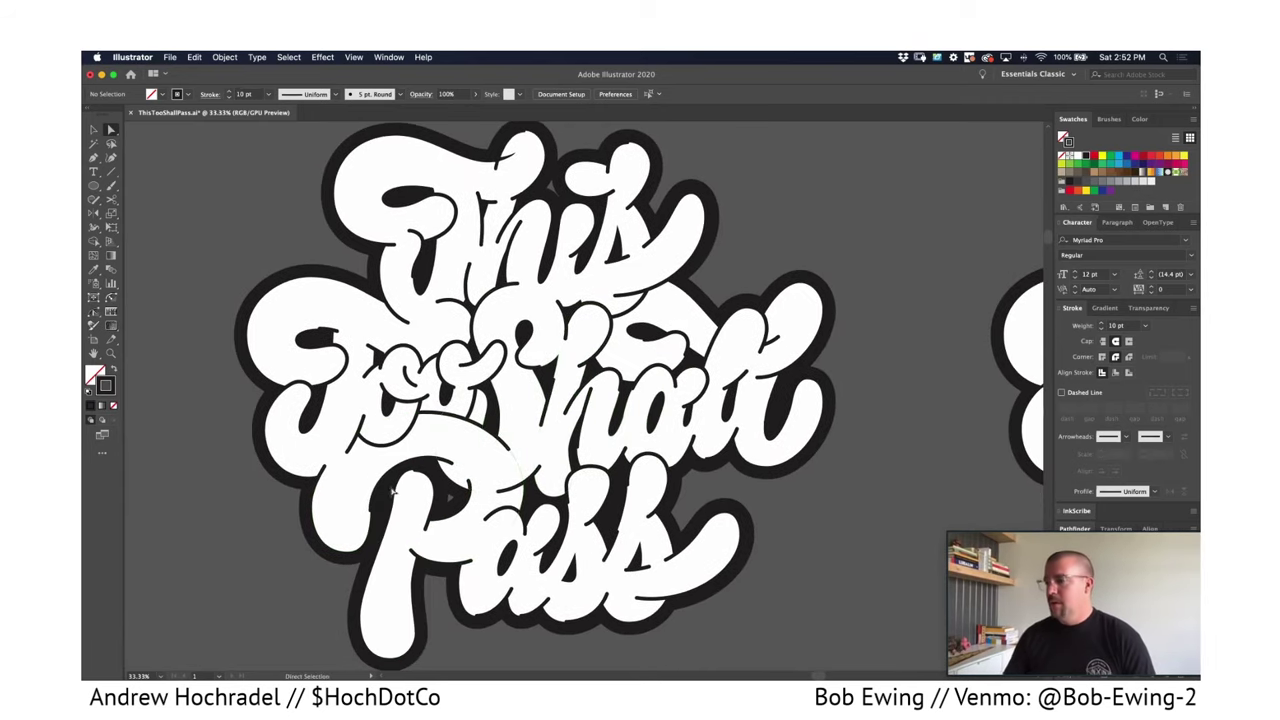
key("super+1")
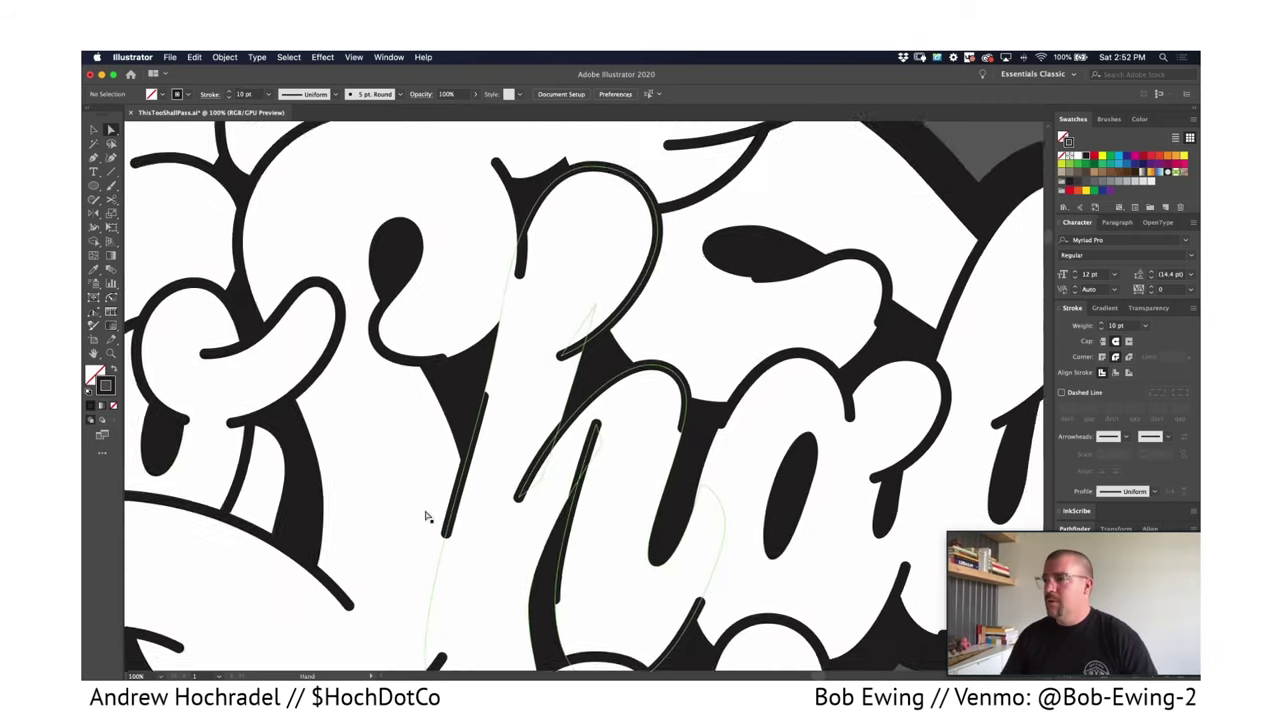
left_click(432, 298)
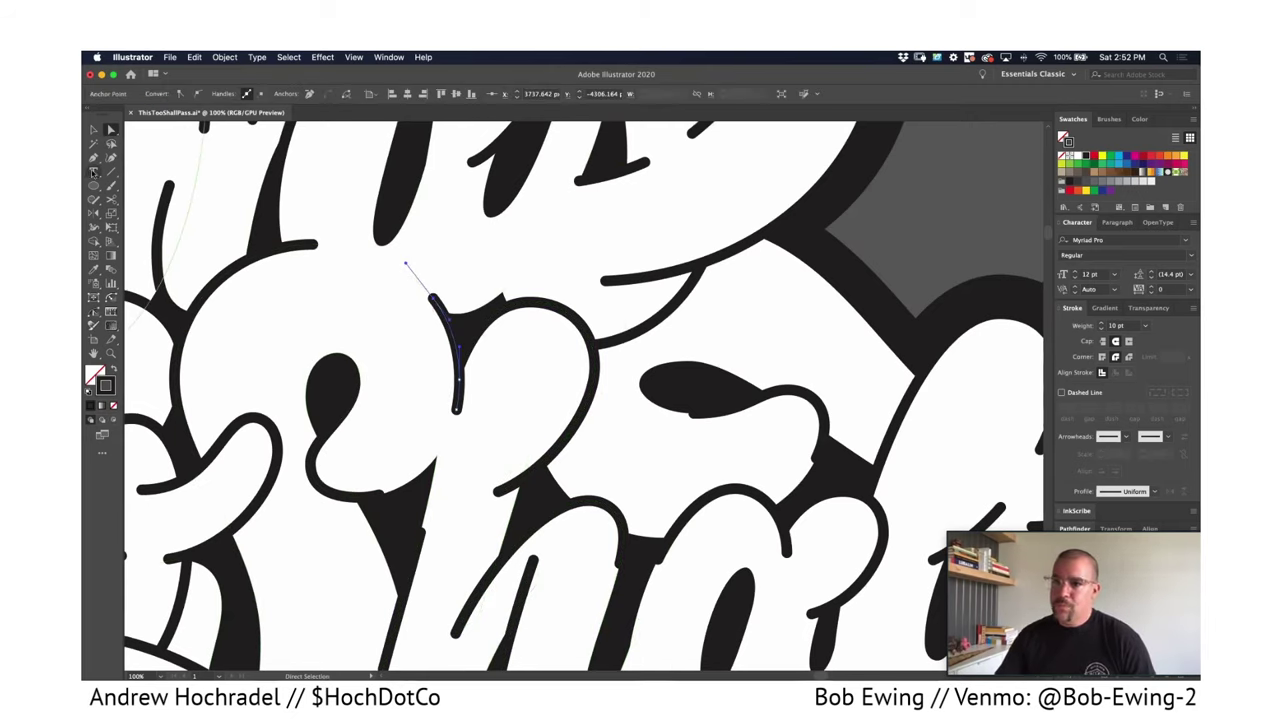
Try to close the short stroke between the S and h into a filled black sliver with the Pen tool.
key("p")
left_click(432, 300)
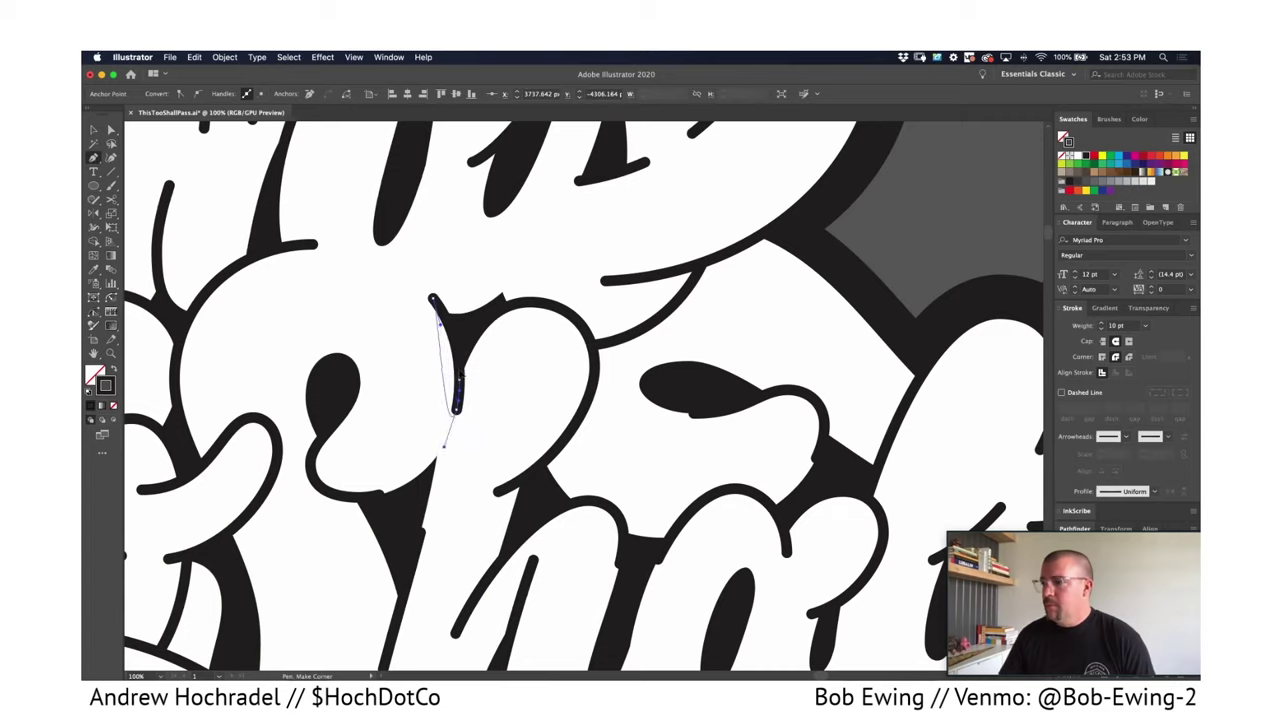
left_click_drag(455, 436, 460, 436)
key("a")
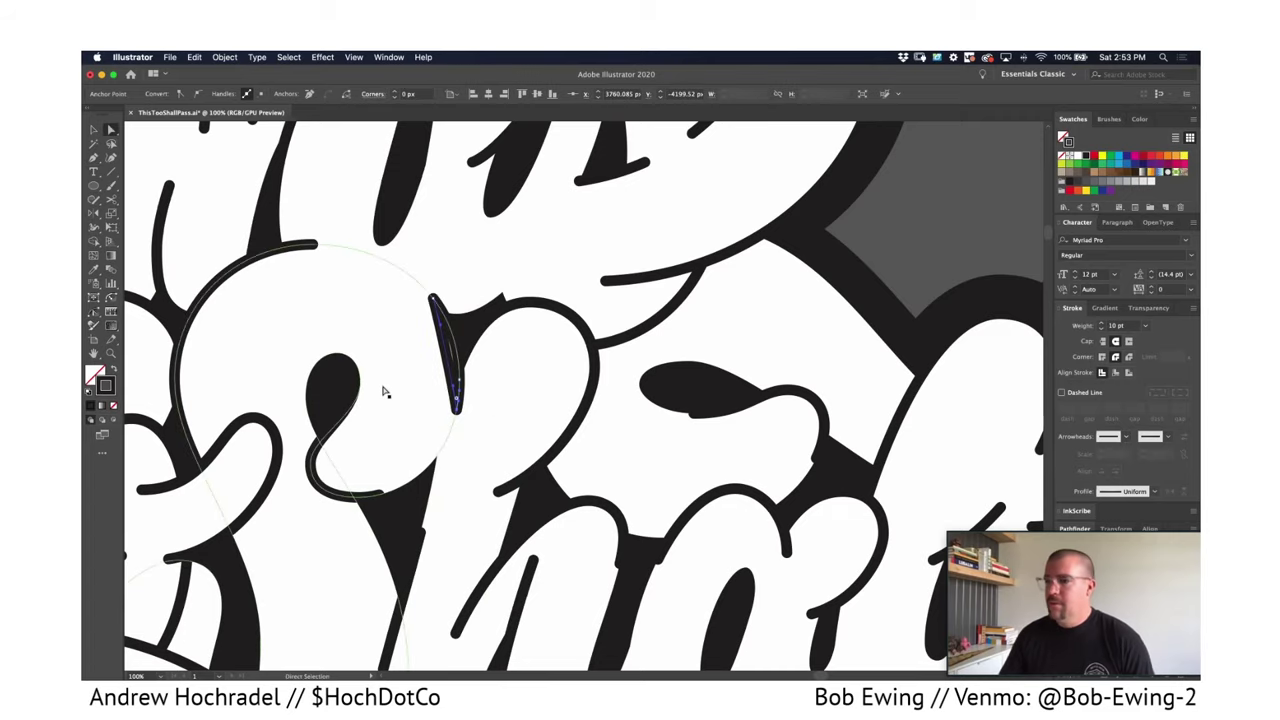
left_click(115, 370)
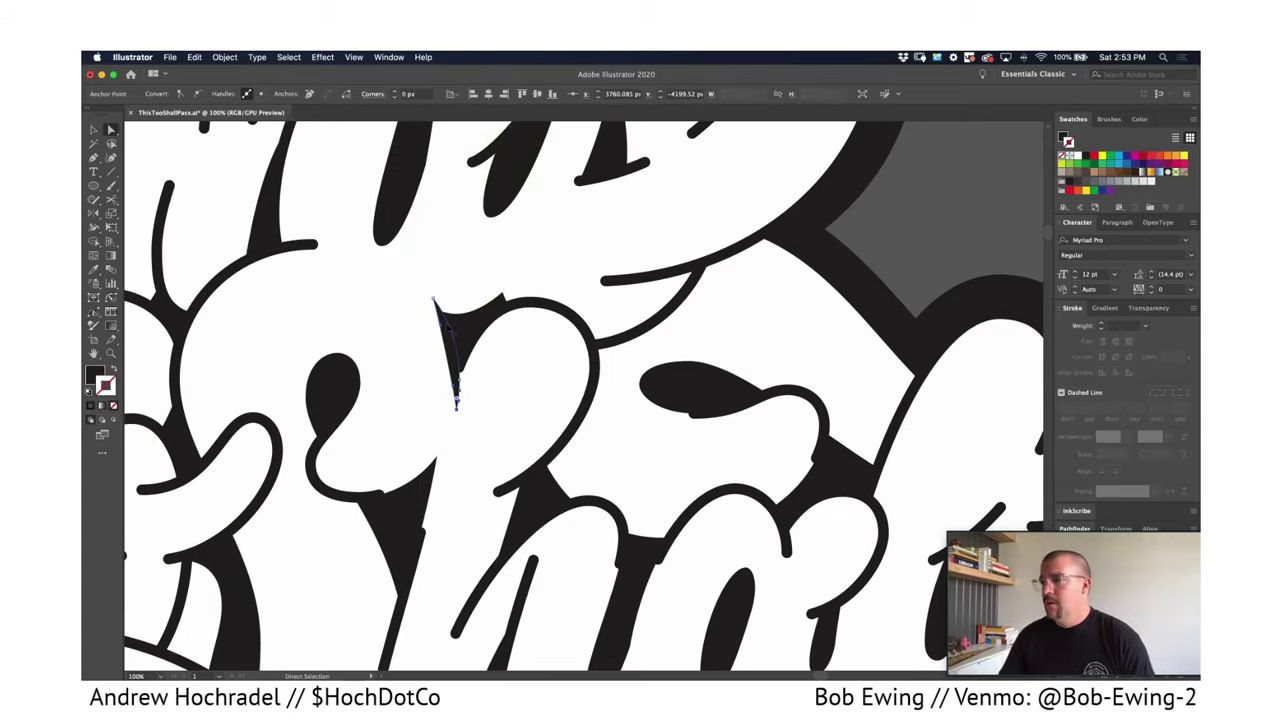
left_click(393, 464)
left_click(458, 394)
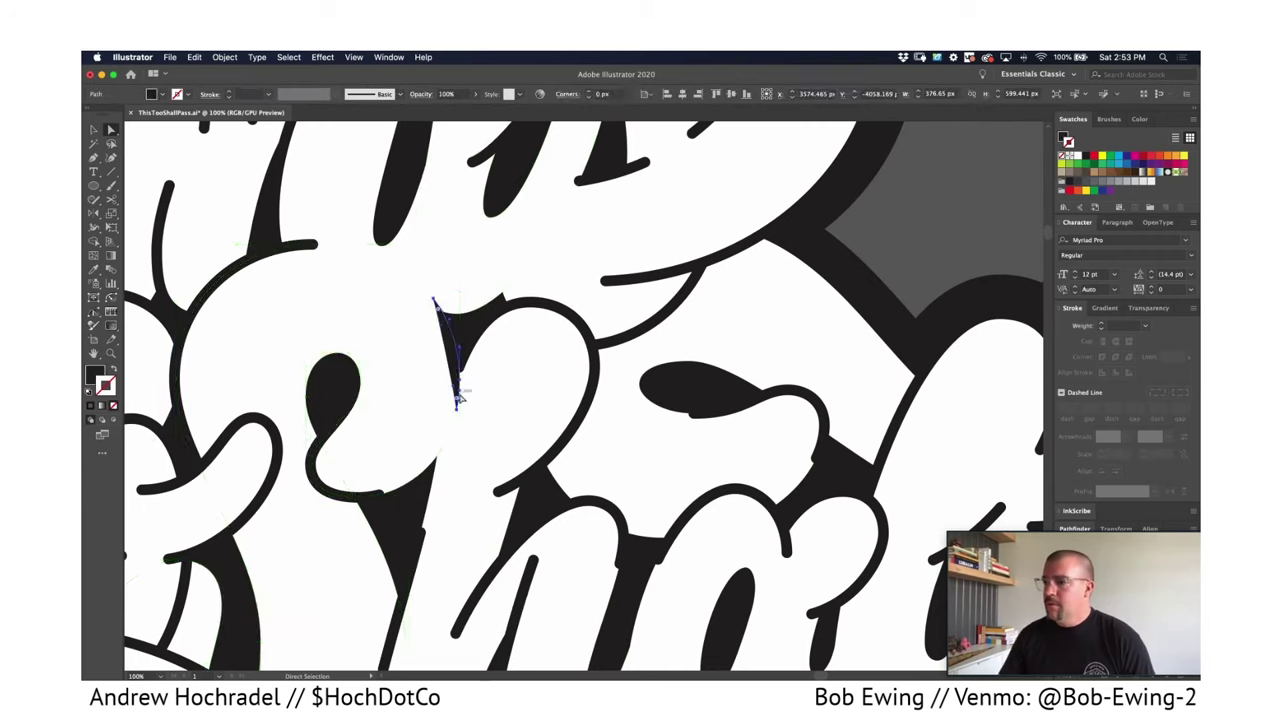
key("super+z")
key("super+z")
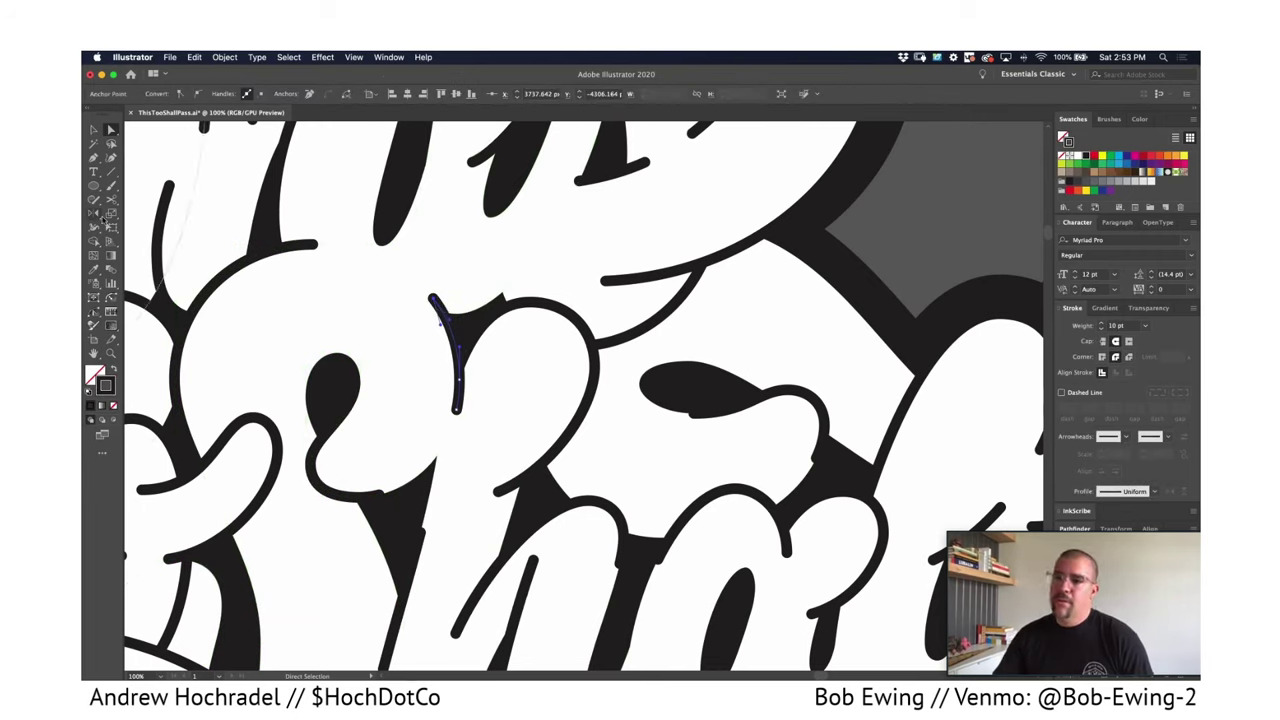
Close the short stroke into a tapered crescent with a curved Pen segment, and give it a black fill without a stroke.
left_click(94, 157)
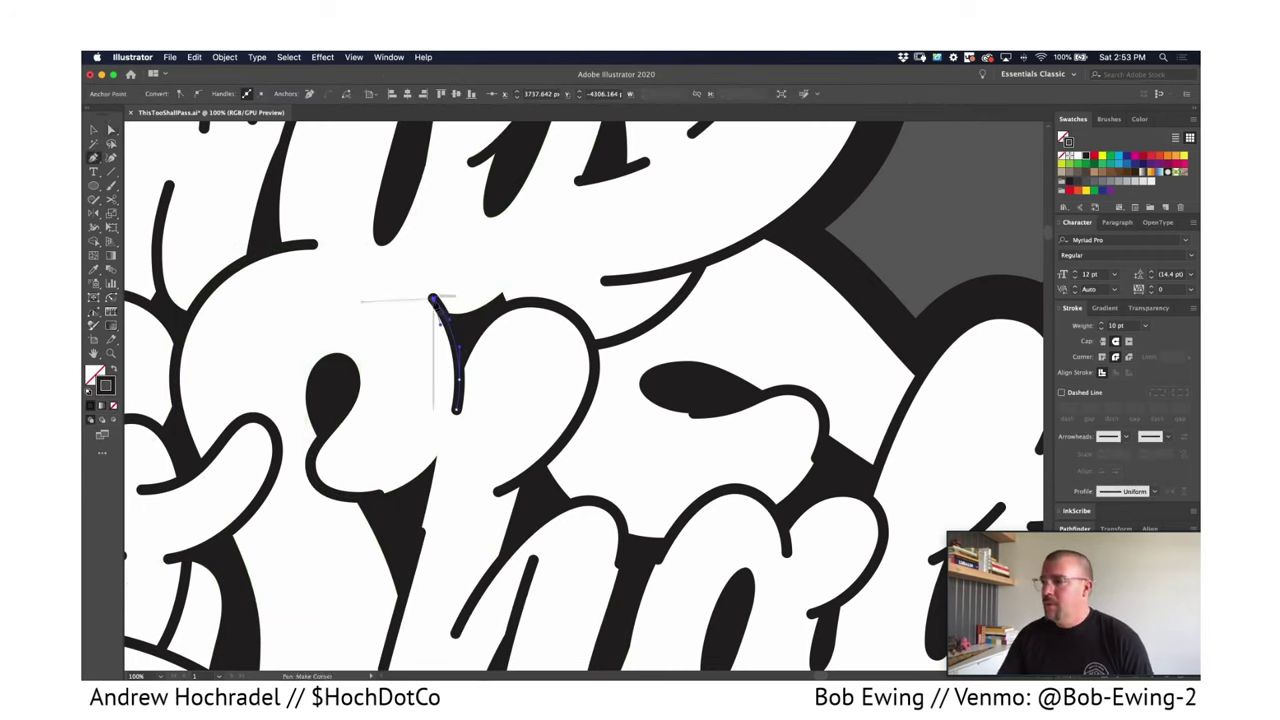
left_click_drag(457, 409, 443, 456)
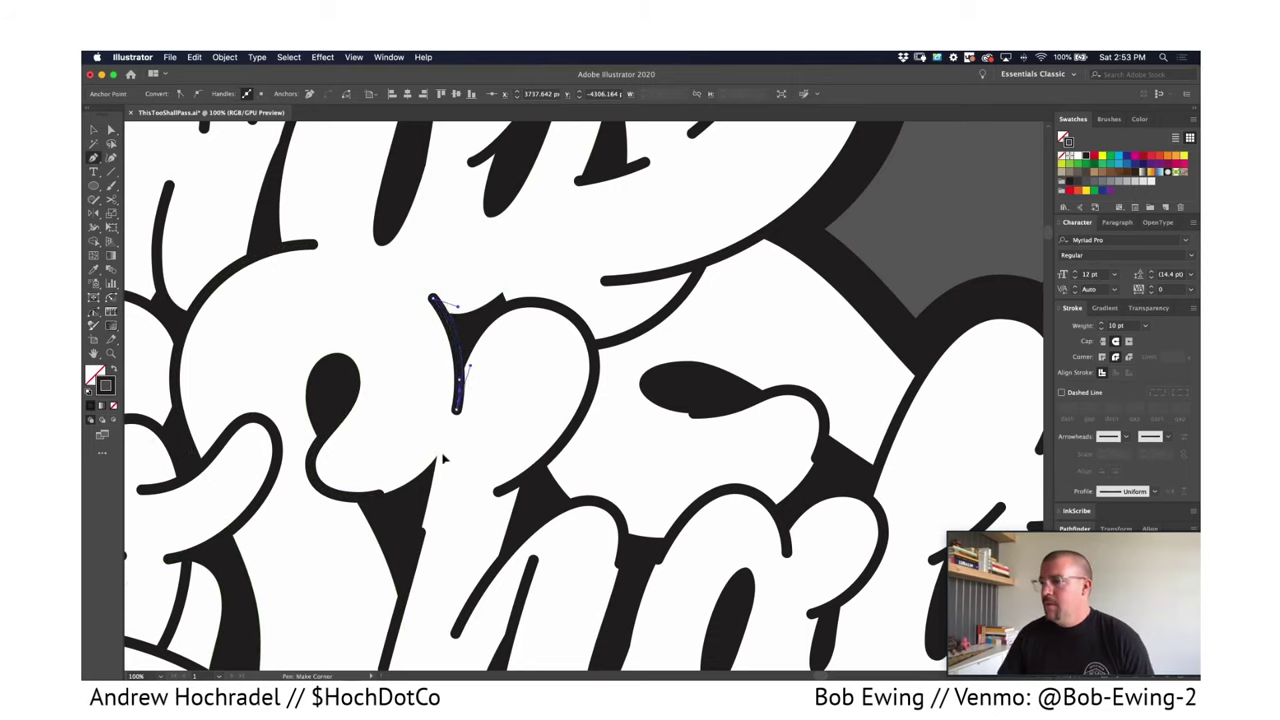
key("a")
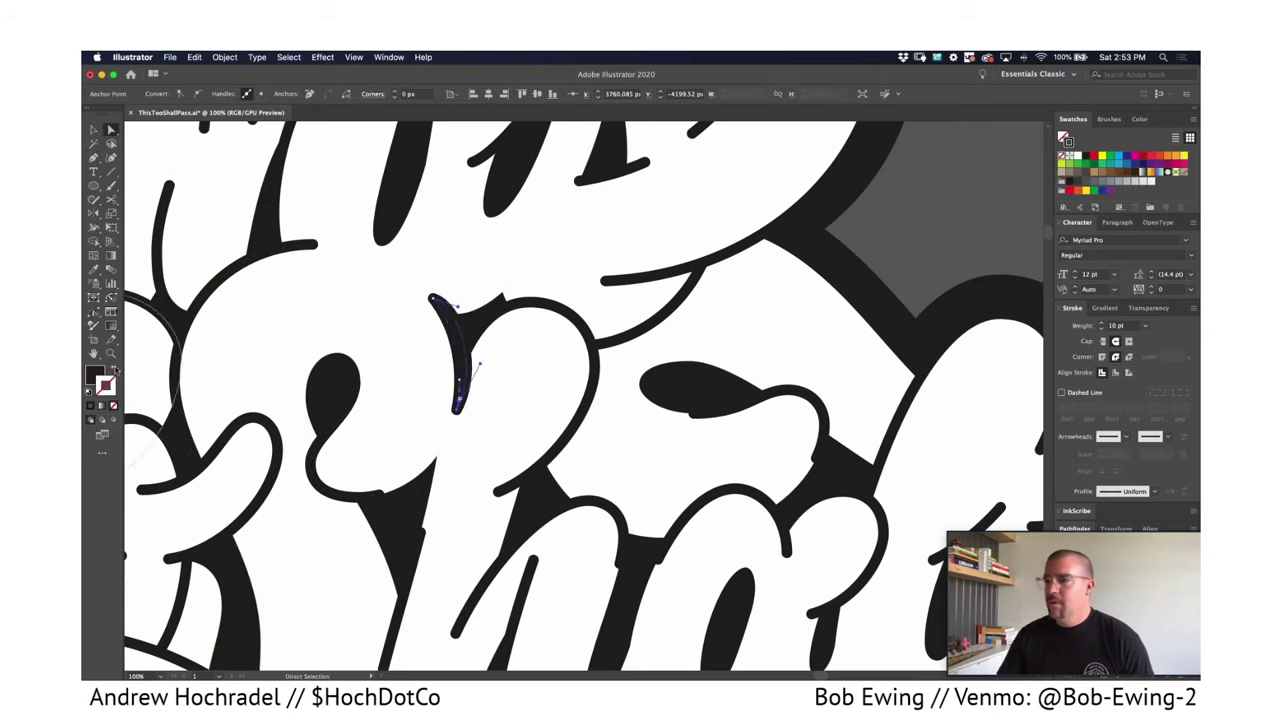
Round the pointed upper and lower tips of the black crescent between the S and the h.
left_click(434, 299)
key("super+equal")
key("super+equal")
key("super+equal")
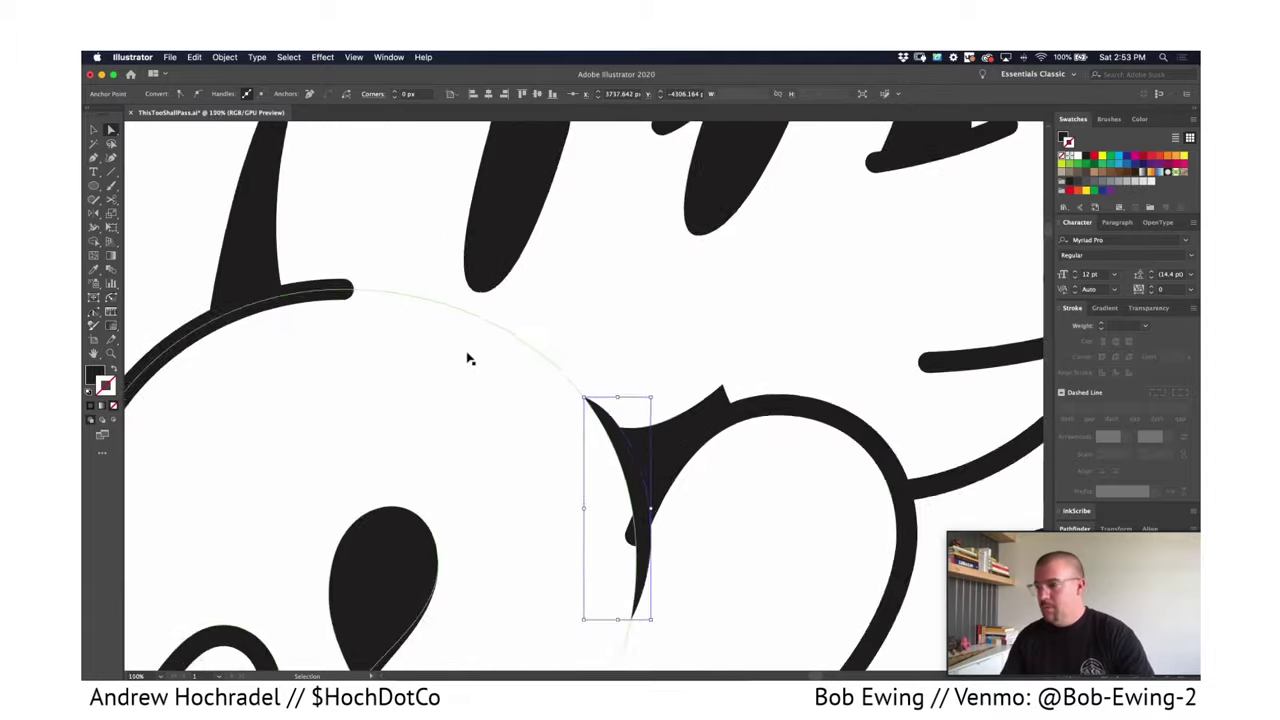
key("space")
left_click_drag(469, 362, 326, 273)
left_click_drag(449, 318, 458, 328)
key("space")
left_click_drag(515, 639, 478, 508)
left_click(470, 545)
Shorten the outline stroke of the h's ascender by adding an anchor point near its end at the crescent and deleting the end anchor.
left_click(505, 365)
left_click(498, 370)
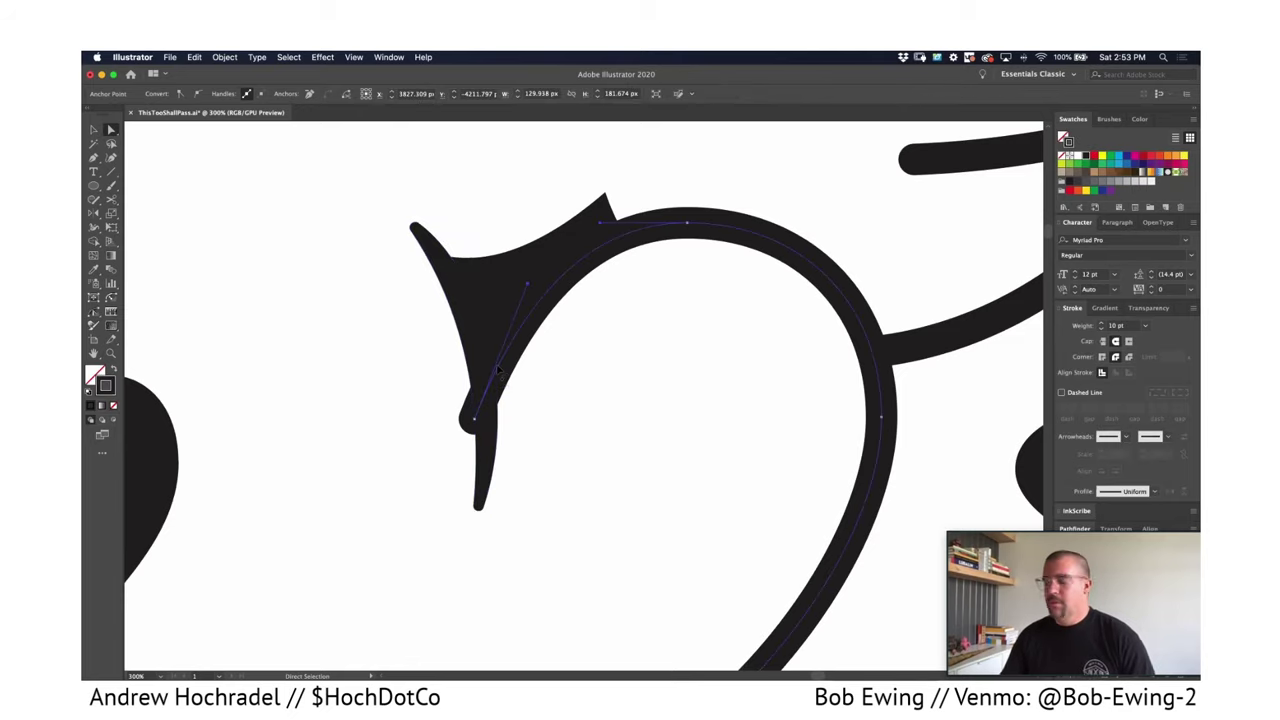
key("plus")
left_click(485, 402)
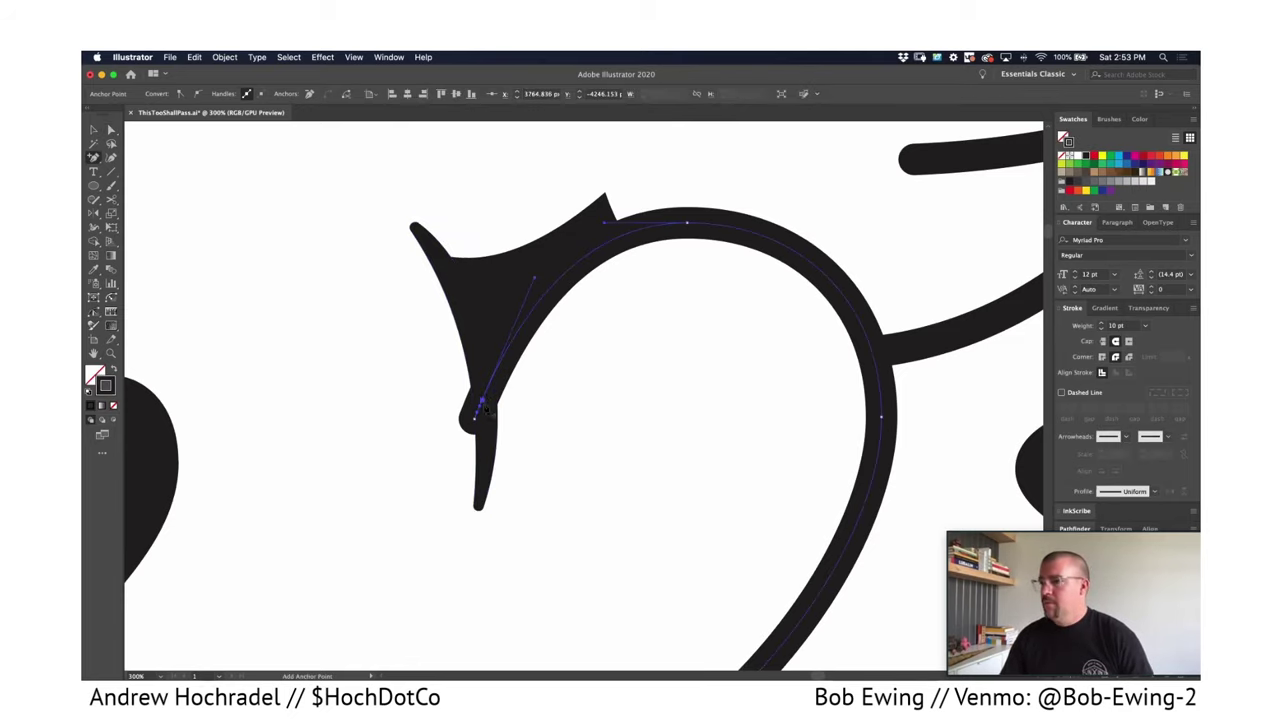
key("a")
left_click(474, 419)
key("Delete")
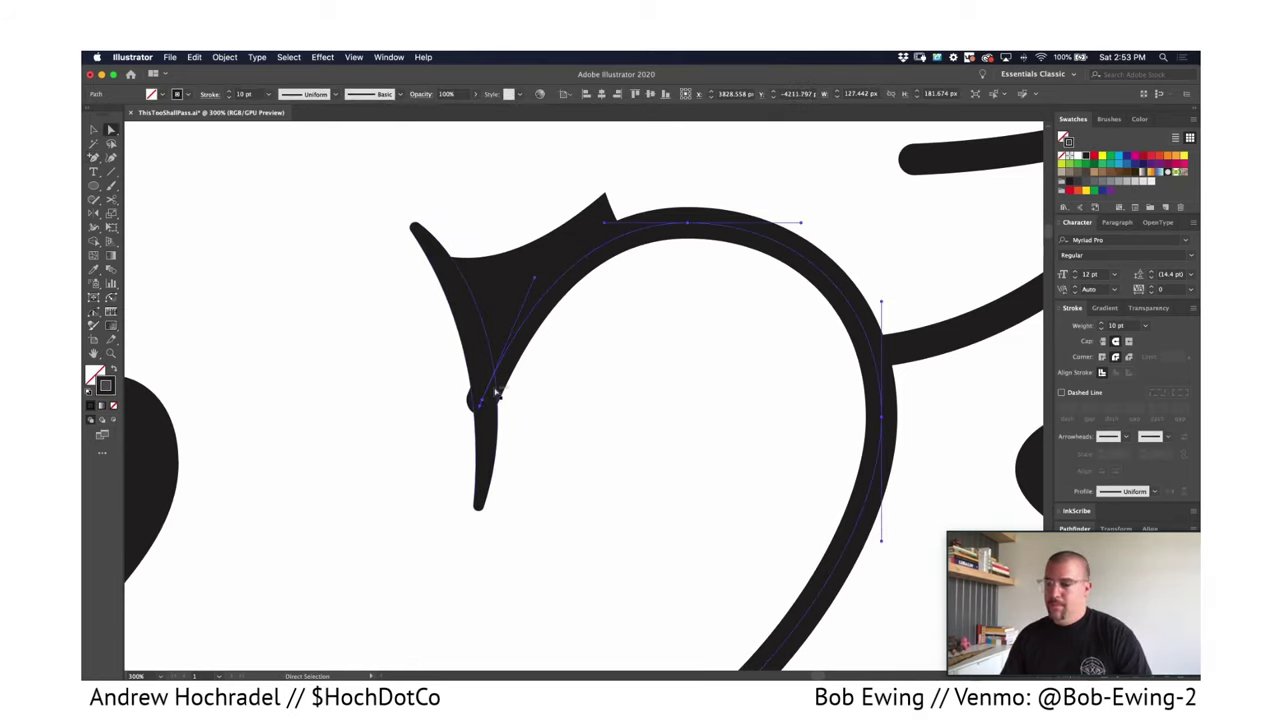
Trim the h's outline stroke slightly further with another added anchor point so that it ends against the black crescent.
key("plus")
left_click(486, 391)
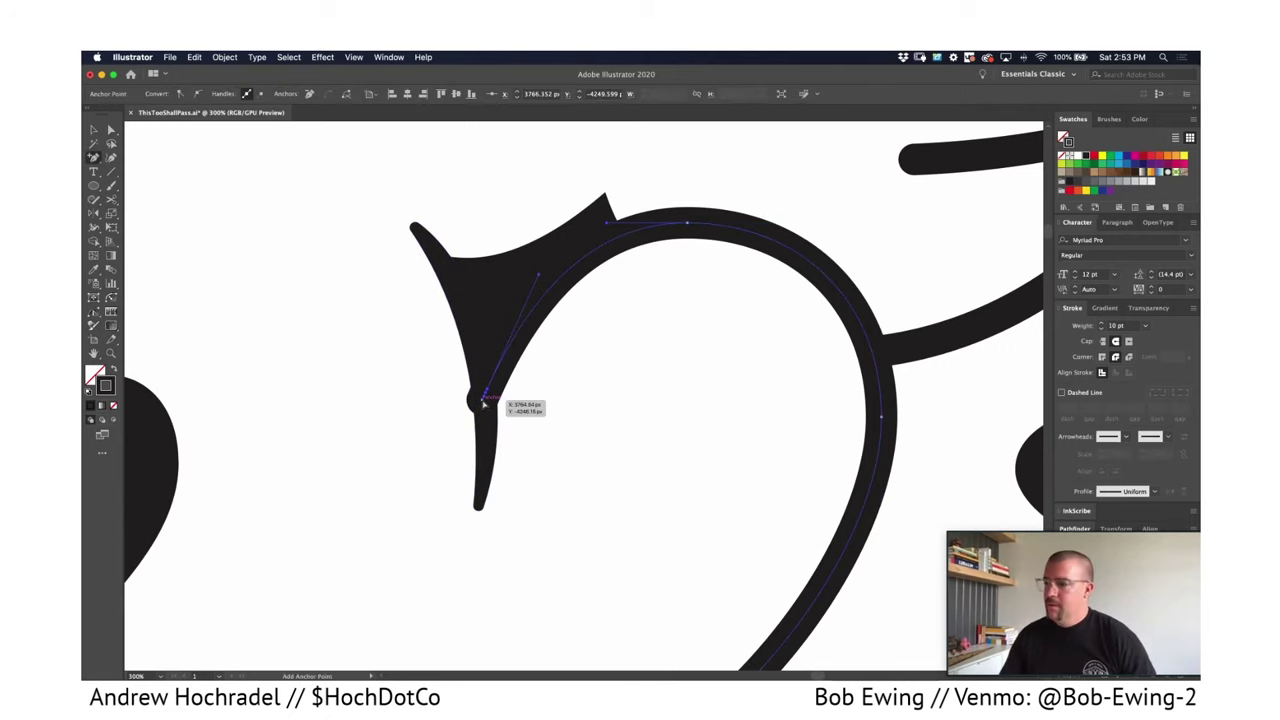
key("a")
left_click(480, 405)
key("Delete")
key("super+minus")
key("super+minus")
key("super+minus")
key("super+minus")
key("super+minus")
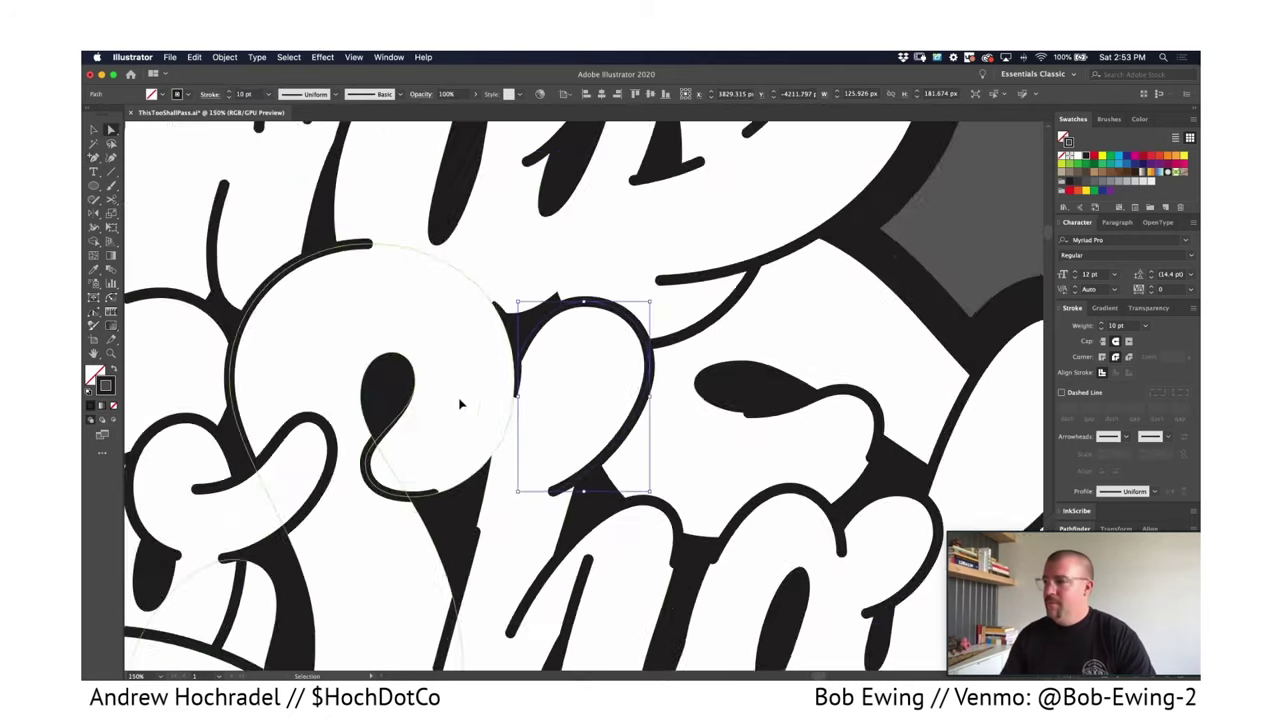
Select the short overlap stroke above the T's counter in "Too" and close its path into a wedge with the Pen tool.
scroll(349, 366, "left", 5)
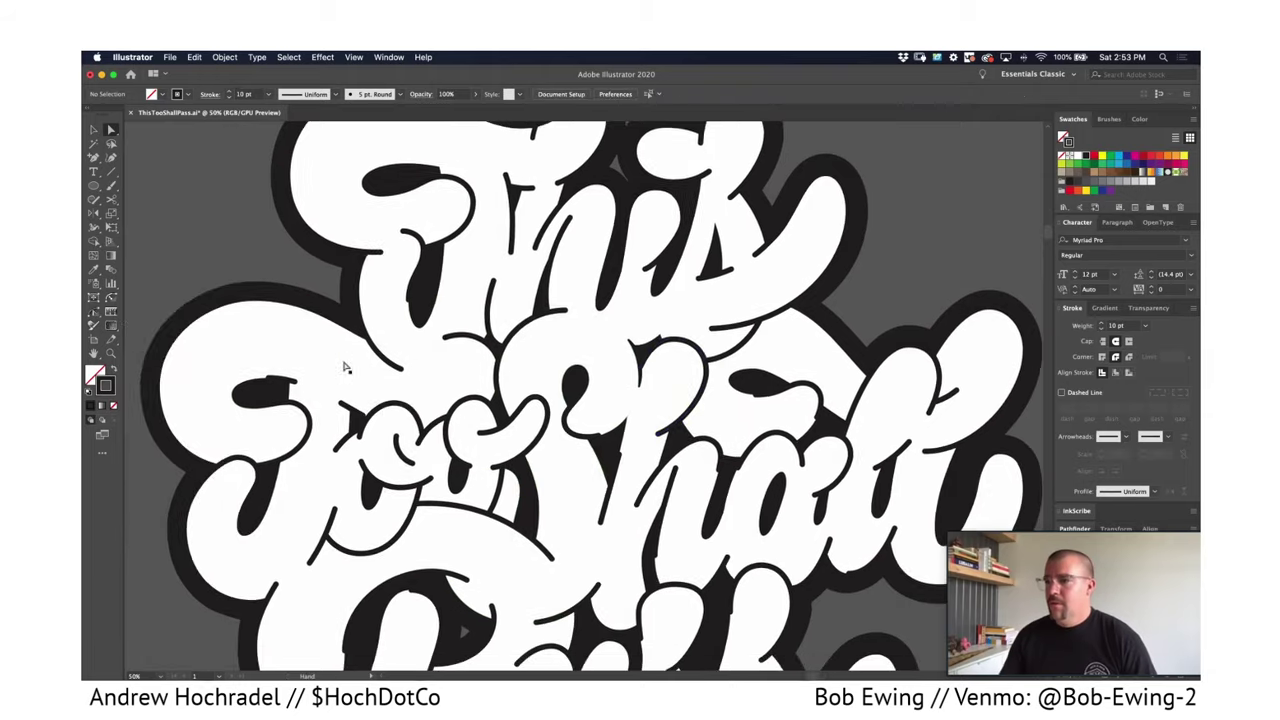
left_click(339, 378)
key("super+plus")
key("super+plus")
key("super+plus")
key("super+plus")
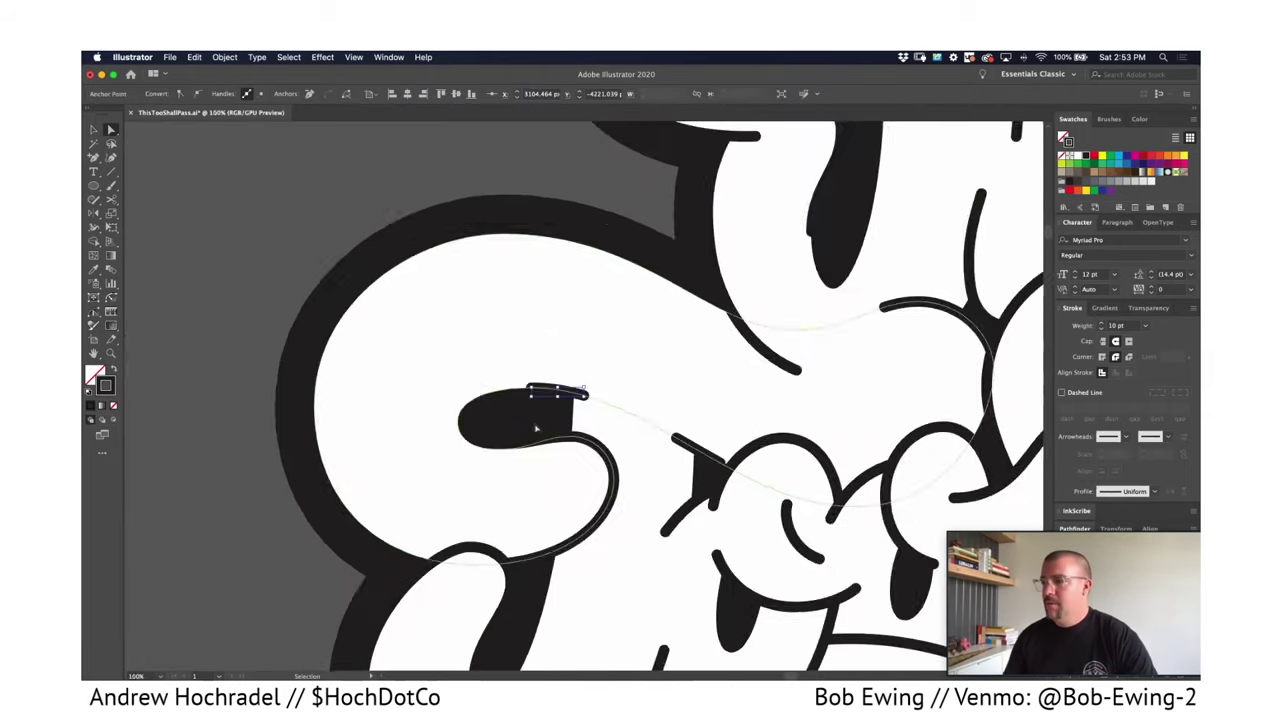
key("p")
left_click(584, 396)
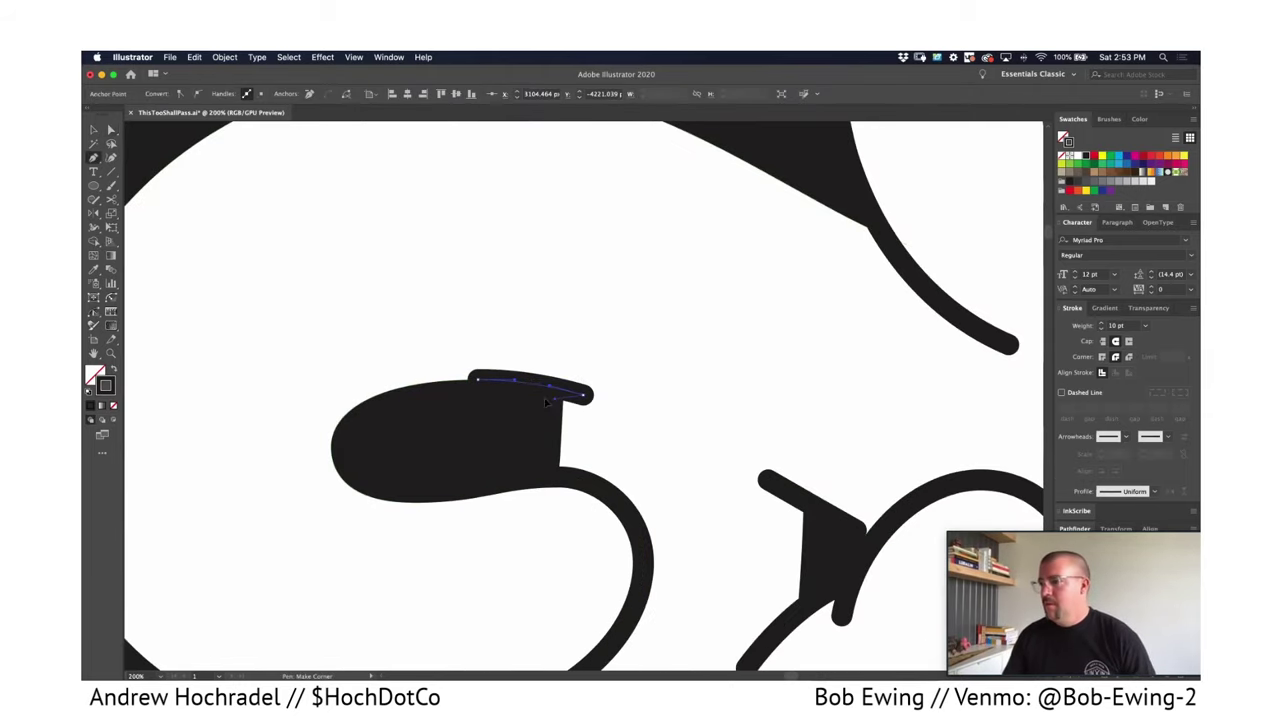
left_click(478, 399)
left_click(478, 380)
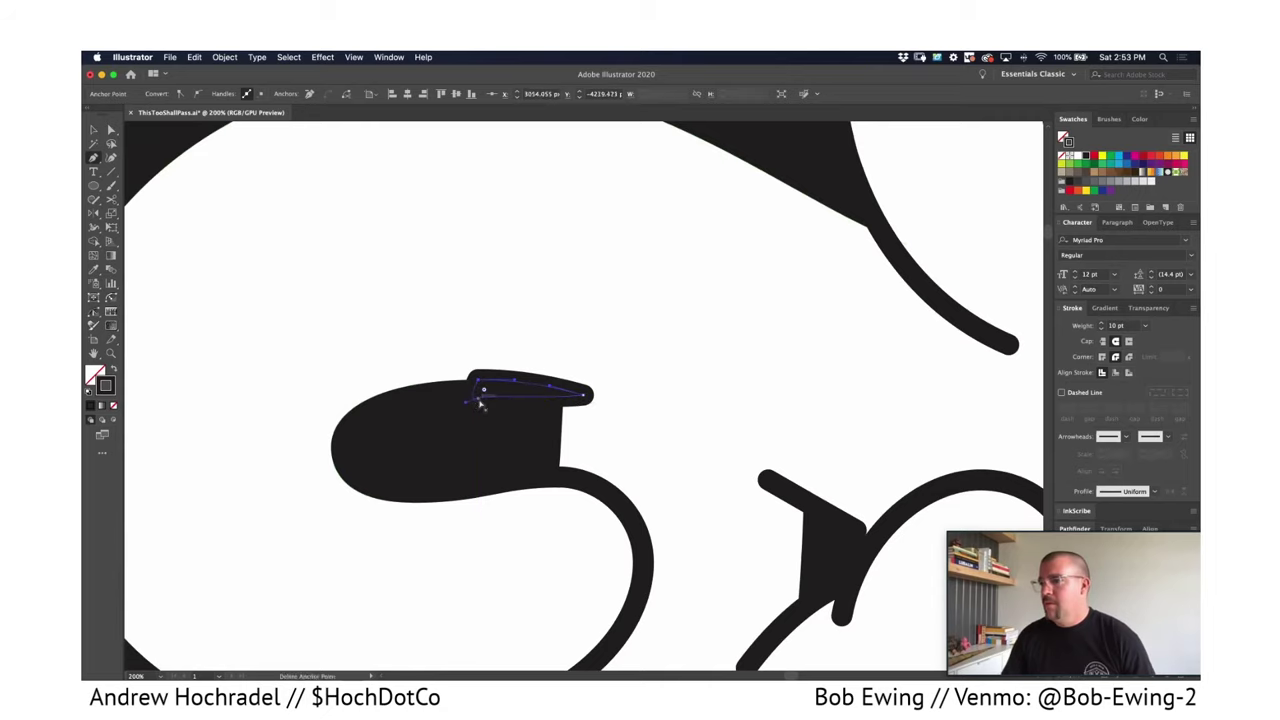
Adjust the lower corner anchor of the wedge above the T's counter, and give the shape a black fill without a stroke.
key("a")
left_click(479, 399)
left_click(490, 398)
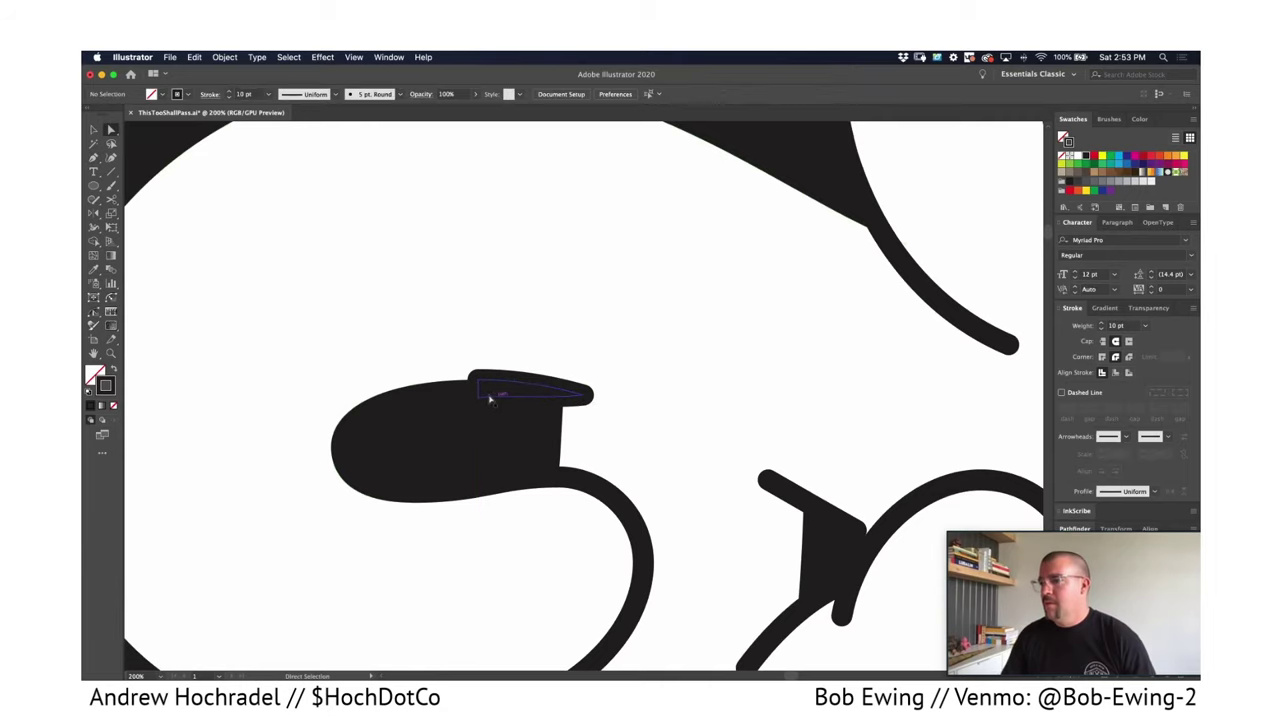
left_click_drag(490, 398, 478, 399)
left_click(478, 399)
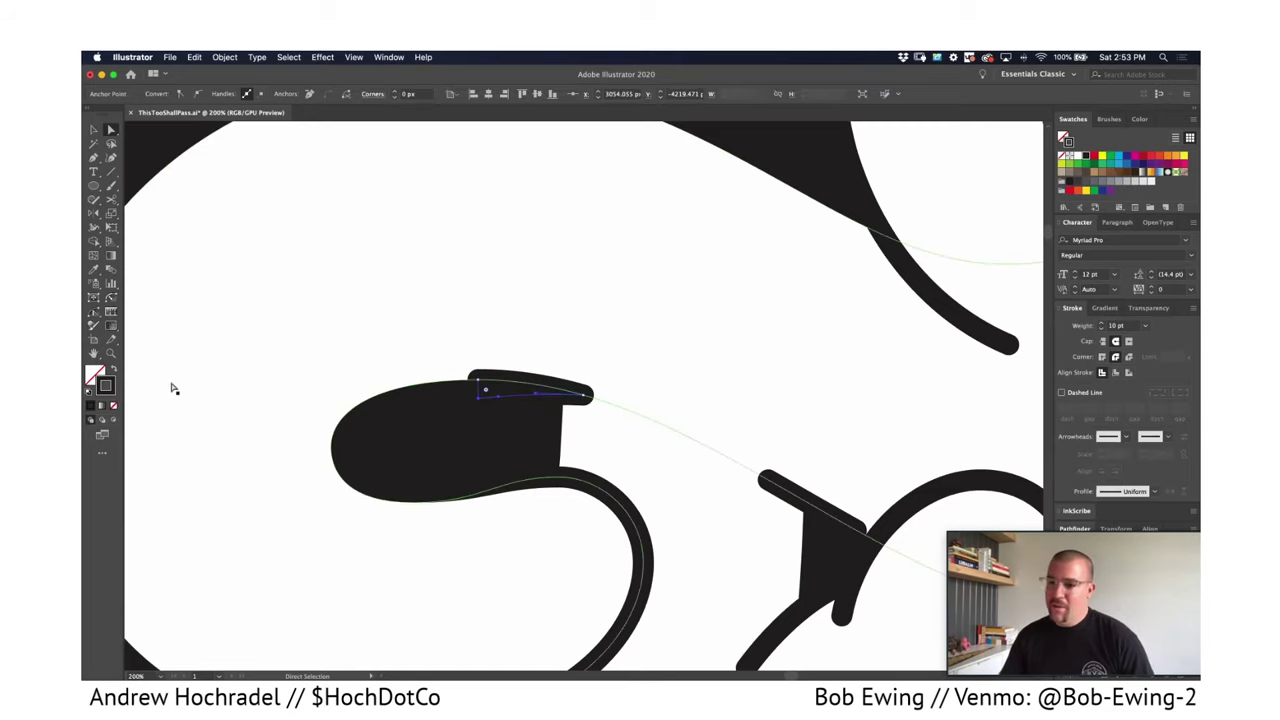
left_click(116, 370)
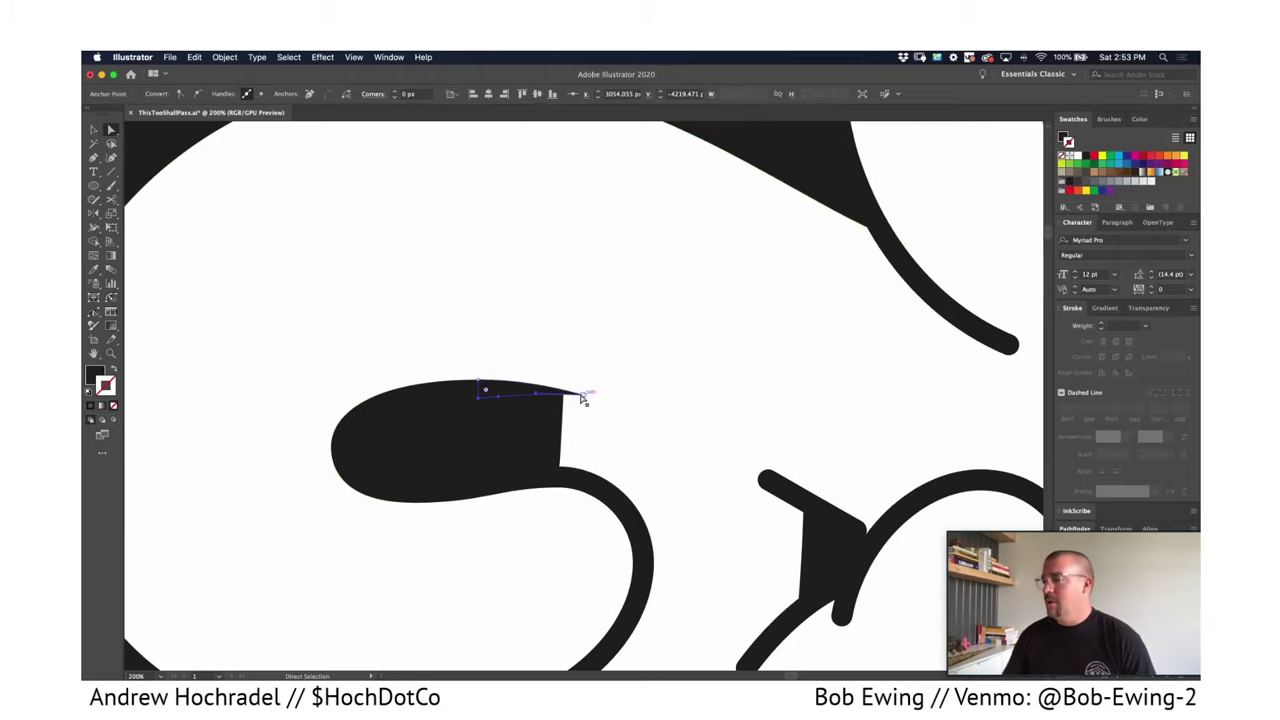
Round the pointed tip of the wedge above the T's counter to a corner radius of about 1.7 px.
left_click_drag(583, 399, 615, 412)
key("super+equal")
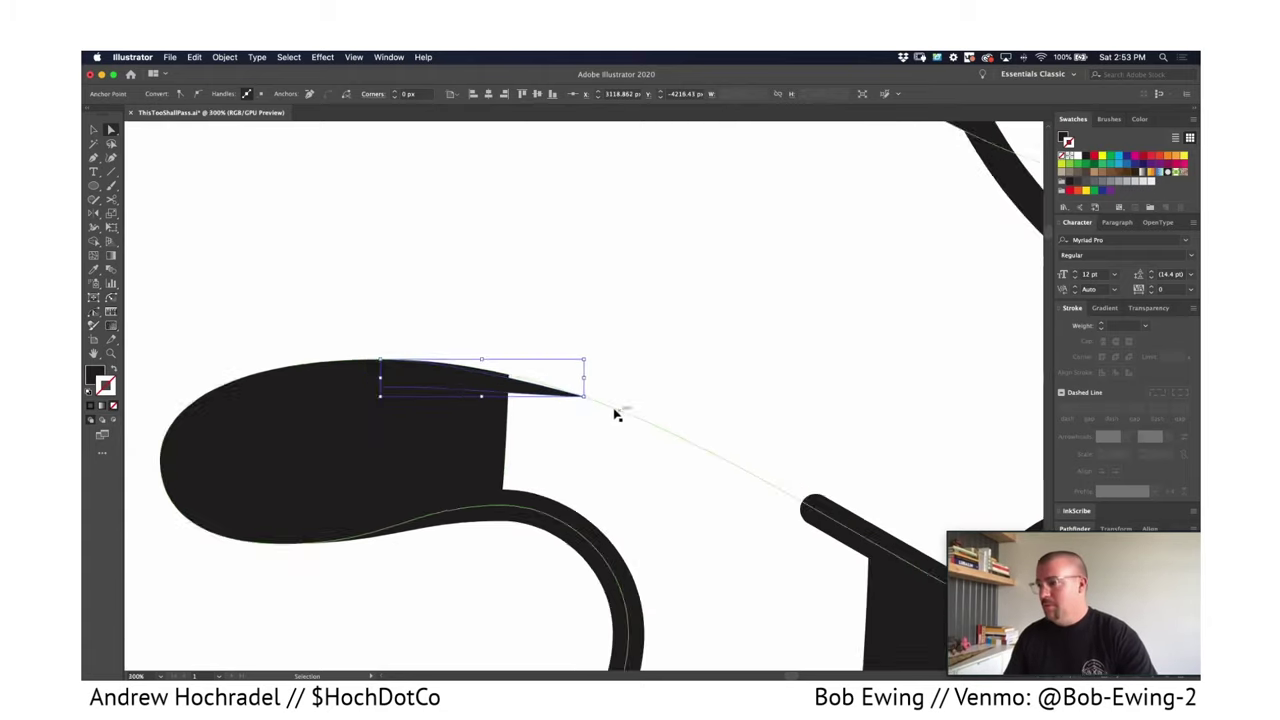
key("super+equal")
mouse_move(516, 375)
left_mouse_down()
mouse_move(508, 364)
mouse_move(547, 392)
mouse_move(520, 382)
left_mouse_up()
key("super+minus")
key("super+minus")
key("super+minus")
key("super+minus")
key("super+minus")
key("super+minus")
key("super+minus")
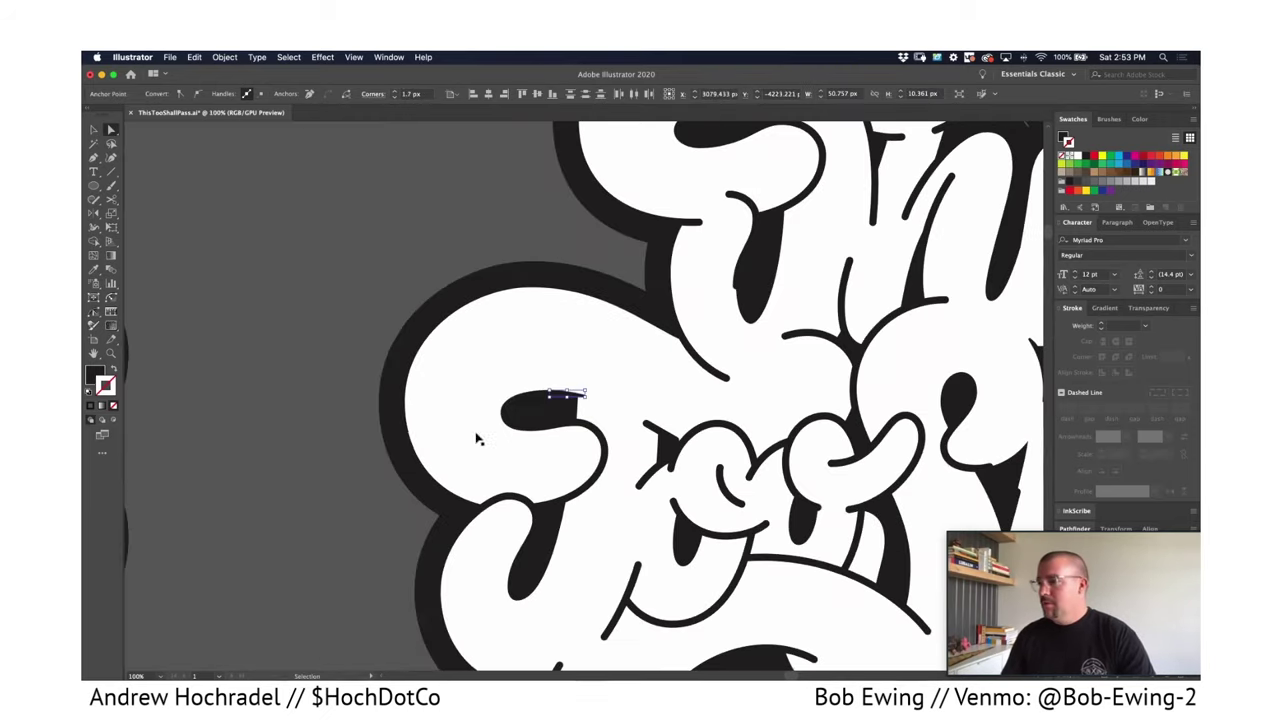
Find the last lettering version beside the others, and examine its tapered black overlap shapes across the words.
left_click(429, 456)
left_click_drag(429, 456, 232, 390)
left_click_drag(932, 414, 370, 420)
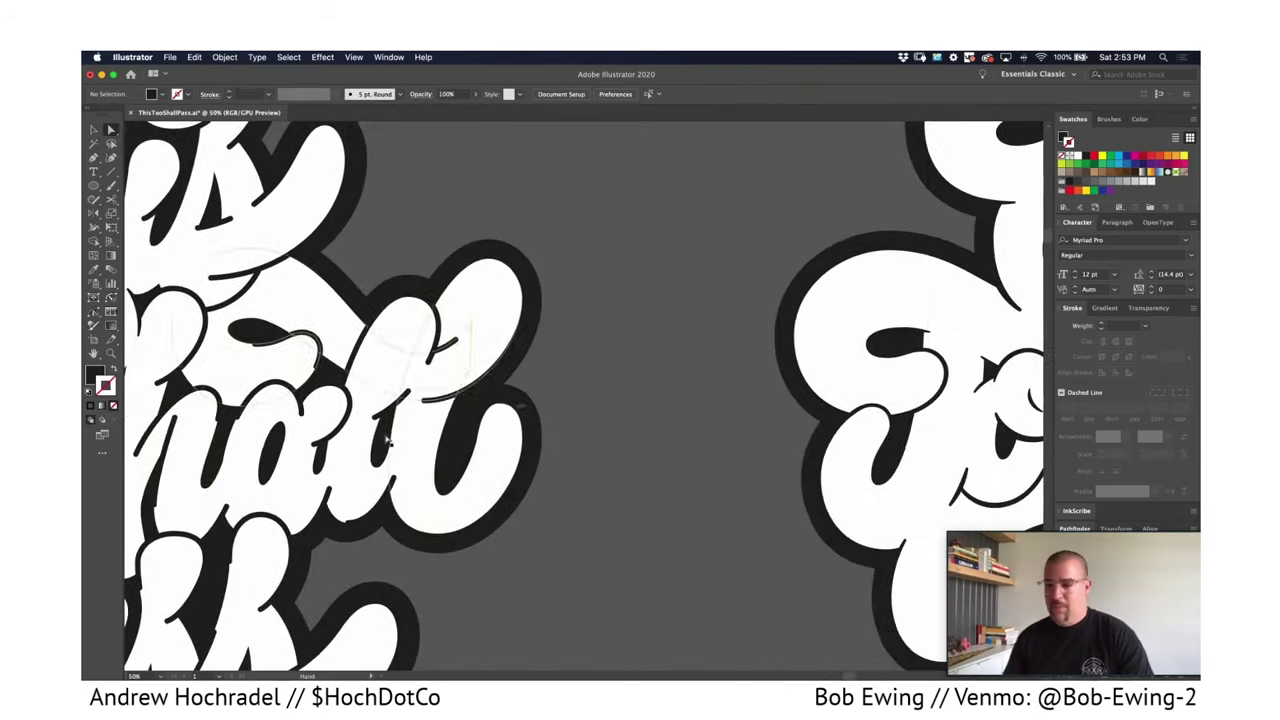
key("super+minus")
left_click_drag(567, 446, 443, 451)
left_click_drag(731, 460, 465, 430)
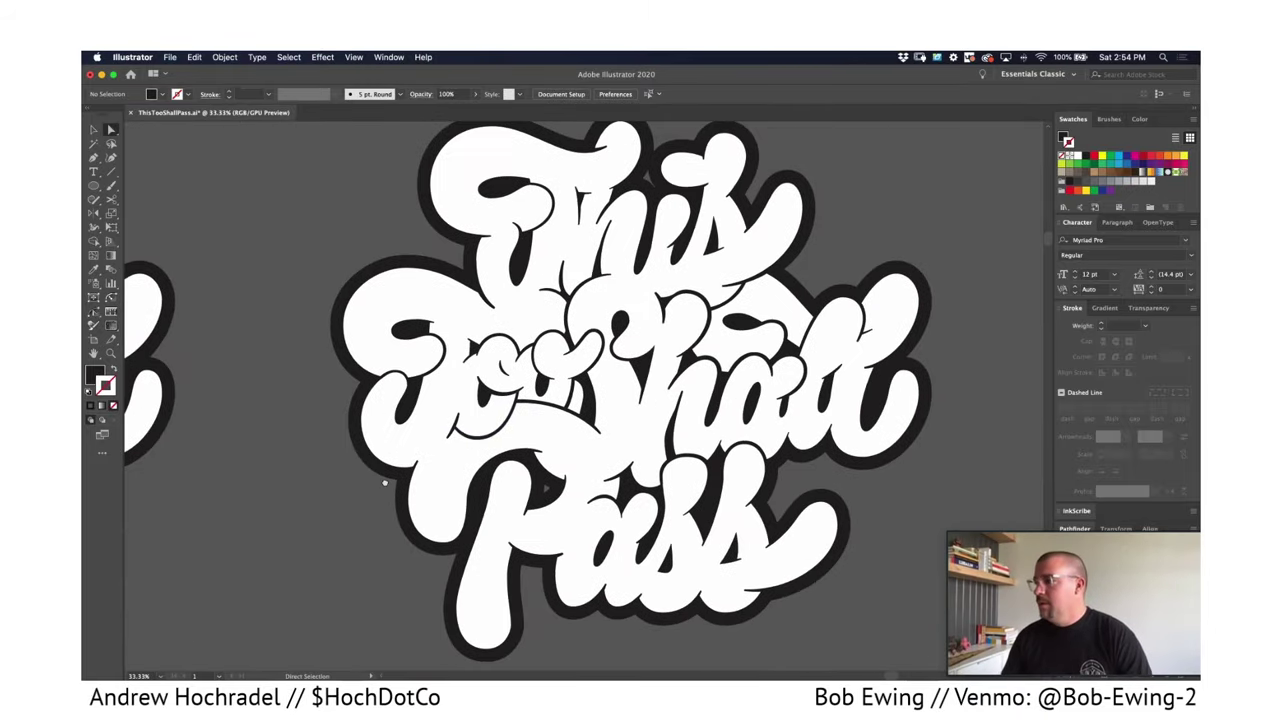
scroll(384, 483, "right", 4)
key("super+minus")
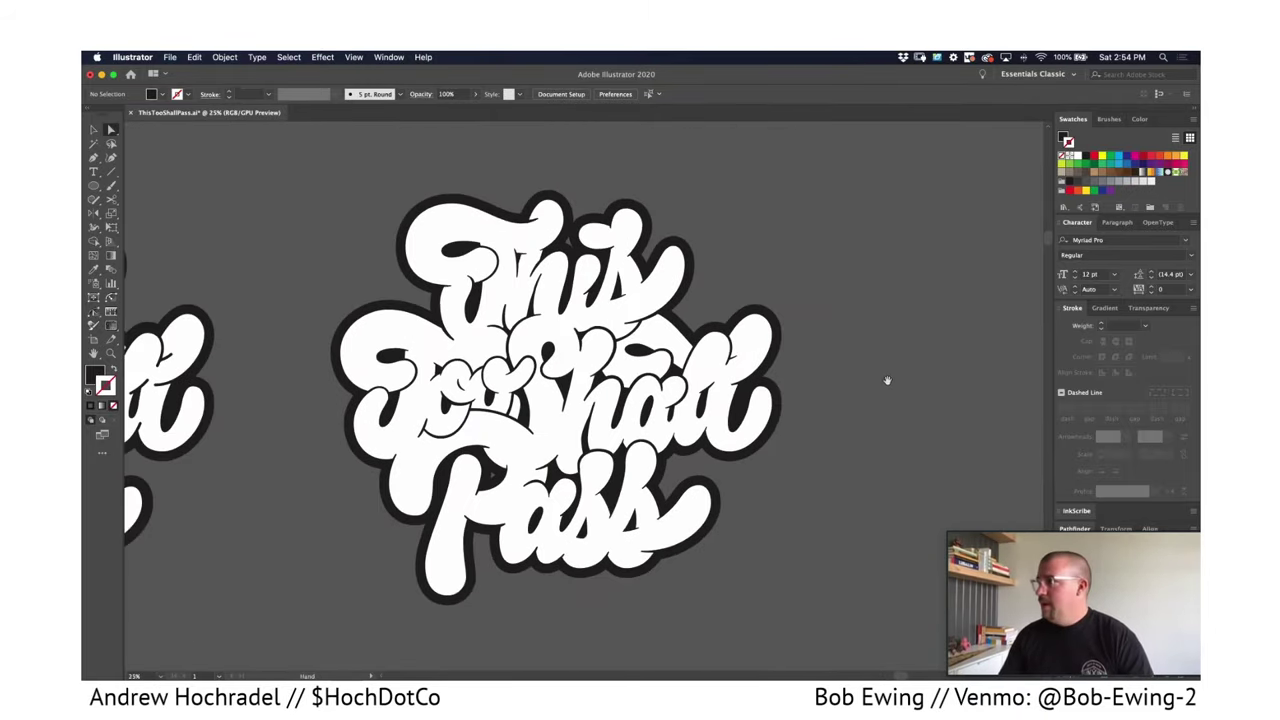
left_click_drag(876, 386, 904, 394)
key("super+equal")
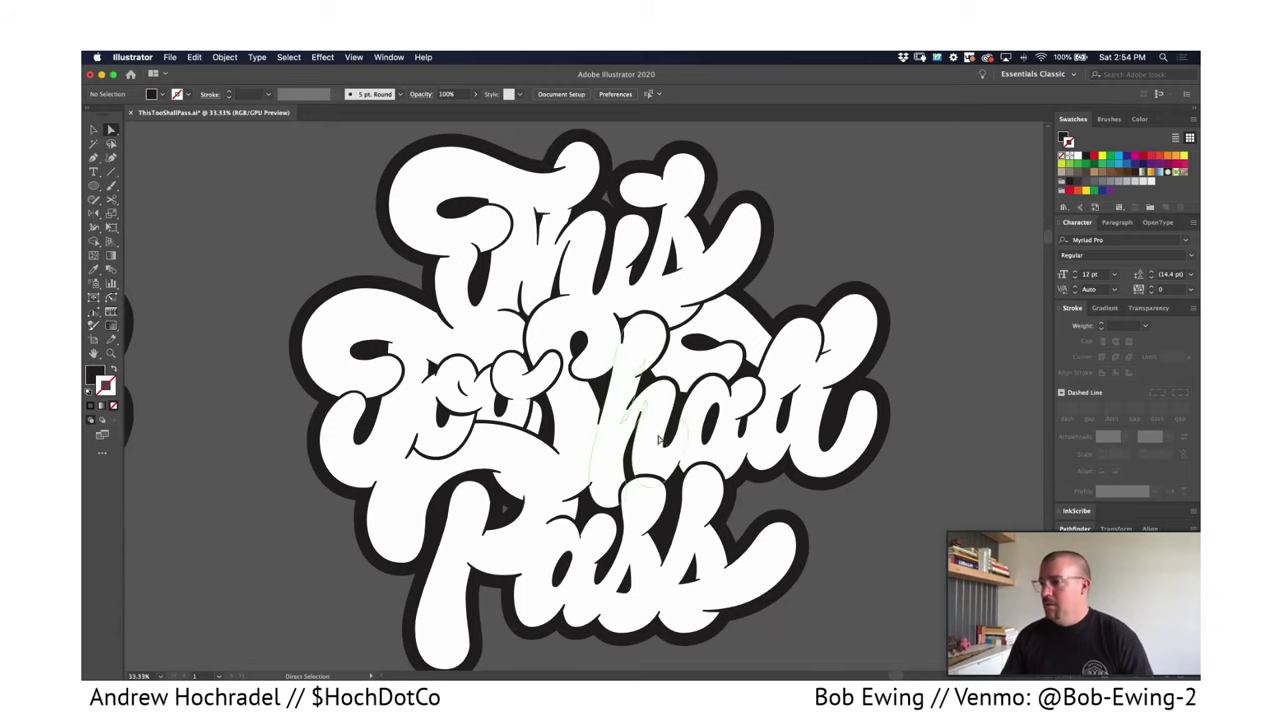
scroll(290, 492, "down", 2)
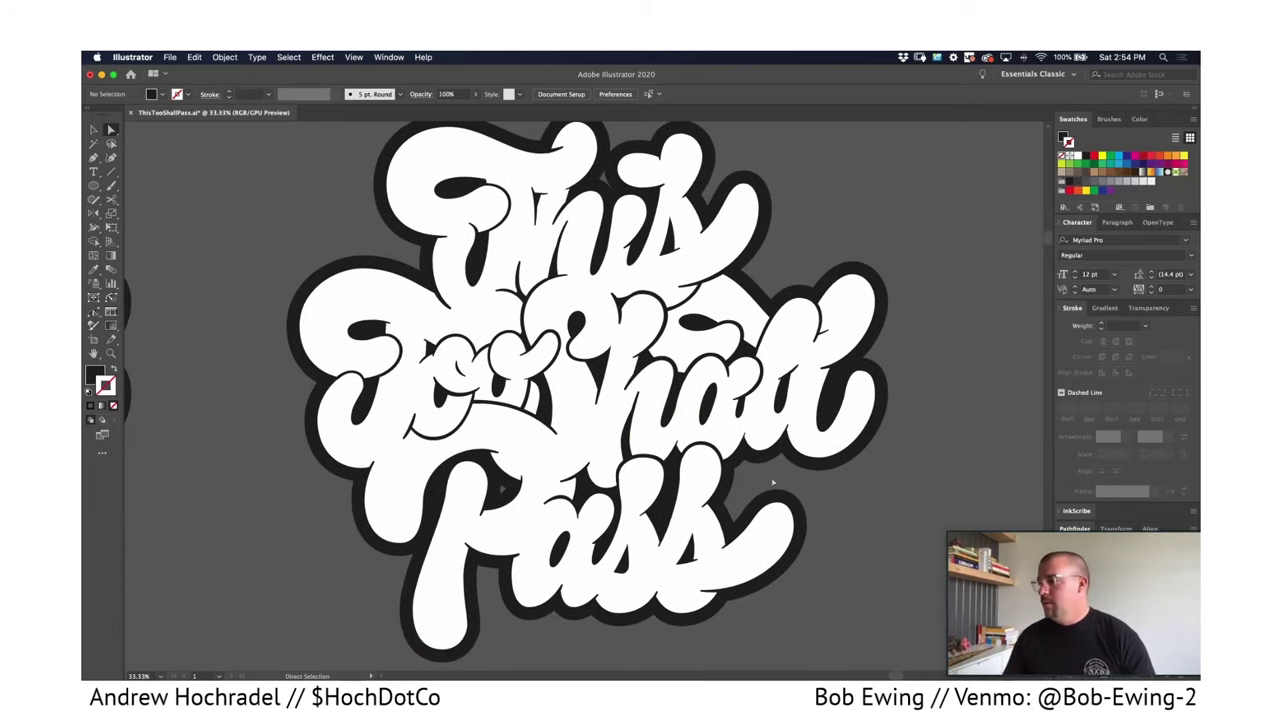
left_click_drag(760, 475, 752, 492)
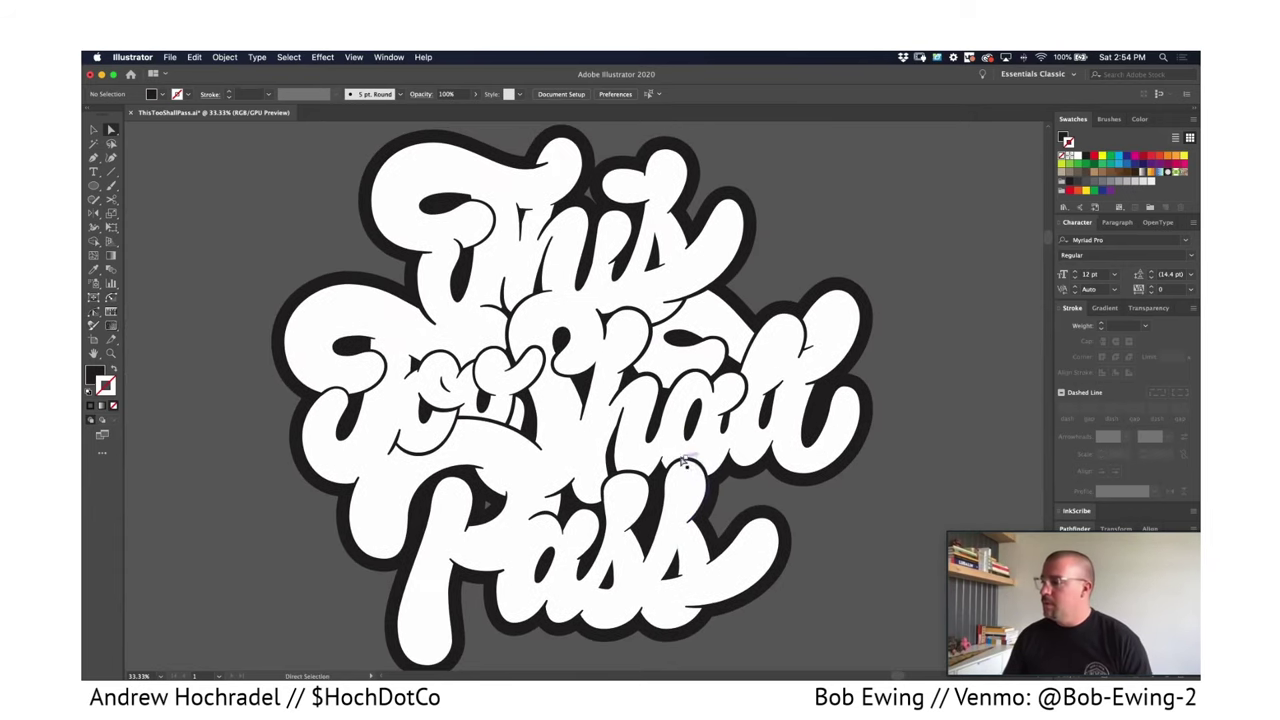
left_click(670, 464)
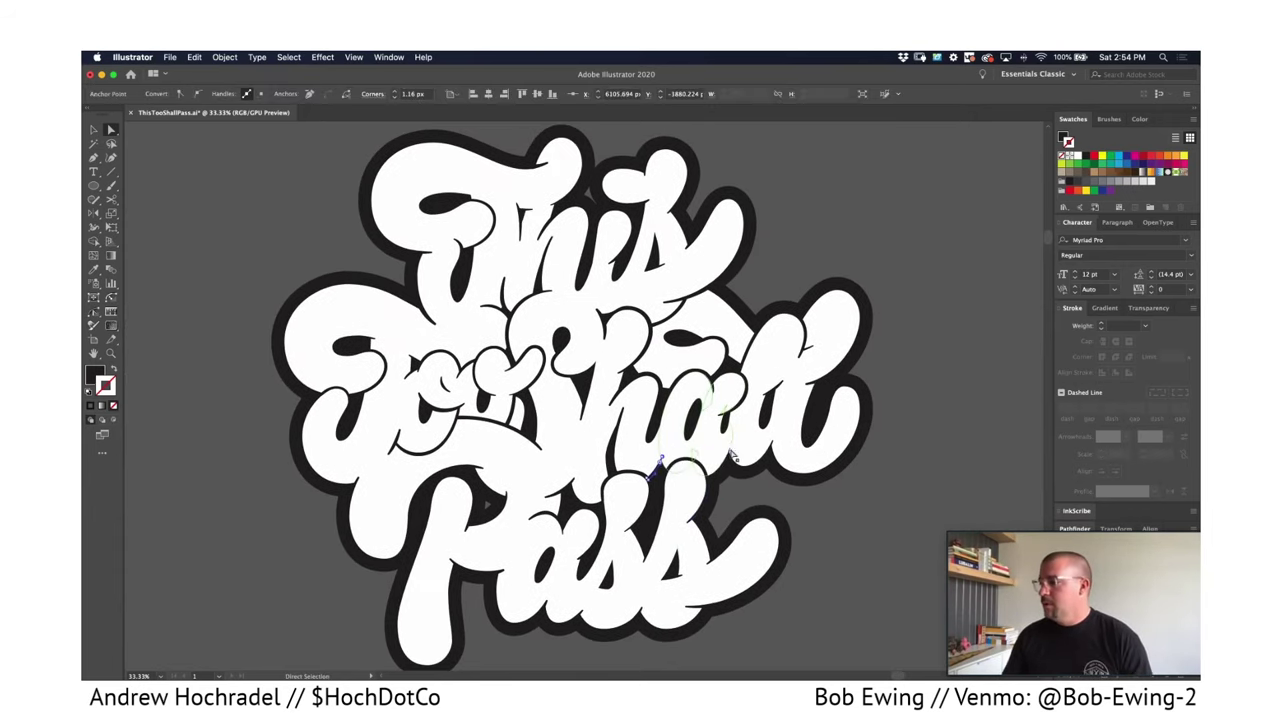
Examine the tapered overlap shapes in the last lettering version, close up around "Shall" and "Pass" and across the whole design.
left_click(786, 494)
scroll(790, 500, "right", 2)
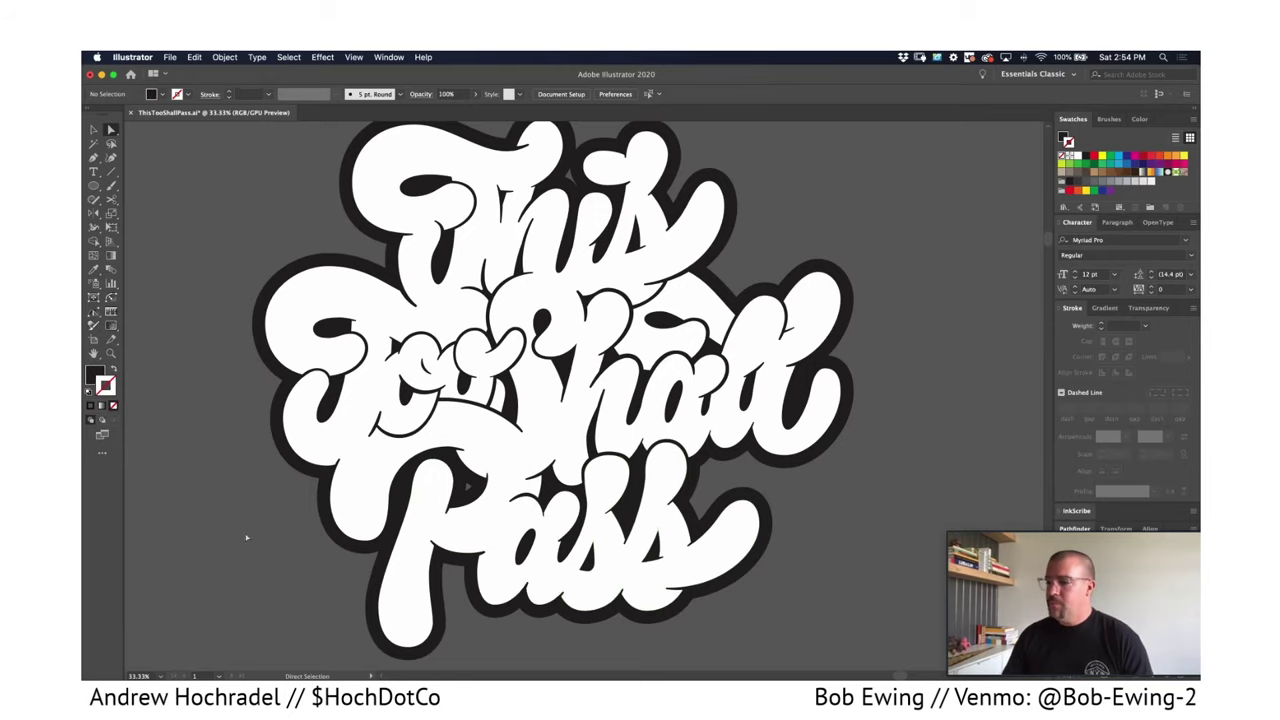
scroll(265, 542, "down", 2)
key("super+=")
key("super+=")
key("super+=")
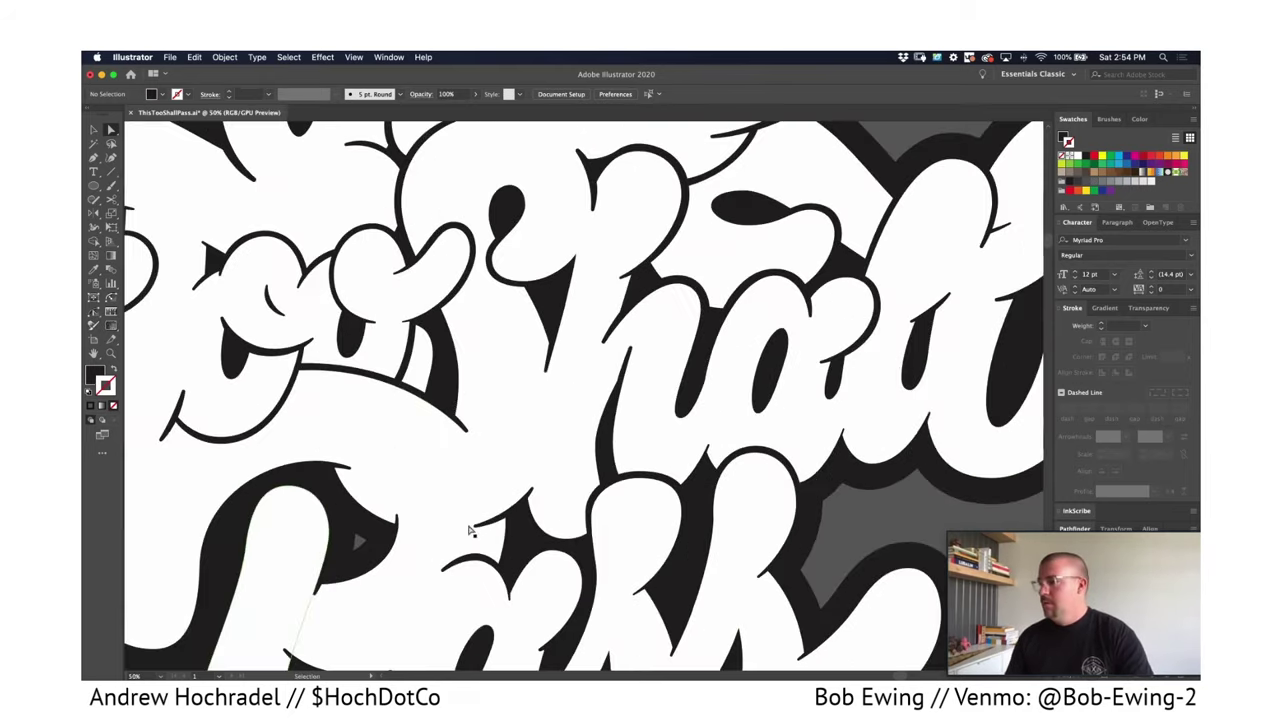
scroll(558, 285, "down", 5)
scroll(558, 285, "right", 5)
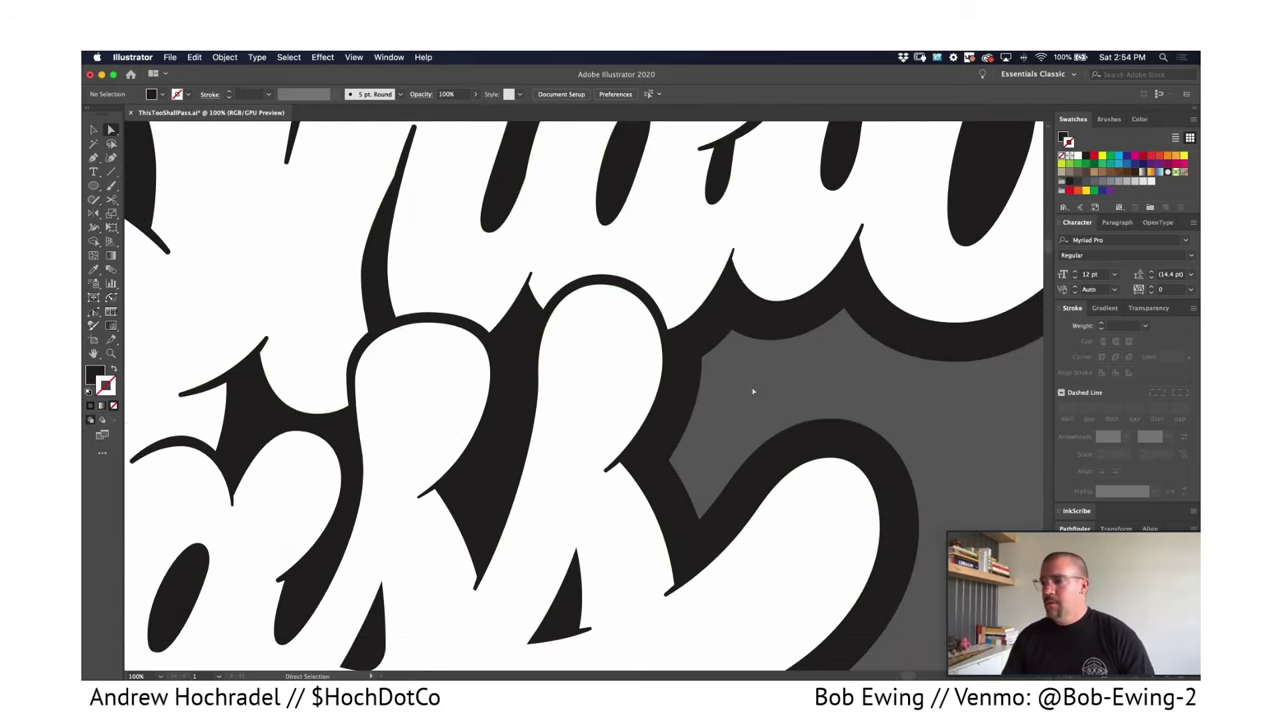
key("super+minus")
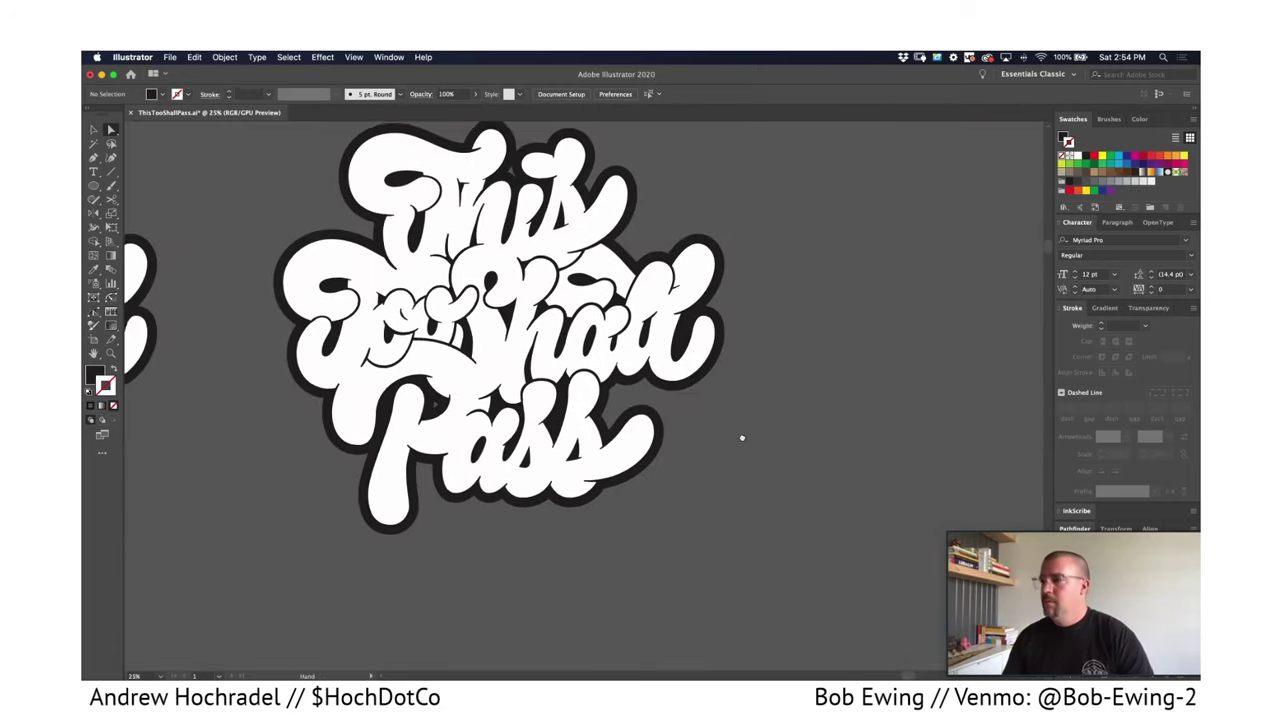
left_click_drag(743, 436, 738, 457)
key("super+minus")
scroll(739, 429, "down", 1)
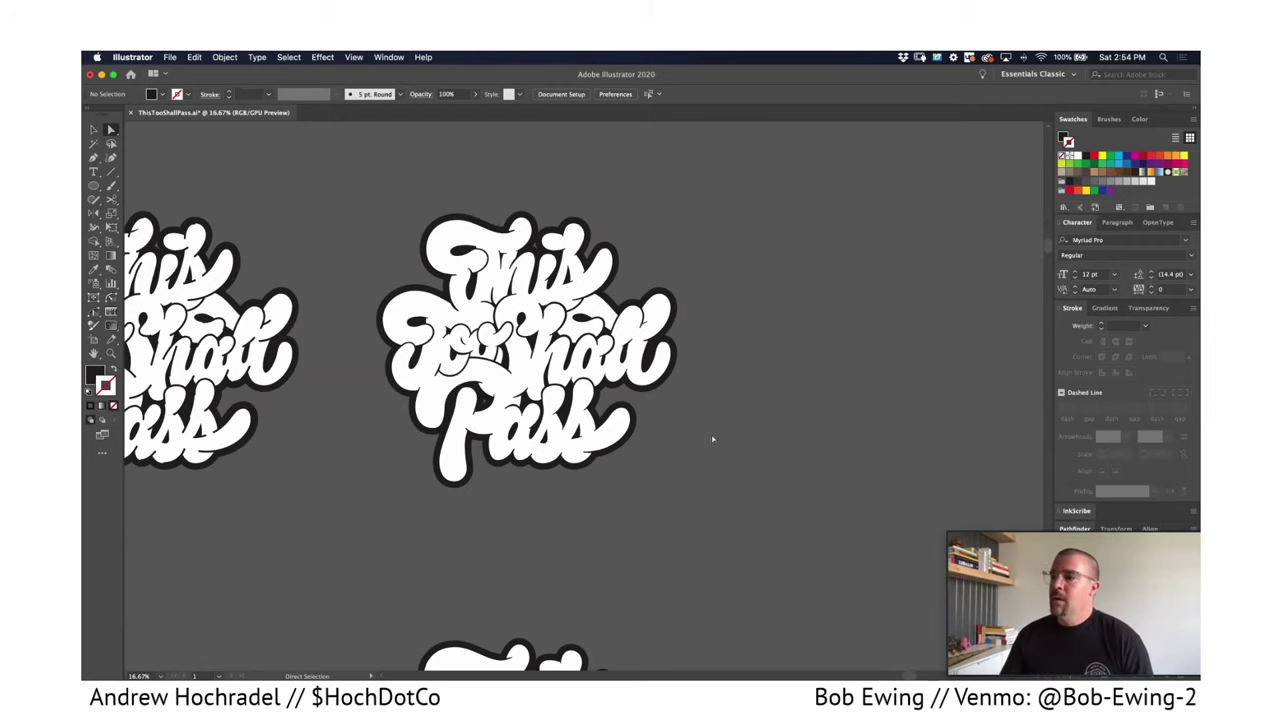
scroll(720, 451, "up", 2)
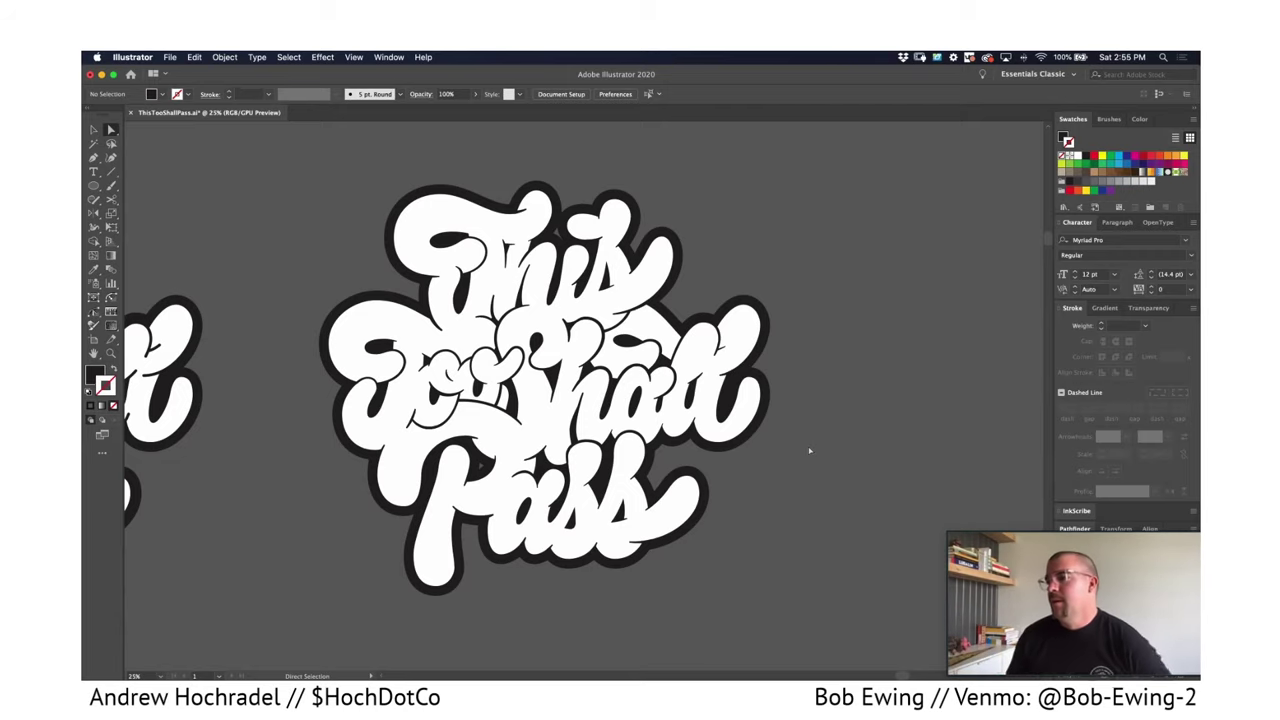
key("space")
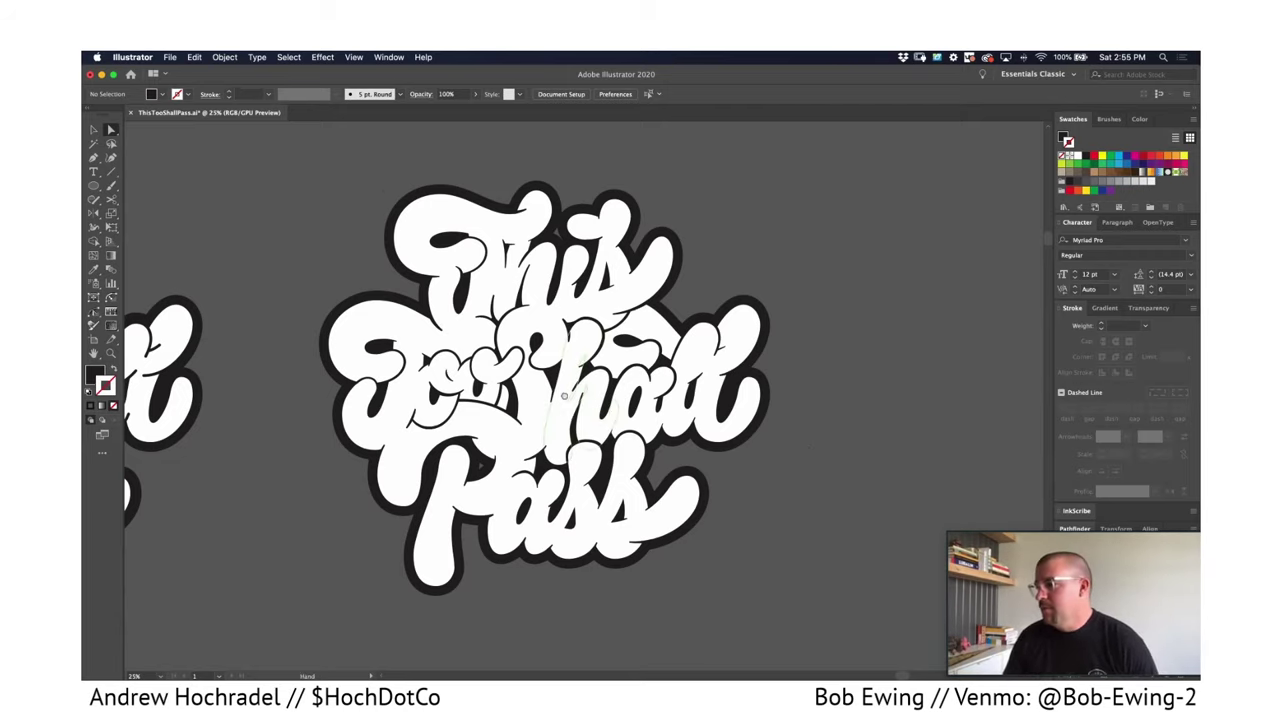
left_click_drag(564, 396, 524, 368)
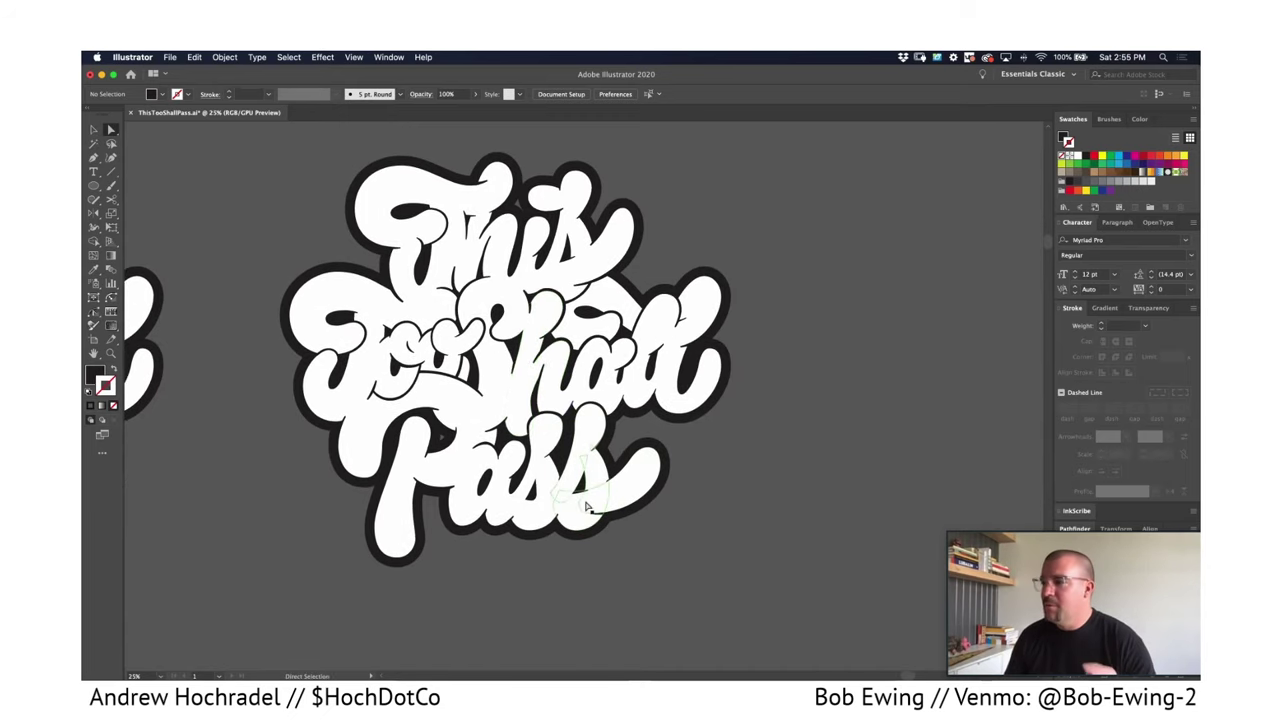
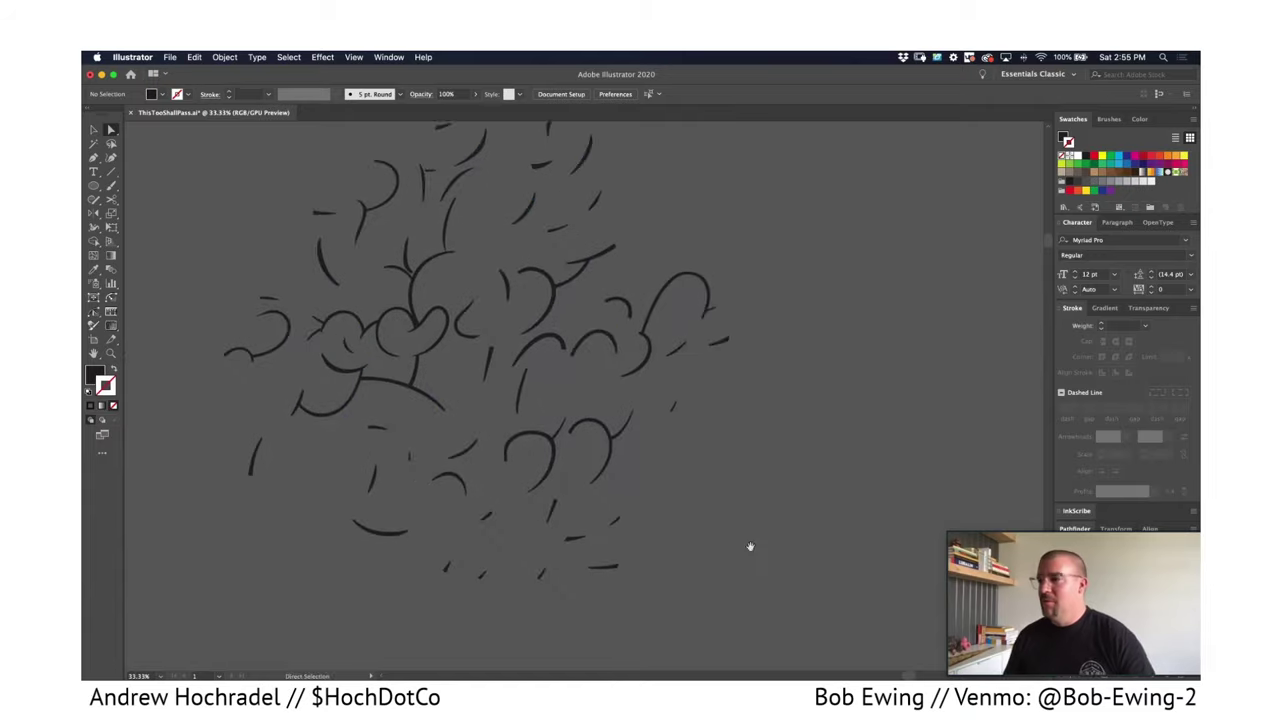
Bring back the white lettering and black backing around the isolated overlap shapes, and deselect everything.
key("super+a")
left_click(858, 584)
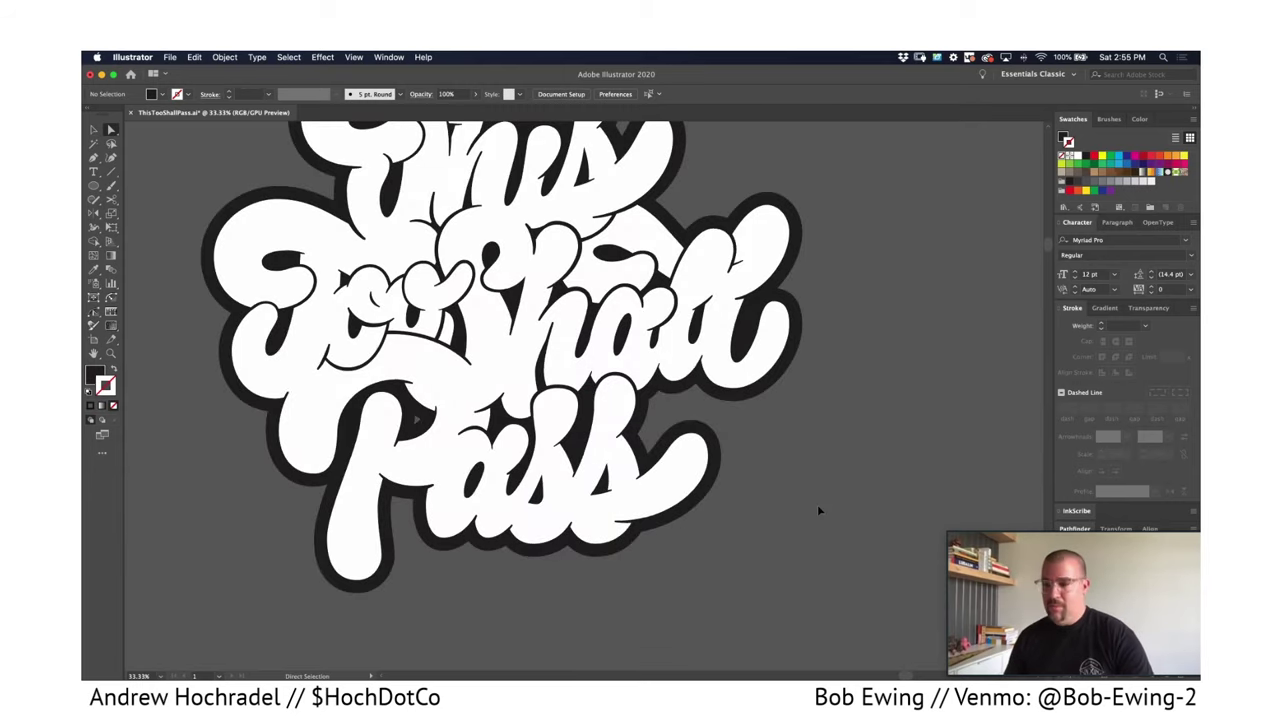
key("super+minus")
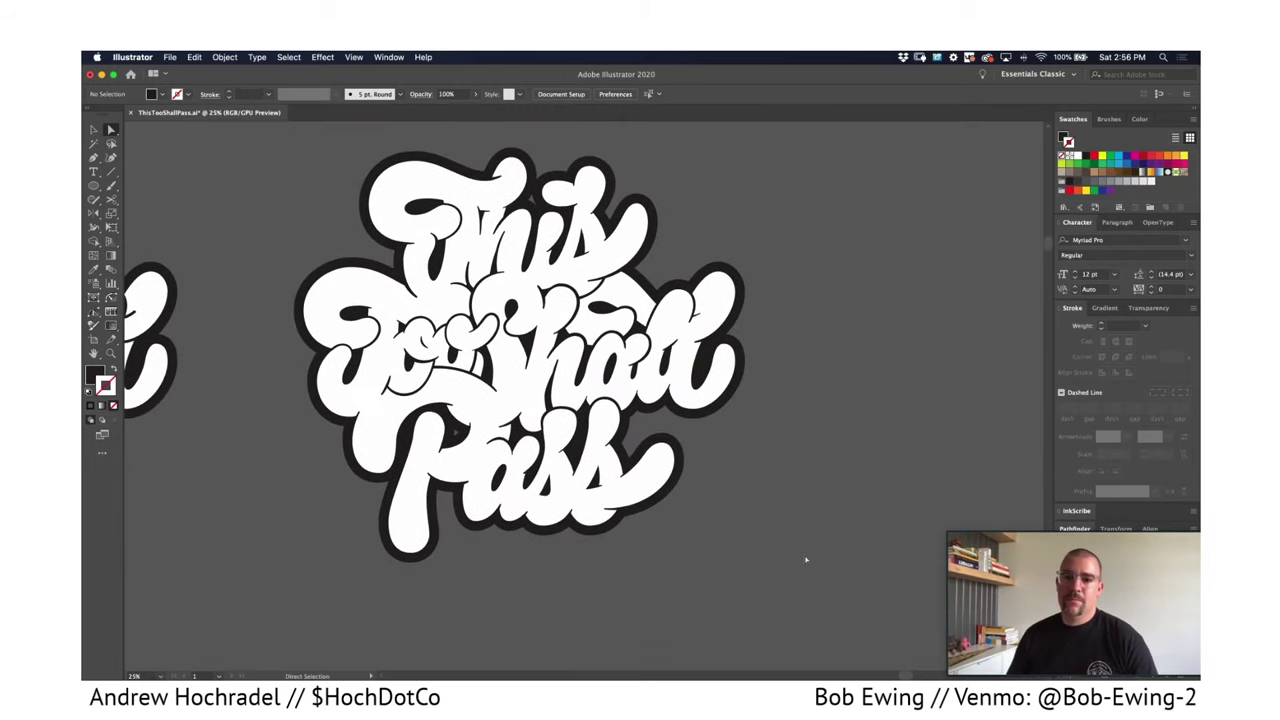
Move the lettering copy below the row of versions farther down to make room for another copy.
scroll(788, 553, "down", 10)
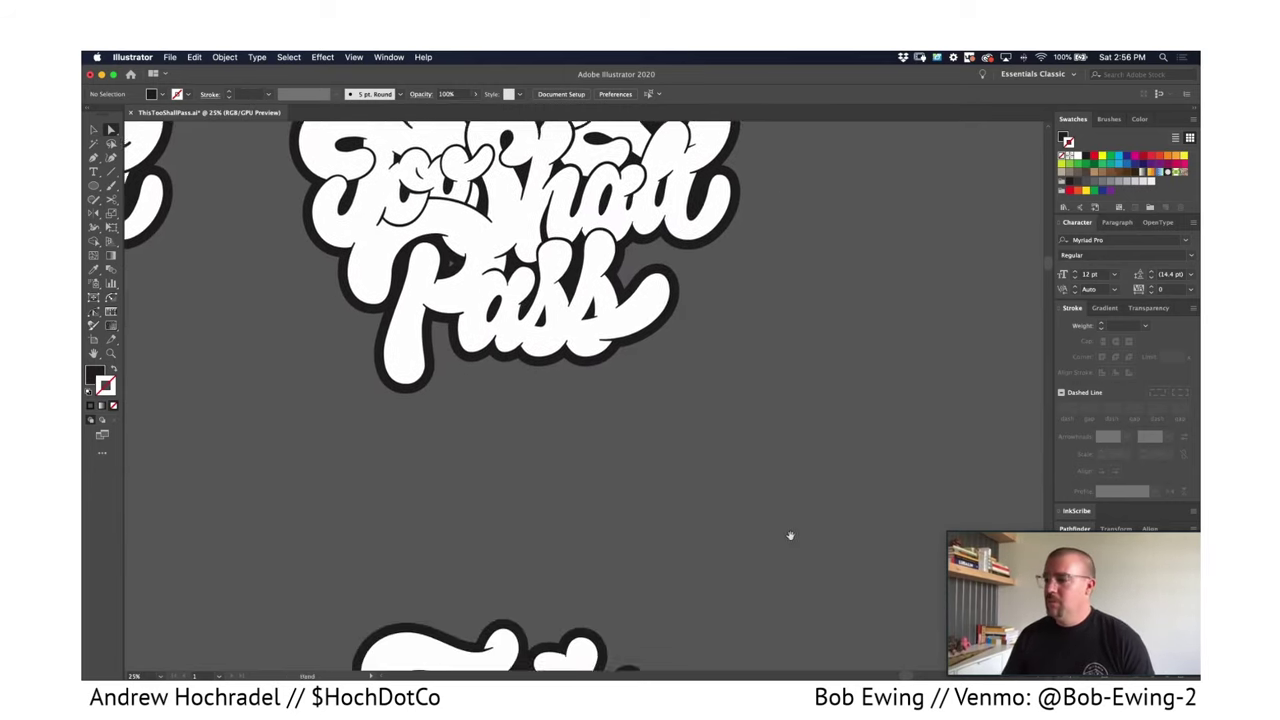
scroll(796, 385, "down", 1)
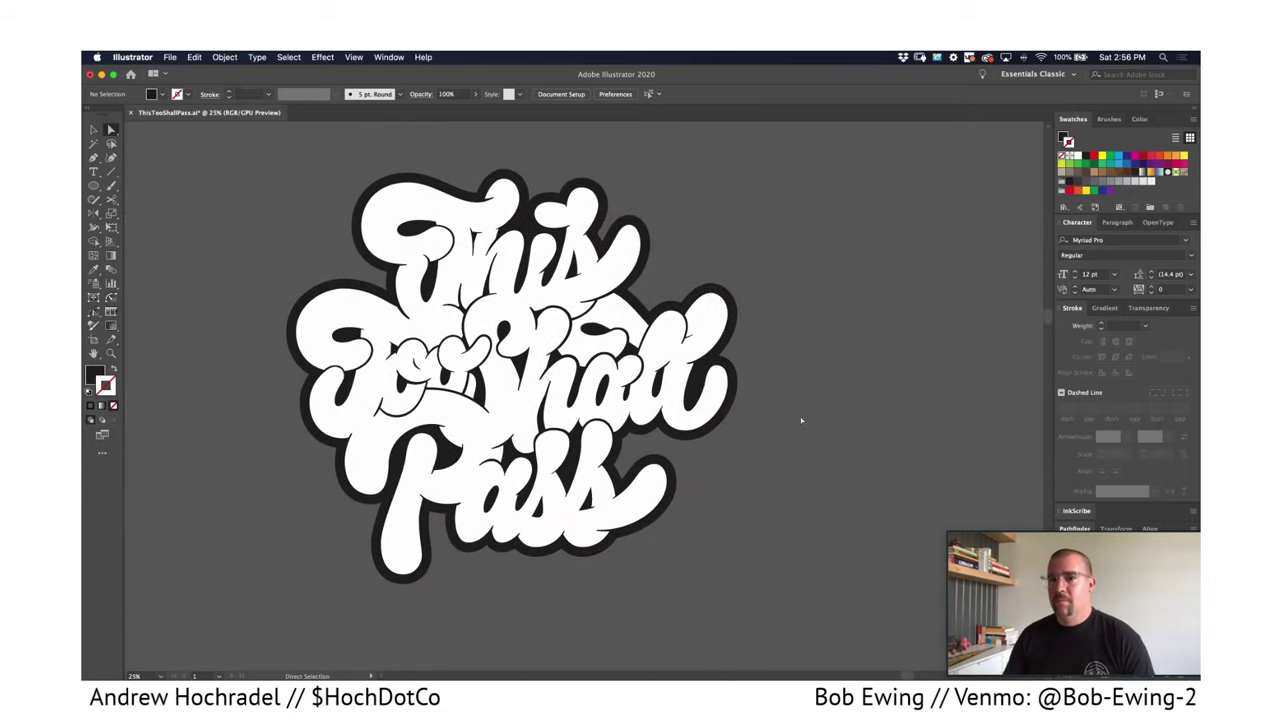
key("v")
left_click(481, 437)
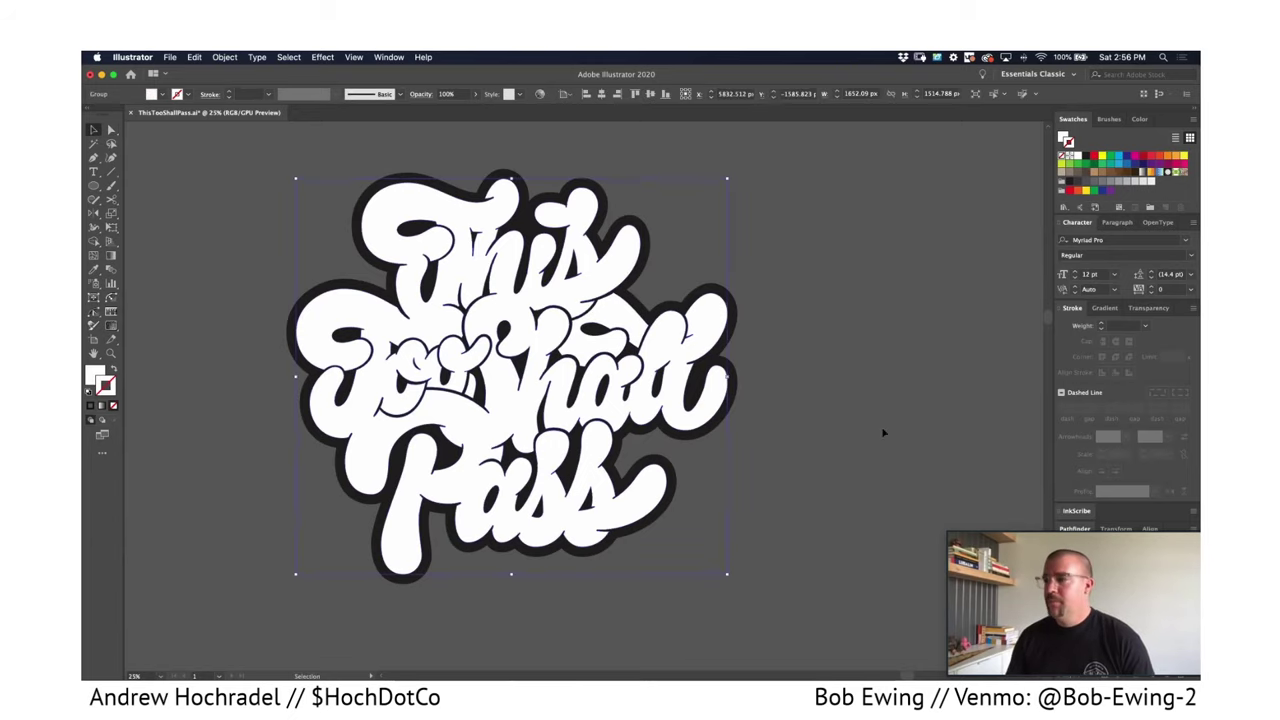
left_click(840, 429)
key("super+minus")
key("super+minus")
key("super+minus")
left_click_drag(706, 409, 577, 380)
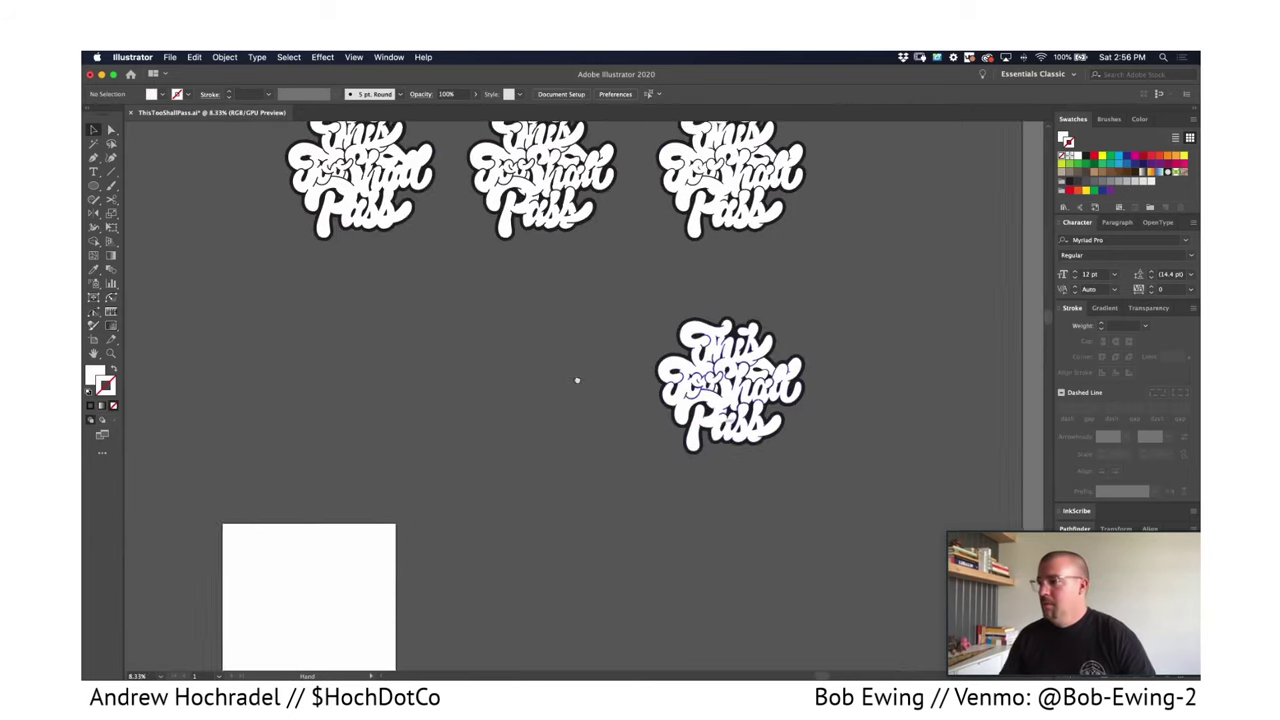
left_click_drag(675, 288, 626, 583)
key("Delete")
left_click_drag(502, 422, 530, 457)
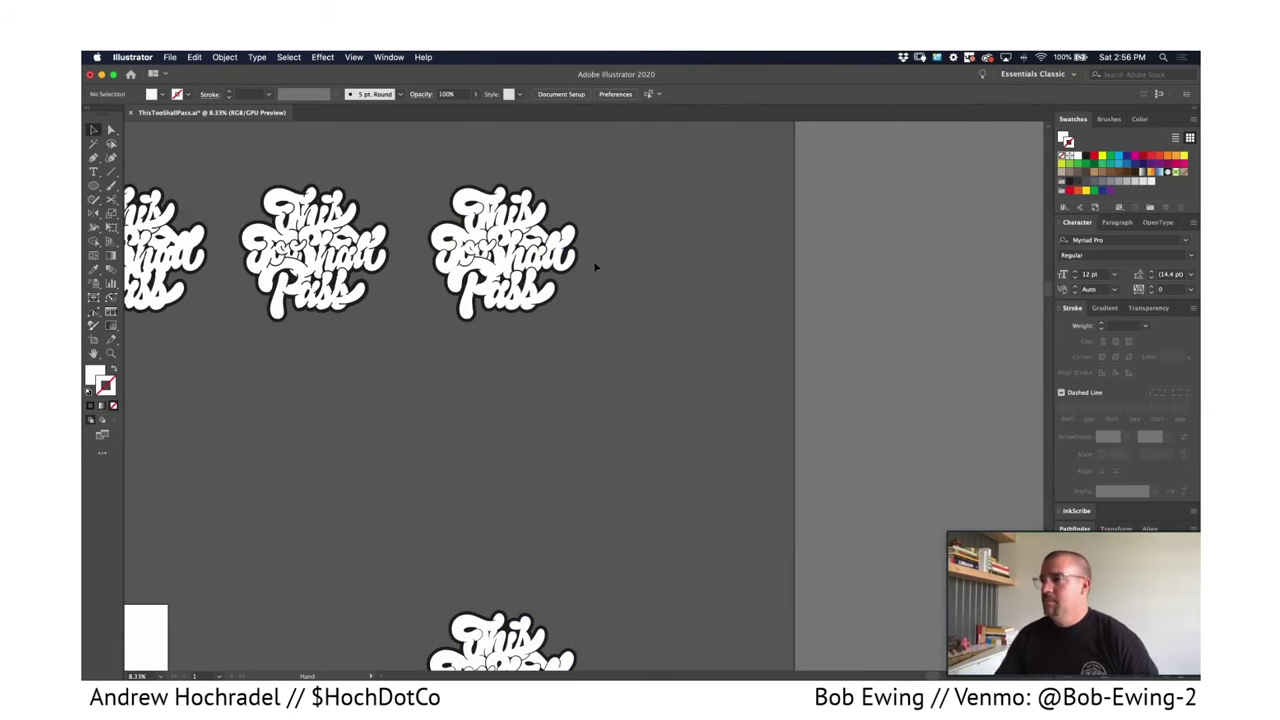
left_click_drag(416, 313, 517, 466)
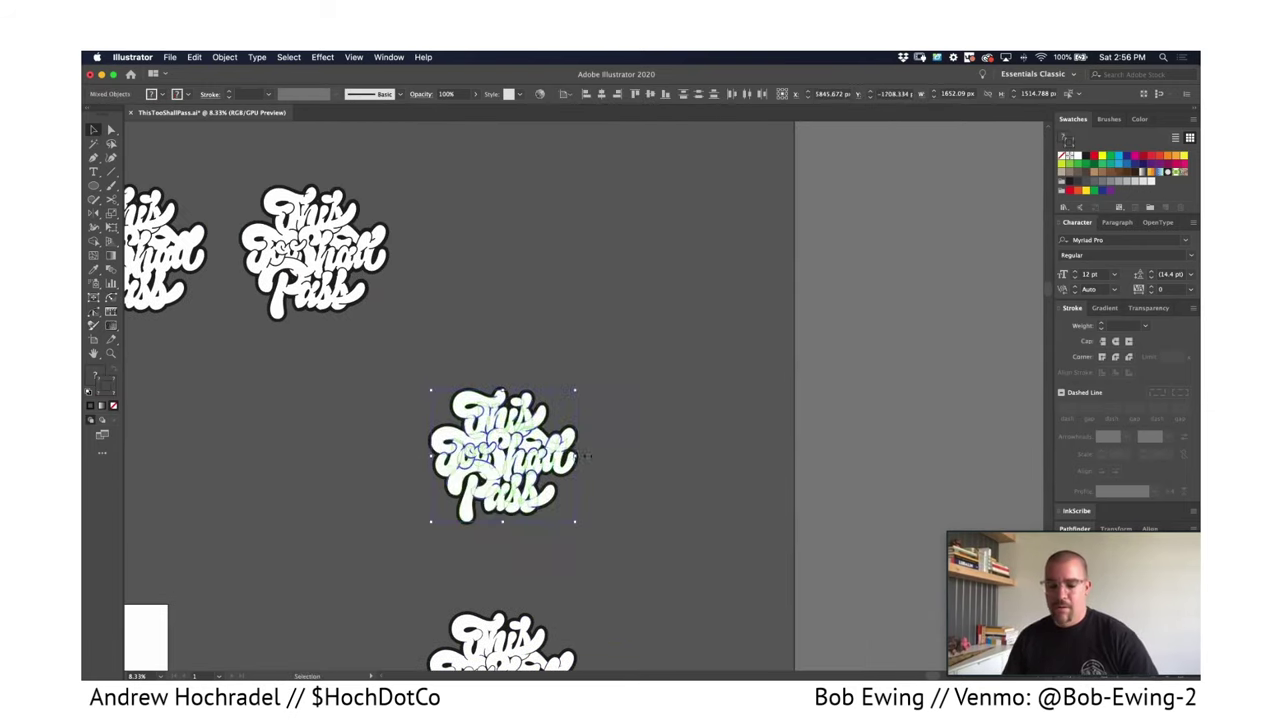
key("ctrl+equal")
key("ctrl+equal")
key("ctrl+equal")
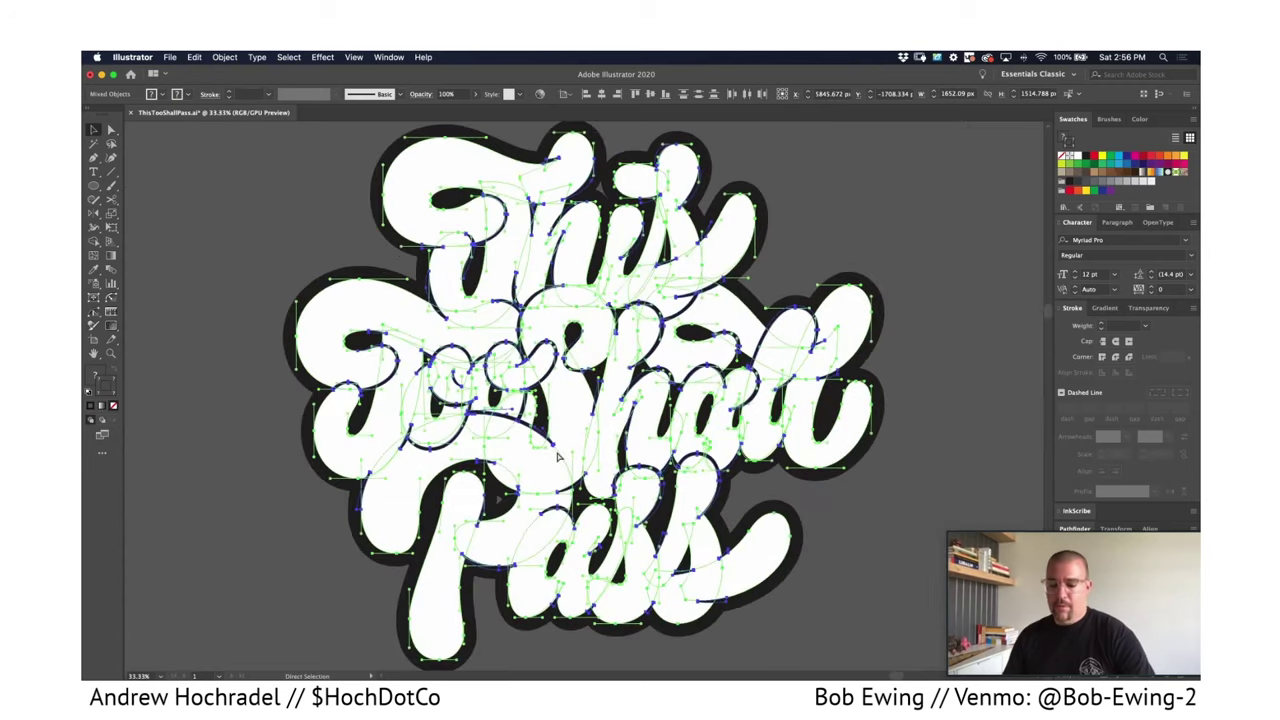
key("ctrl+minus")
key("ctrl+minus")
key("ctrl+minus")
key("ctrl+minus")
key("ctrl+z")
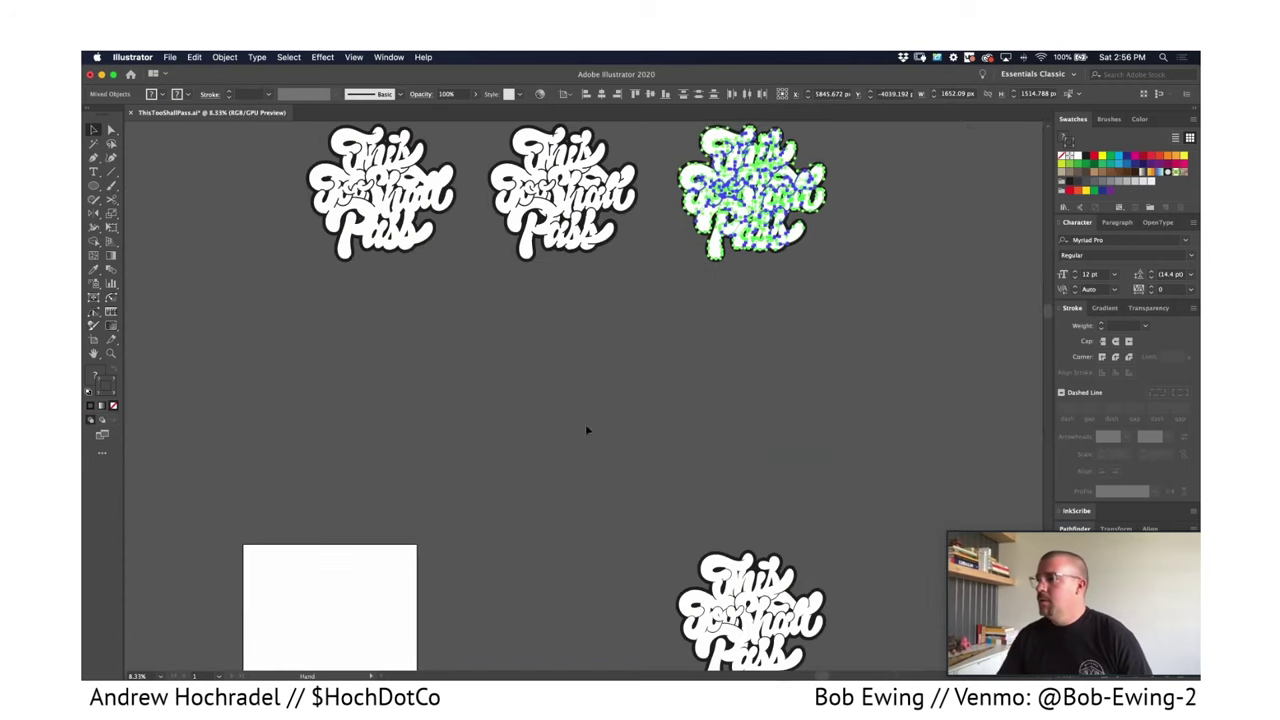
Duplicate the last lettering version of the row into the free space beneath it, and deselect the copy.
left_click_drag(627, 283, 627, 486)
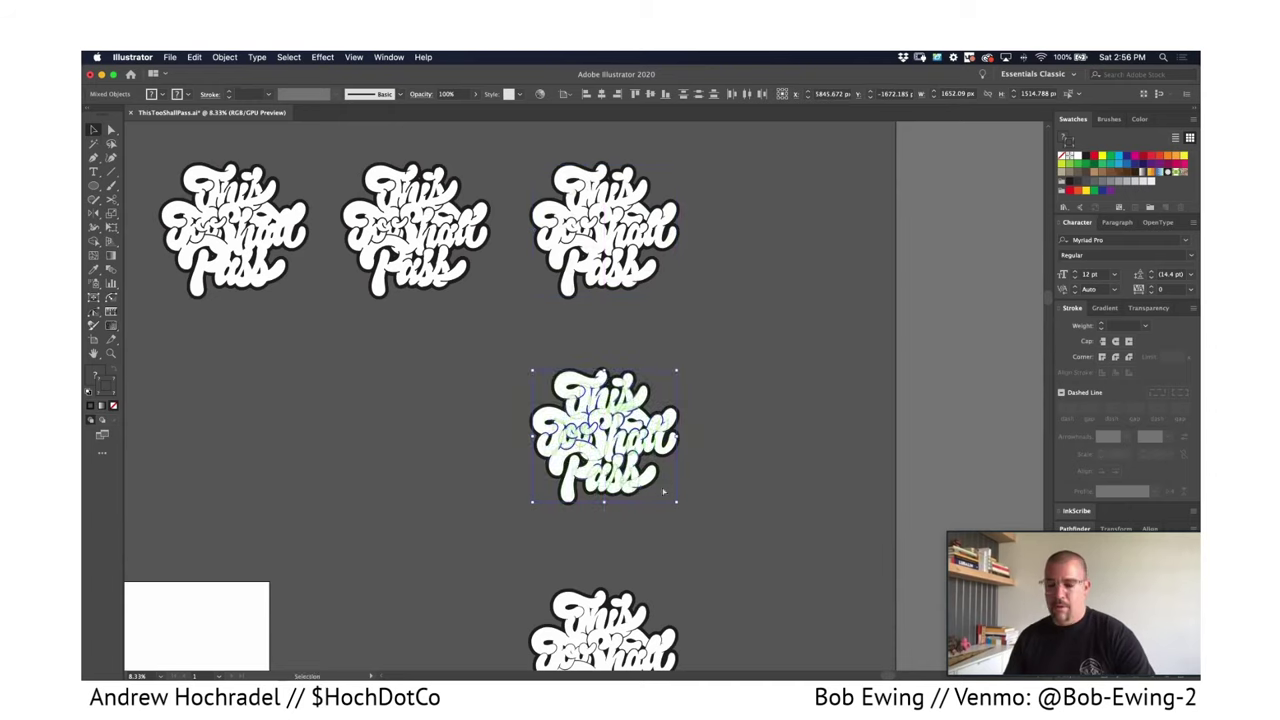
key("ctrl+equal")
key("super+equal")
key("super+equal")
left_click_drag(826, 465, 763, 461)
left_click(752, 465)
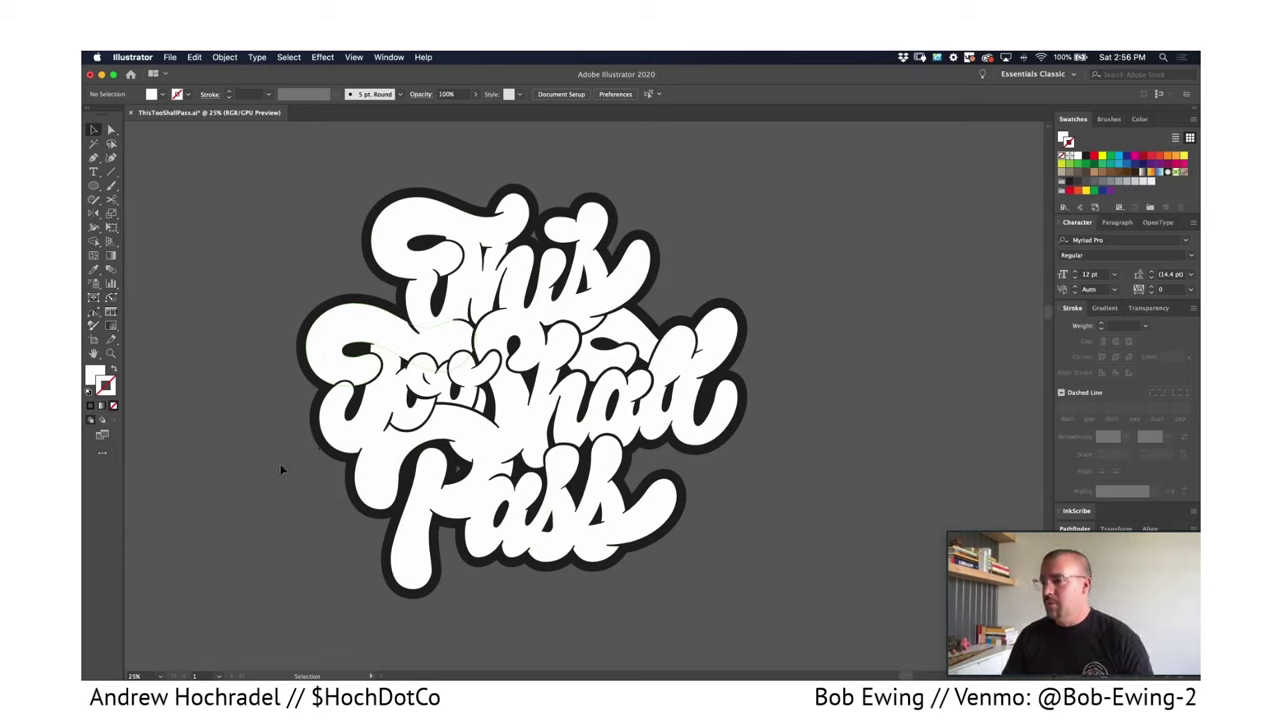
Select all black overlap shapes across the new copy, leaving out the white lettering and the backing.
left_click(366, 346)
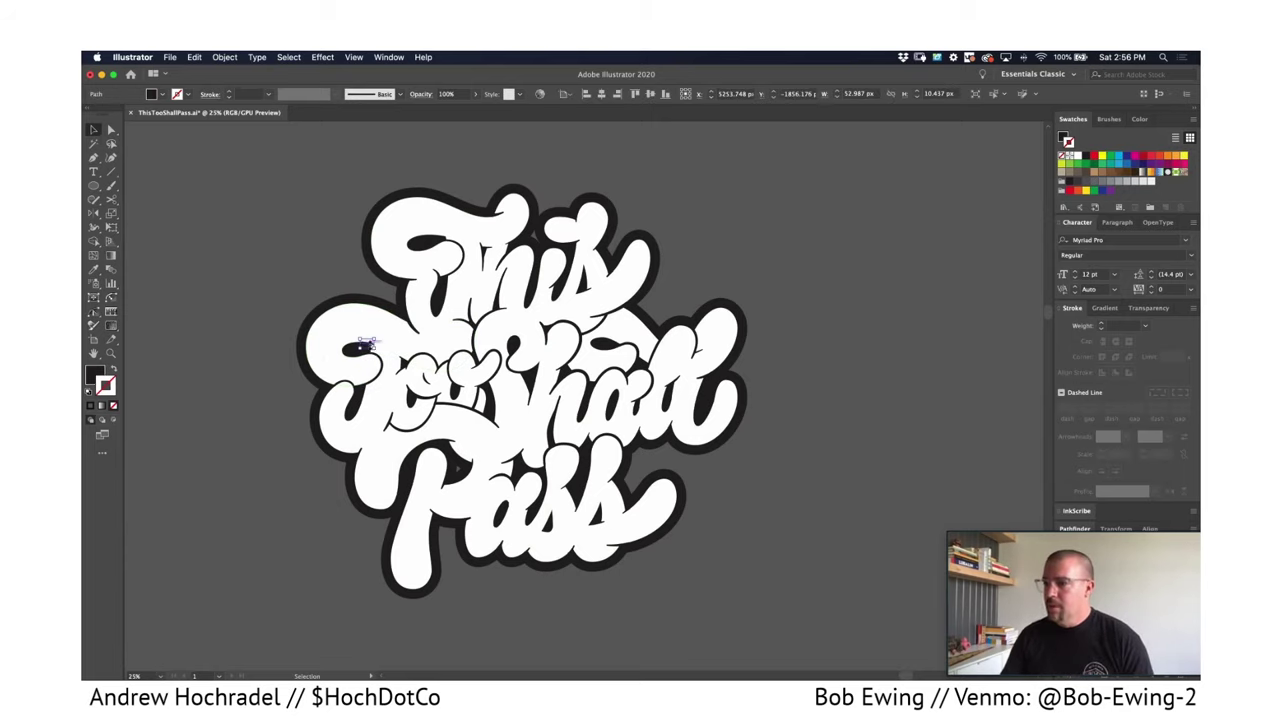
left_click_drag(290, 209, 859, 497)
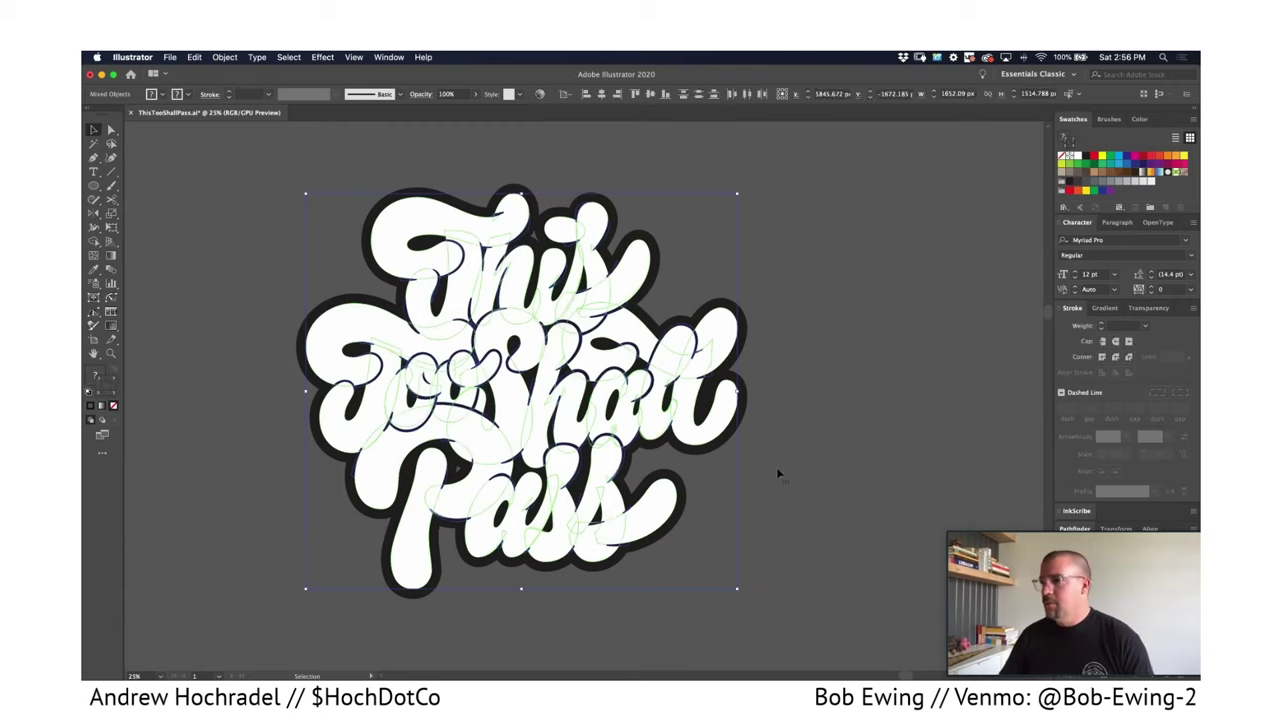
left_click(218, 553)
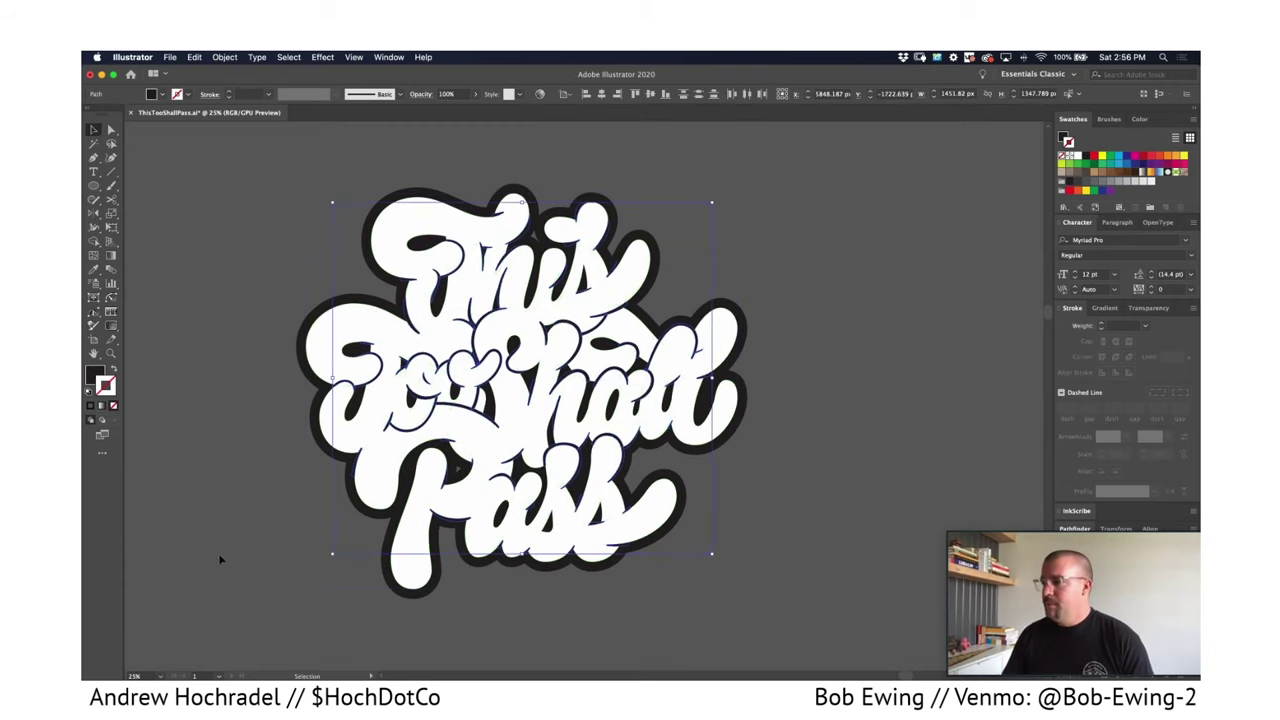
Unite the overlapping white letter shapes of the copy and make them one compound path.
left_click(330, 367)
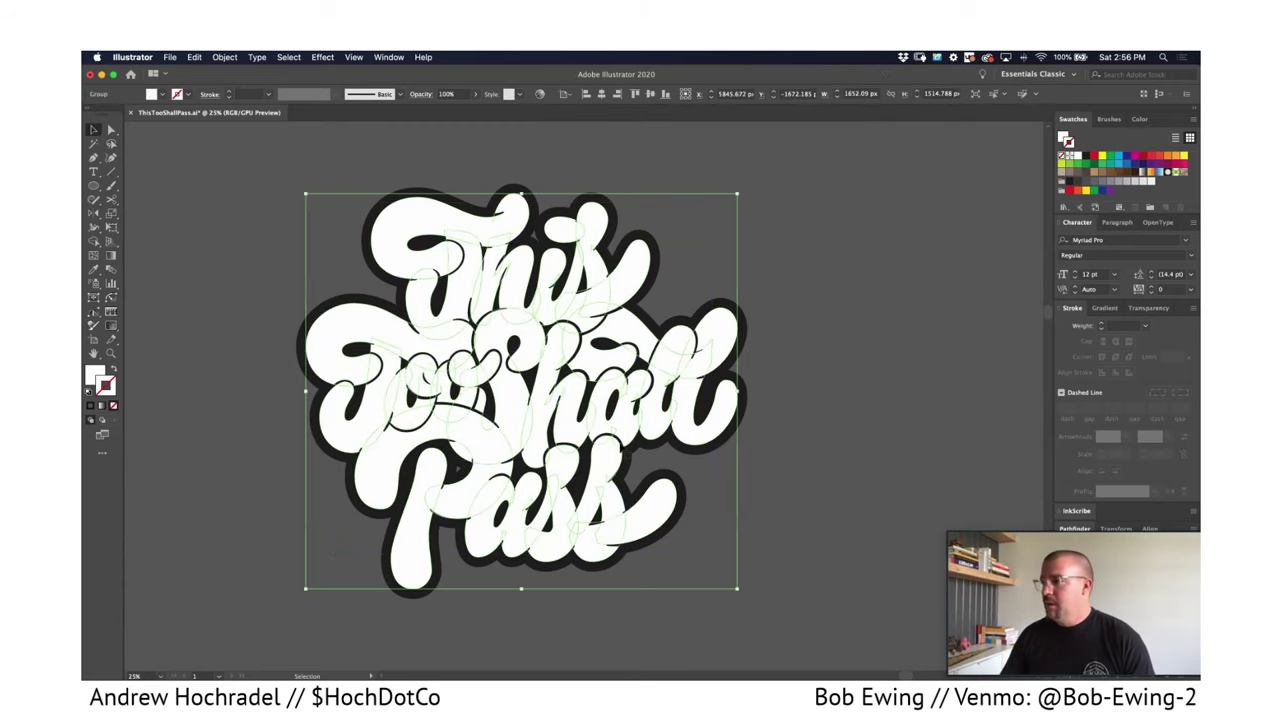
left_click_drag(722, 333, 935, 238)
key("super+z")
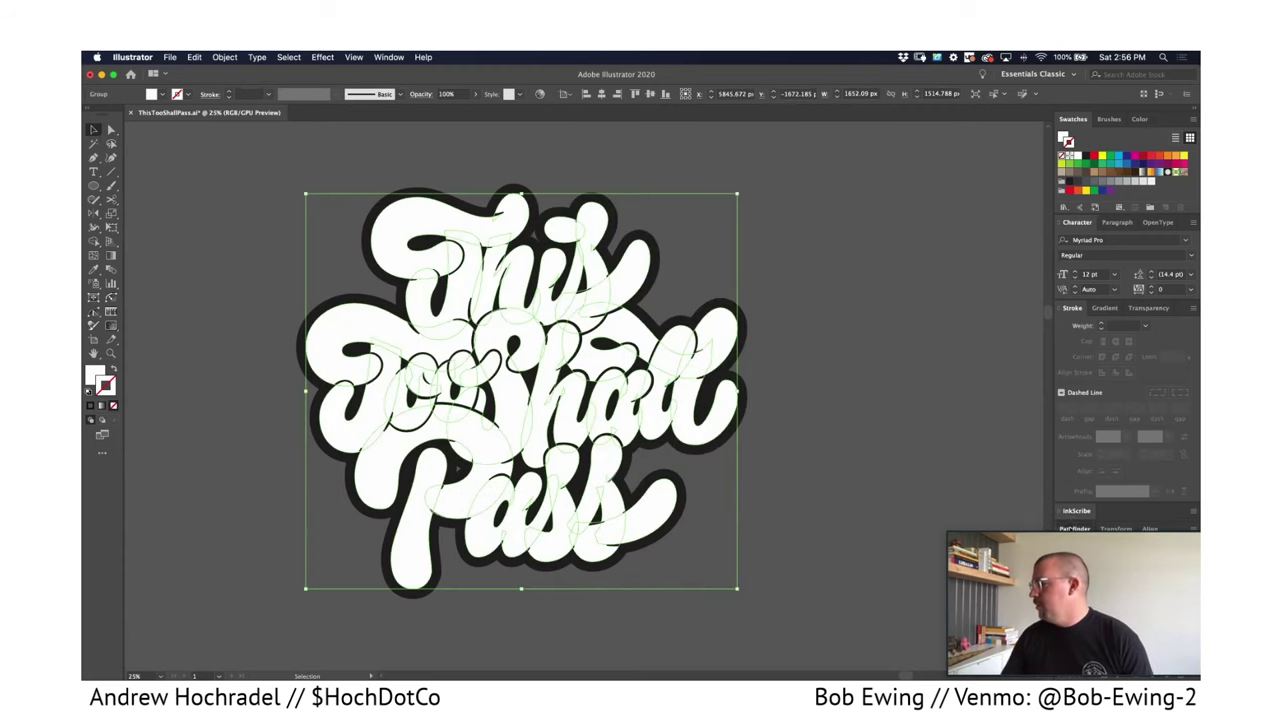
double_click(1070, 528)
key("super+8")
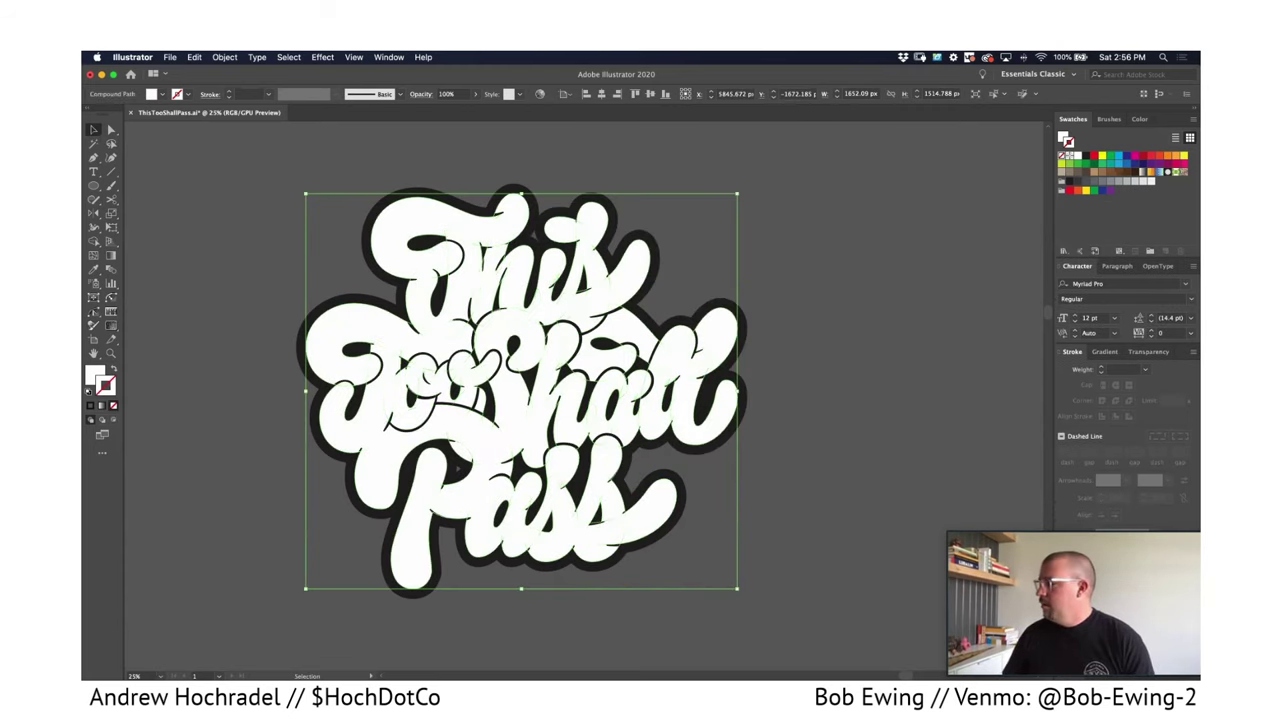
Expand the black backing's fill and stroke, and unite the resulting shapes into one compound path.
left_click_drag(895, 413, 832, 416)
key("super+z")
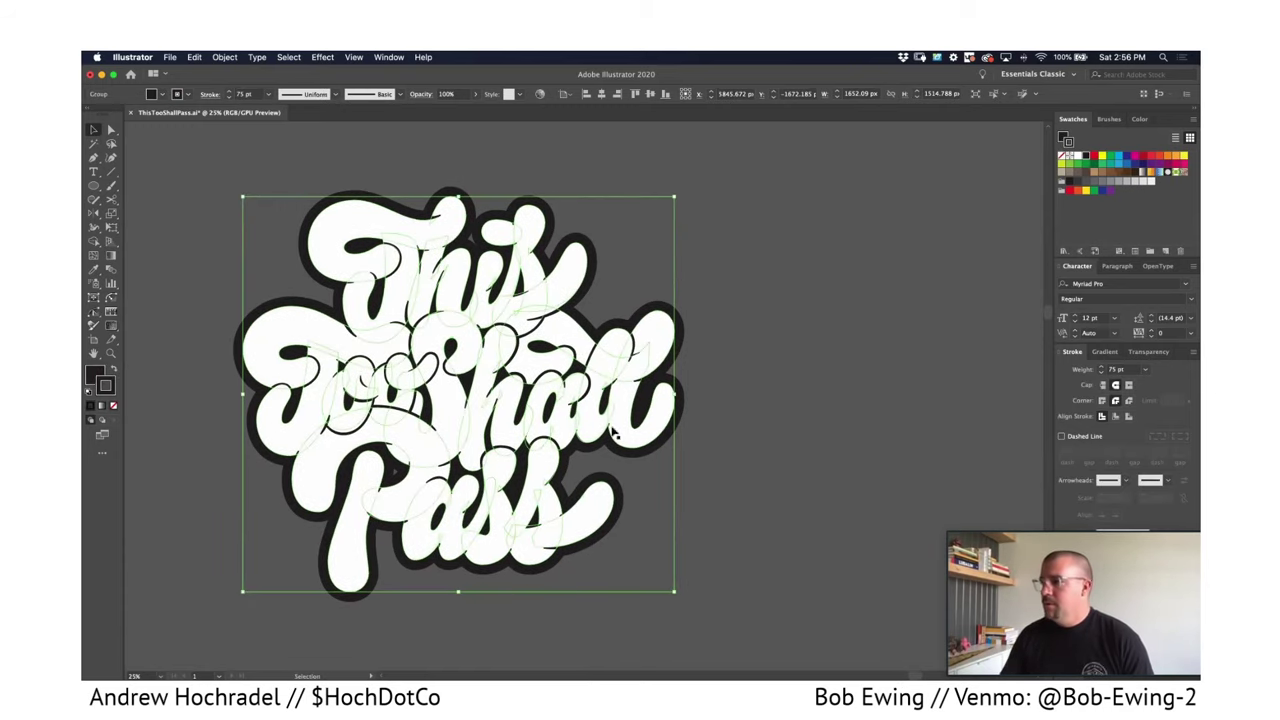
left_click(225, 57)
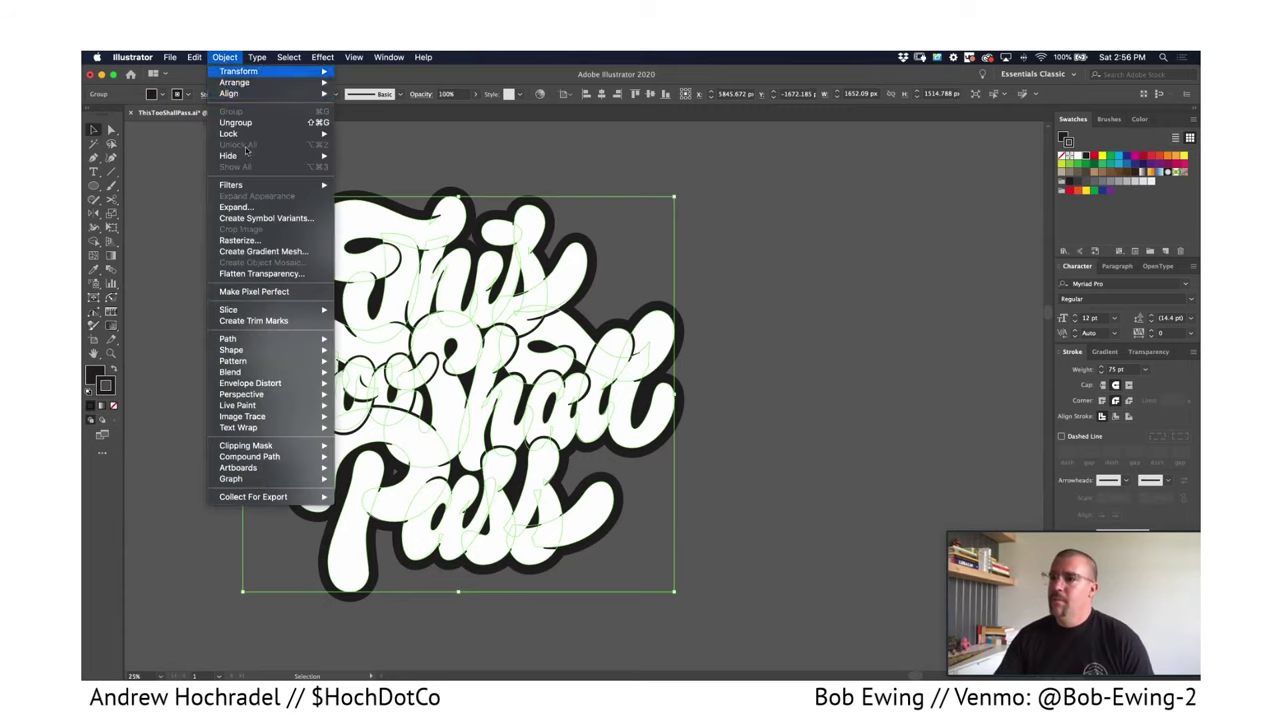
left_click(240, 207)
left_click(675, 443)
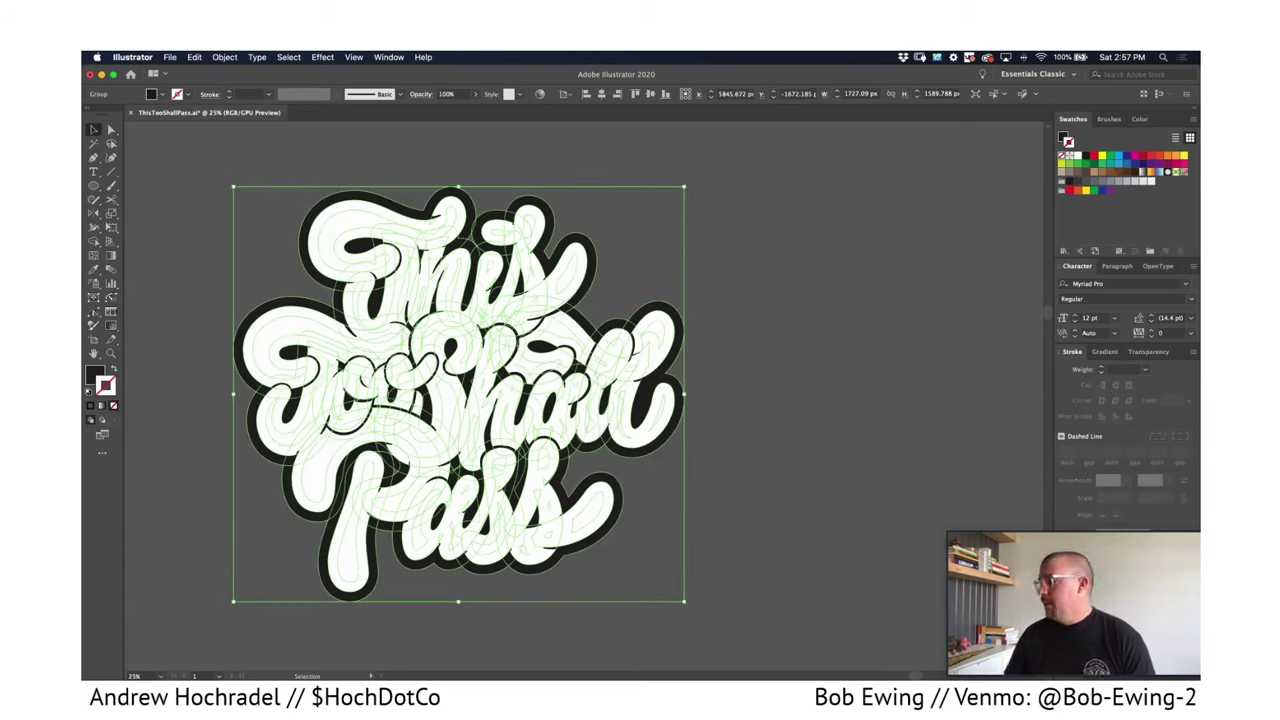
key("super+8")
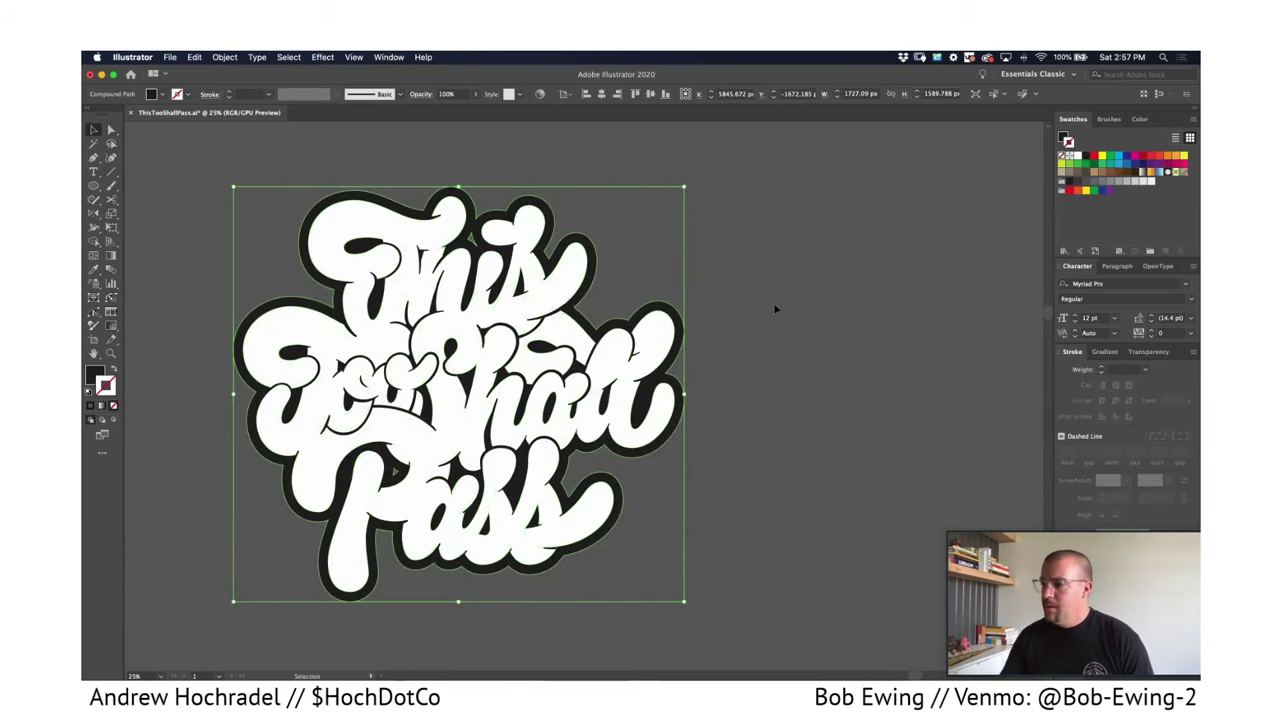
Select the copy's black backing, white lettering and overlap shapes in turn to check how each part is merged.
left_click(799, 369)
left_click(618, 513)
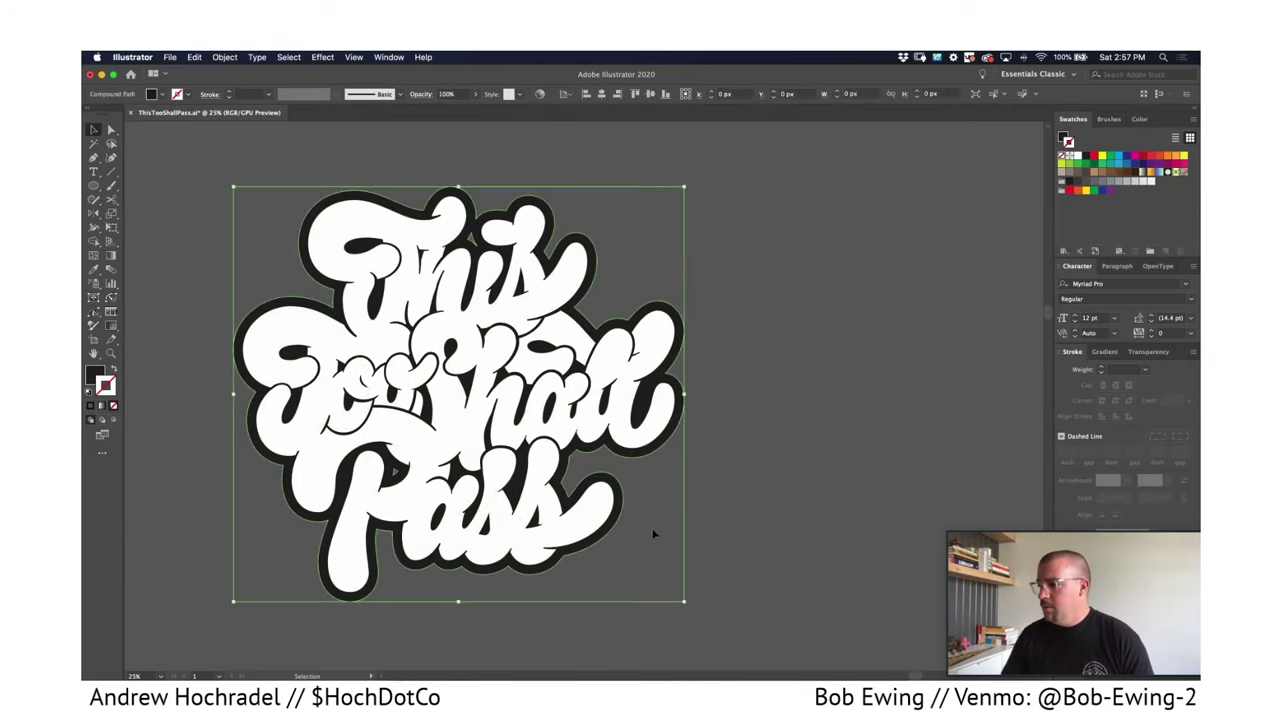
left_click(646, 511)
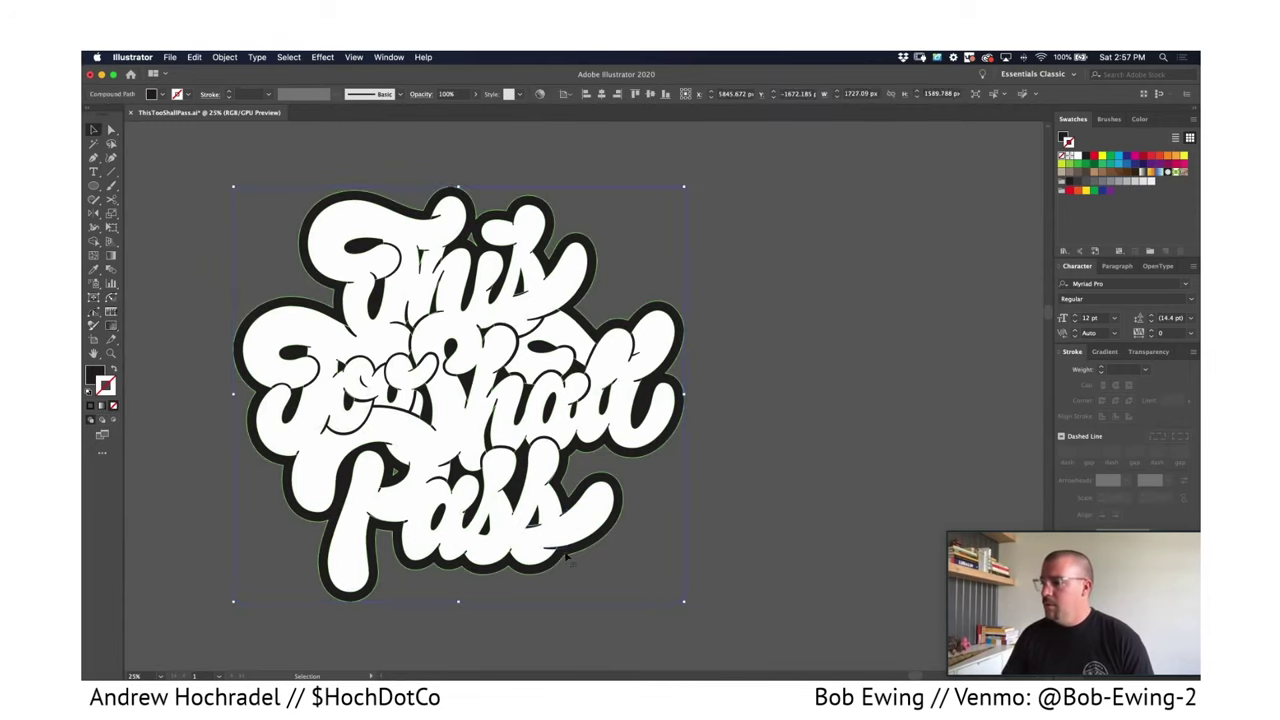
left_click(583, 521)
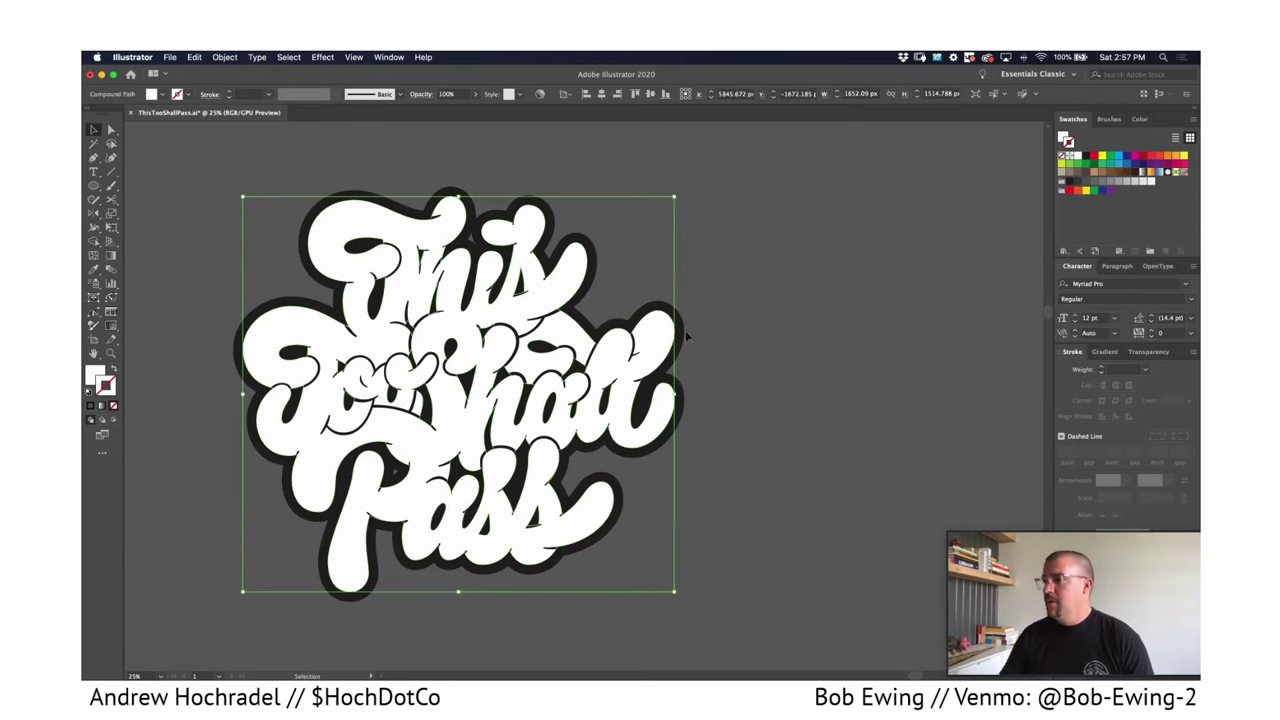
left_click_drag(240, 535, 300, 450)
left_click(252, 414, "shift")
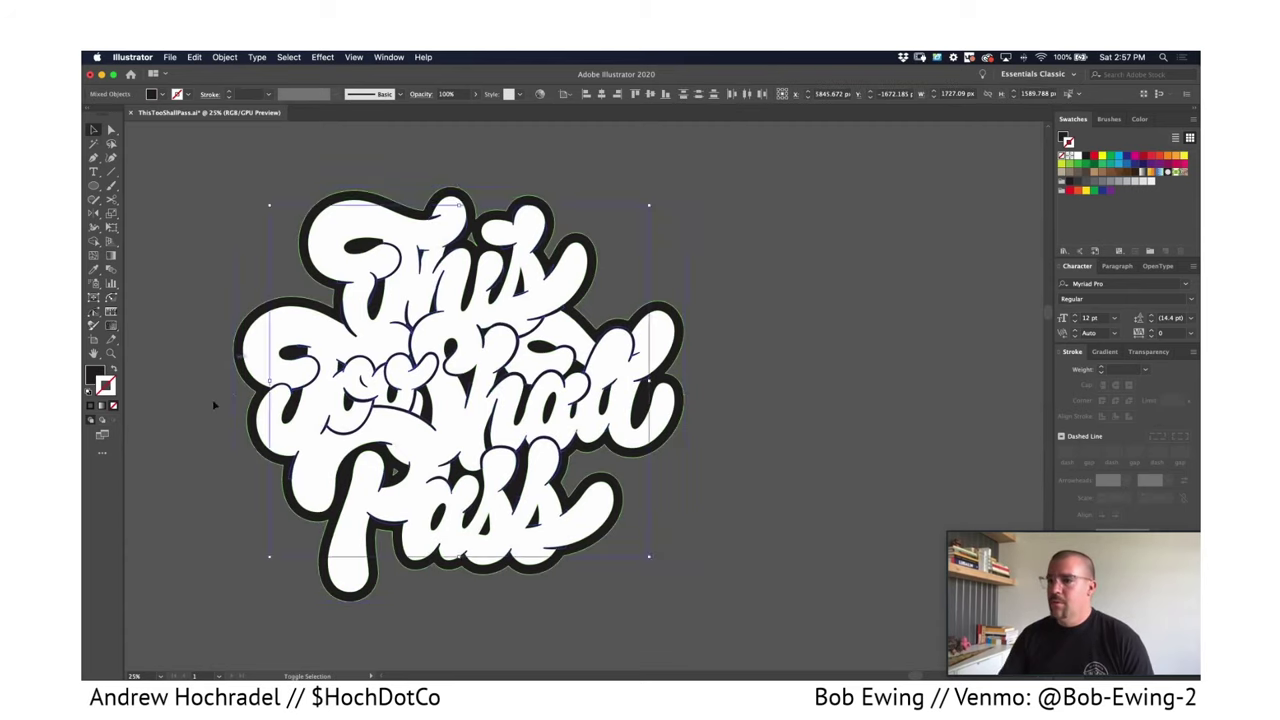
left_click(214, 403)
Cut the black backing out of the copy and subtract the overlap shapes from the white lettering.
left_click(238, 363)
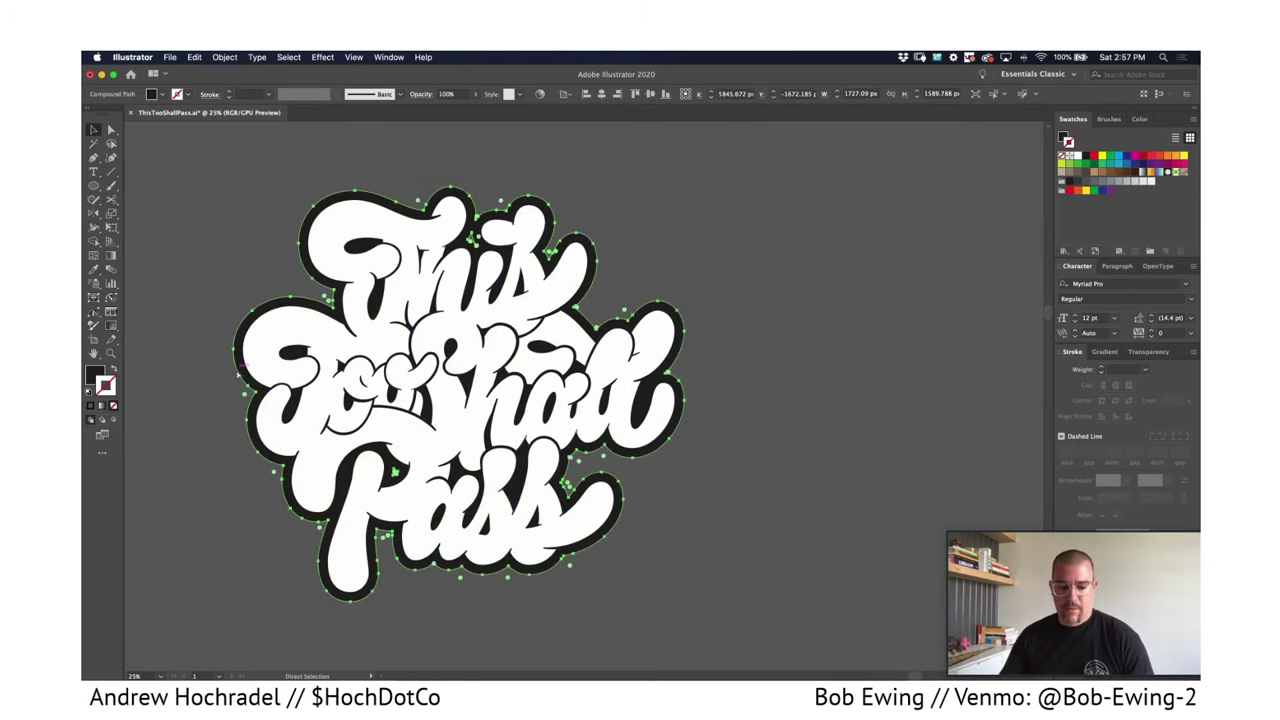
key("Delete")
key("super+a")
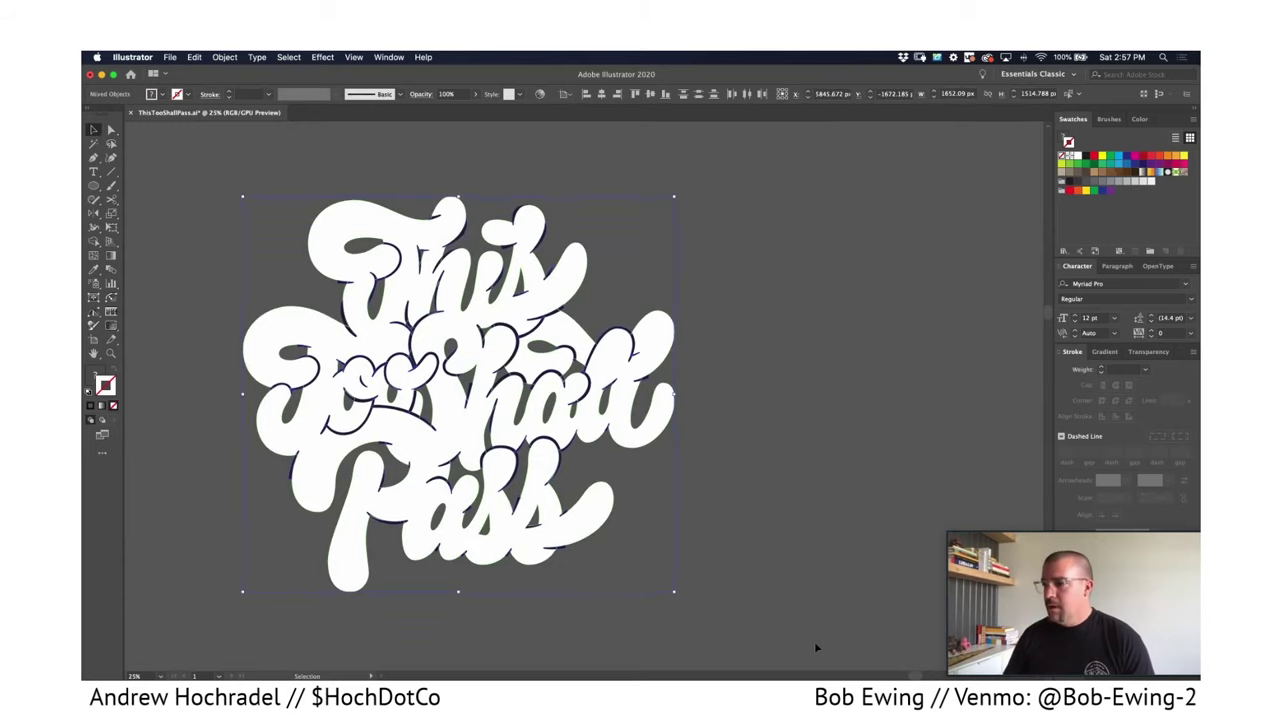
left_click(1085, 568)
left_click(738, 393)
Paste the black backing in place, send it behind the white lettering, and deselect it.
key("super+f")
key("shift+super+bracketleft")
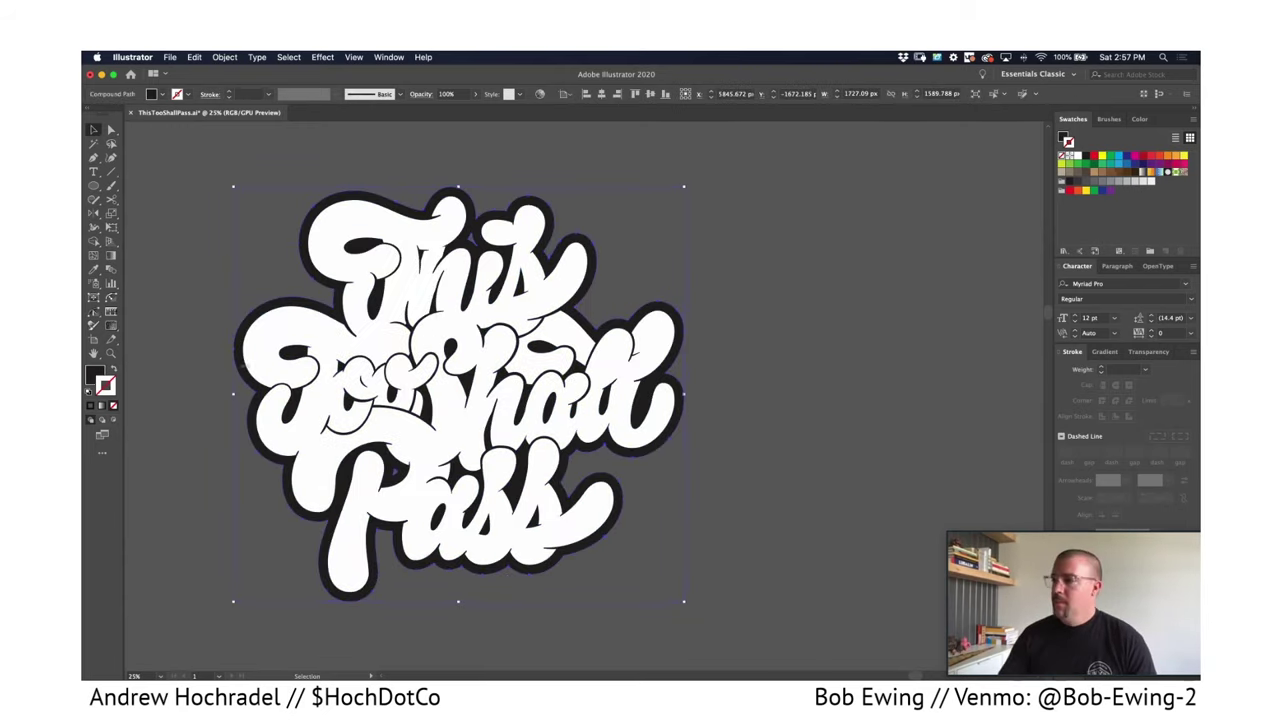
left_click(745, 361)
Try moving the cut-out white lettering aside, off the black backing.
left_click_drag(557, 383, 905, 326)
left_click_drag(897, 390, 689, 383)
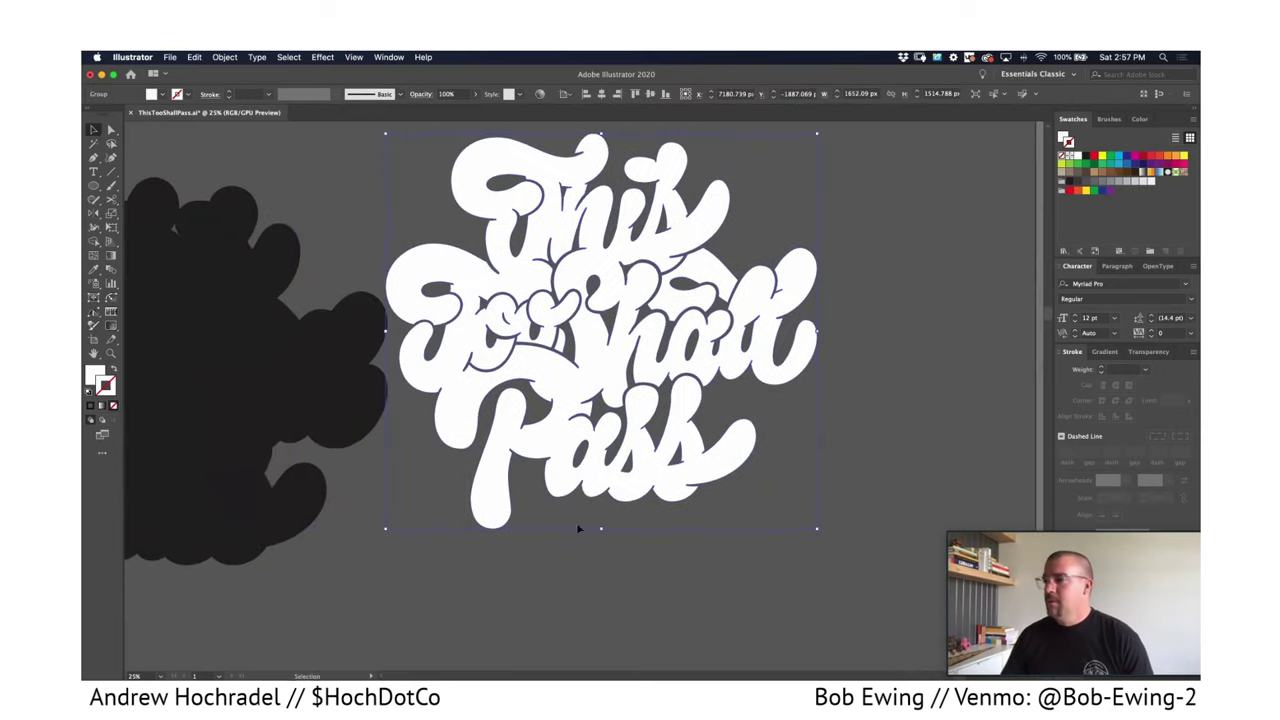
key("ctrl+z")
left_click(551, 573)
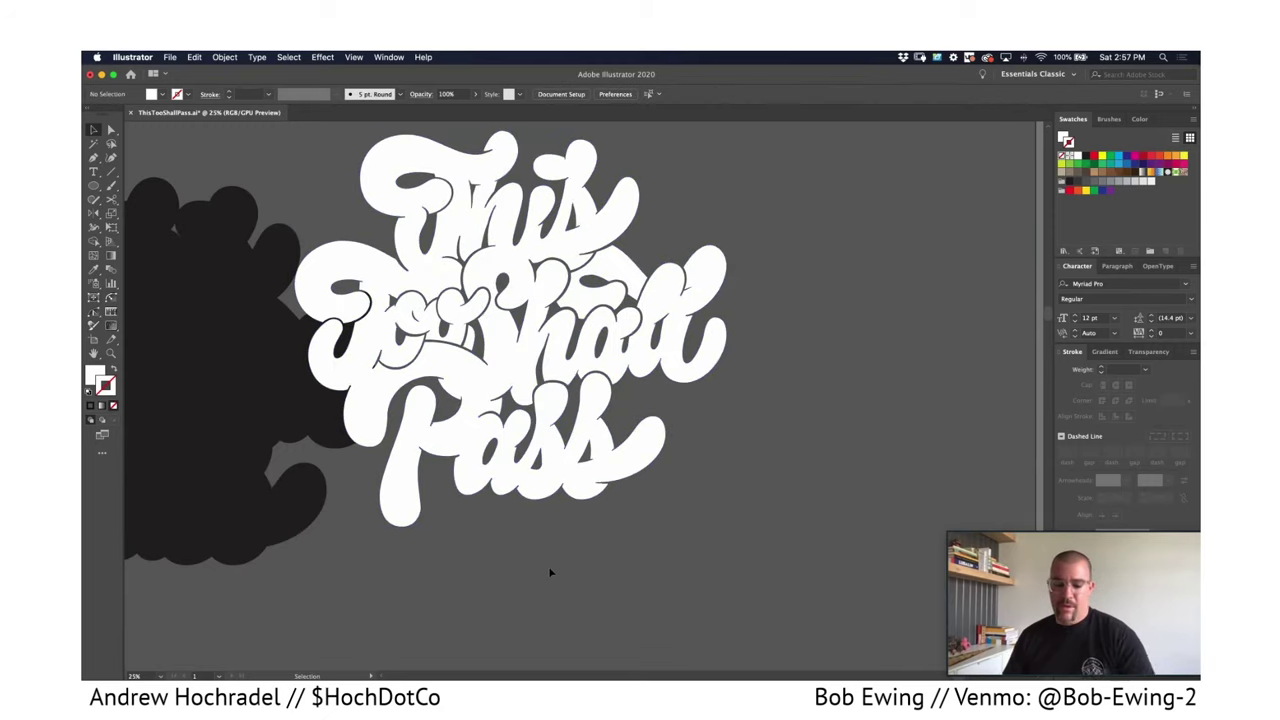
key("super+z")
Delete the small leftover hole in the black backing next to the P of Pass.
key("super+minus")
key("super+minus")
left_click_drag(560, 537, 605, 446)
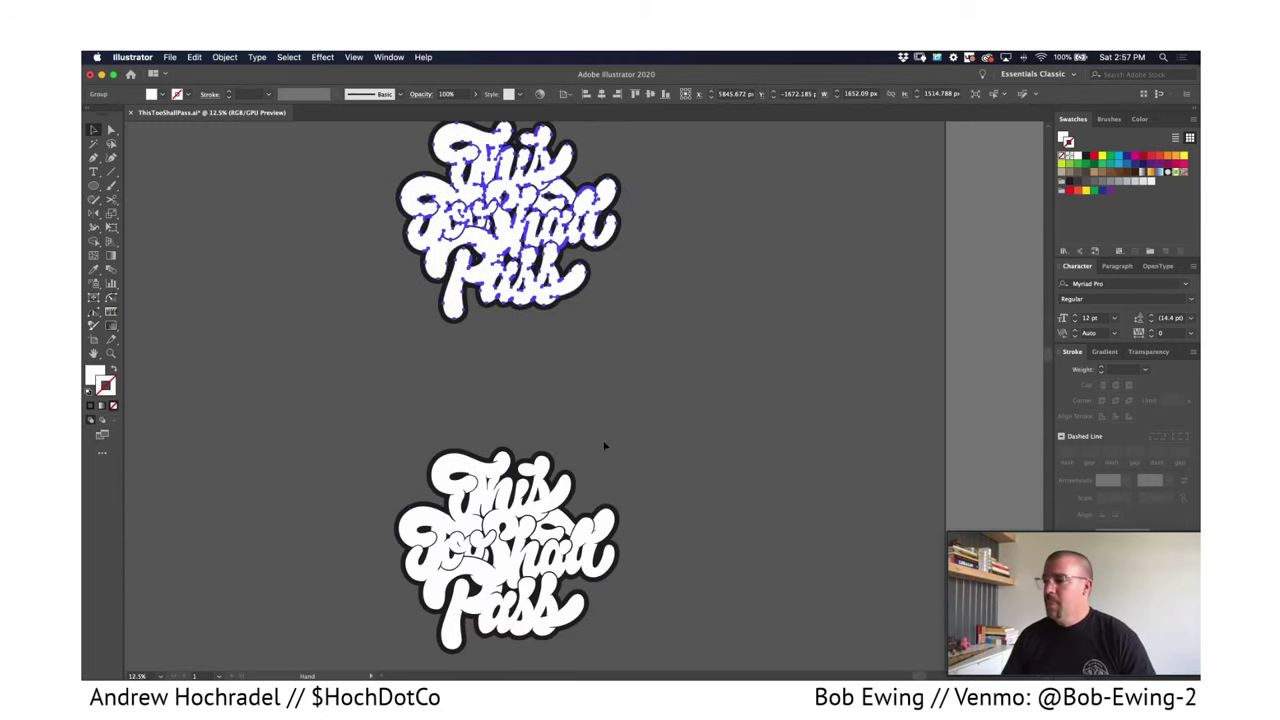
scroll(604, 446, "down", 3)
key("ctrl+plus")
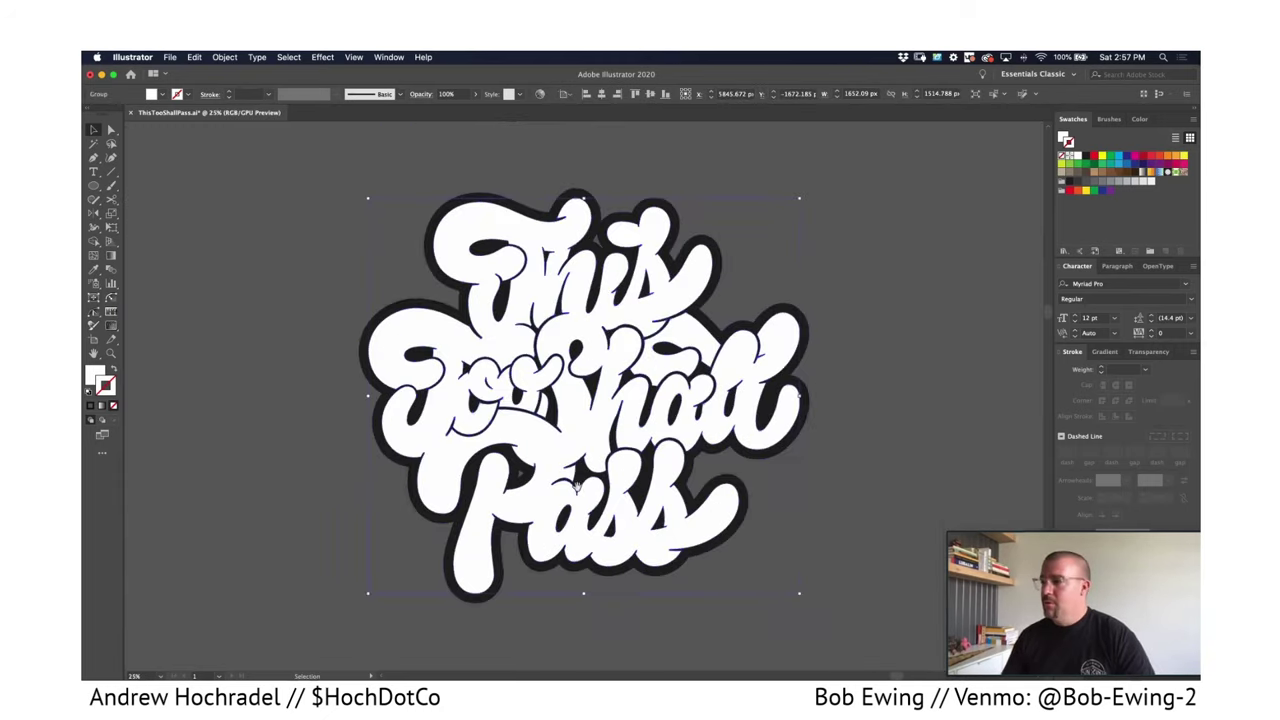
left_click_drag(577, 487, 474, 500)
left_click(253, 551)
left_click_drag(318, 525, 300, 532)
key("super+z")
key("a")
key("super+shift+a")
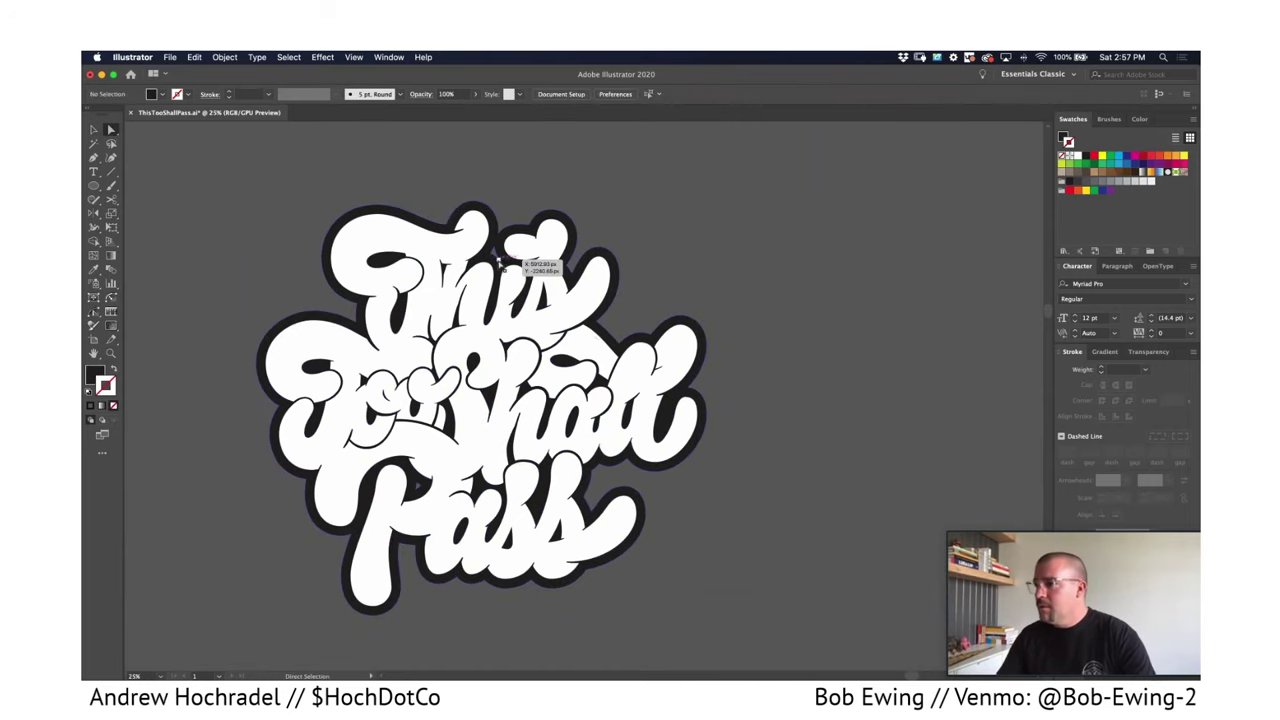
left_click(419, 487)
key("Delete")
key("Delete")
Examine the cleaned-up lettering up close and compare it with the version beneath it.
key("super+equal")
key("super+equal")
left_click_drag(479, 447, 657, 425)
left_click_drag(540, 242, 484, 368)
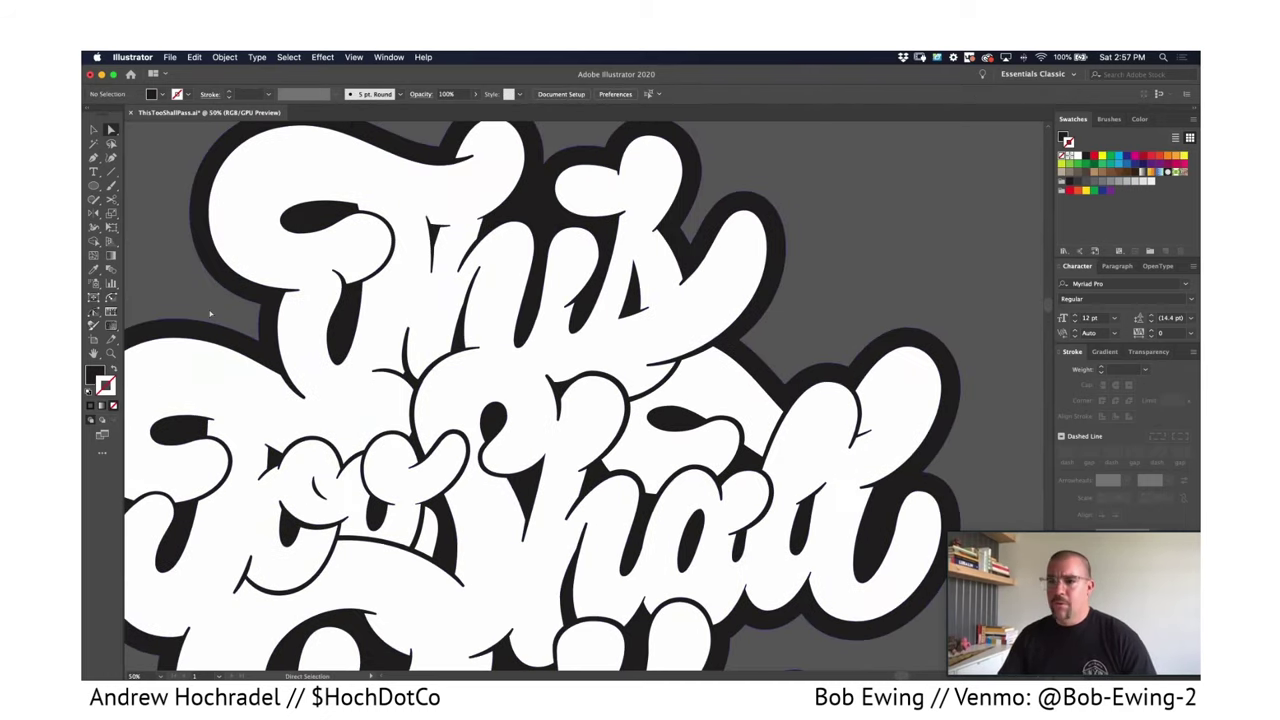
key("super+minus")
key("super+minus")
key("super+minus")
key("super+minus")
left_click_drag(409, 429, 352, 292)
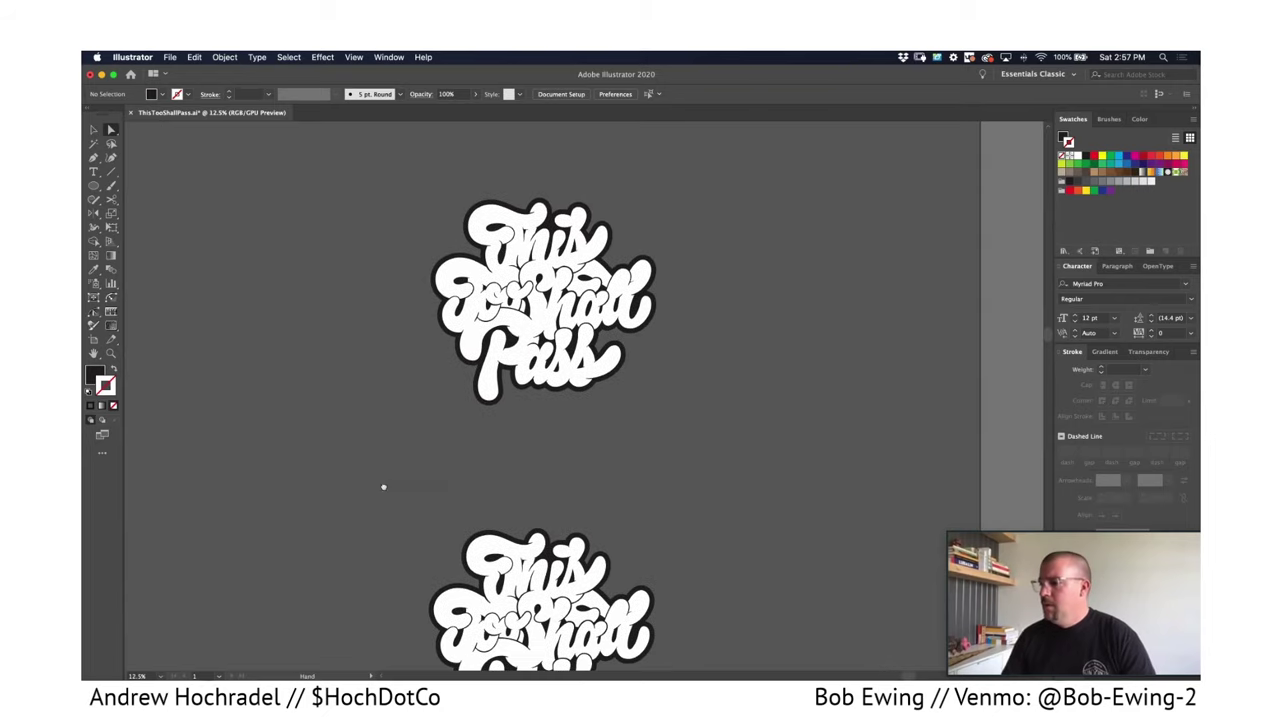
left_click_drag(383, 486, 300, 322)
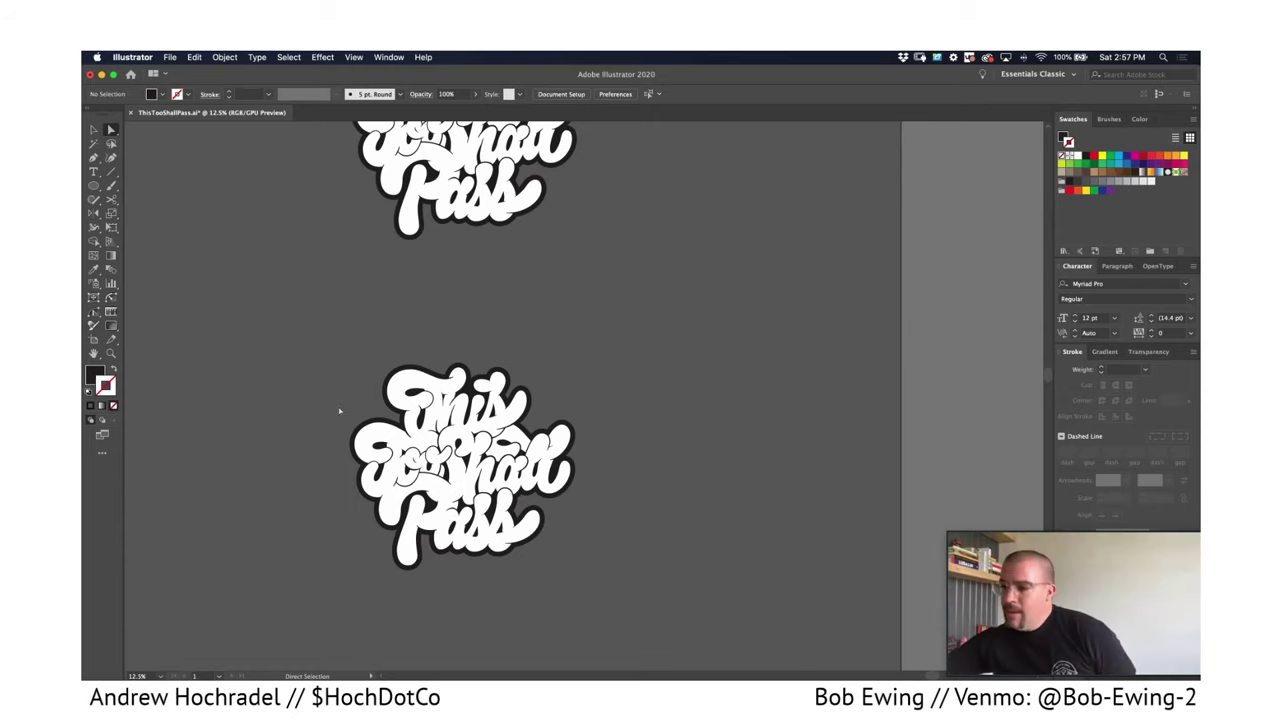
left_click_drag(445, 352, 410, 426)
left_click_drag(480, 361, 464, 421)
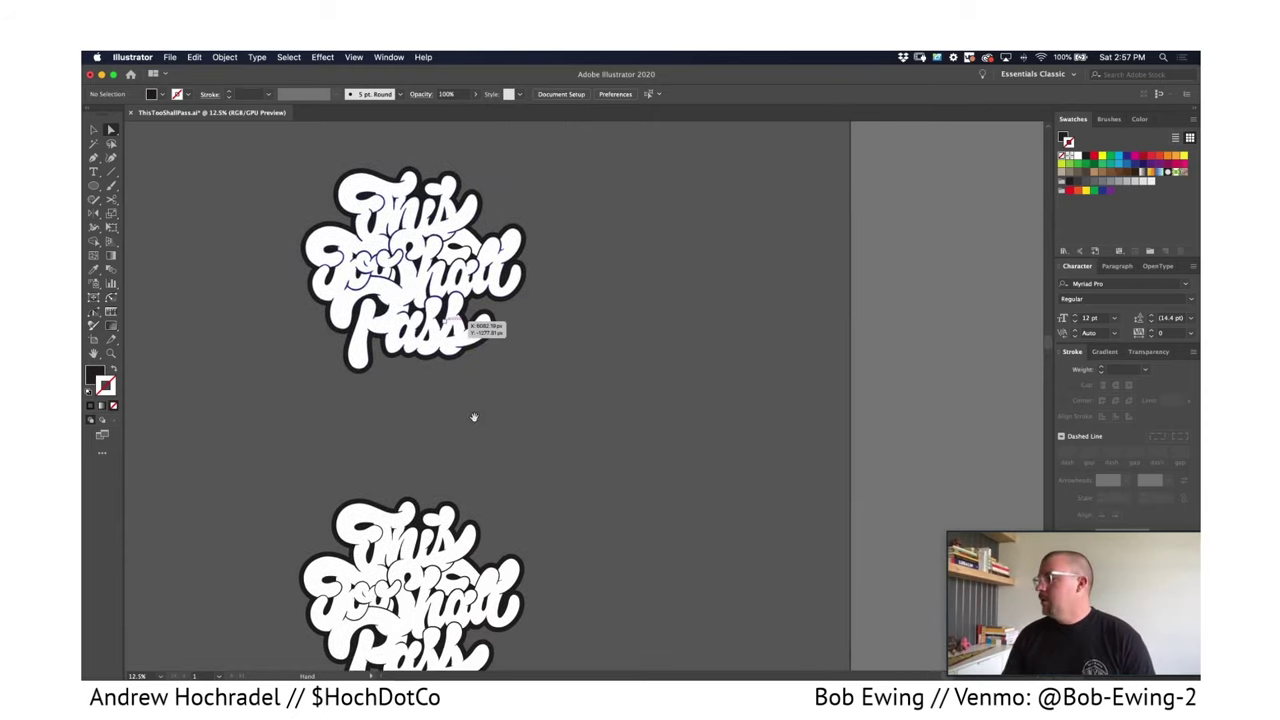
Select the whole lettering of one version to examine its anchor points, and deselect it.
left_click_drag(546, 174, 252, 442)
key("super+equal")
key("super+equal")
key("super+equal")
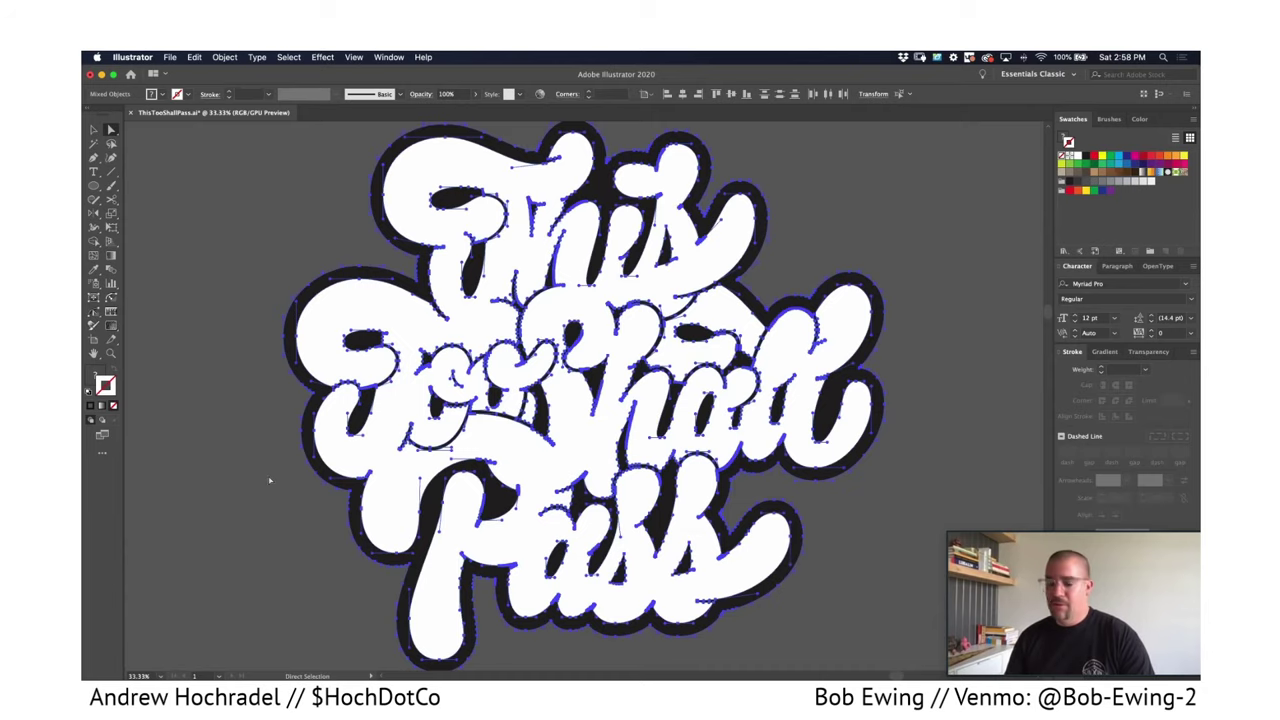
key("super+minus")
key("super+minus")
key("super+minus")
key("super+minus")
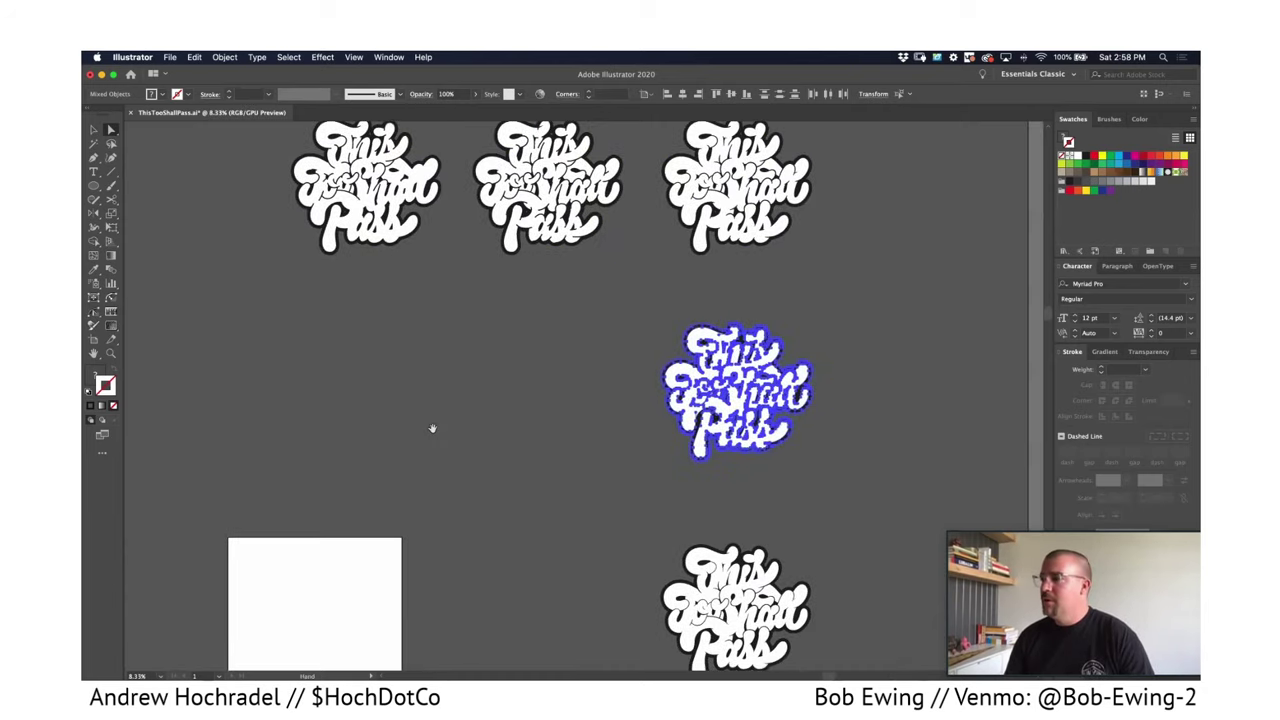
left_click_drag(549, 442, 650, 458)
left_click(512, 433)
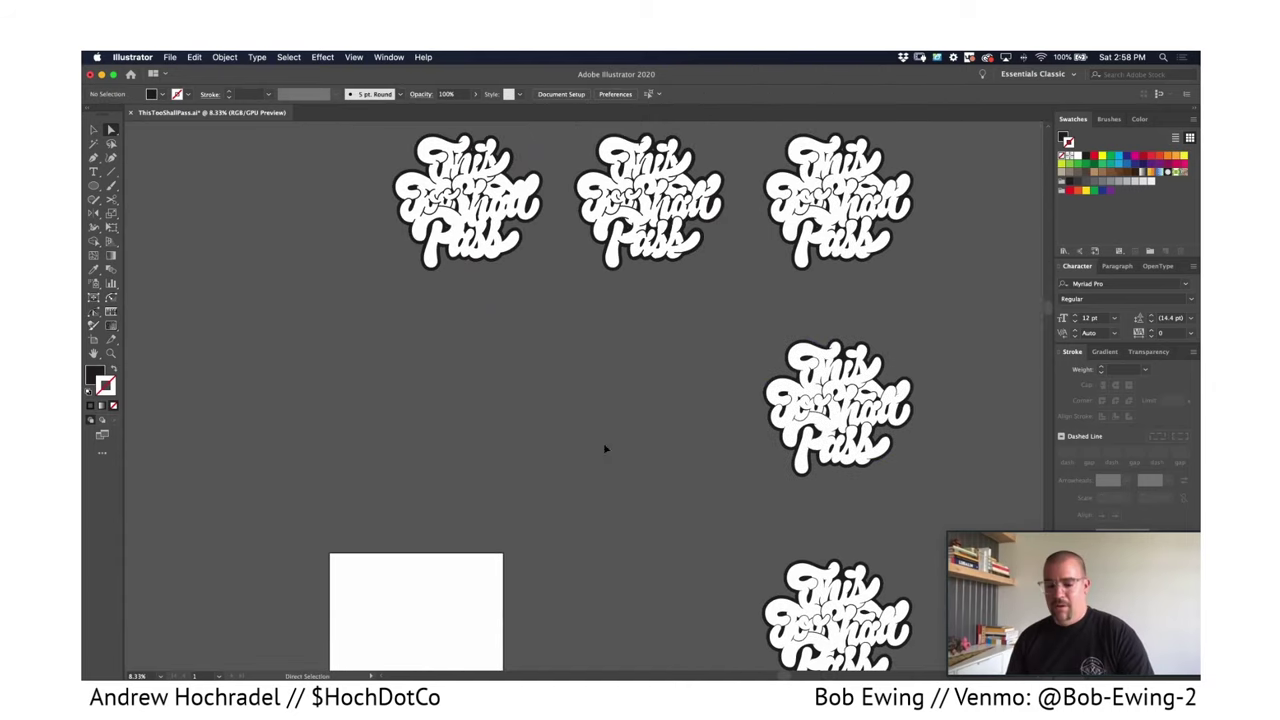
Examine the lower lettering version and select all its parts to check its construction.
key("super+equal")
key("super+equal")
left_click_drag(917, 523, 472, 427)
left_click_drag(546, 528, 430, 444)
scroll(429, 444, "down", 3)
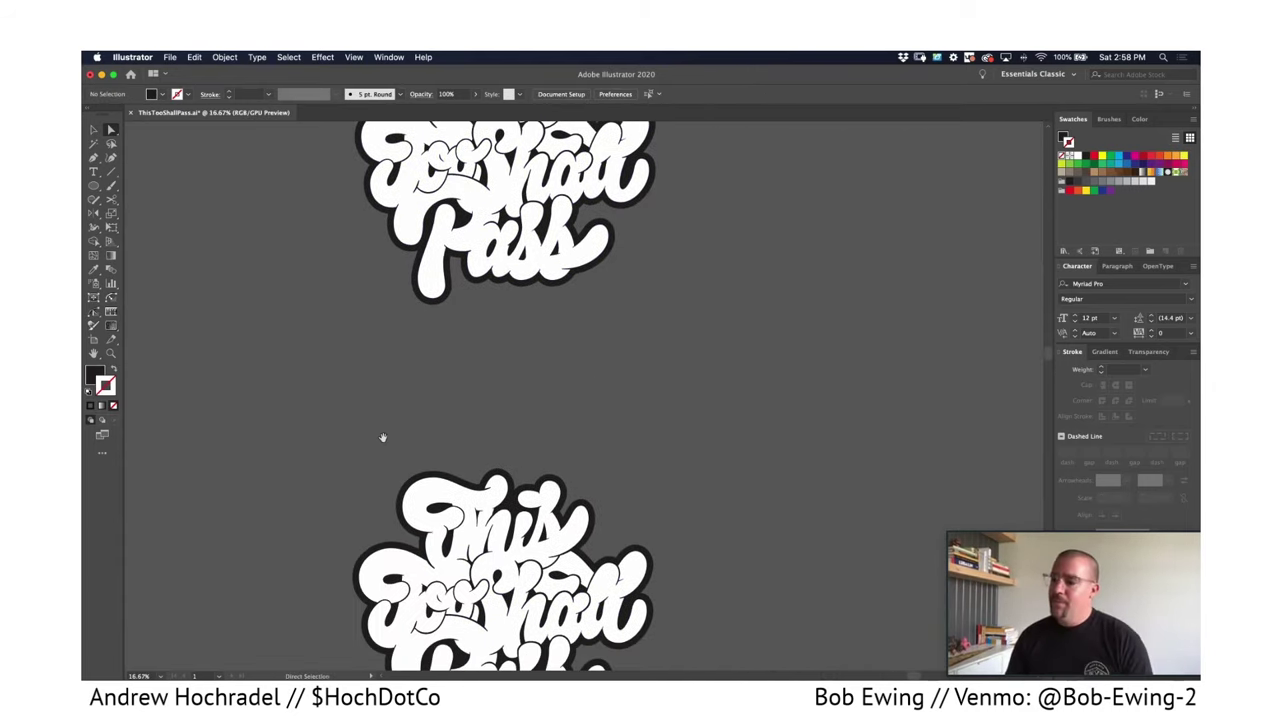
scroll(382, 437, "down", 5)
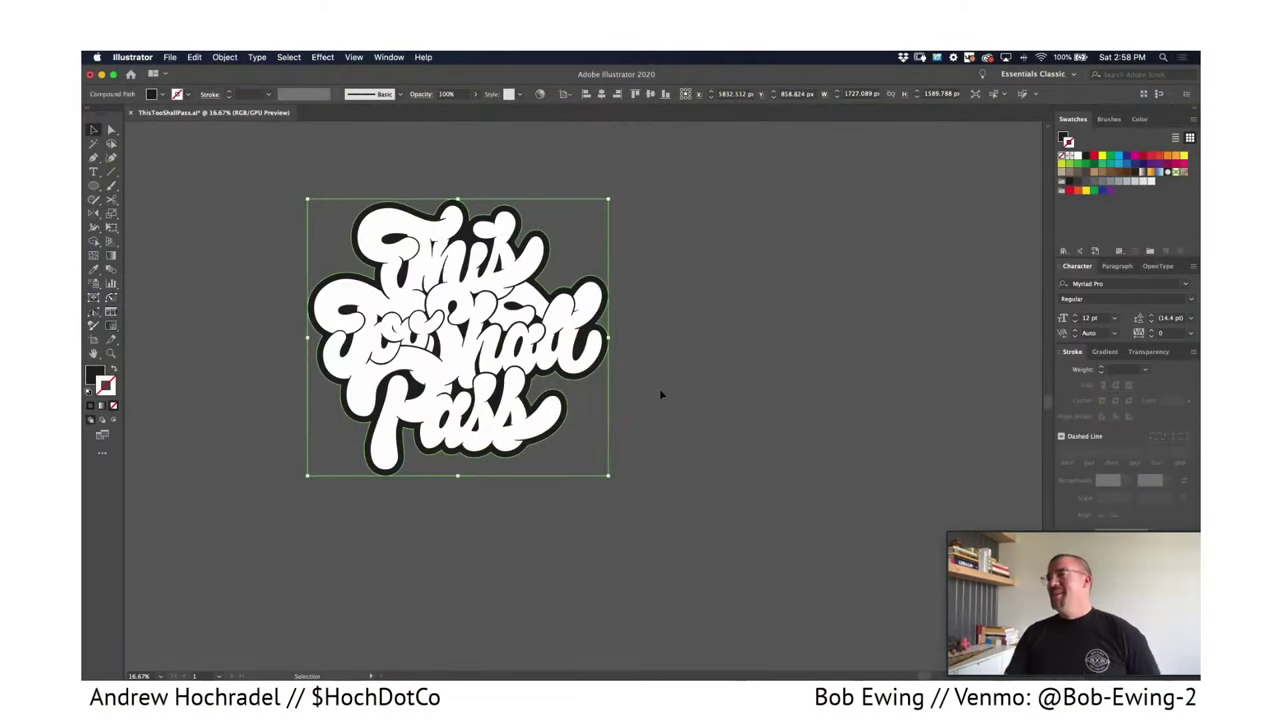
left_click(732, 257)
left_click_drag(711, 264, 327, 479)
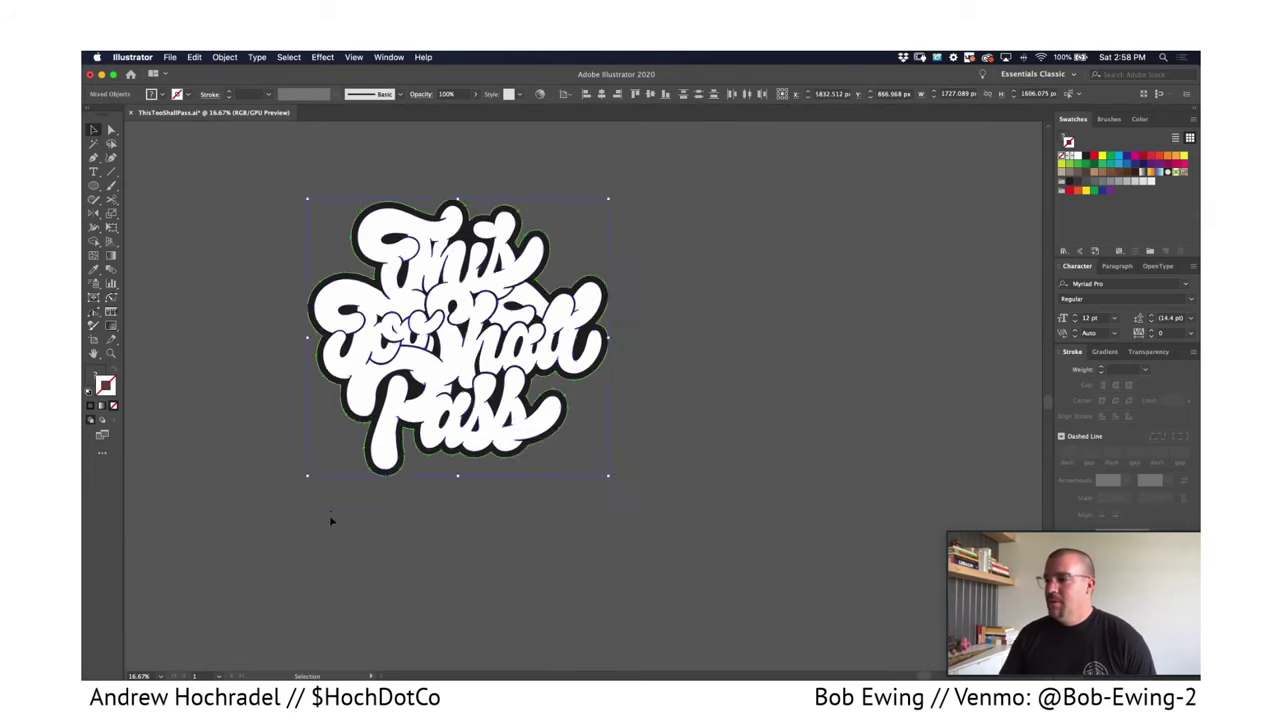
left_click(333, 521)
left_click_drag(349, 529, 326, 534)
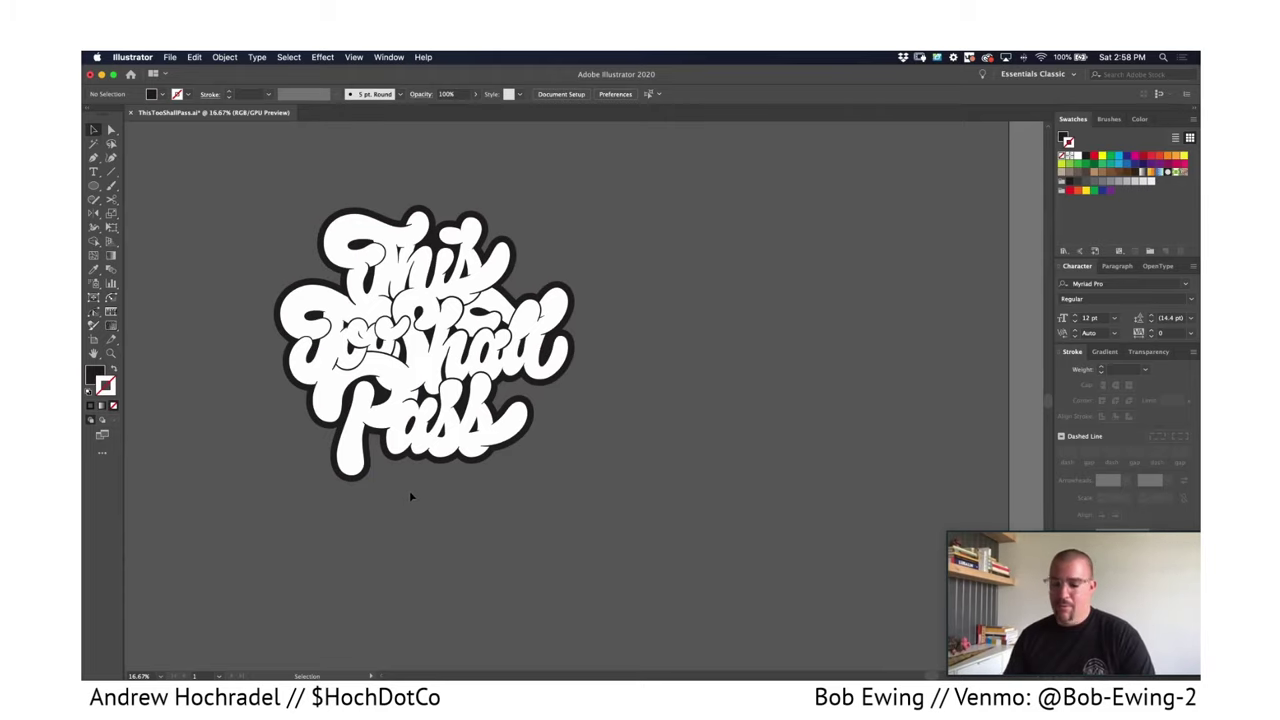
Copy the last lettering version of the top row, paste it into the free space beside the version beneath, and deselect it.
key("super+minus")
key("super+minus")
key("super+minus")
left_click_drag(520, 367, 181, 620)
left_click(490, 310)
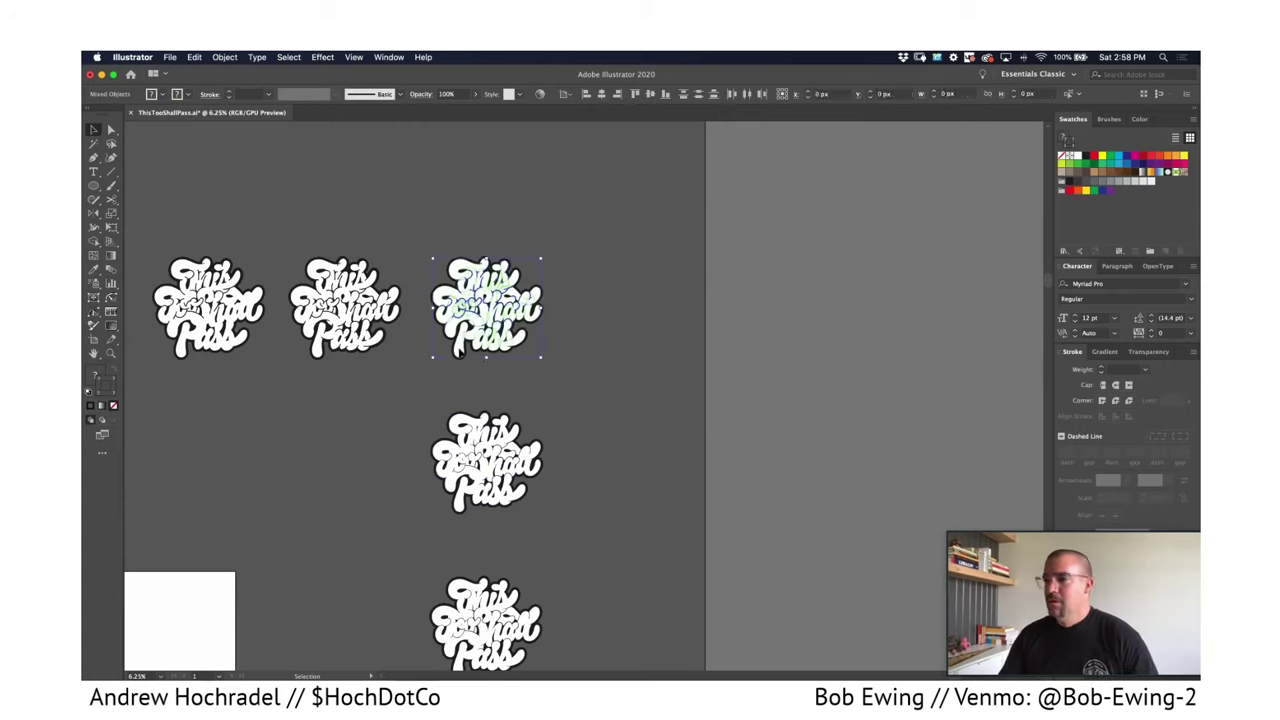
key("super+equal")
key("super+equal")
key("super+equal")
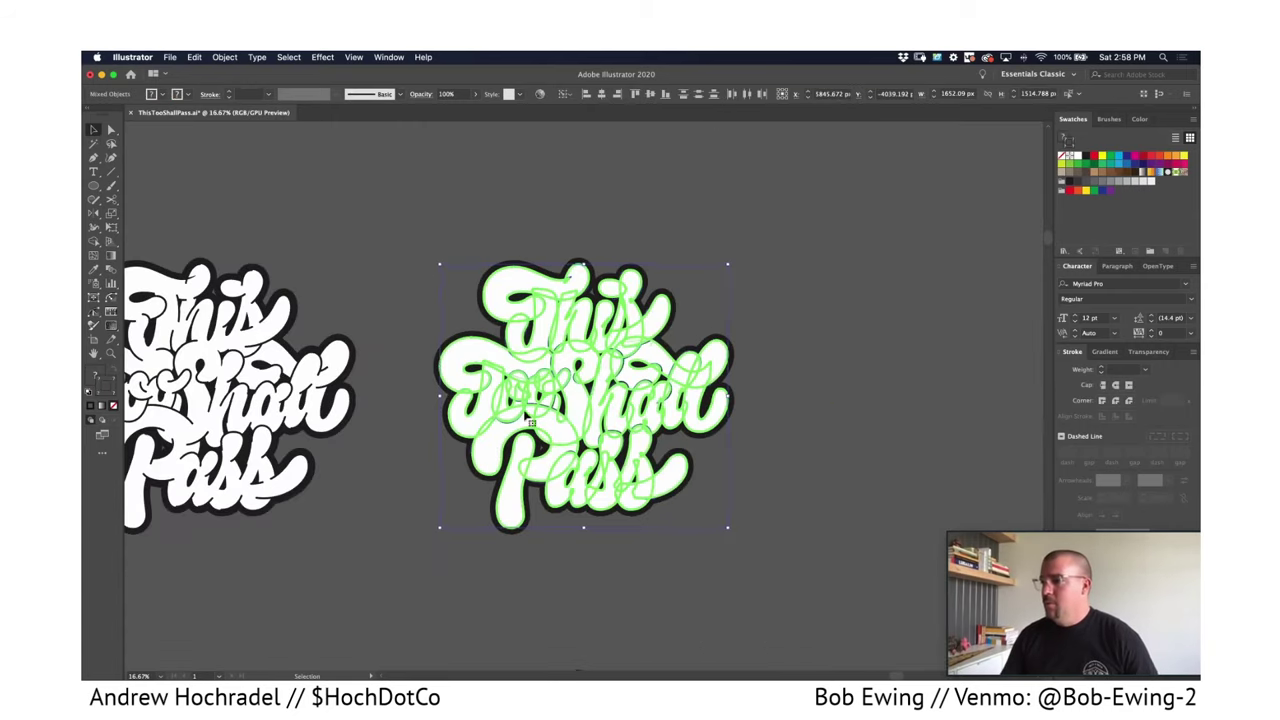
left_click_drag(463, 451, 416, 473)
scroll(416, 473, "left", 10)
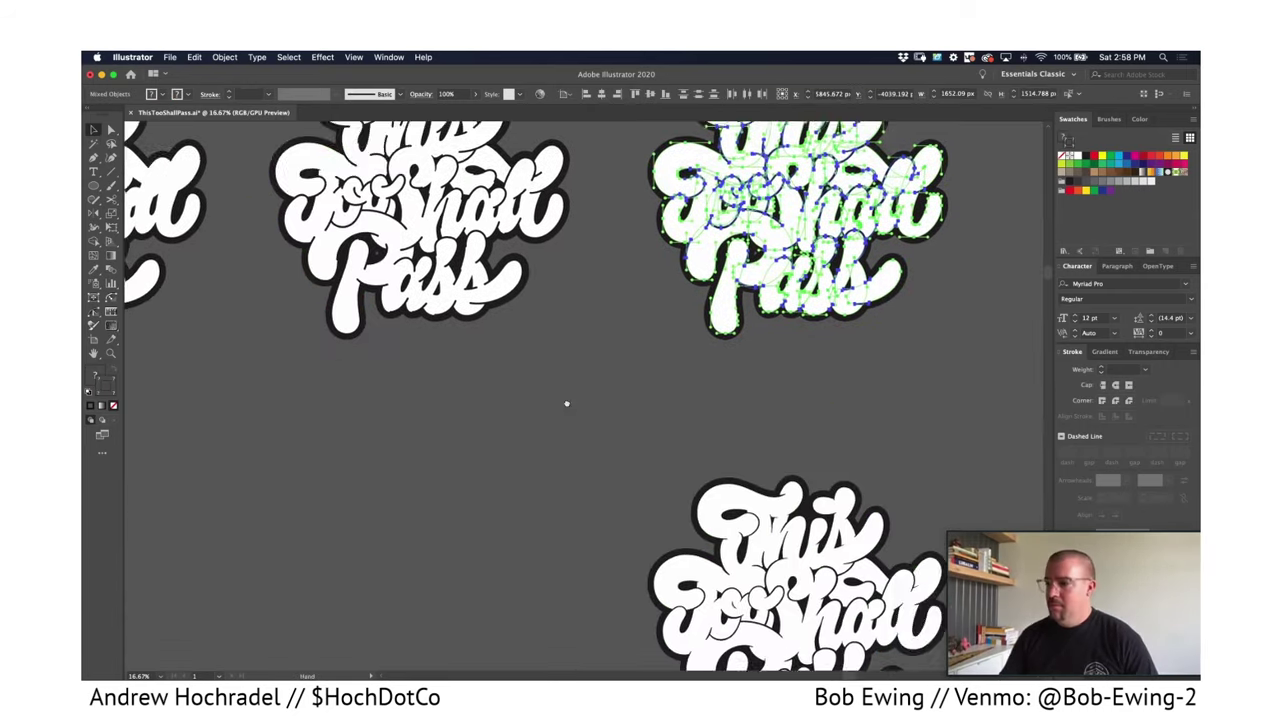
key("super+v")
left_click_drag(486, 496, 384, 458)
left_click_drag(490, 394, 417, 452)
left_click(1070, 670)
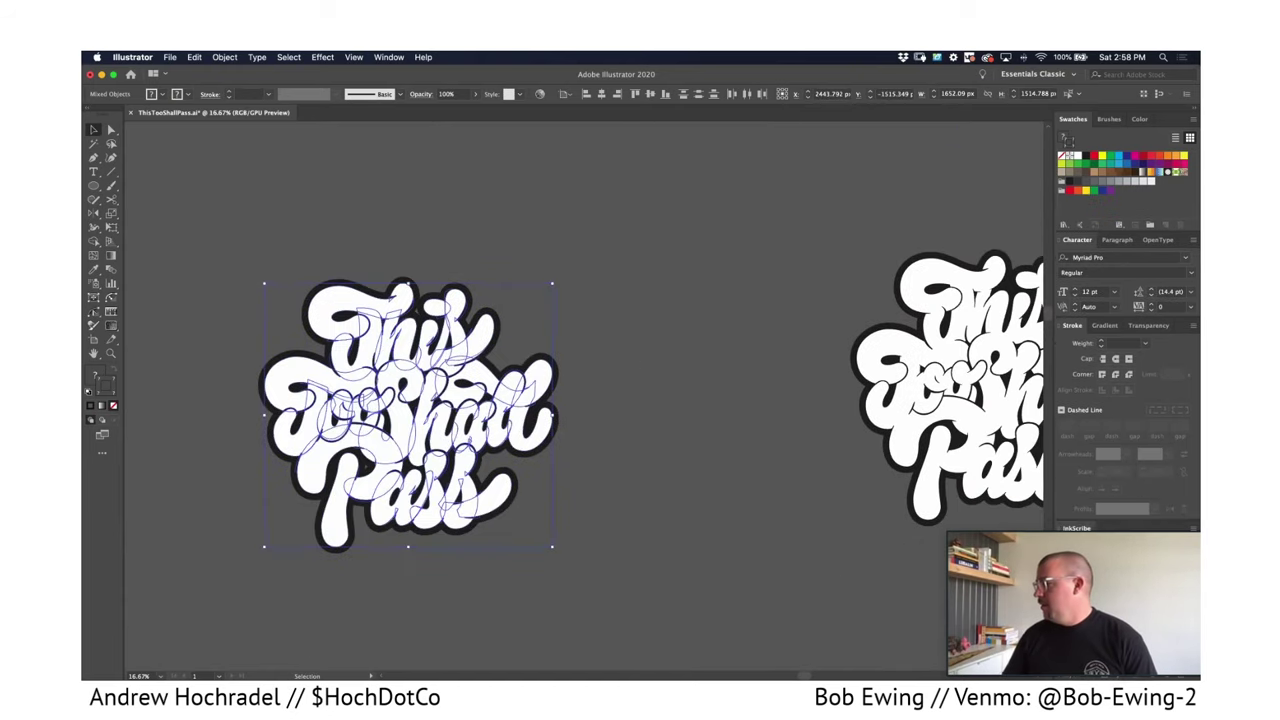
left_click(215, 398)
Draw a closed black leaf-shaped overlap with the Pen tool along the lower curl of the T in Too, above its stem.
key("super+equal")
left_click_drag(282, 426, 639, 369)
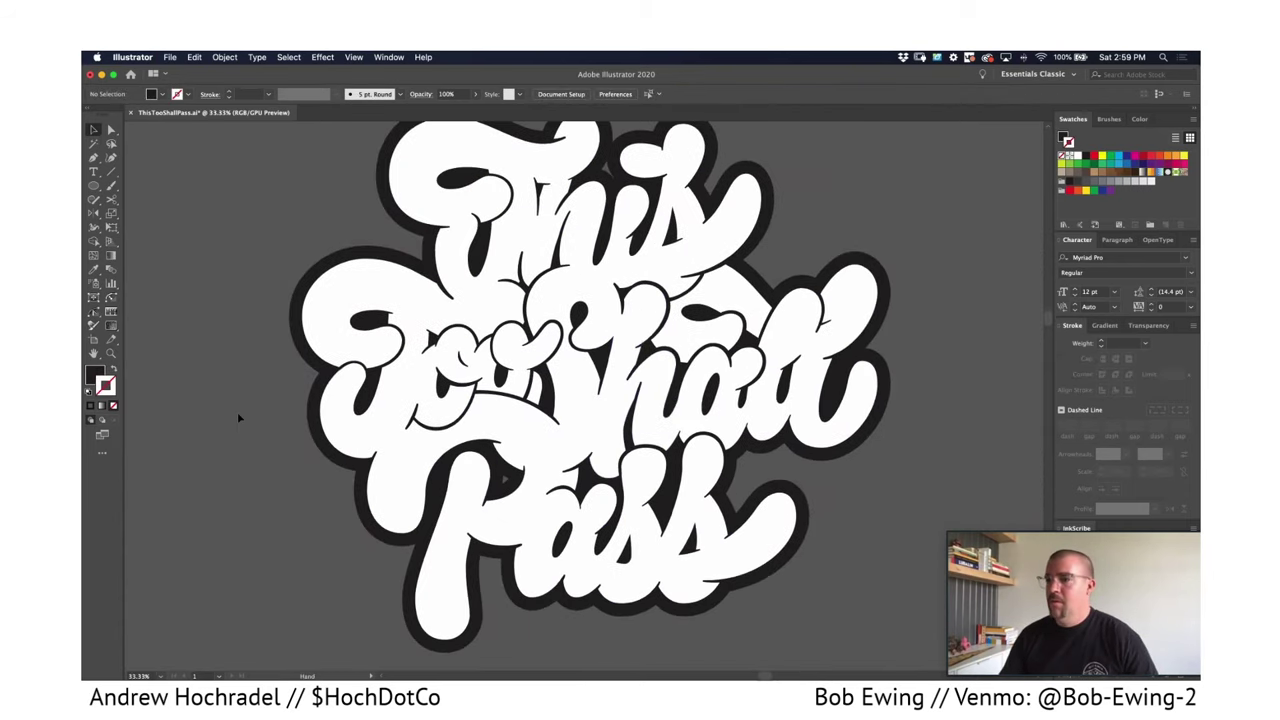
left_click(92, 160)
key("super+equal")
key("super+equal")
key("super+equal")
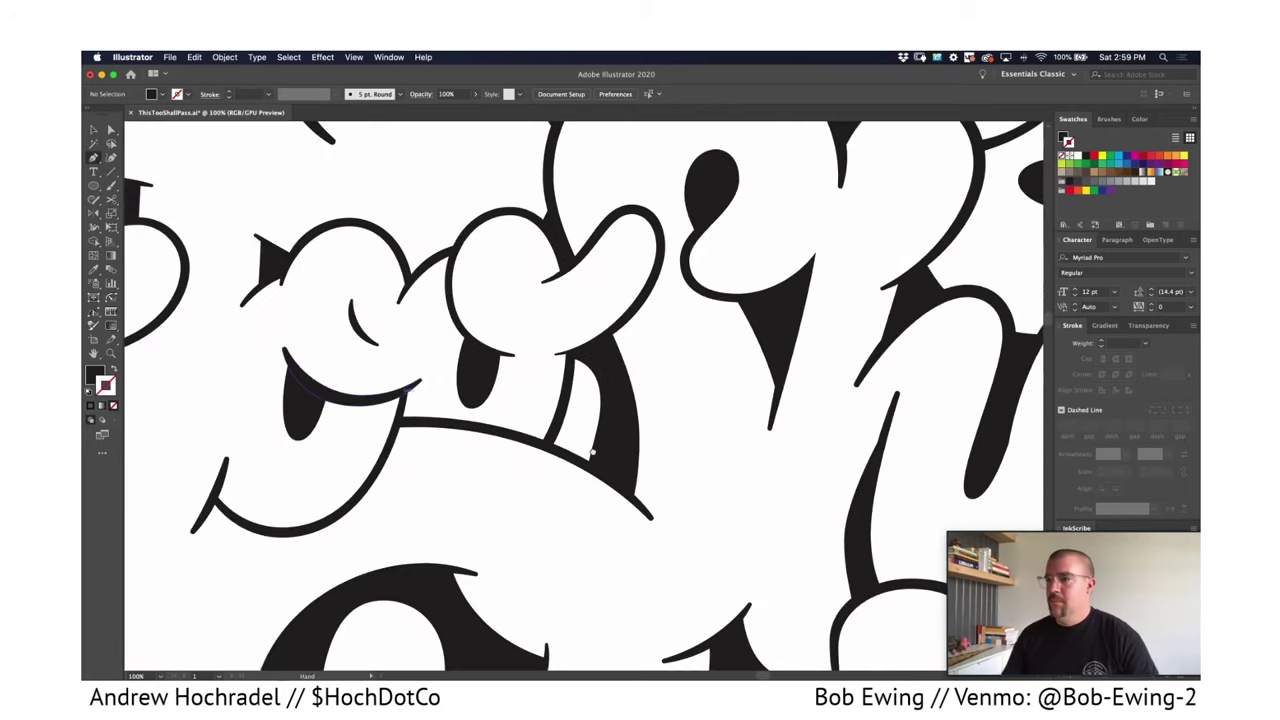
scroll(592, 453, "left", 10)
scroll(592, 453, "up", 3)
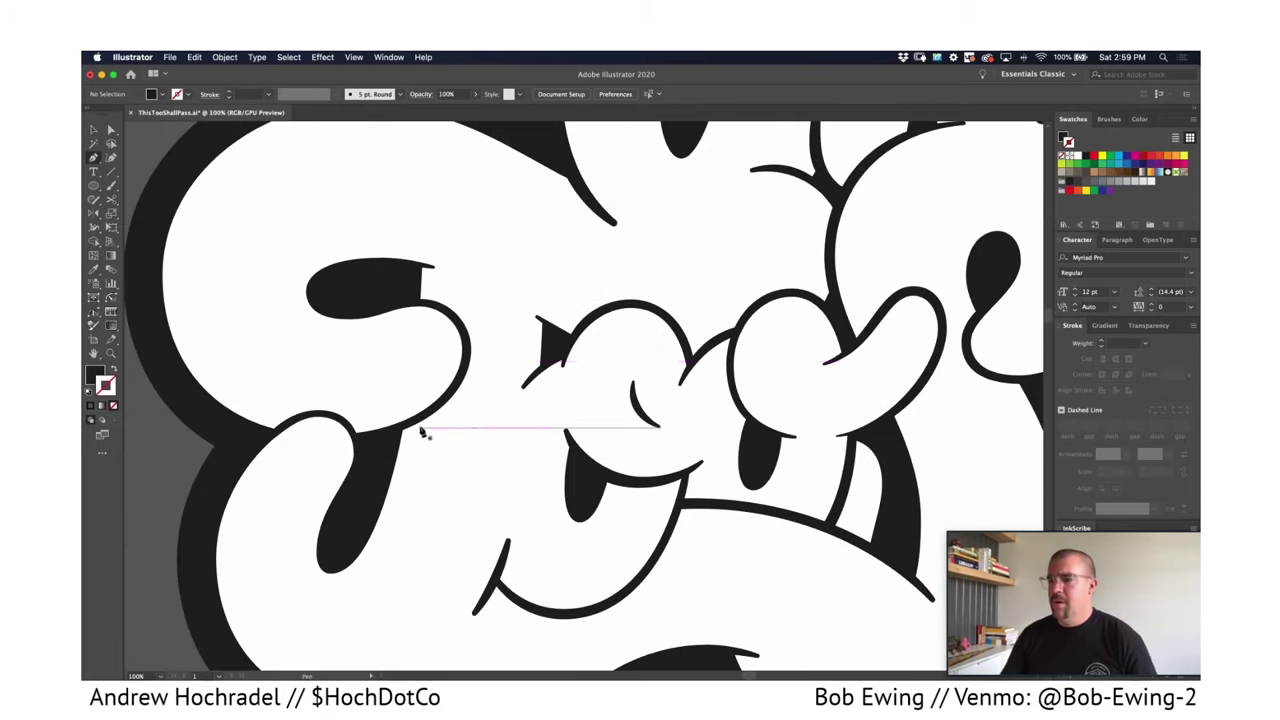
left_click(324, 435)
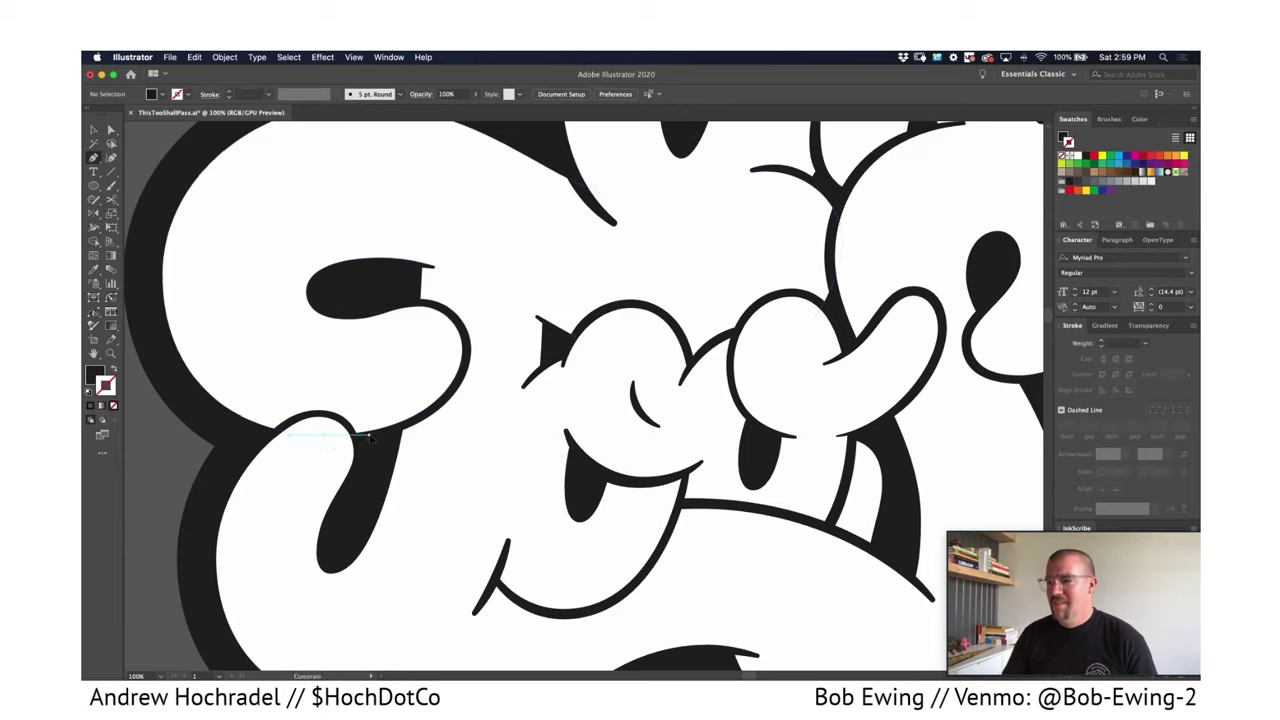
left_click(371, 434)
left_click_drag(410, 418, 421, 412)
left_click_drag(353, 361, 290, 361)
left_click_drag(265, 405, 377, 437)
Reshape the leaf overlap's upper edge by adjusting the curve handles at its two pointed ends.
key("a")
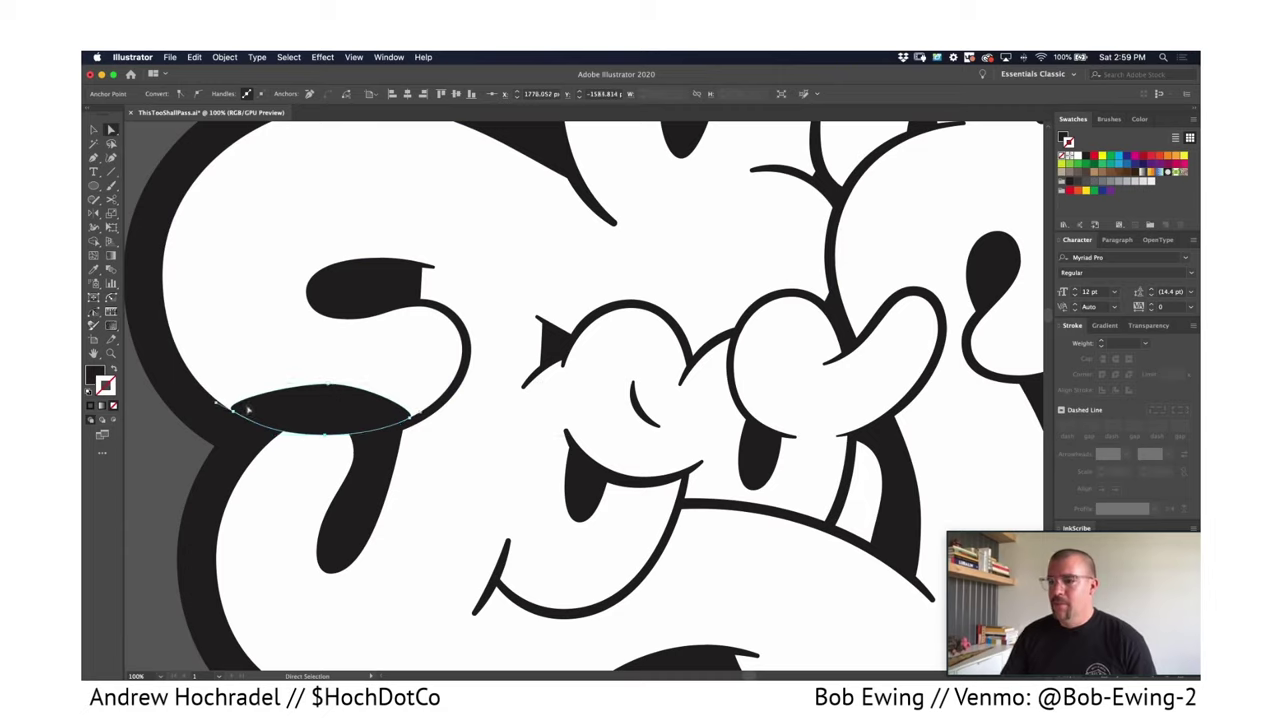
left_click(234, 412)
left_click_drag(216, 403, 250, 401)
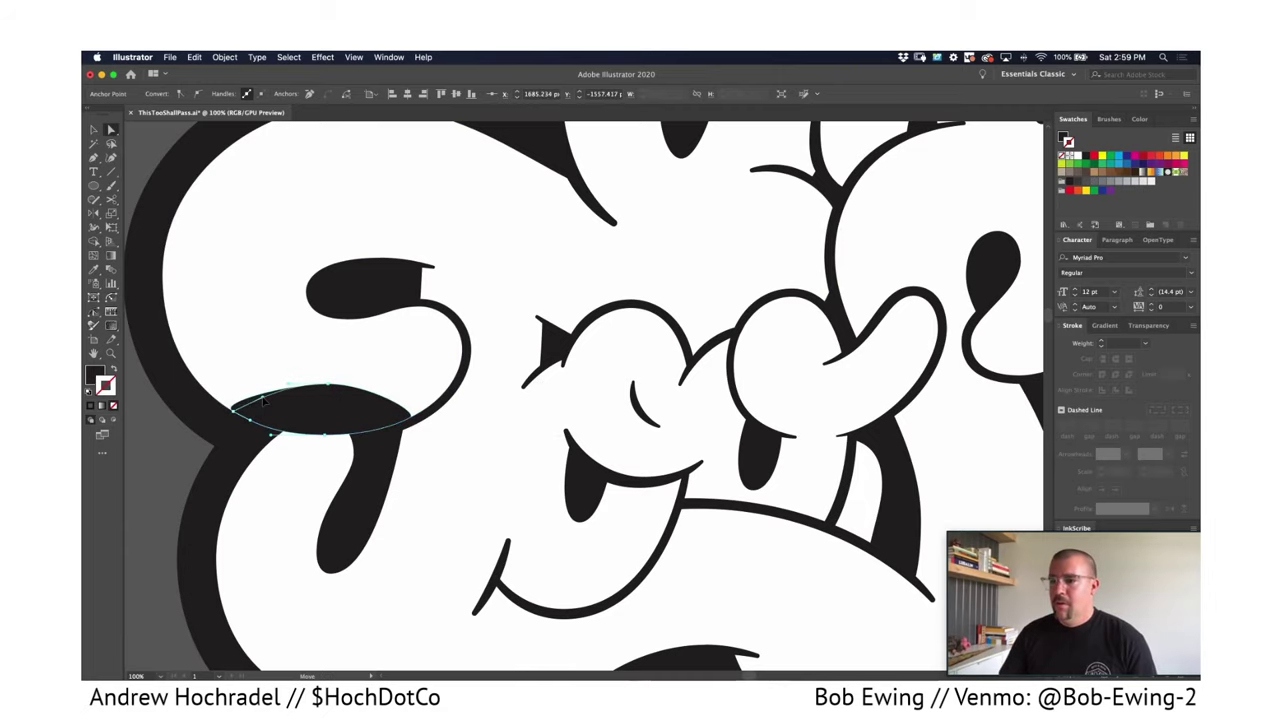
left_click(410, 416)
left_click_drag(420, 412, 395, 402)
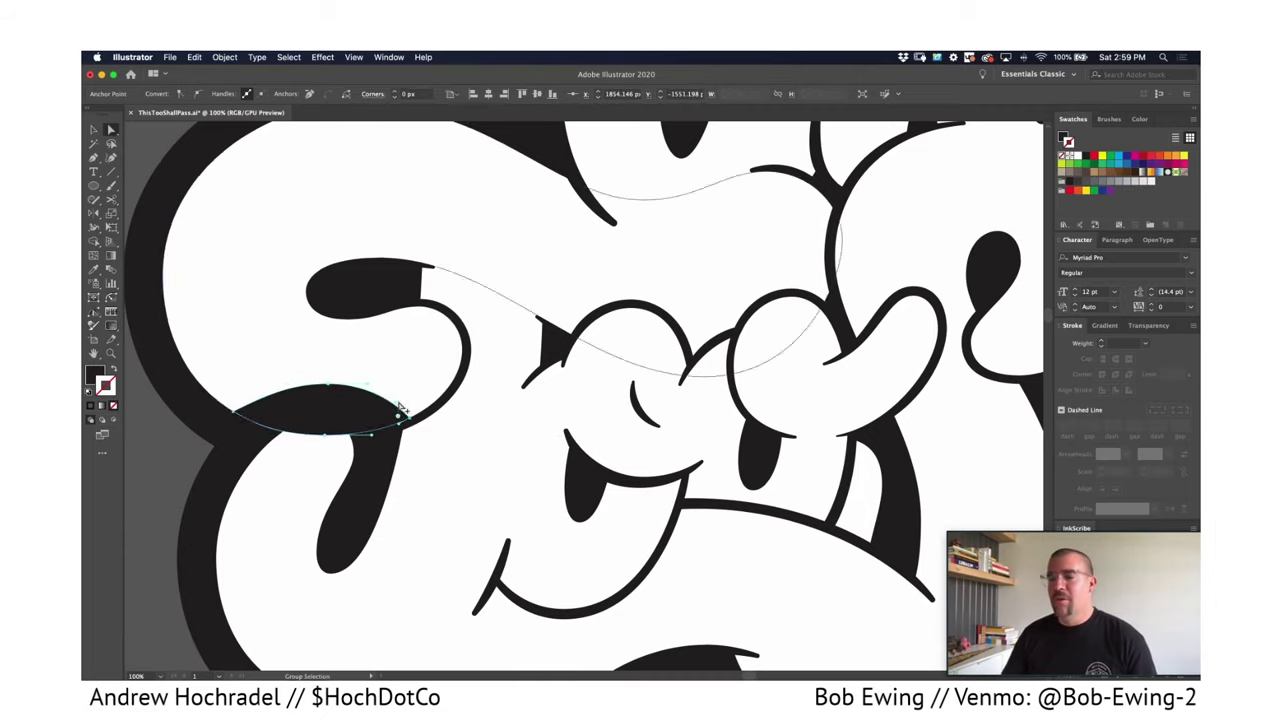
Refine the leaf's upper curve by extending the handle at its left tip and nudging the top anchor slightly down and left.
key("super+equal")
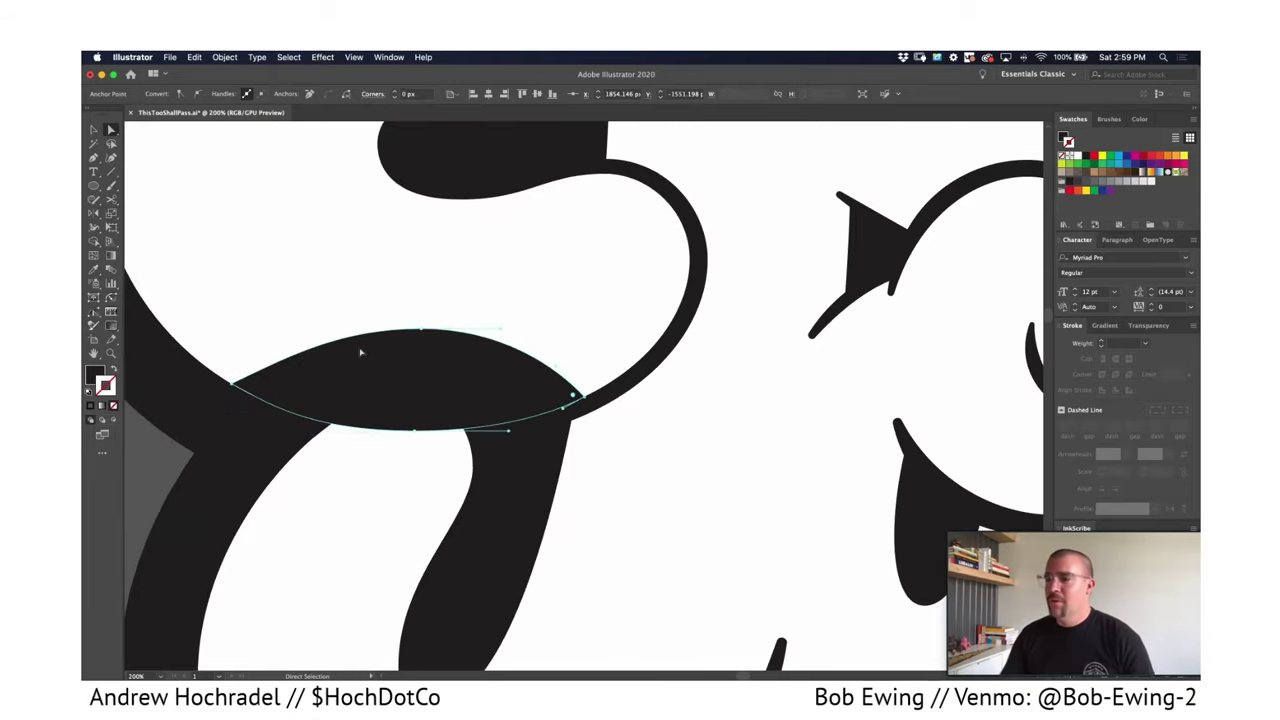
left_click(291, 360)
left_click_drag(293, 357, 276, 351)
left_click_drag(421, 329, 416, 338)
left_click(422, 371)
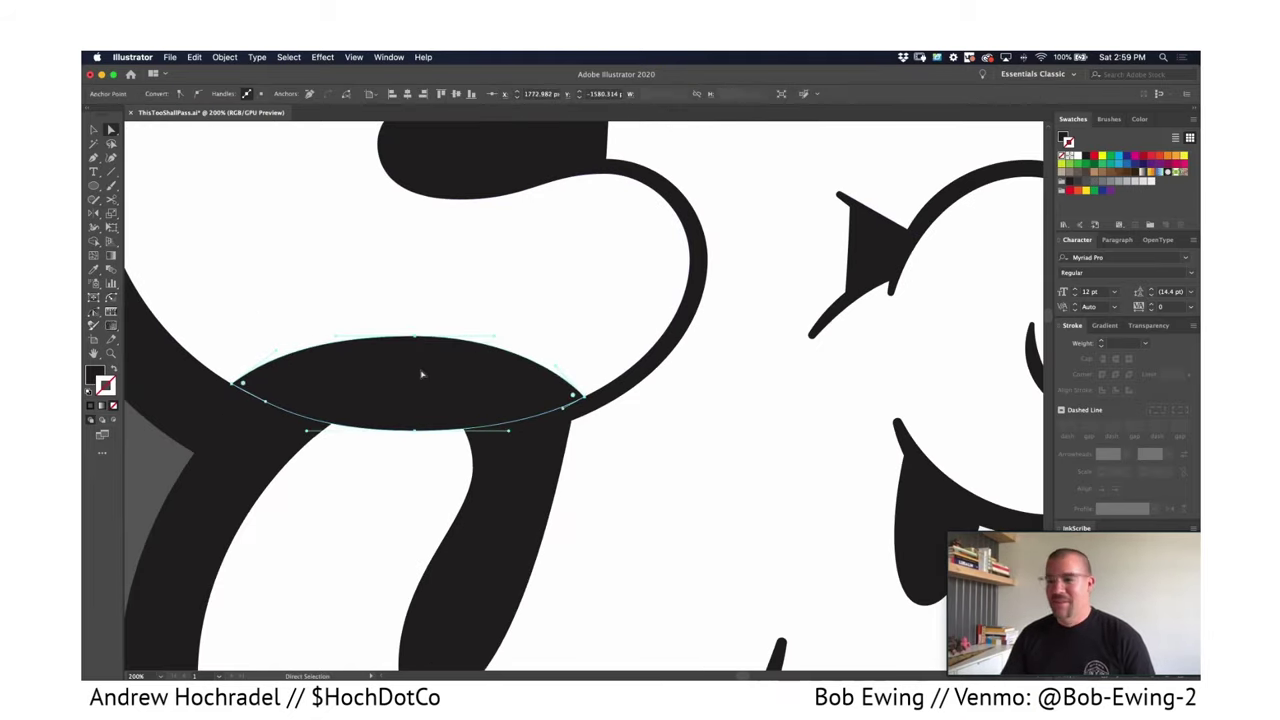
key("super+x")
left_click(427, 367)
key("super+z")
key("a")
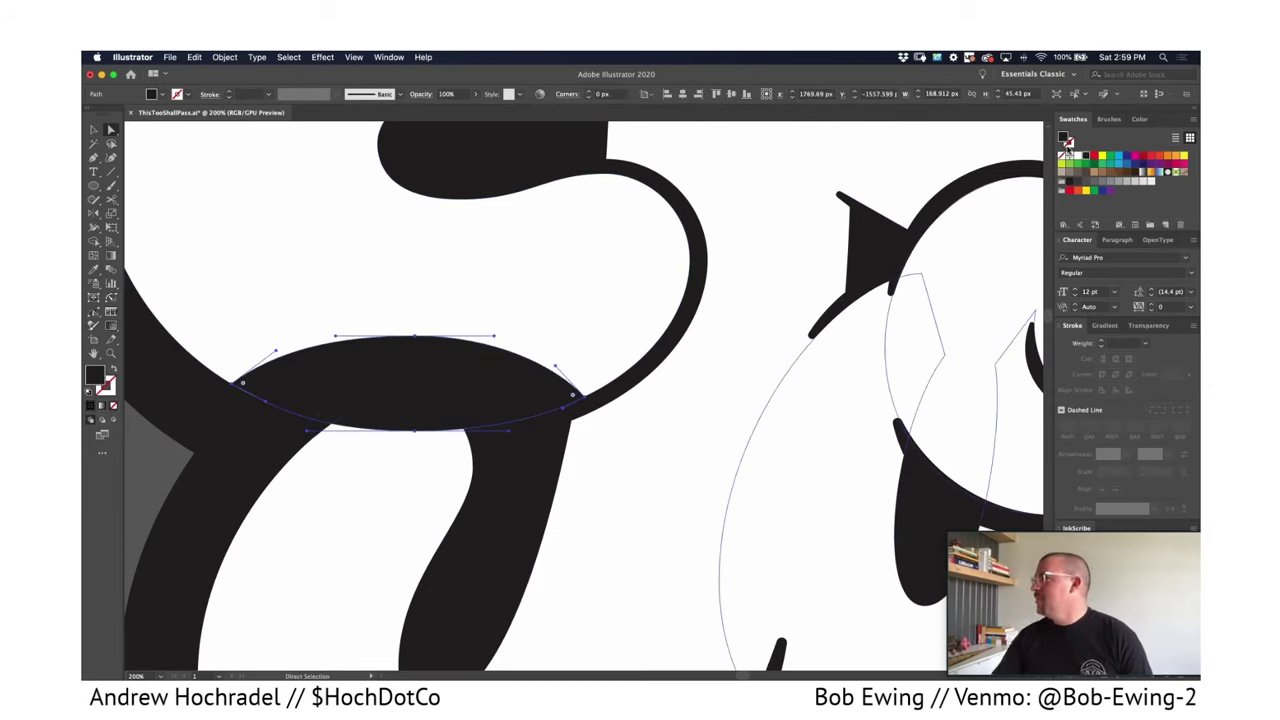
Fill the leaf overlap with a radial gradient running from a black centre to a white outer edge.
left_click(1104, 327)
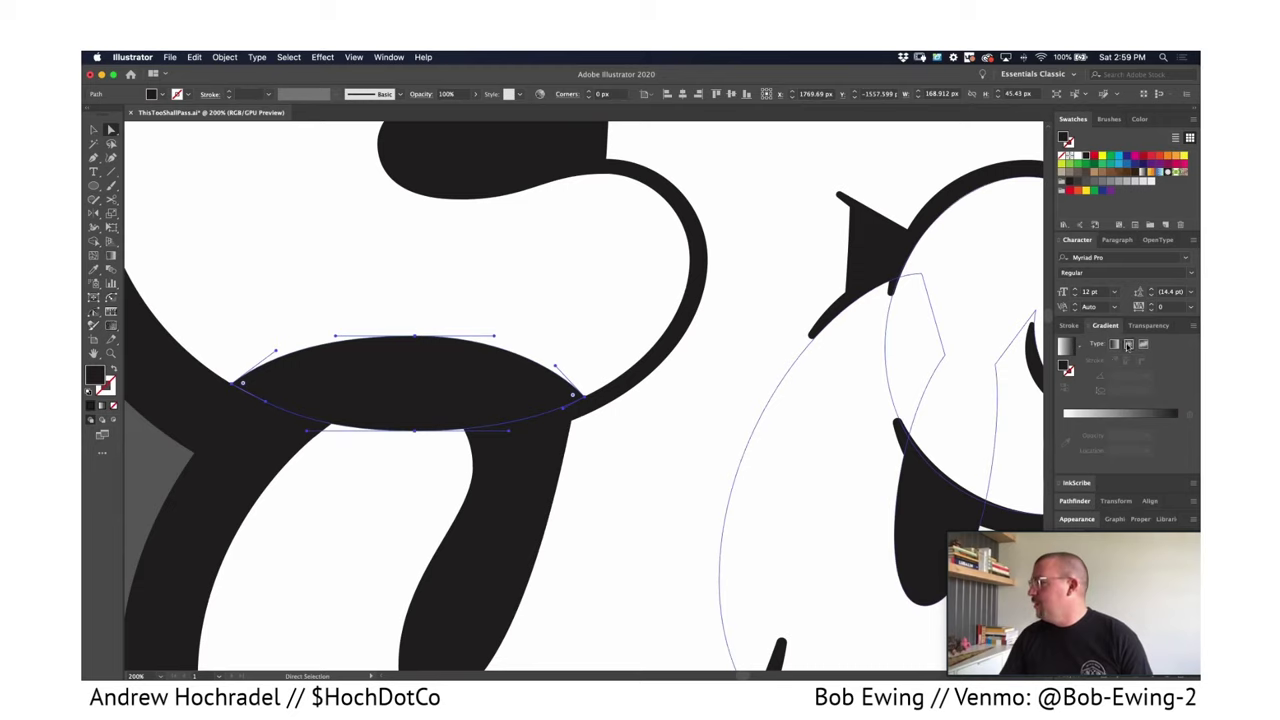
left_click(1128, 345)
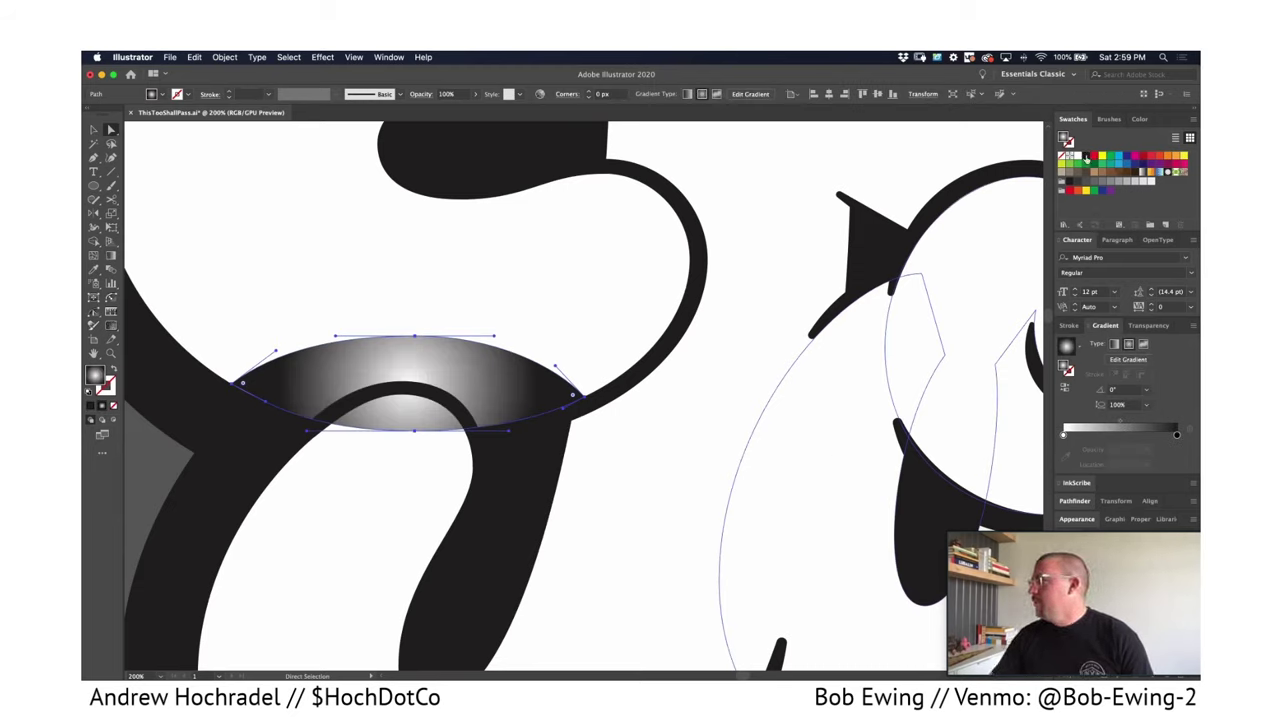
left_click(1063, 435)
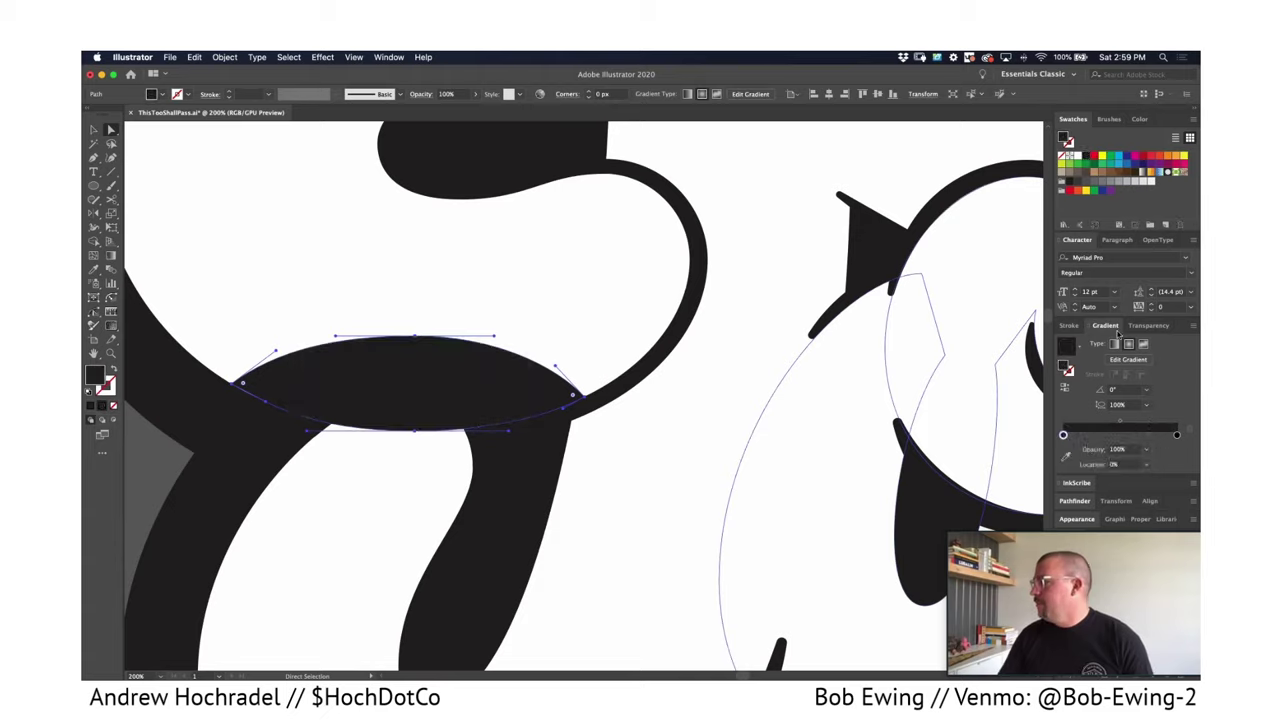
left_click_drag(1078, 158, 1177, 436)
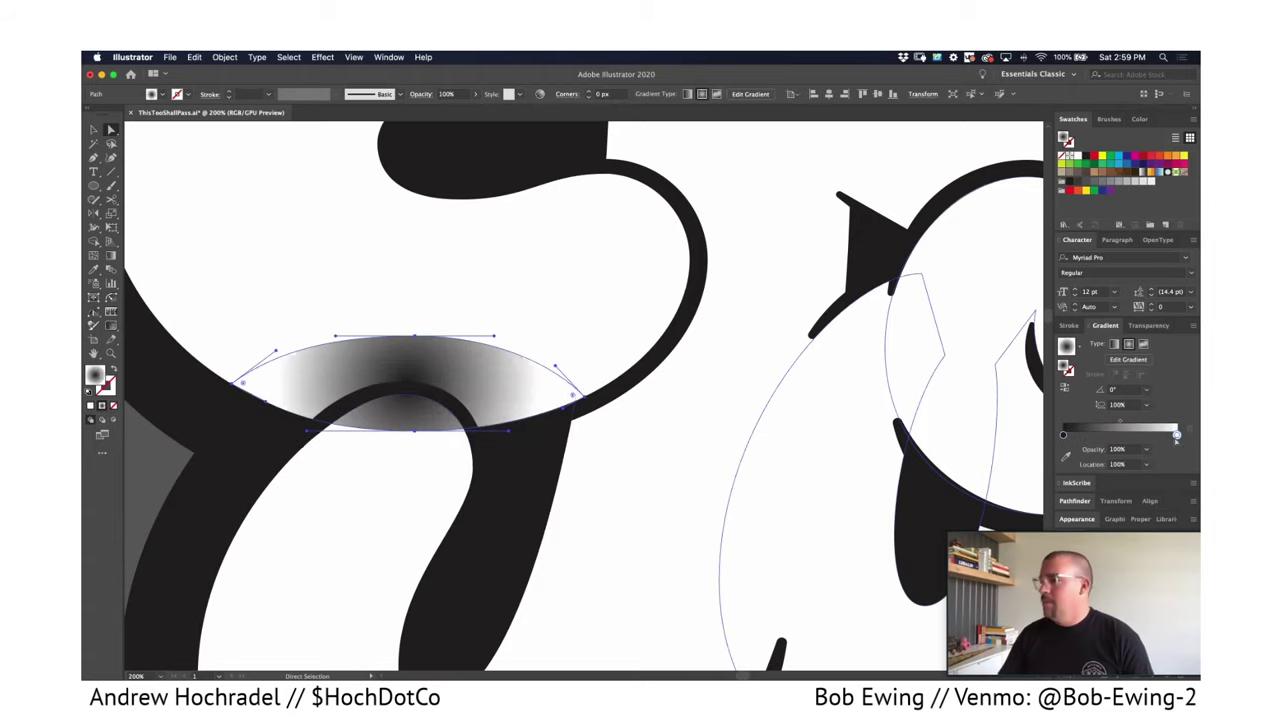
Flatten the leaf's radial gradient into an ellipse with a 41.9% aspect ratio and move its black stop to 2.82%.
left_click(110, 257)
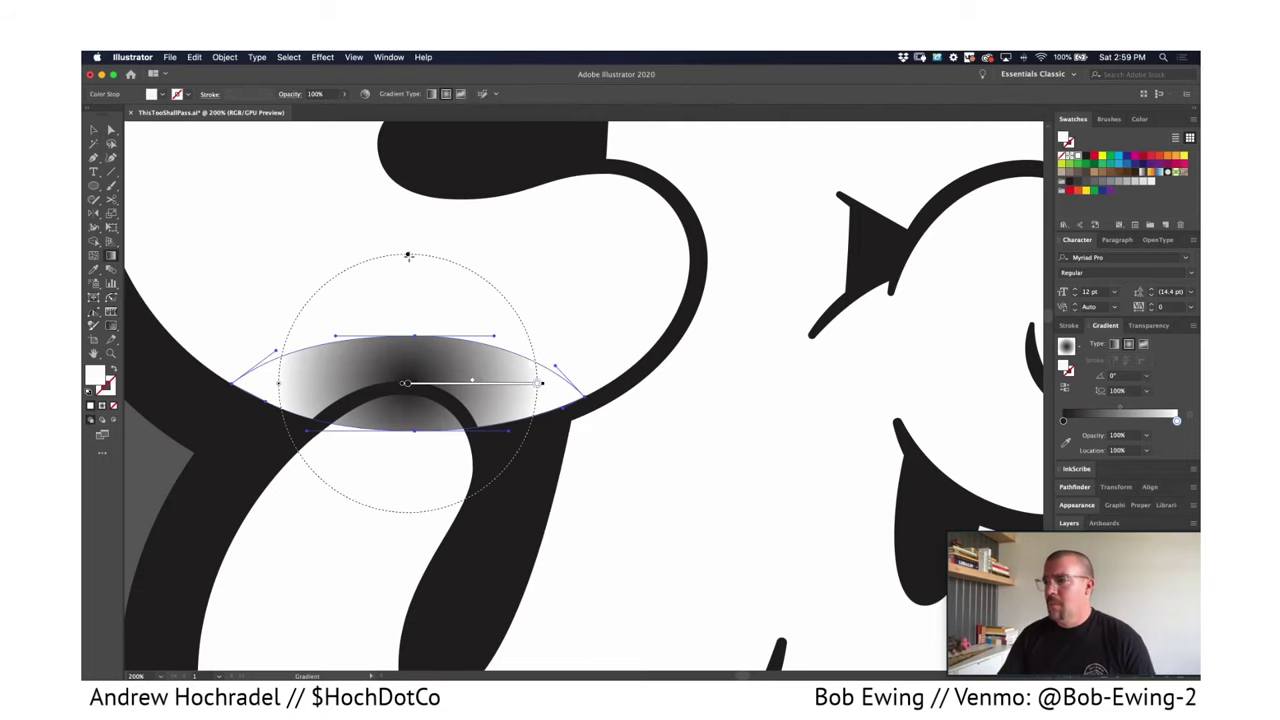
left_click_drag(408, 256, 408, 331)
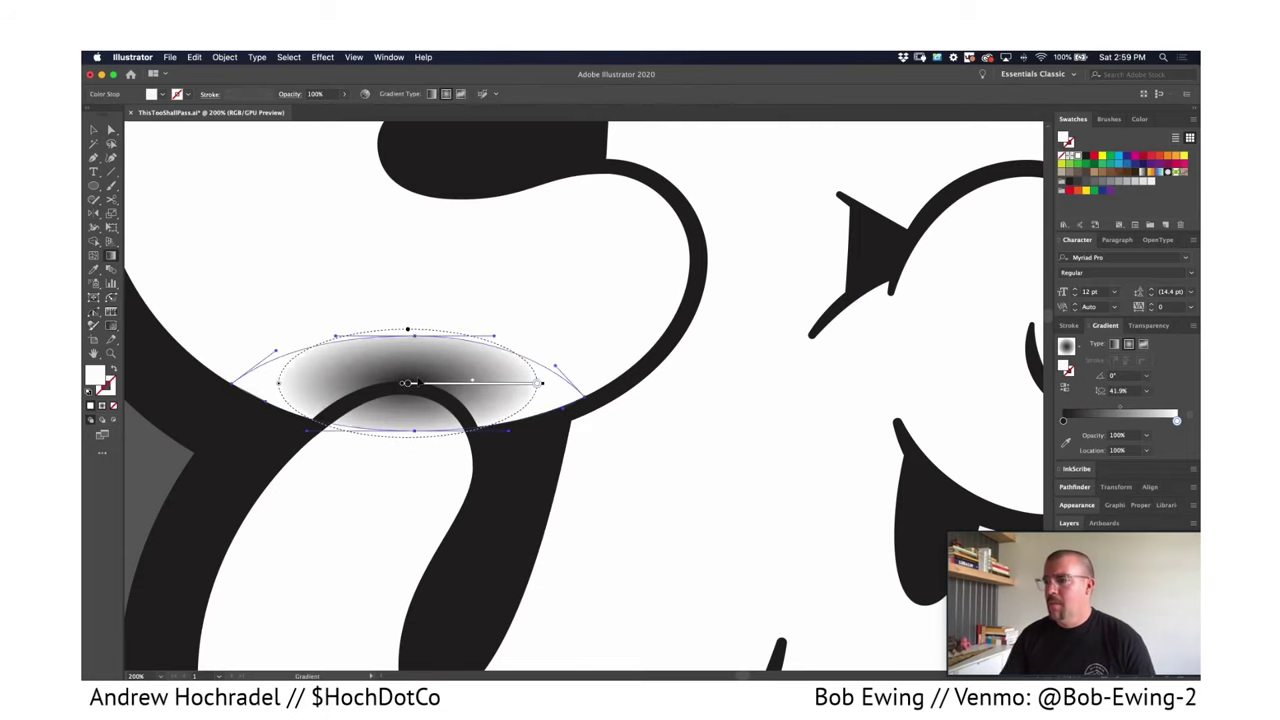
left_click_drag(409, 386, 403, 405)
key("super+z")
key("a")
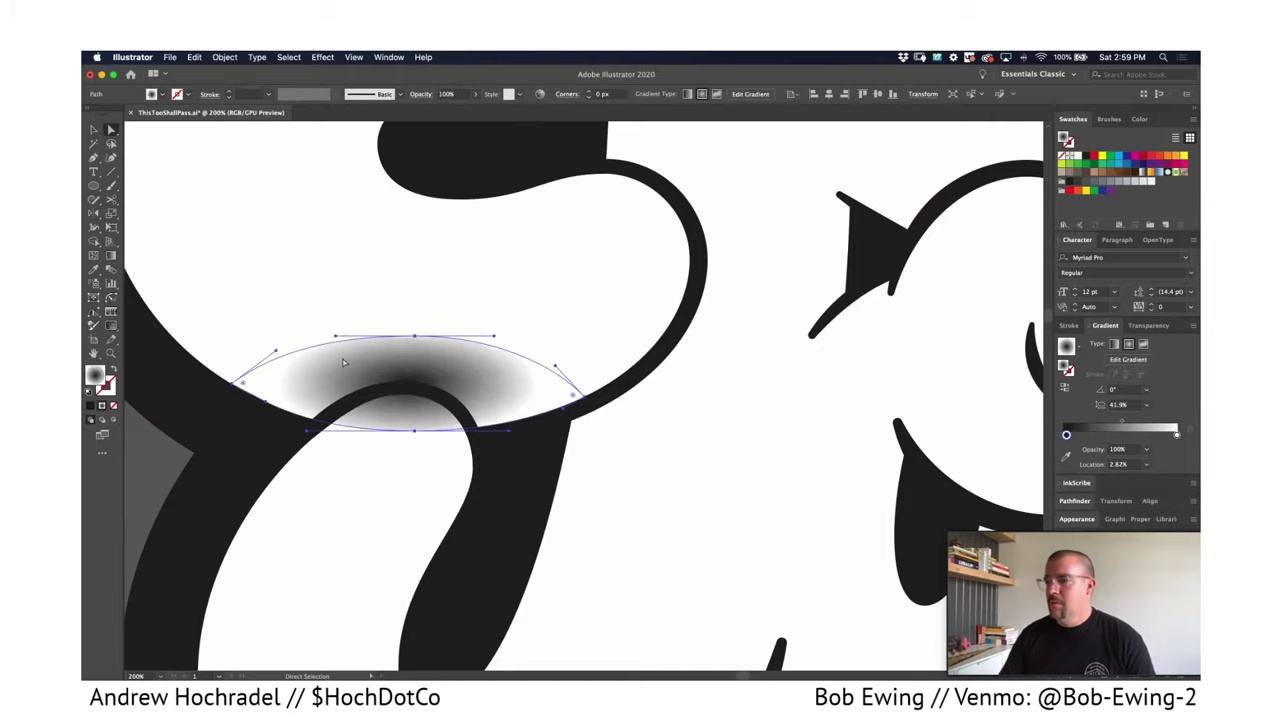
Centre the gradient on the leaf's lower edge above the stem, widen it, and adjust its aspect ratio to 48.9%.
key("g")
mouse_move(403, 365)
left_mouse_down()
mouse_move(398, 387)
mouse_move(431, 396)
mouse_move(423, 437)
left_mouse_up()
left_click_drag(400, 381, 400, 341)
left_click_drag(271, 437, 198, 435)
left_click_drag(400, 289, 400, 336)
key("a")
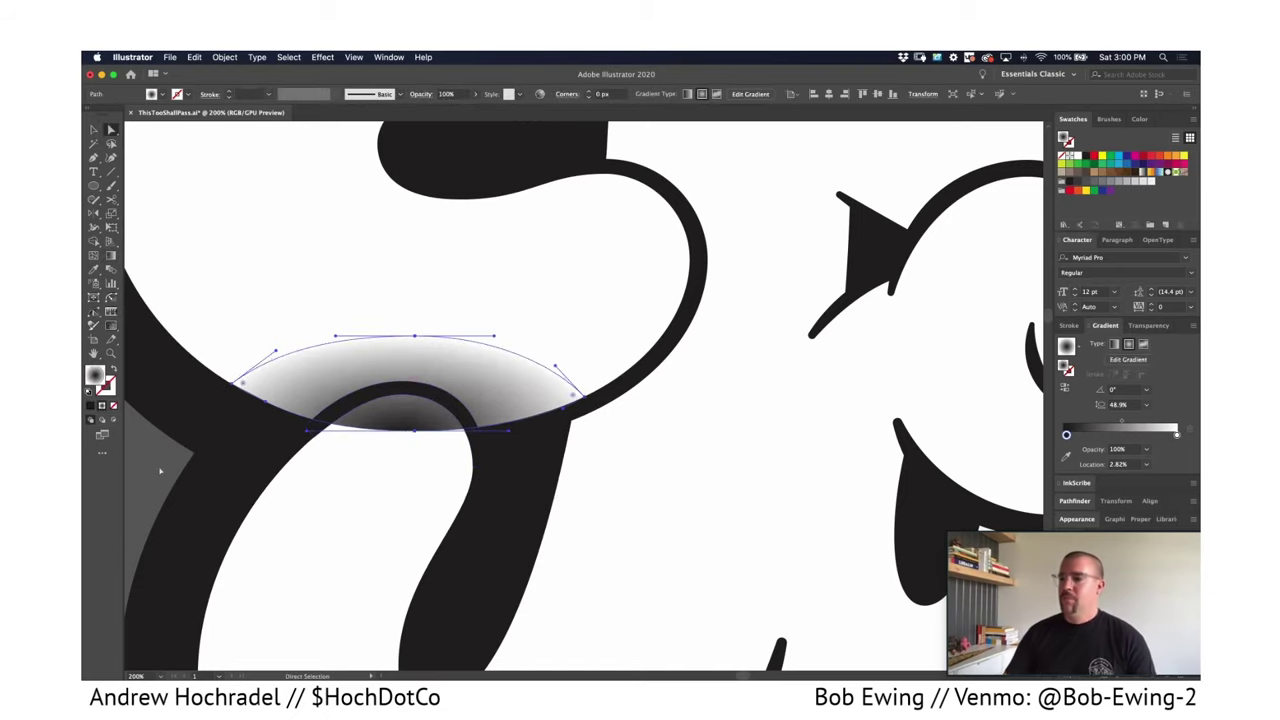
Check the shaded leaf deselected, try moving it upward over the T's curl, and undo the move.
left_click(163, 469)
left_click(338, 374)
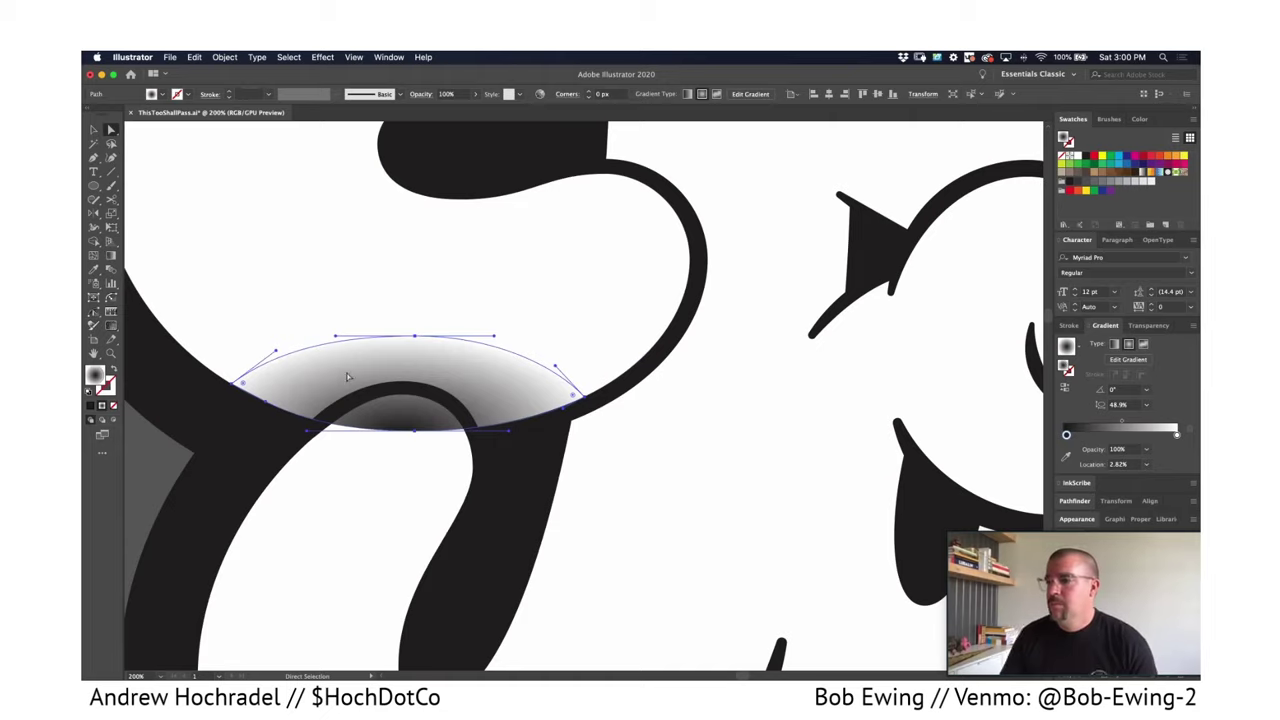
left_click_drag(360, 377, 355, 322)
key("super+z")
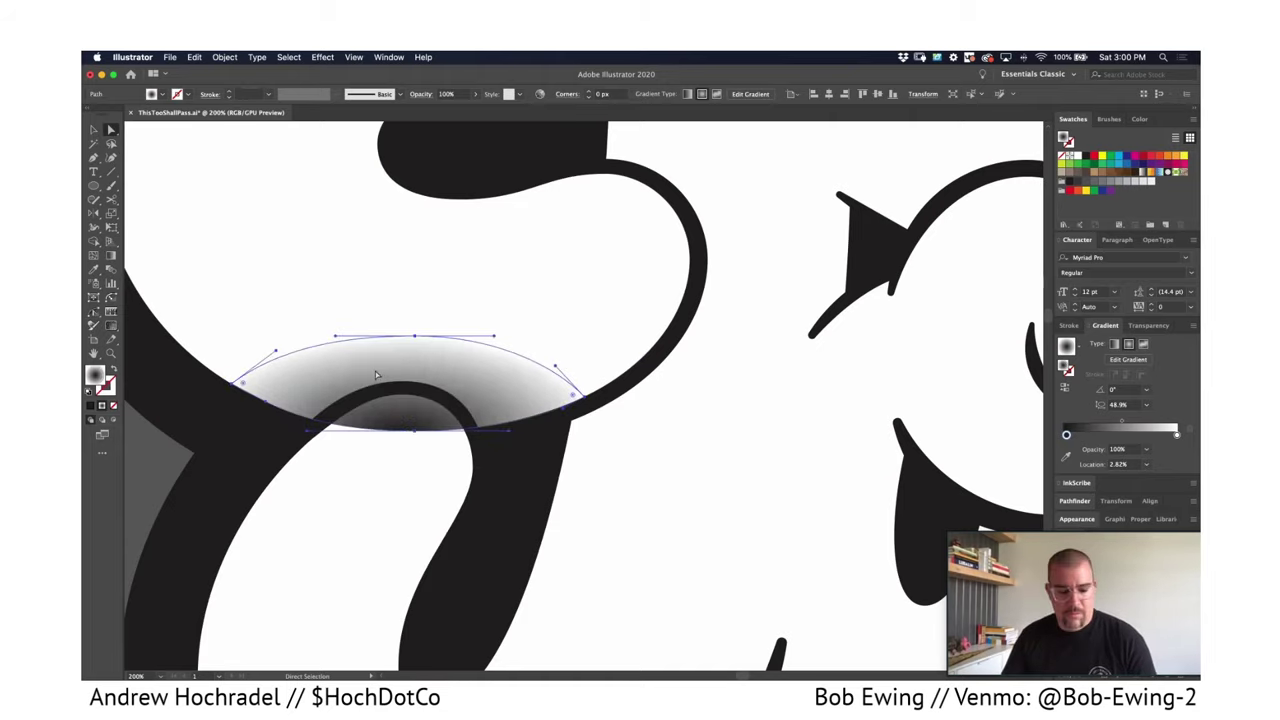
key("super+z")
key("super+shift+z")
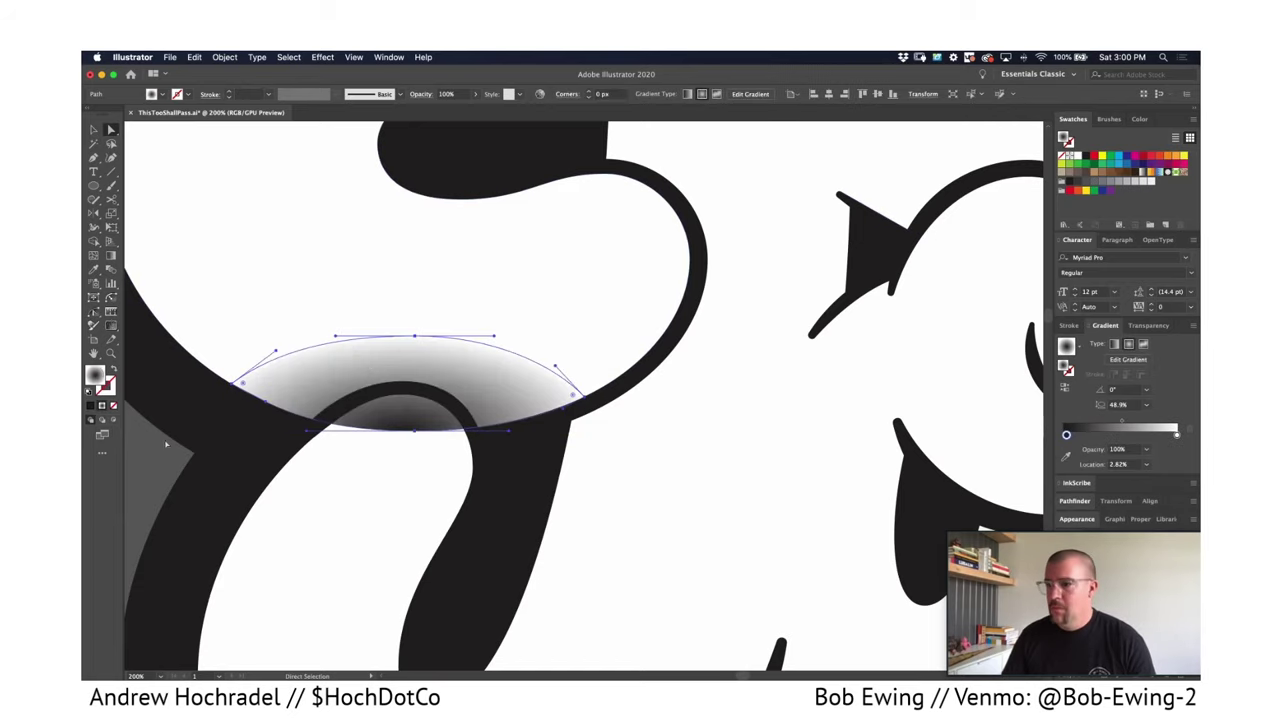